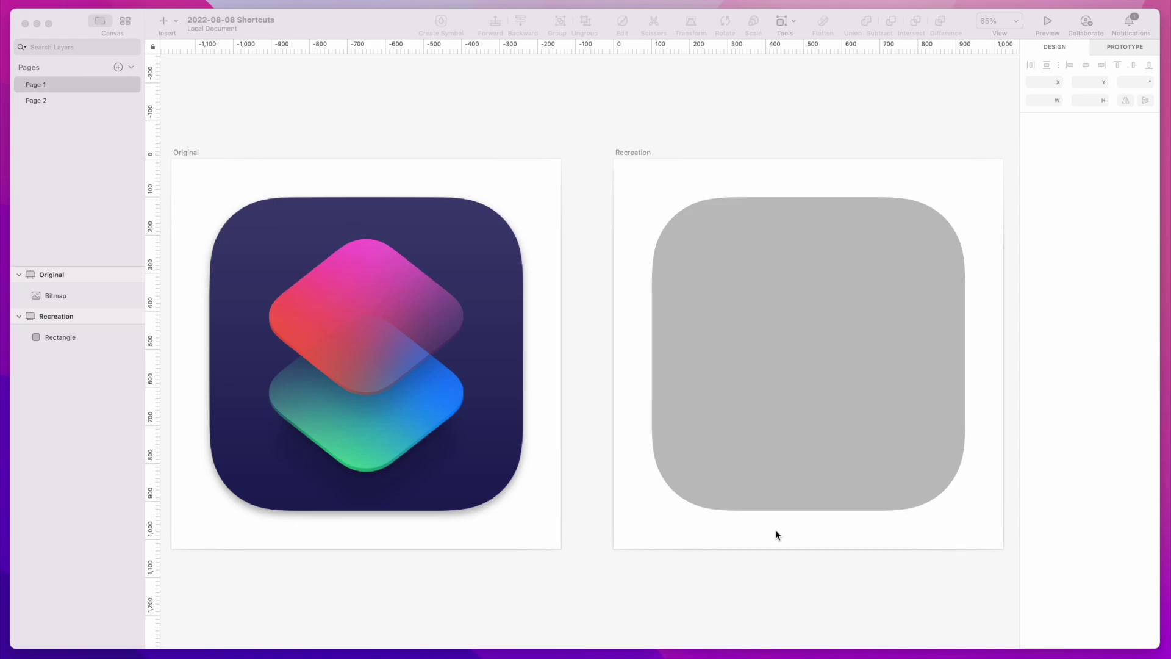
Switch the grey rounded square's fill to a linear gradient with a dark blue top stop
left_click(775, 534)
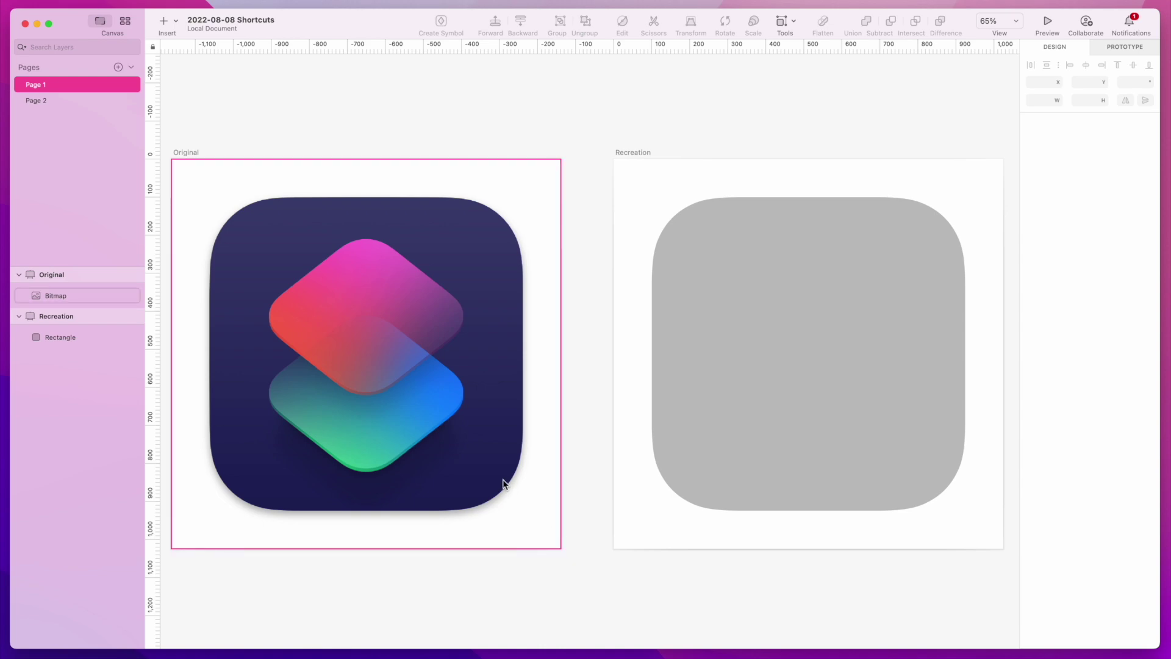
left_click(687, 484)
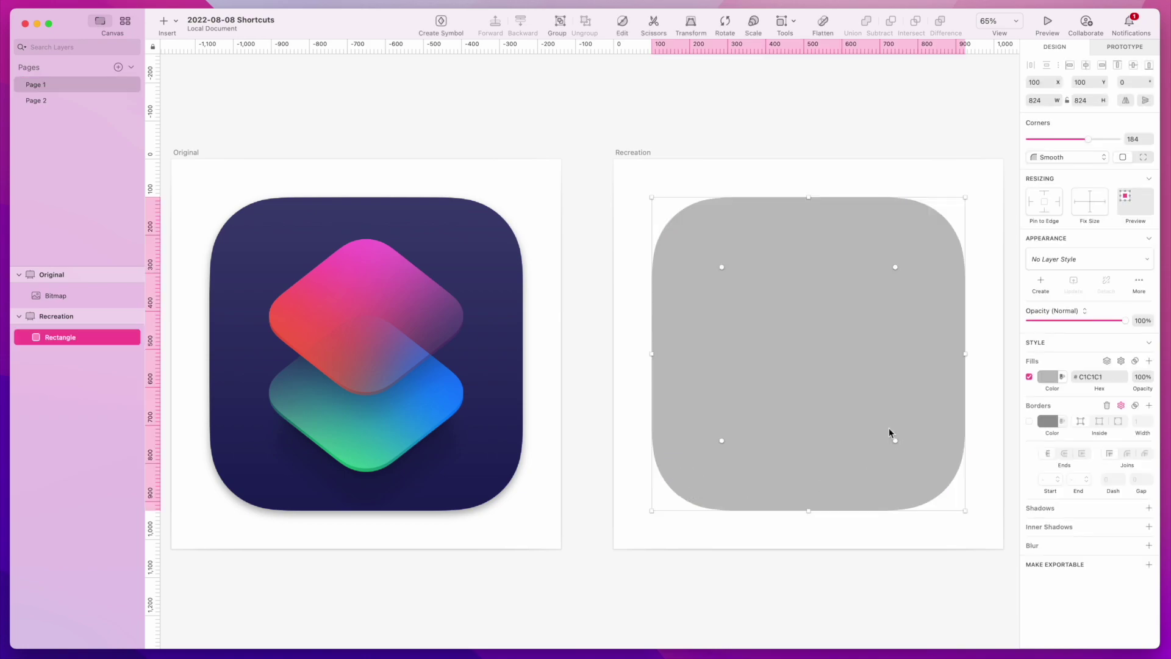
left_click(1048, 378)
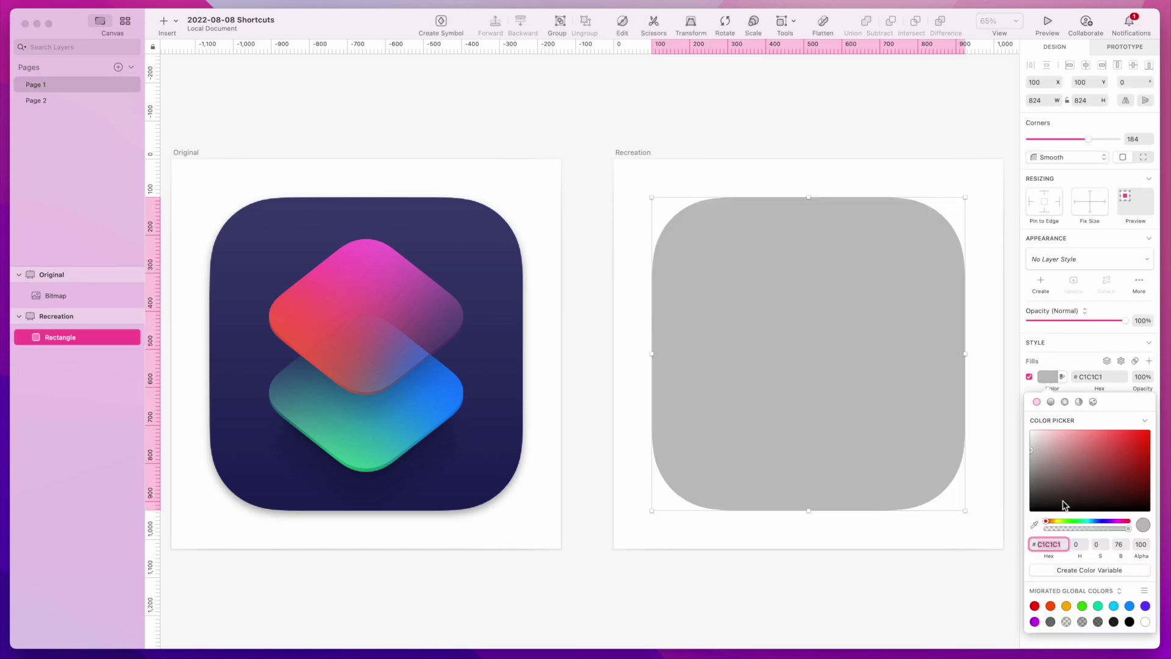
left_click(1051, 402)
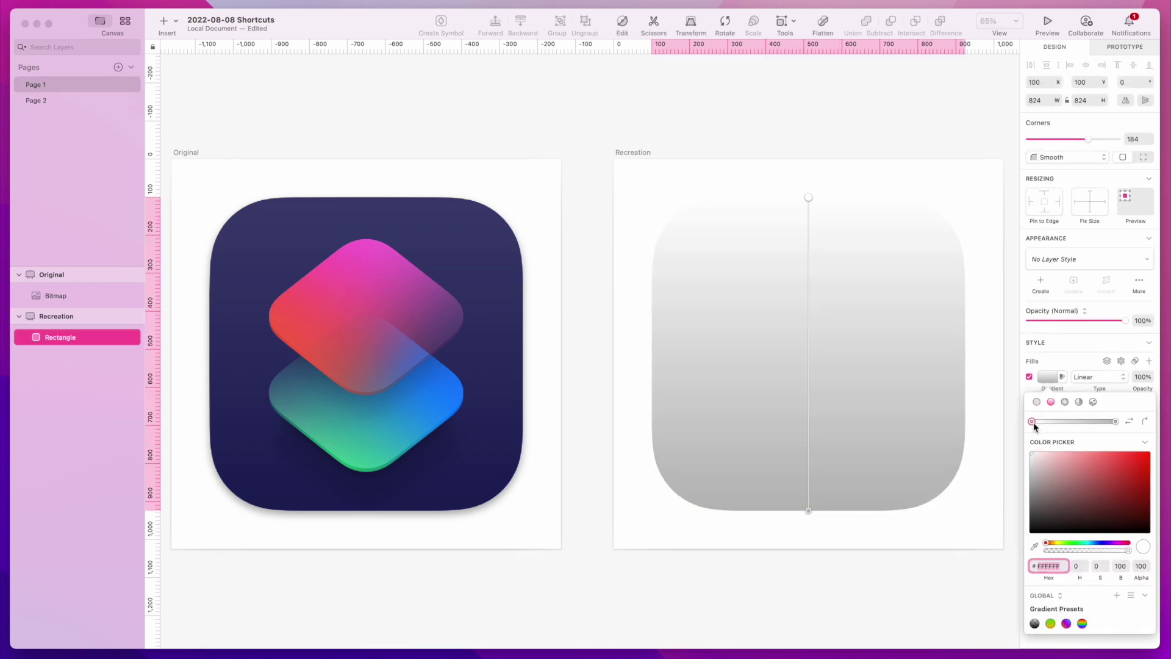
left_click_drag(1086, 544, 1087, 496)
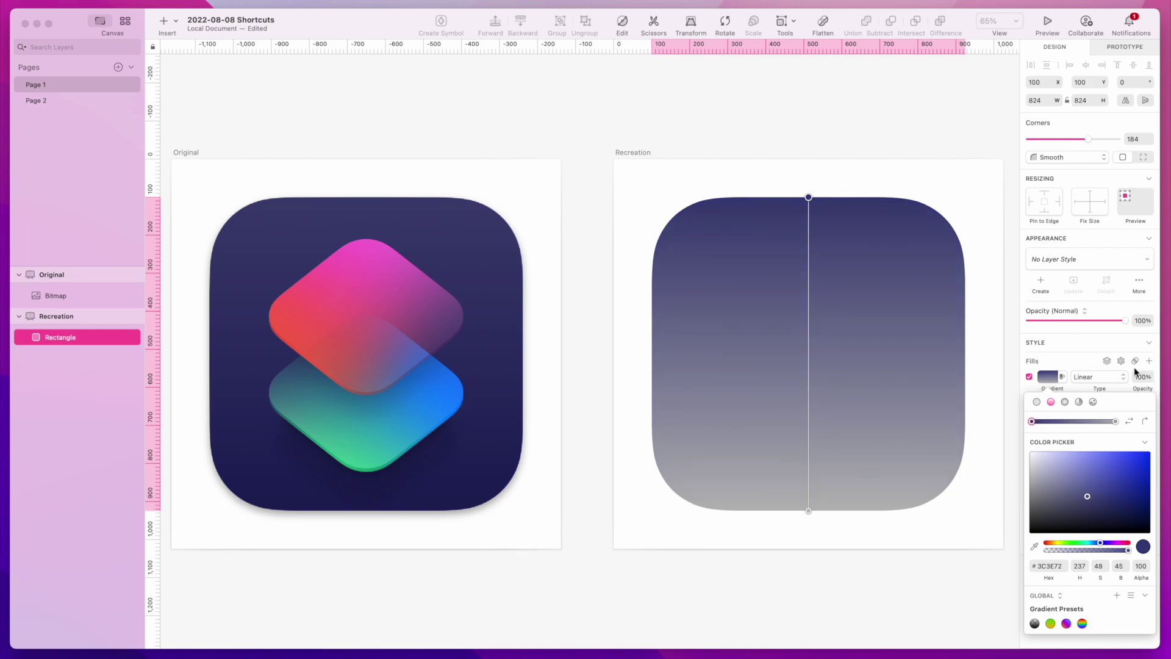
Set the bottom stop to deep navy #1D1F55 at the bottom edge and the top to #3C3F72
left_click(1114, 422)
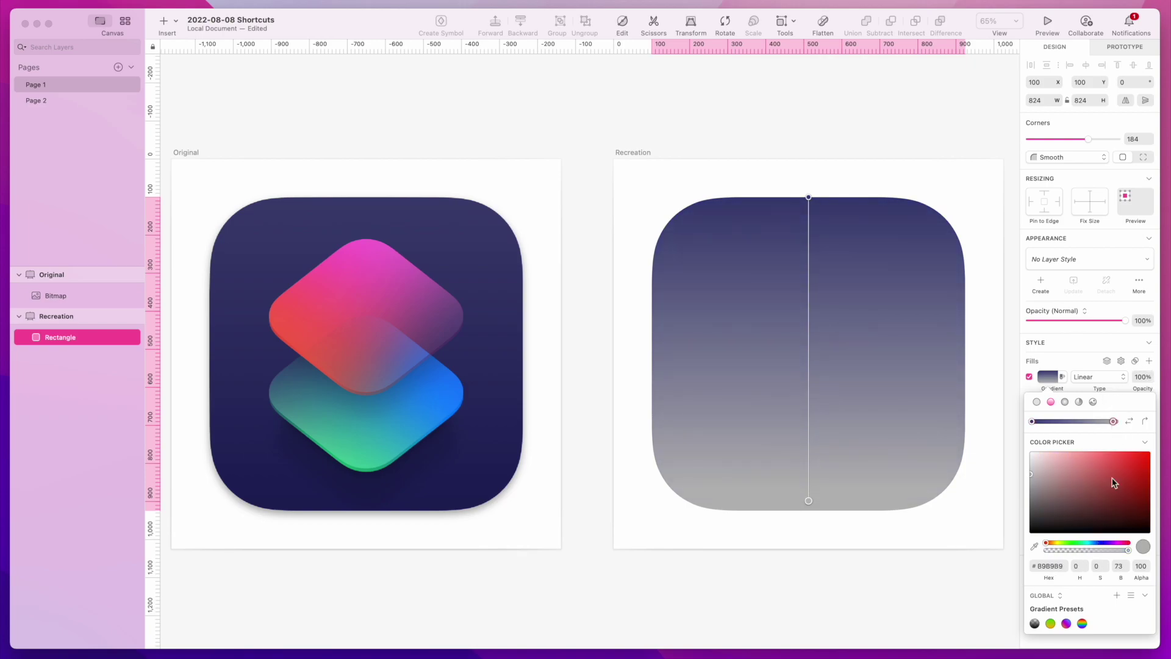
left_click(1035, 546)
left_click(850, 209)
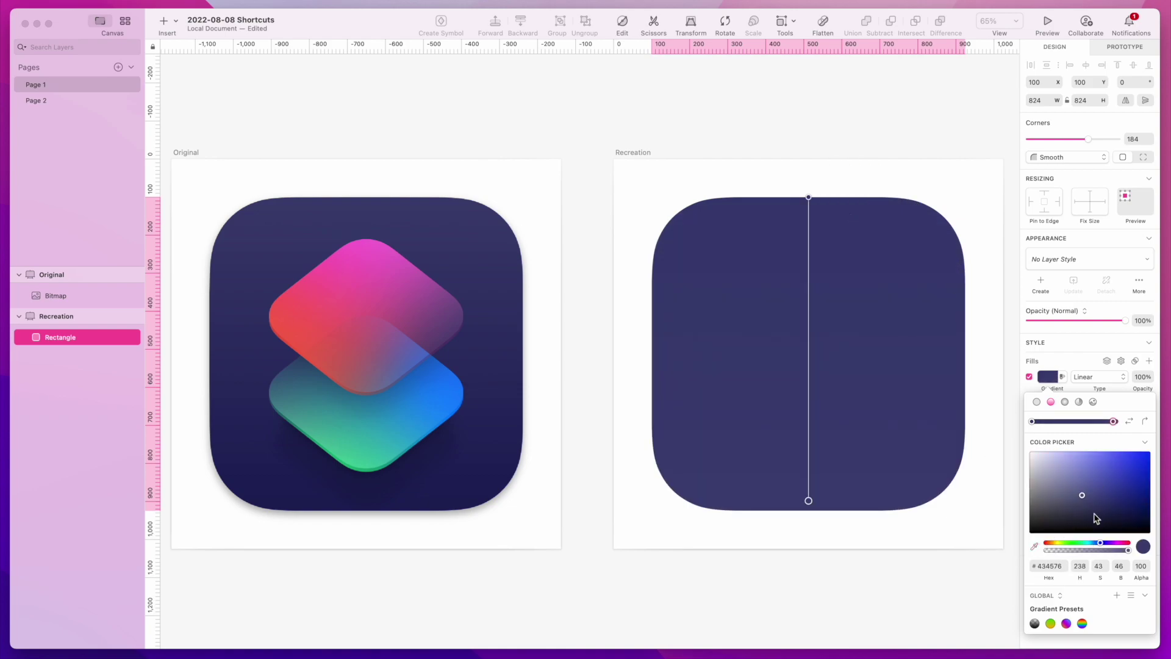
left_click_drag(1083, 499, 1100, 501)
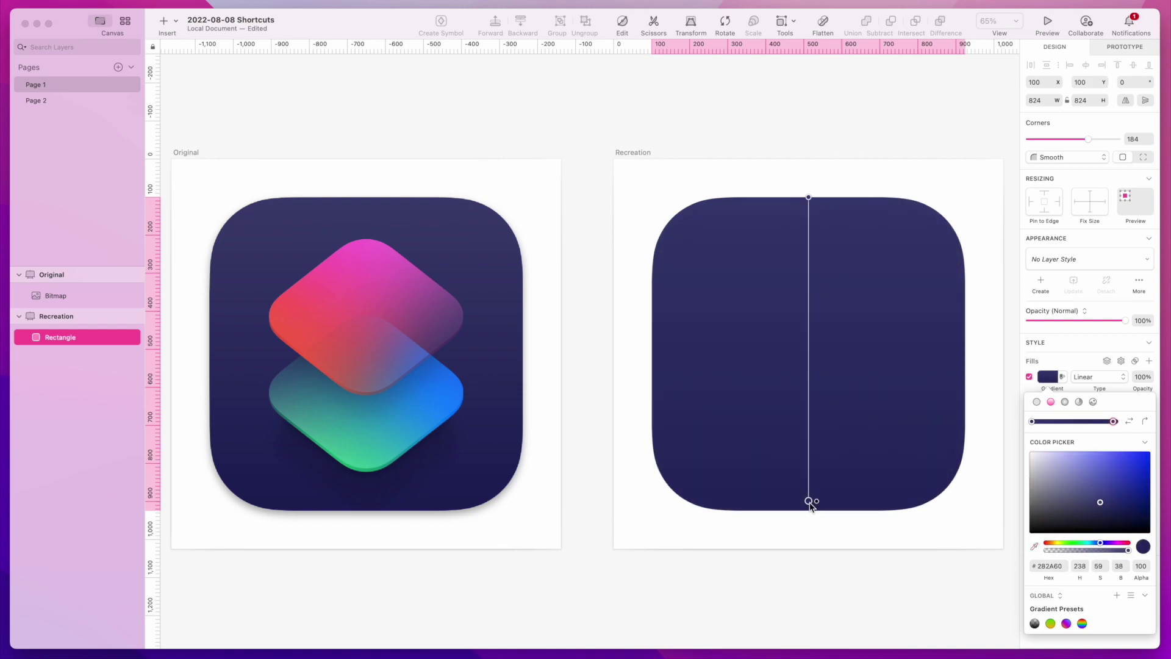
left_click_drag(810, 503, 808, 510)
left_click_drag(1101, 506, 1075, 498)
left_click(808, 200)
Add a drop shadow to the navy square with Y offset 10 and blur 20
left_click(829, 605)
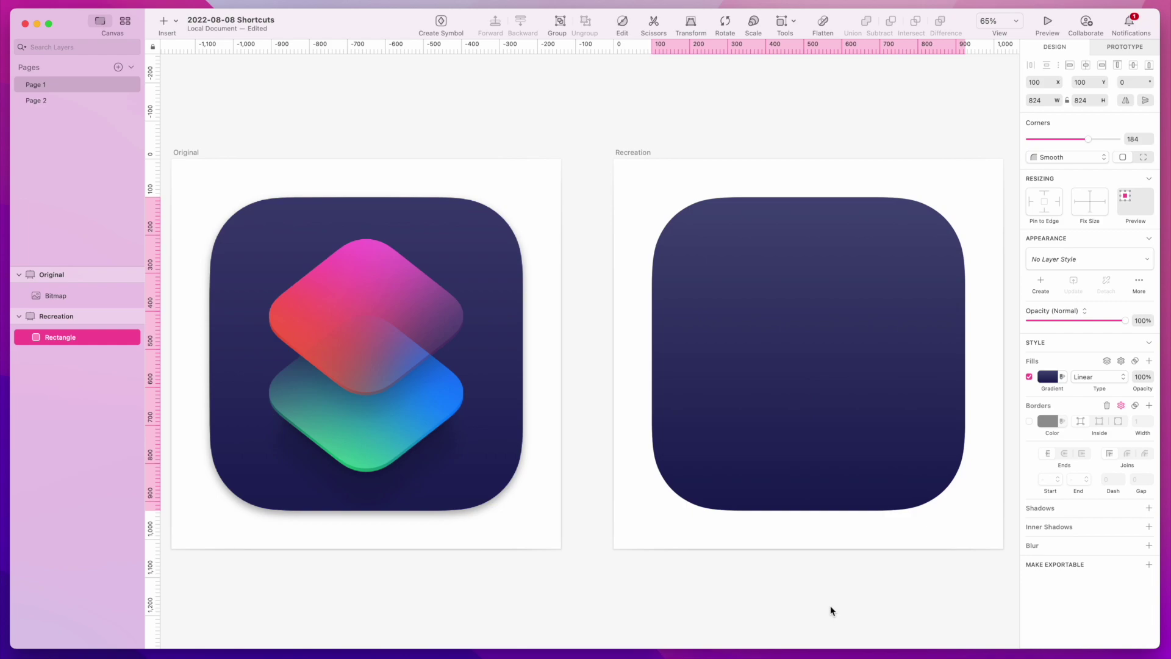
left_click(873, 593)
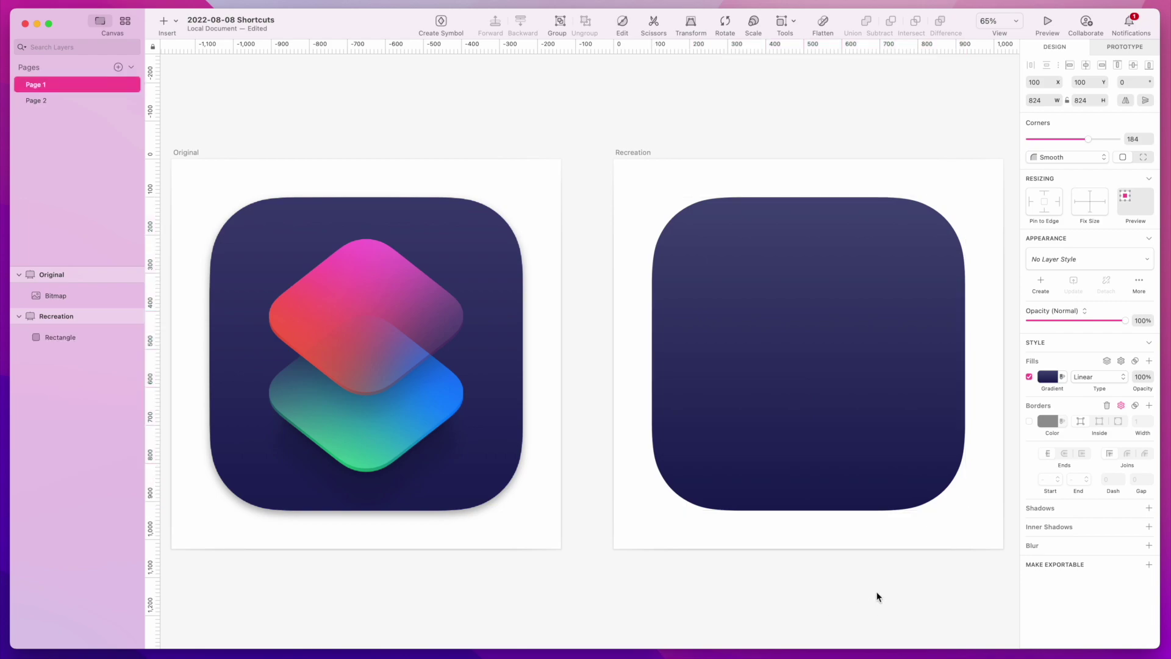
left_click(928, 445)
left_click(1035, 508)
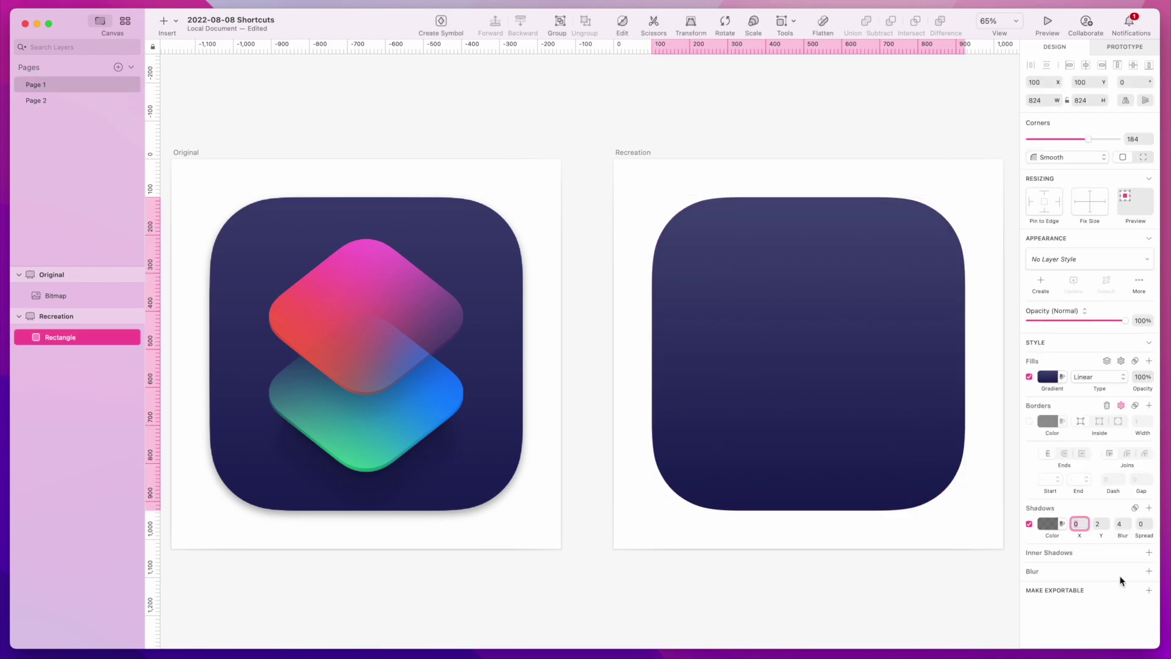
left_click(1100, 524)
key("Return")
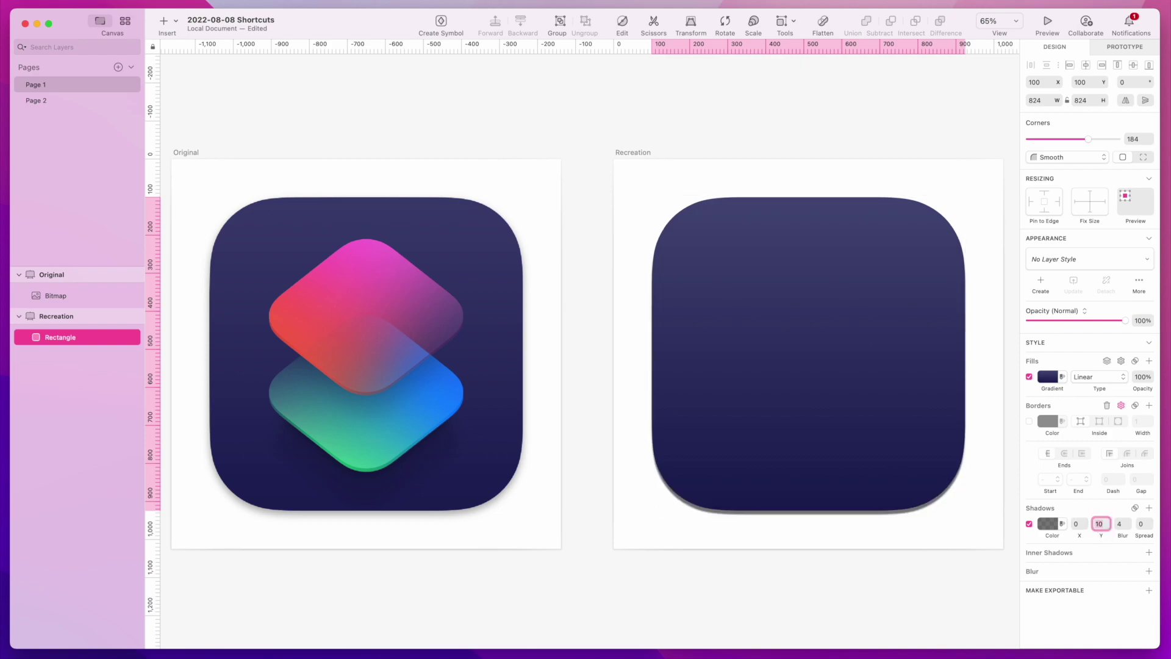
left_click(1121, 523)
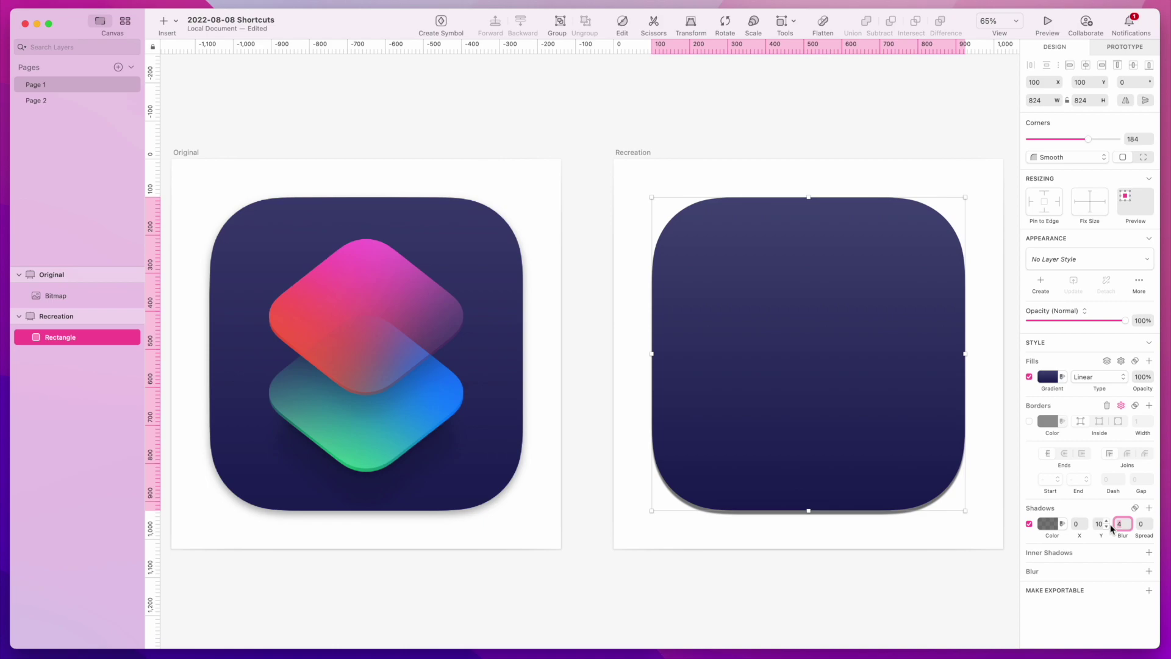
key("Return")
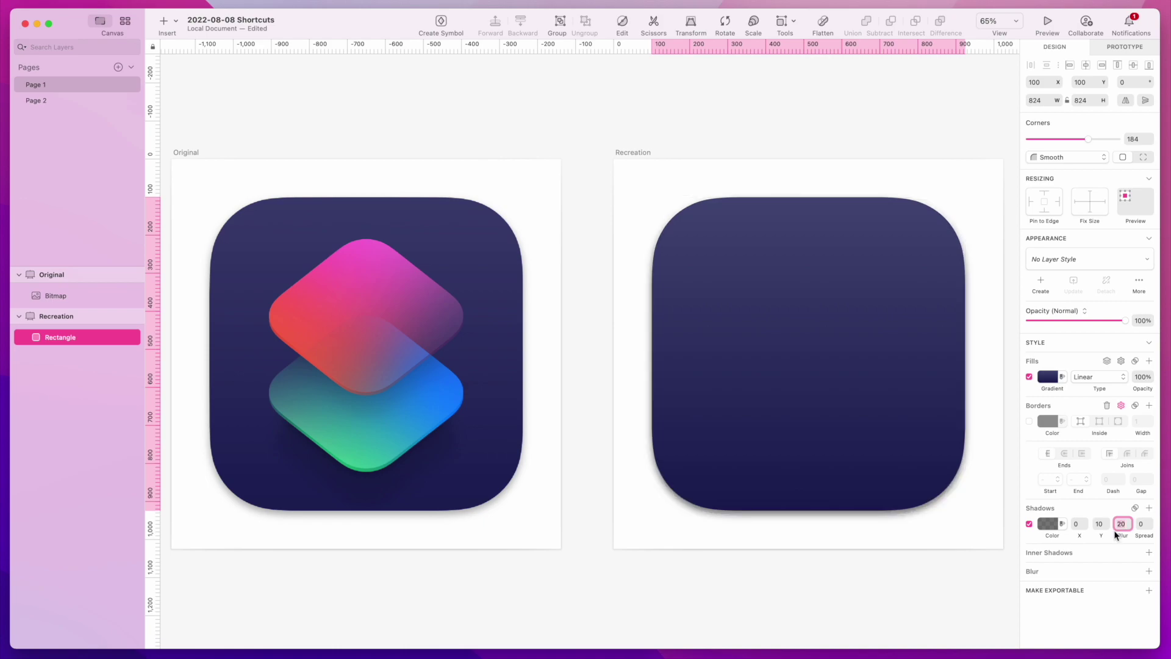
Lower the shadow colour's opacity so the shadow looks faint and soft
left_click(1048, 524)
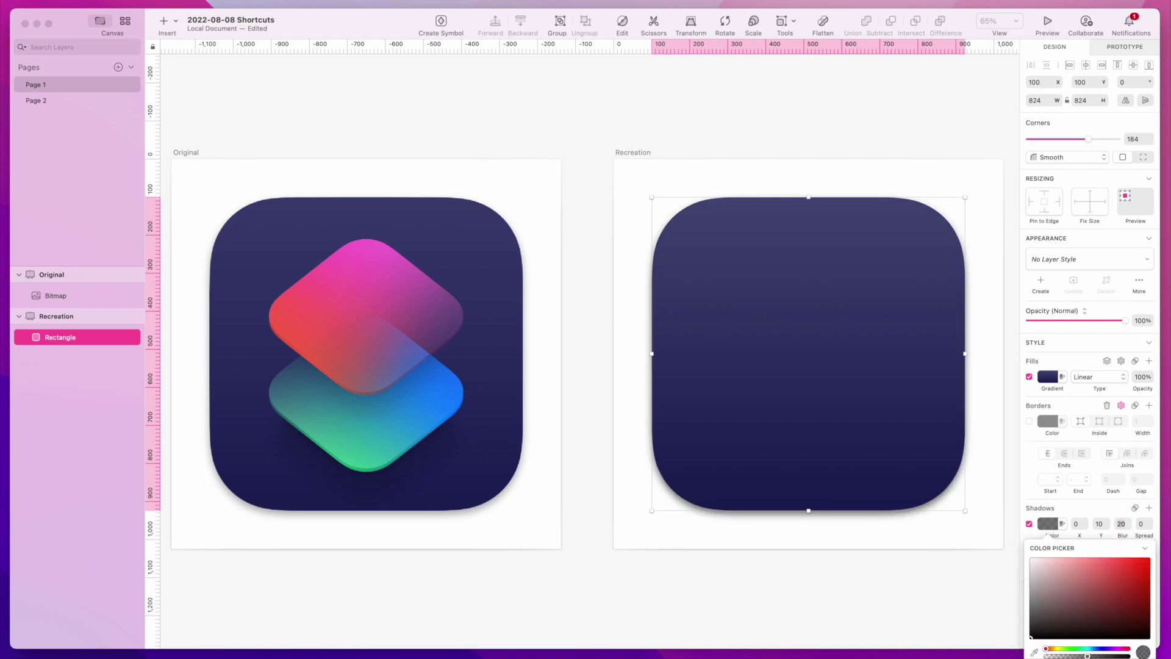
left_click_drag(1086, 656, 1069, 655)
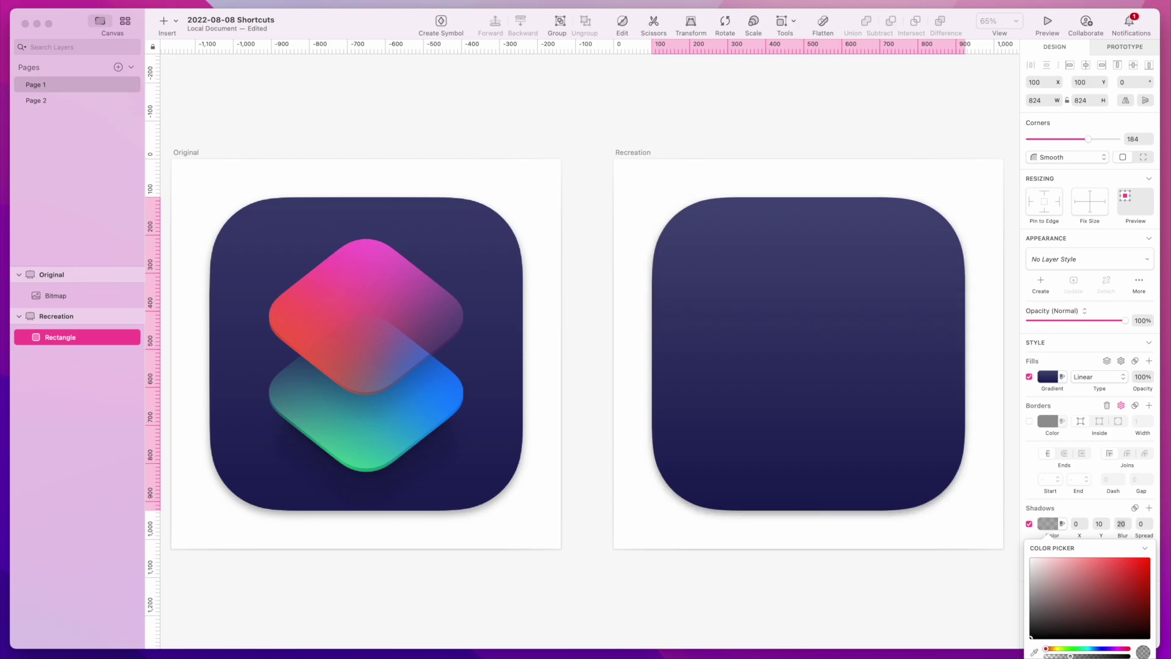
left_click(947, 580)
left_click(863, 567)
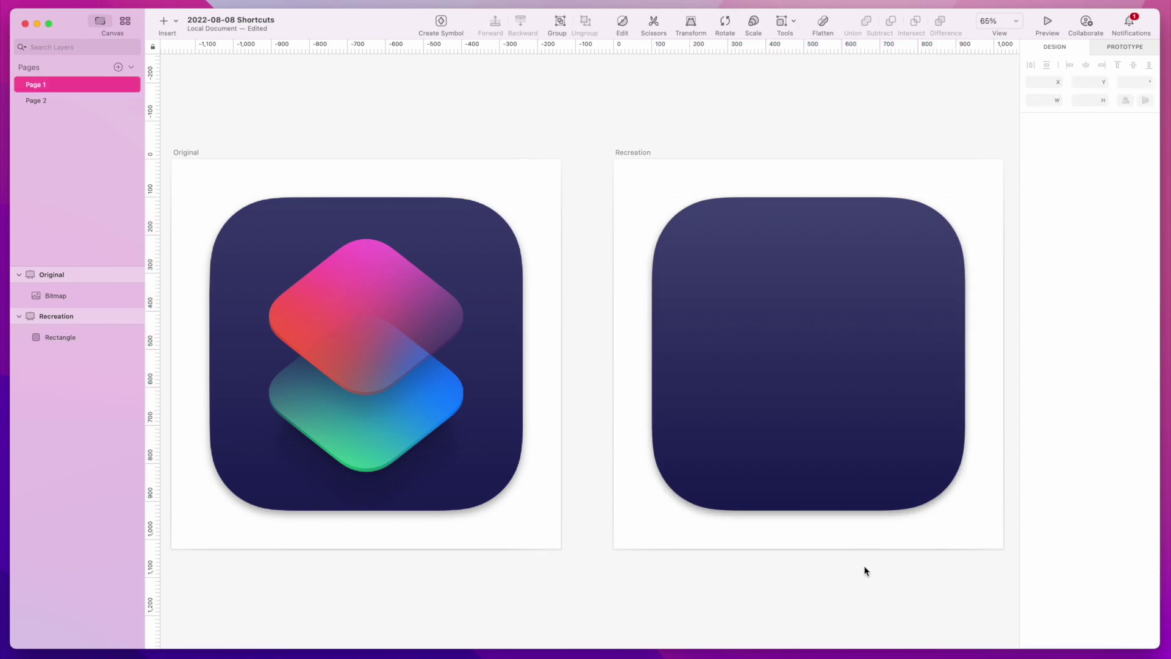
scroll(793, 518, "down", 1)
scroll(808, 492, "up", 1)
left_click(807, 490)
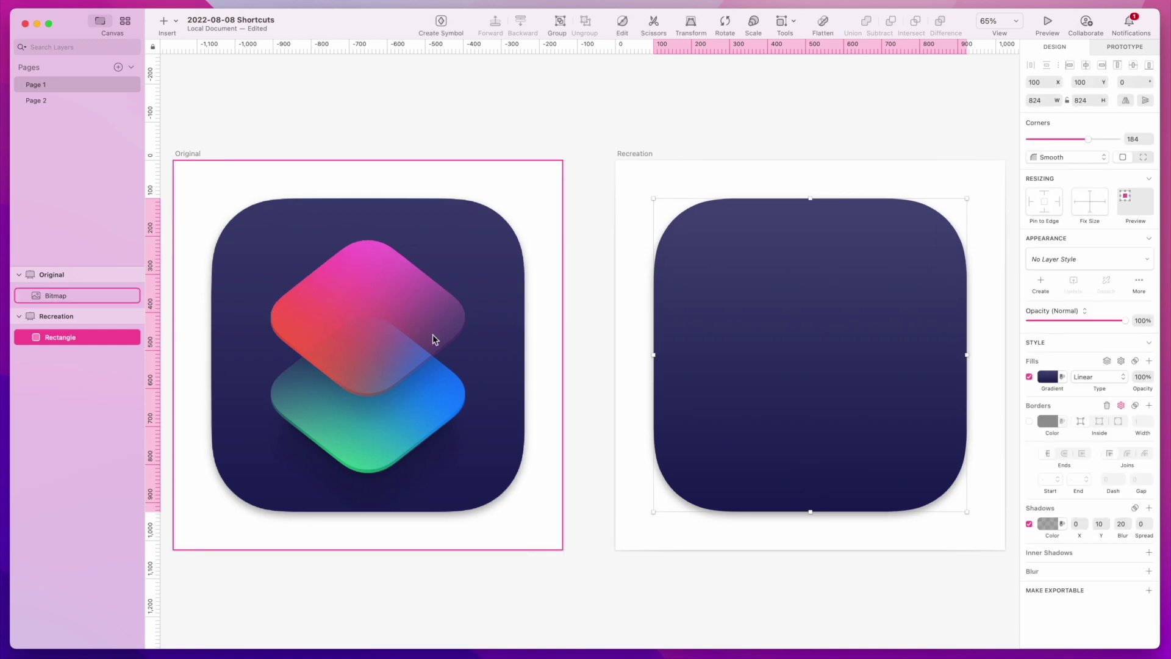
Draw a polygon over the navy square, make it four-sided, and move it toward the upper middle
left_click(167, 23)
mouse_move(186, 57)
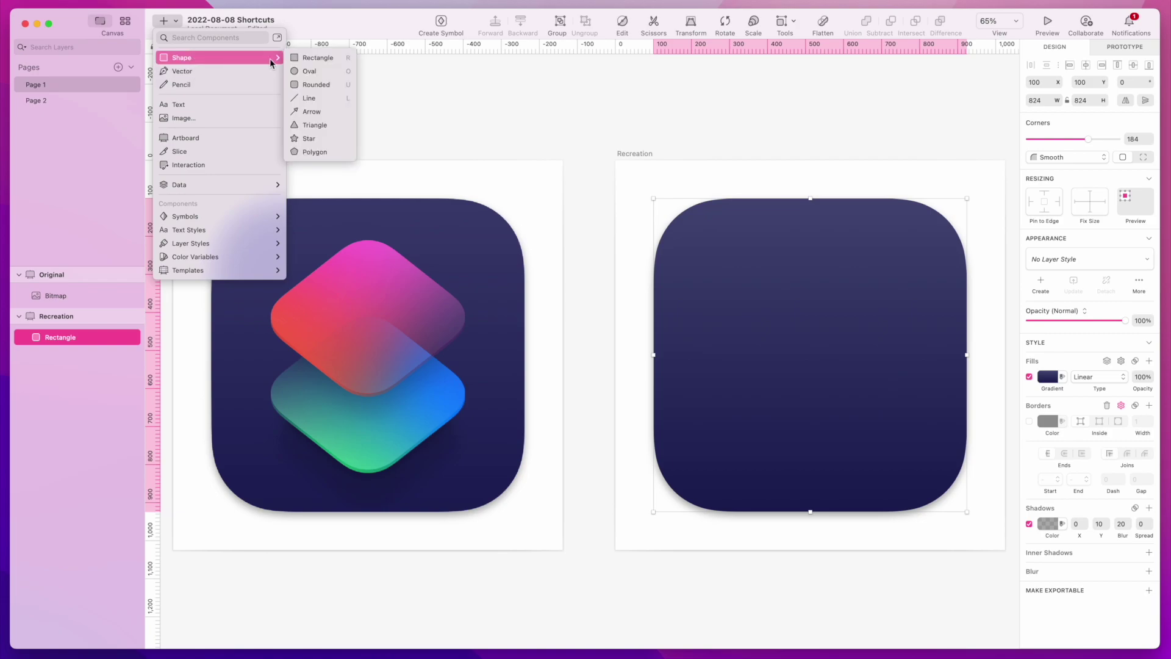
left_click(317, 153)
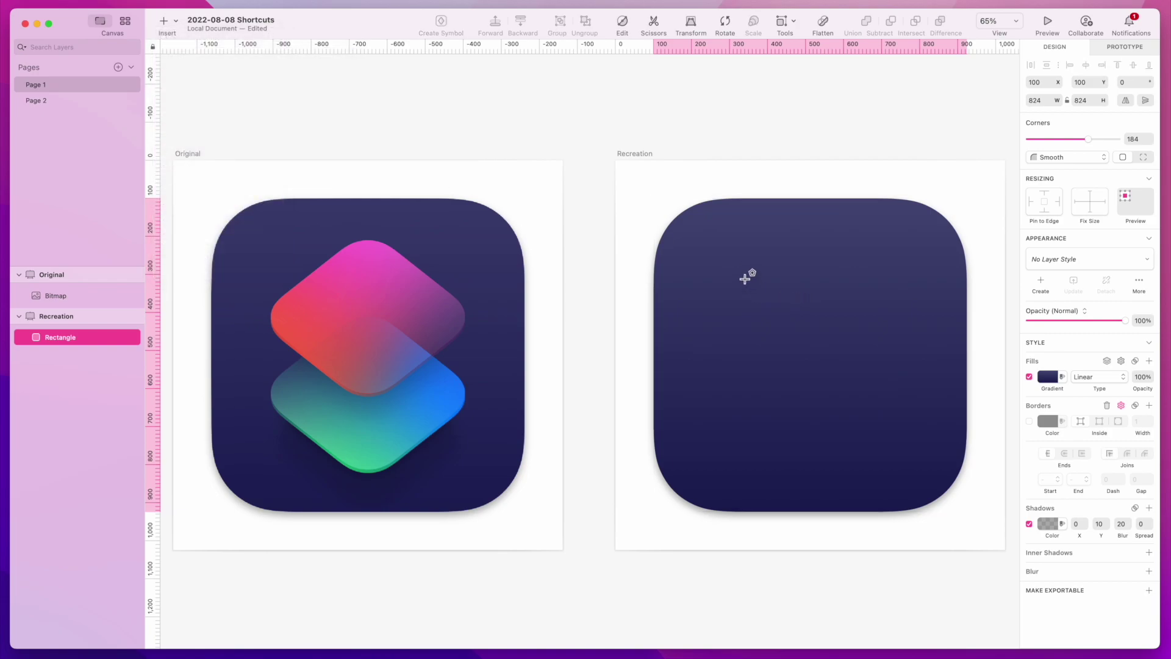
left_click_drag(747, 272, 924, 455)
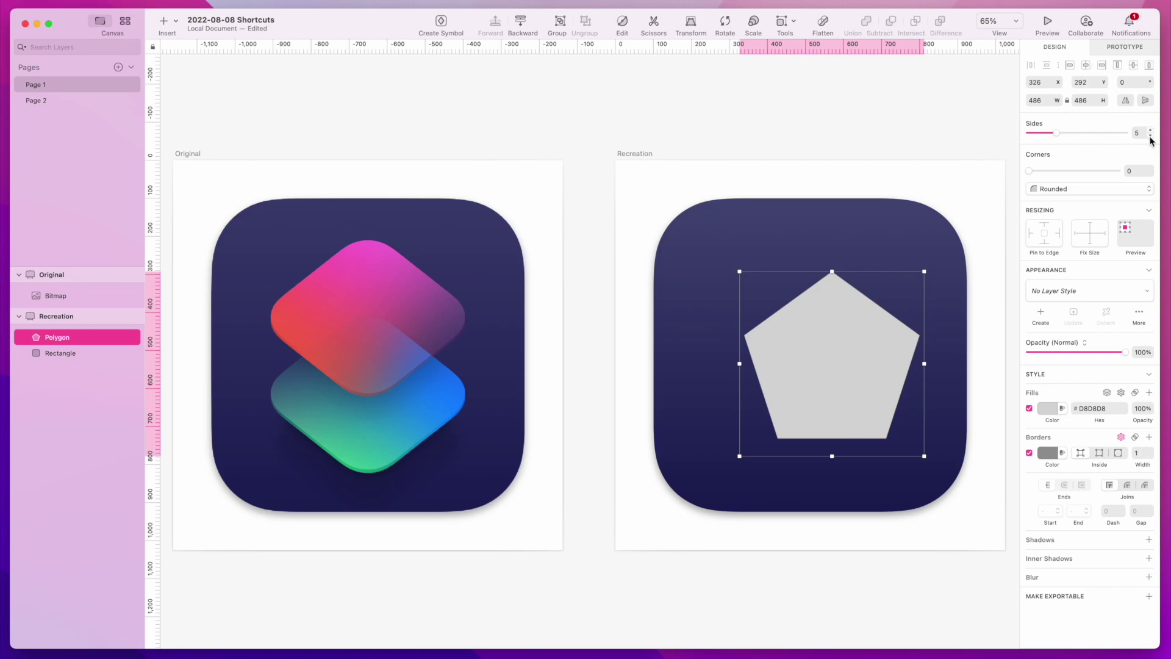
left_click(1151, 137)
left_click_drag(860, 342, 827, 314)
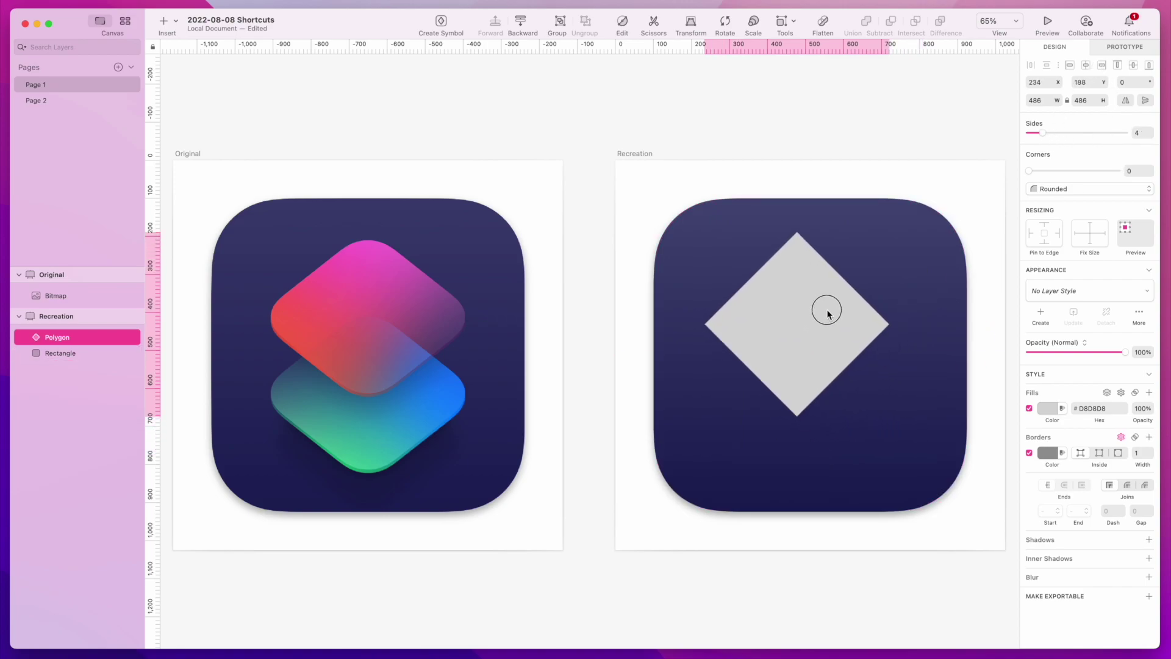
Size the diamond to 590 wide by 460 tall
left_click(1022, 102)
type("590")
key("Return")
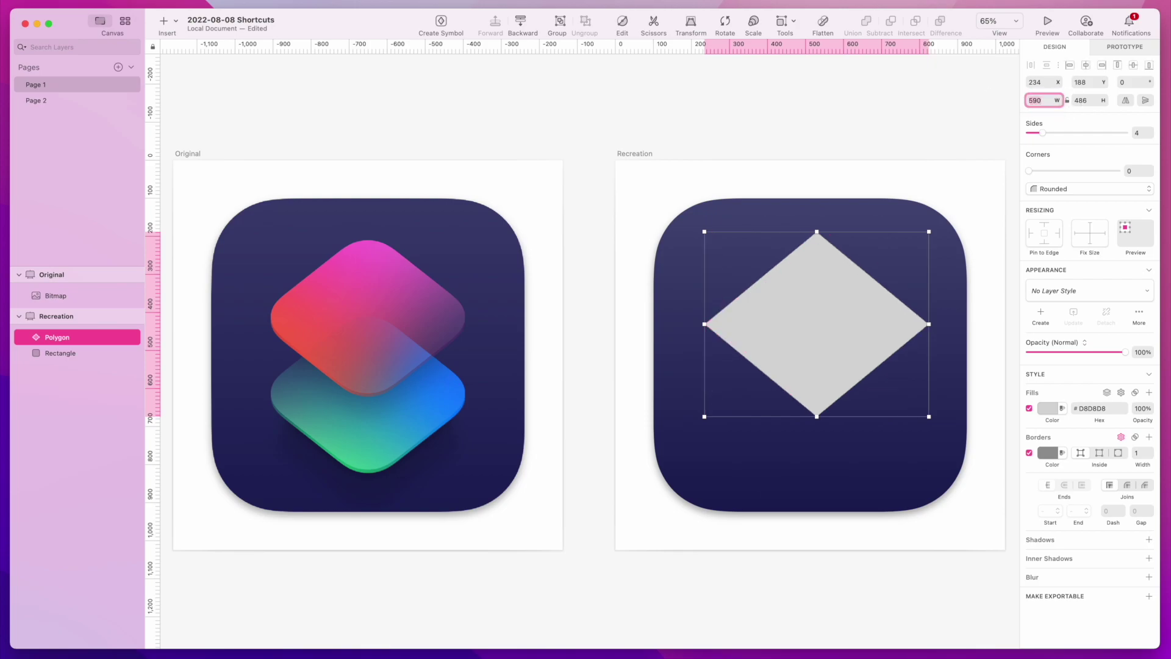
left_click(1082, 101)
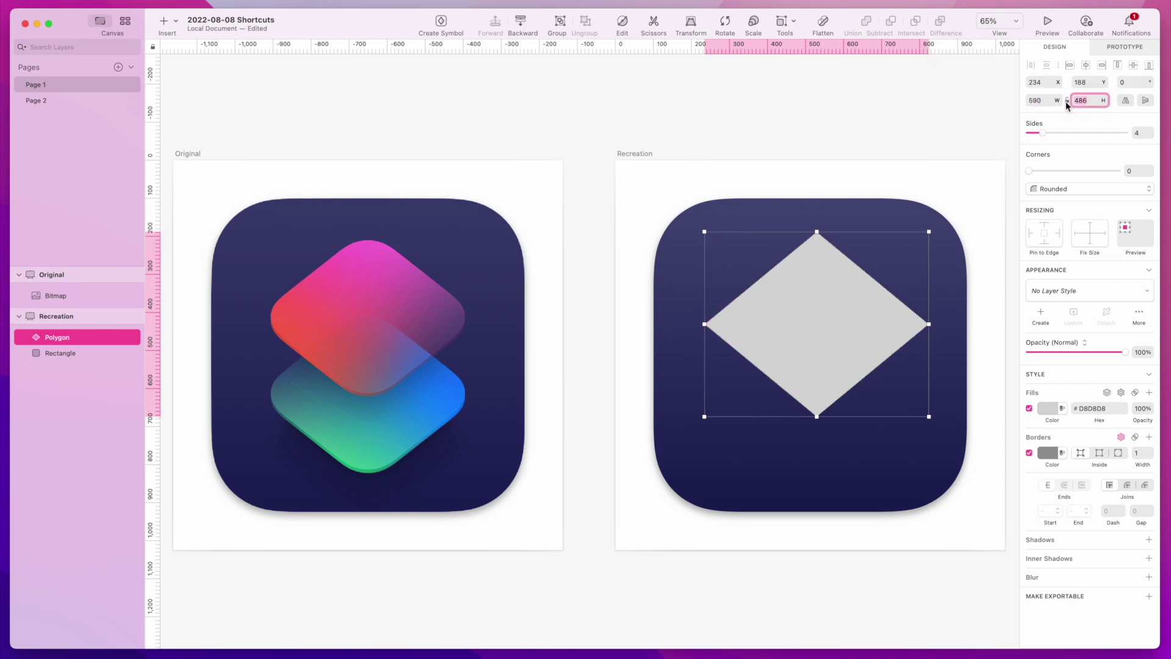
type("460")
key("Return")
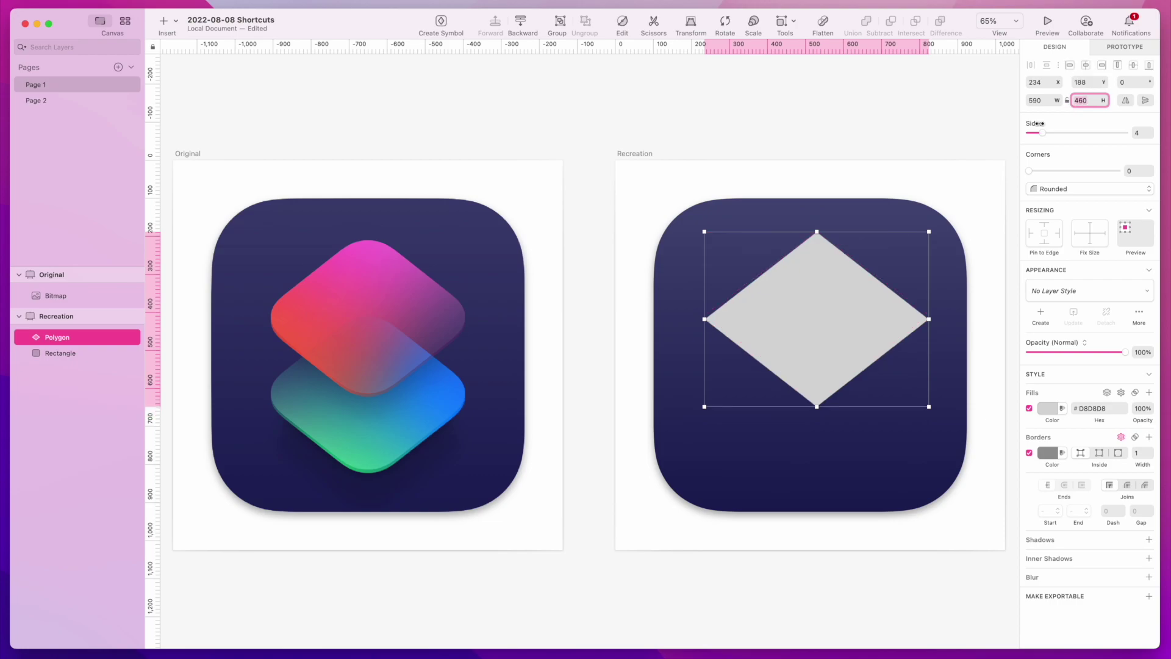
Round the diamond's corners, giving the left and right points gentler rounding
left_click(937, 185)
left_click(791, 313)
double_click(791, 314)
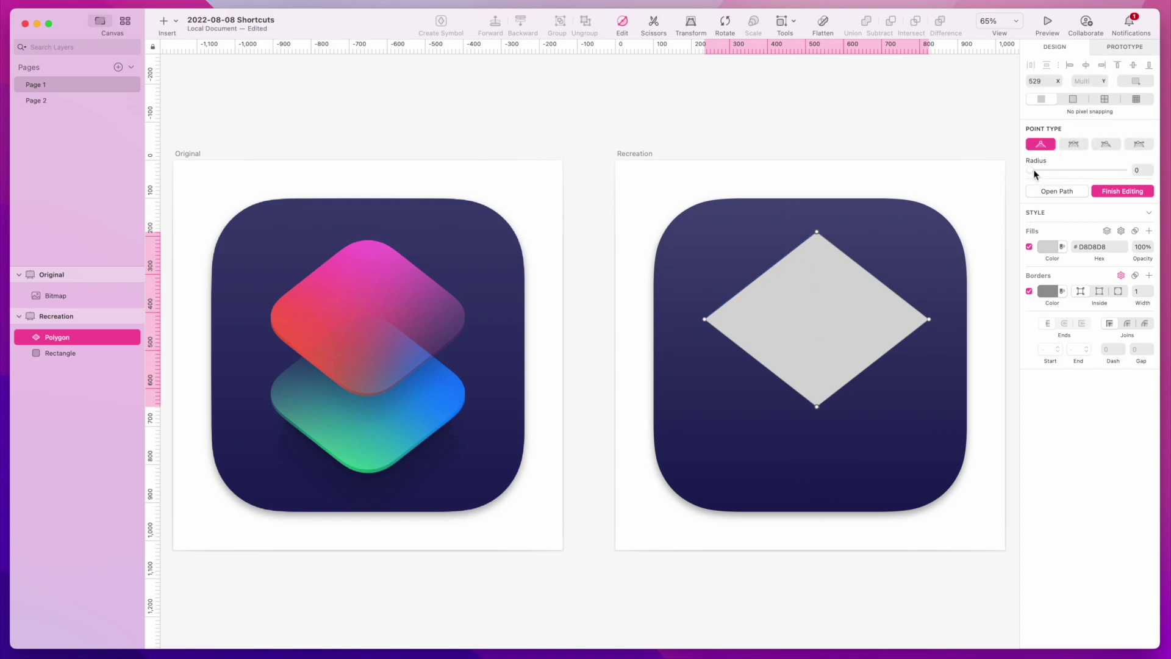
left_click_drag(1030, 170, 1122, 170)
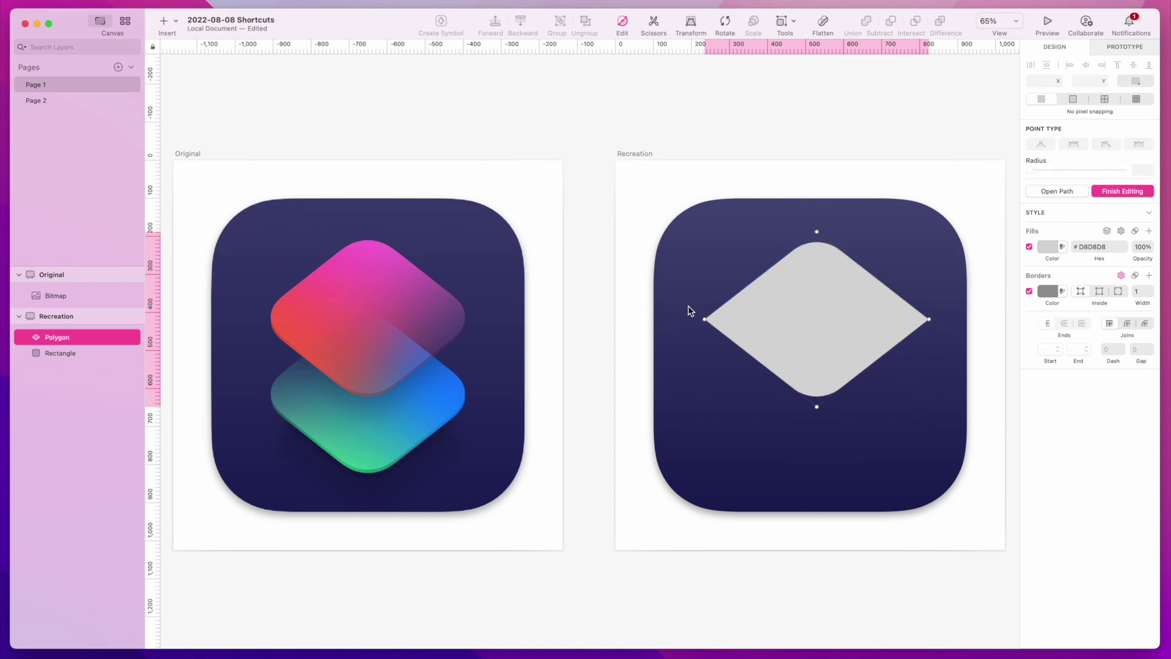
left_click_drag(690, 310, 967, 324)
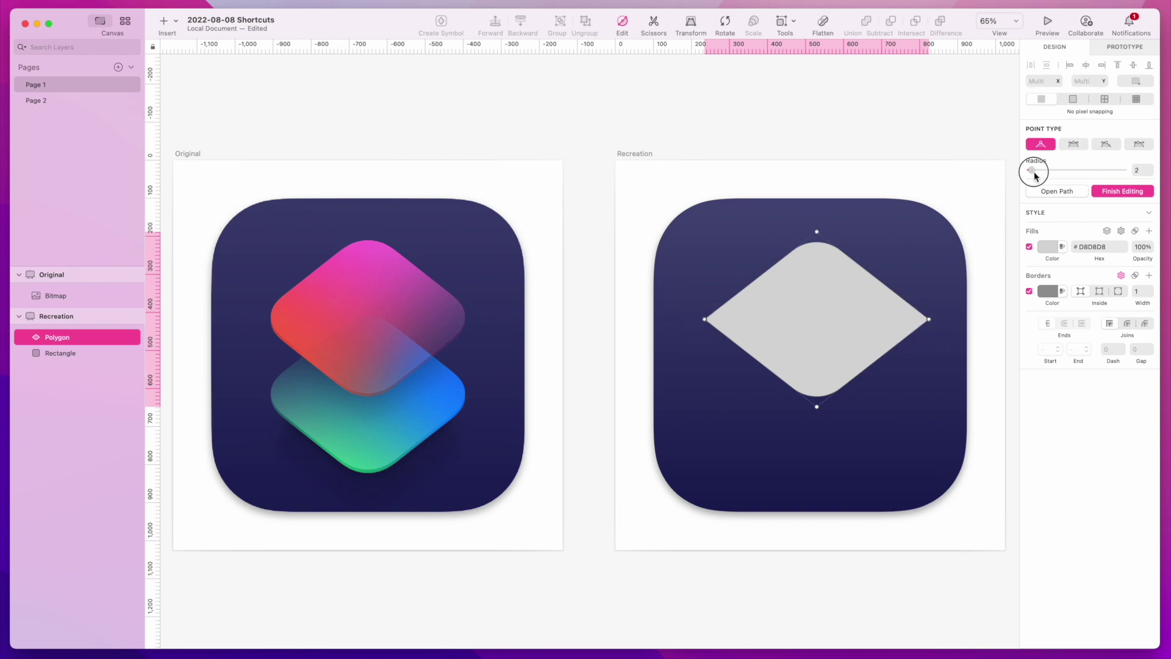
left_click_drag(1035, 176, 1096, 178)
Centre the diamond and give it a linear gradient running from lower left to upper right
left_click(982, 313)
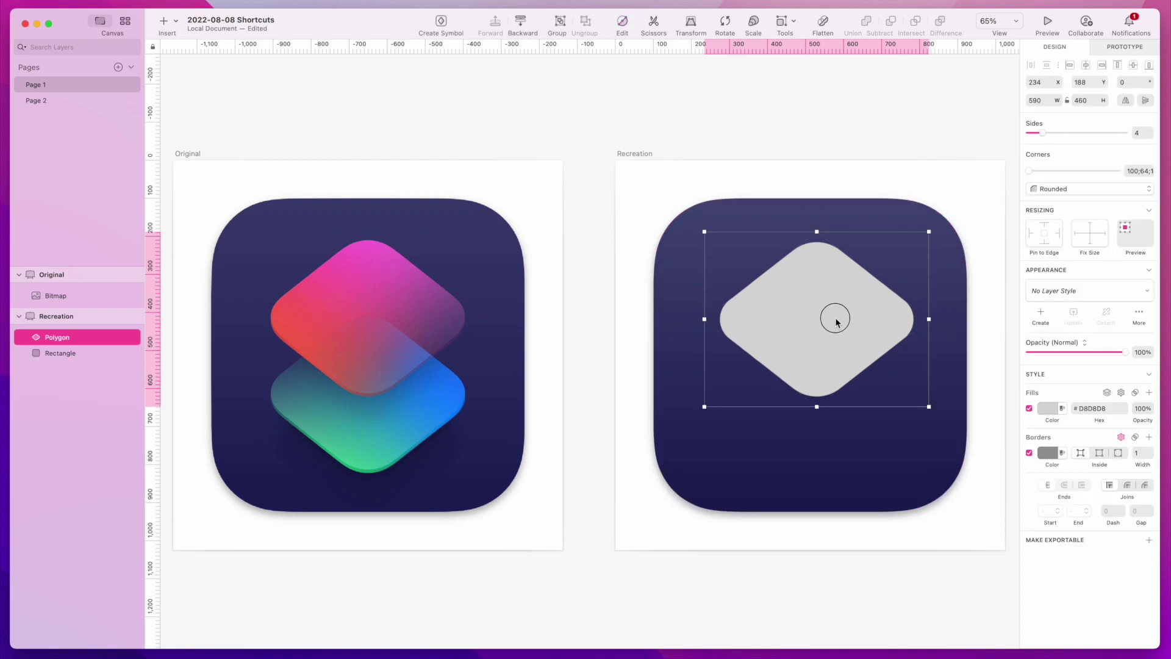
left_click_drag(836, 321, 828, 316)
left_click(982, 330)
left_click(828, 318)
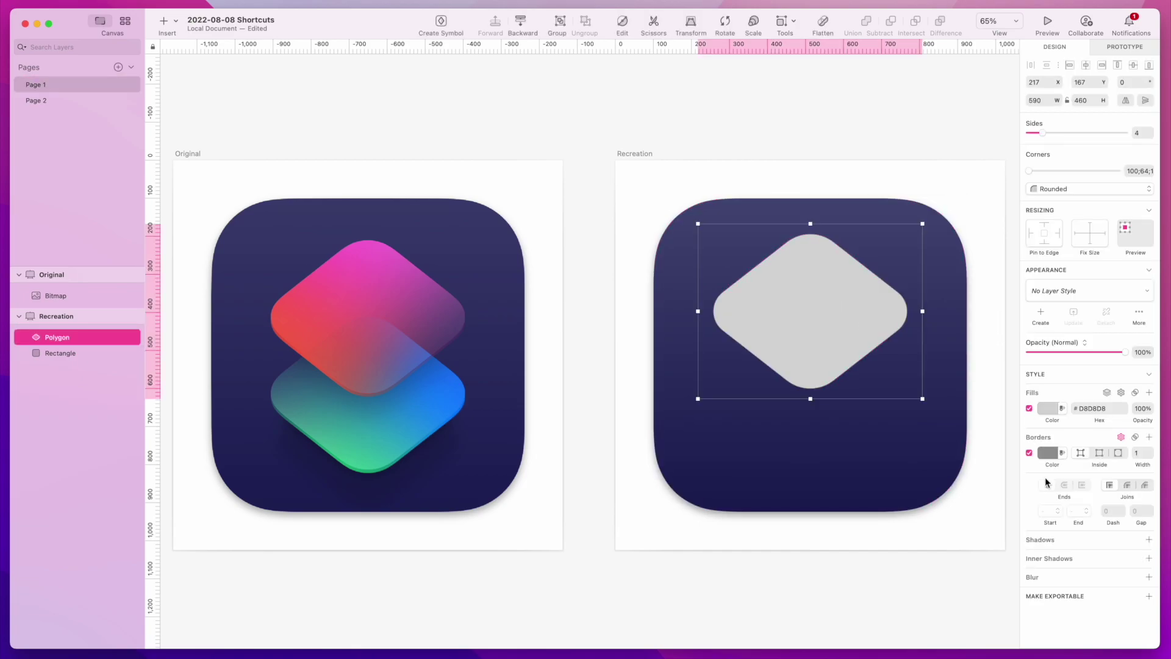
left_click(1047, 408)
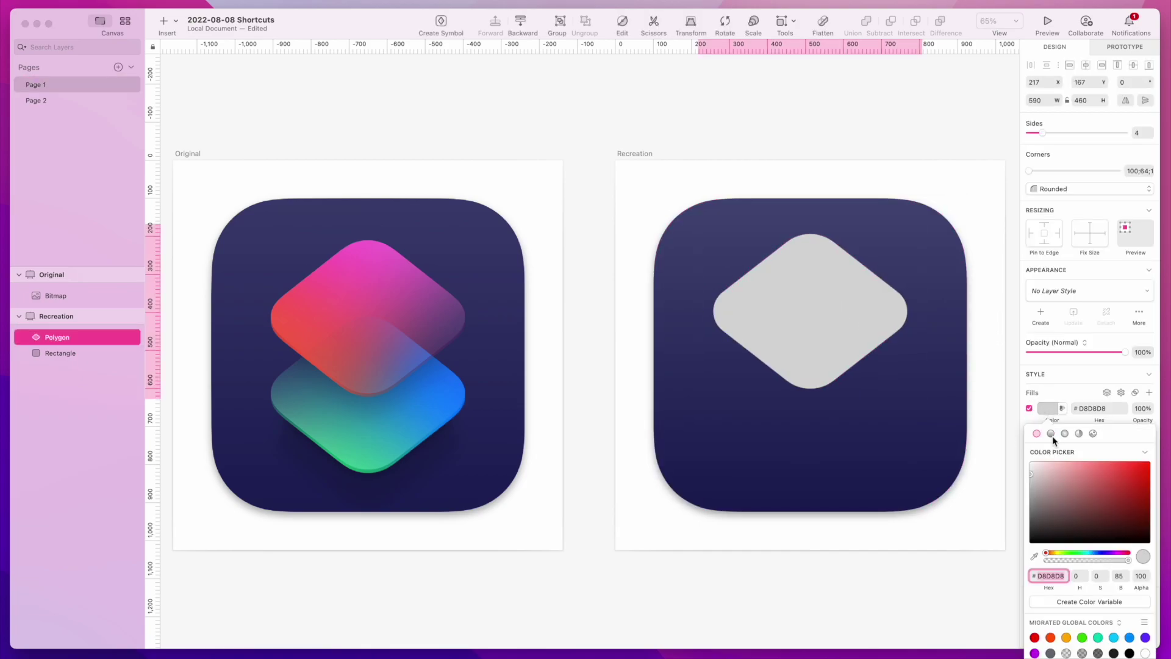
left_click(1051, 434)
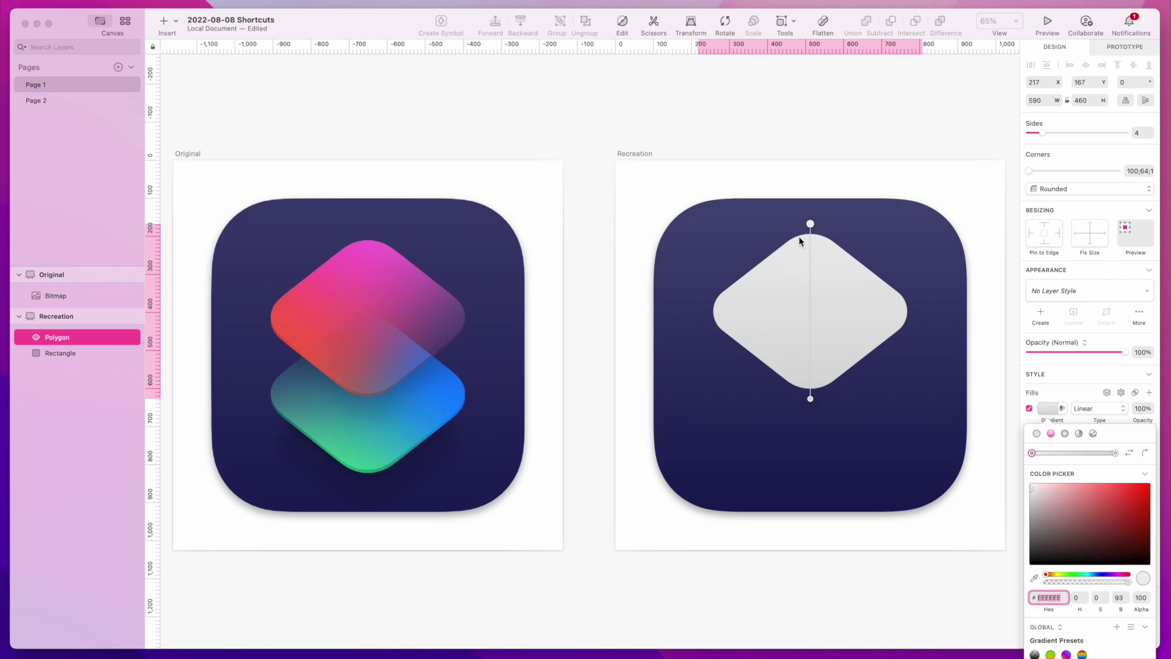
left_click_drag(811, 224, 864, 263)
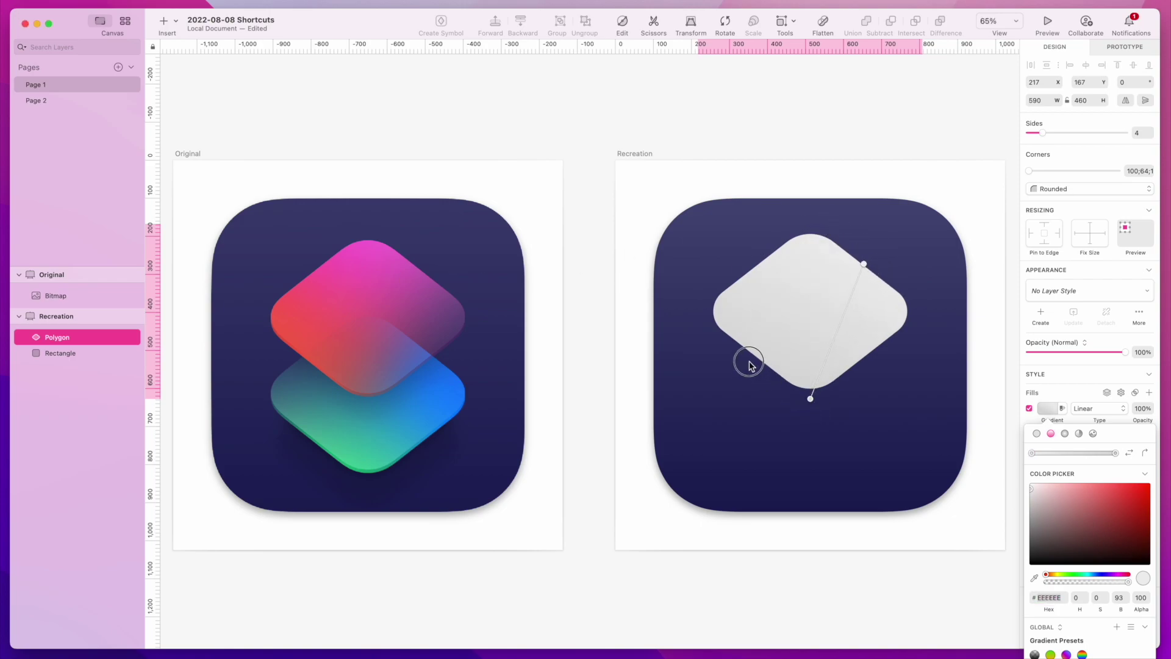
left_click_drag(810, 399, 758, 358)
Set the gradient stops to pink FF50D9 and bright orange FF7C39
left_click(1031, 454)
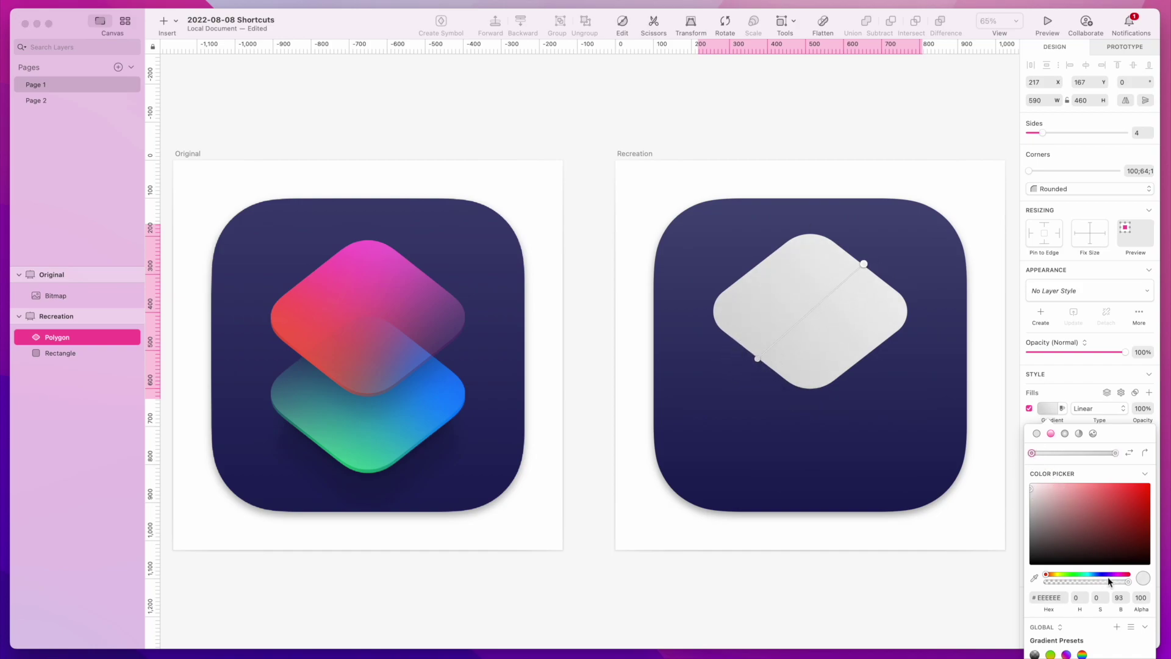
left_click_drag(1109, 576, 1118, 575)
left_click(1118, 487)
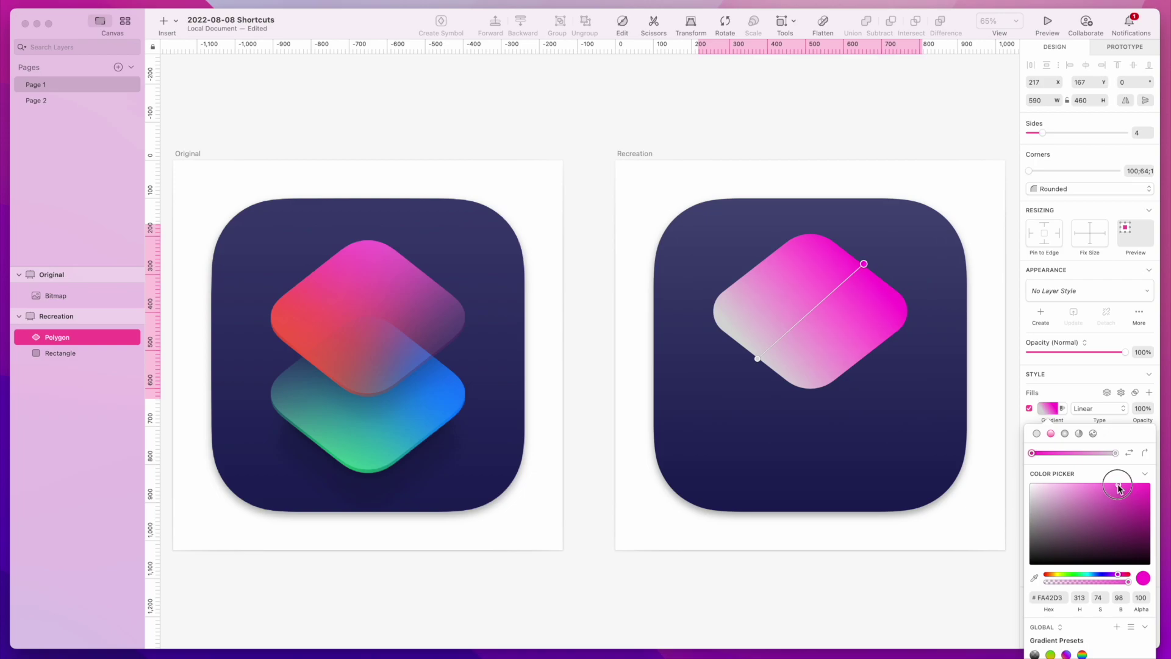
mouse_move(1118, 487)
left_mouse_down()
mouse_move(1091, 484)
mouse_move(1104, 483)
left_mouse_up()
left_click(1114, 453)
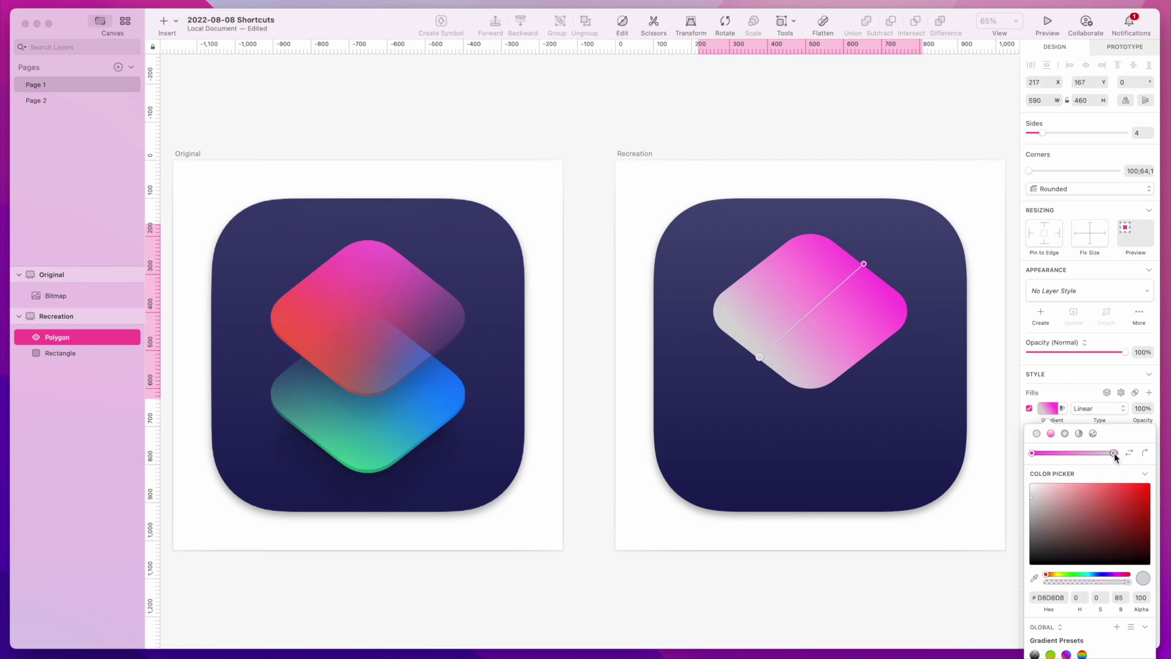
left_click_drag(1047, 574, 1050, 575)
left_click_drag(1123, 485, 1128, 486)
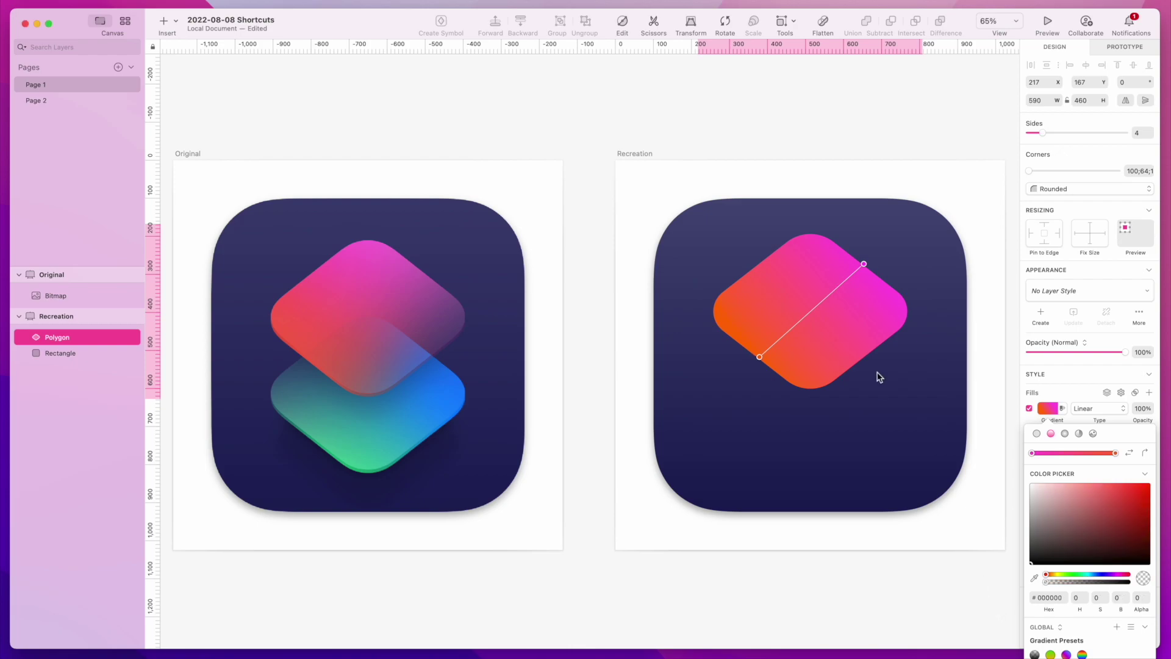
left_click(1042, 409)
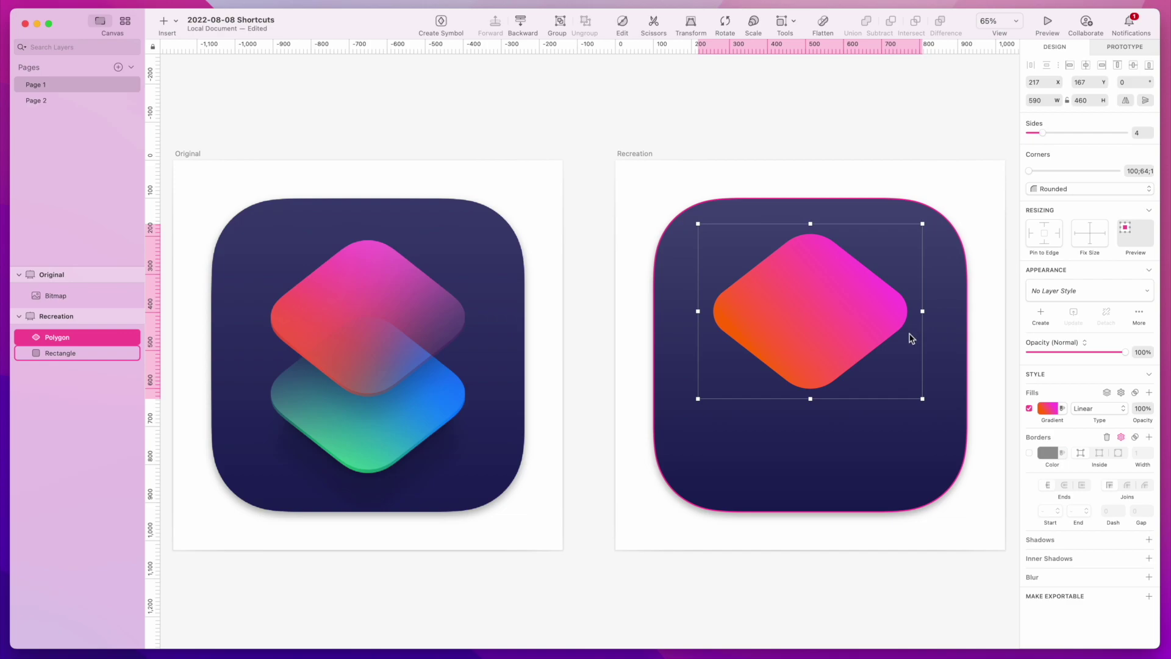
Duplicate the gradient diamond and turn off the lower copy's fill
key("super+d")
left_click(63, 353)
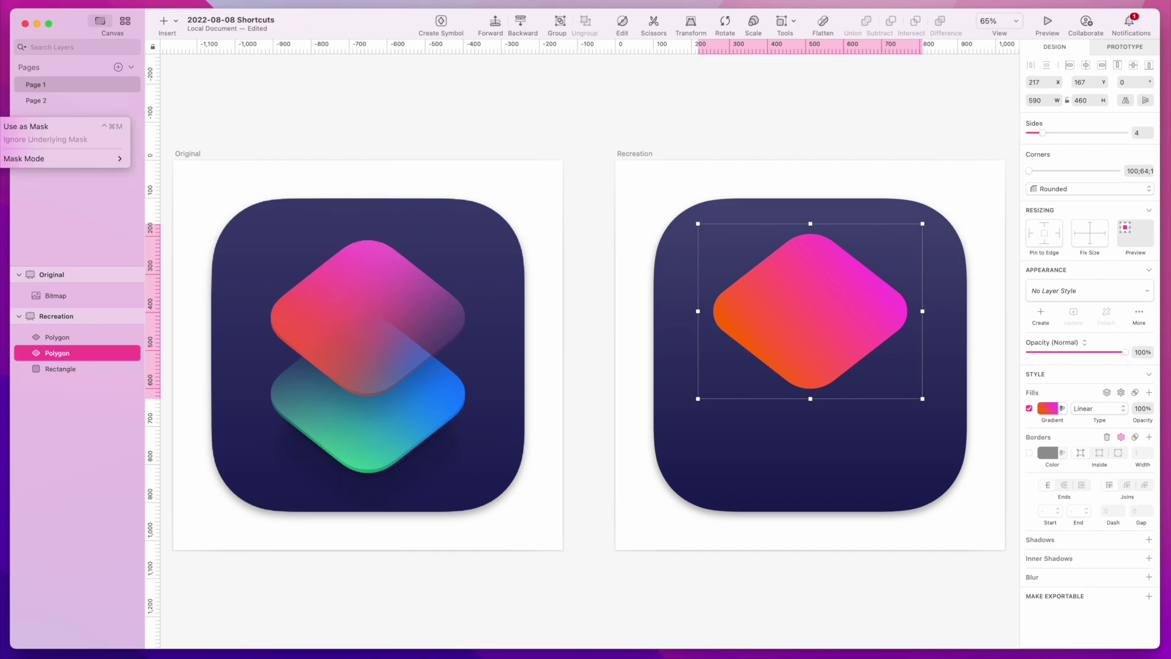
mouse_move(56, 163)
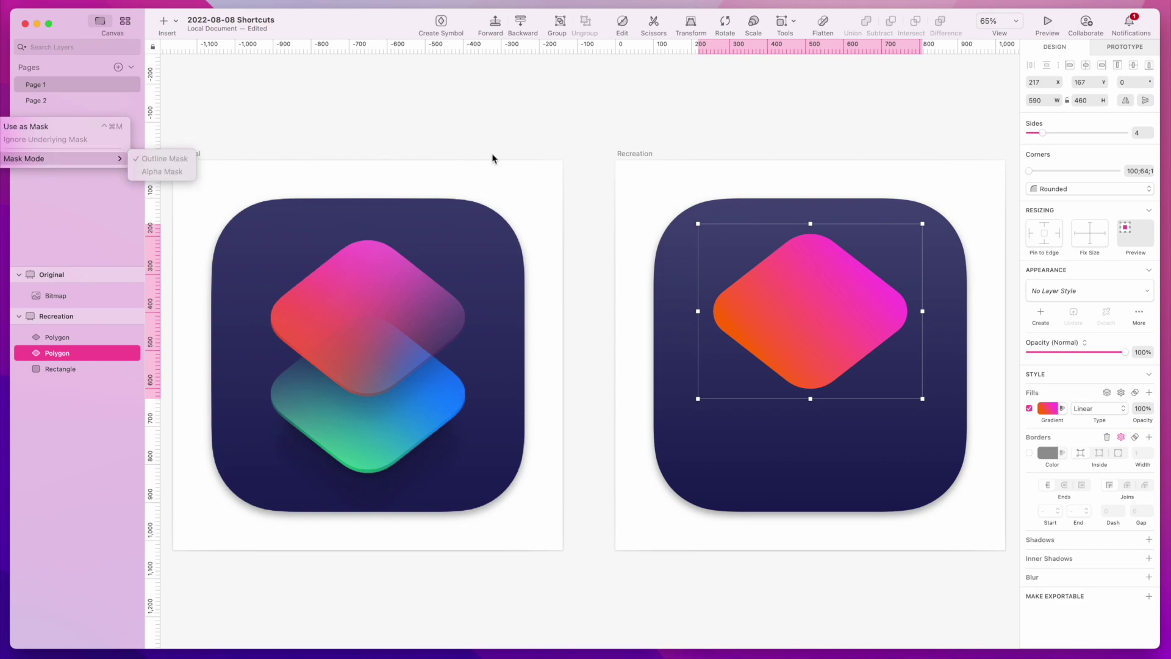
left_click(562, 170)
left_click(839, 301)
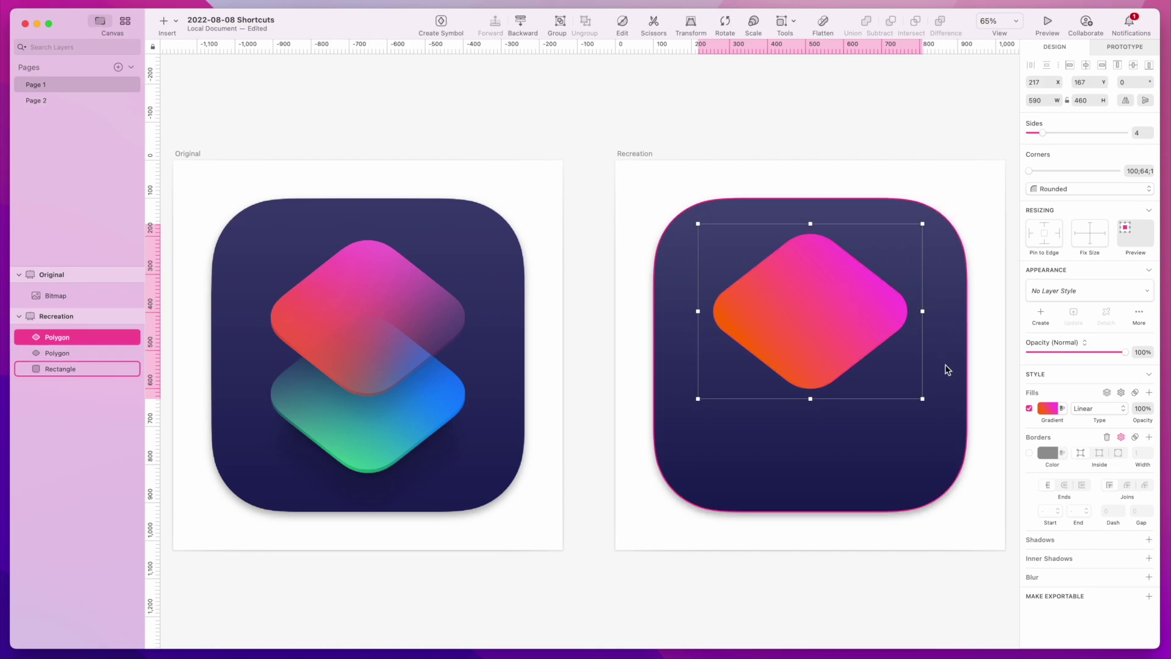
left_click(61, 354)
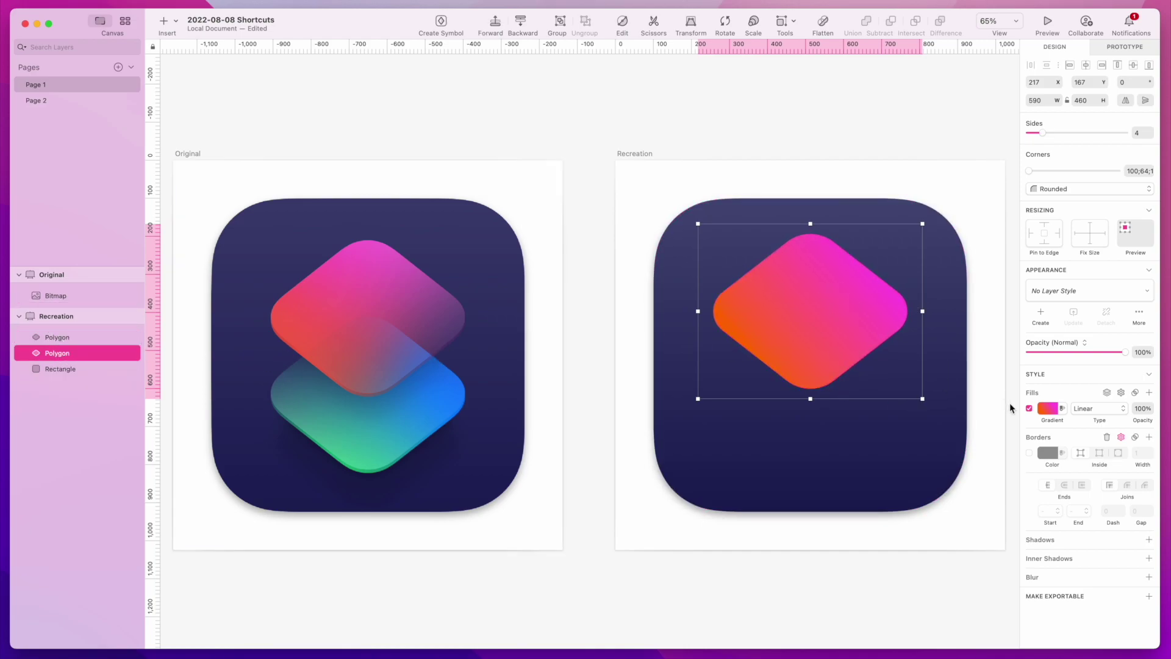
left_click(1029, 408)
Use the lower diamond copy as a mask with Alpha Mask mode
mouse_move(2, 127)
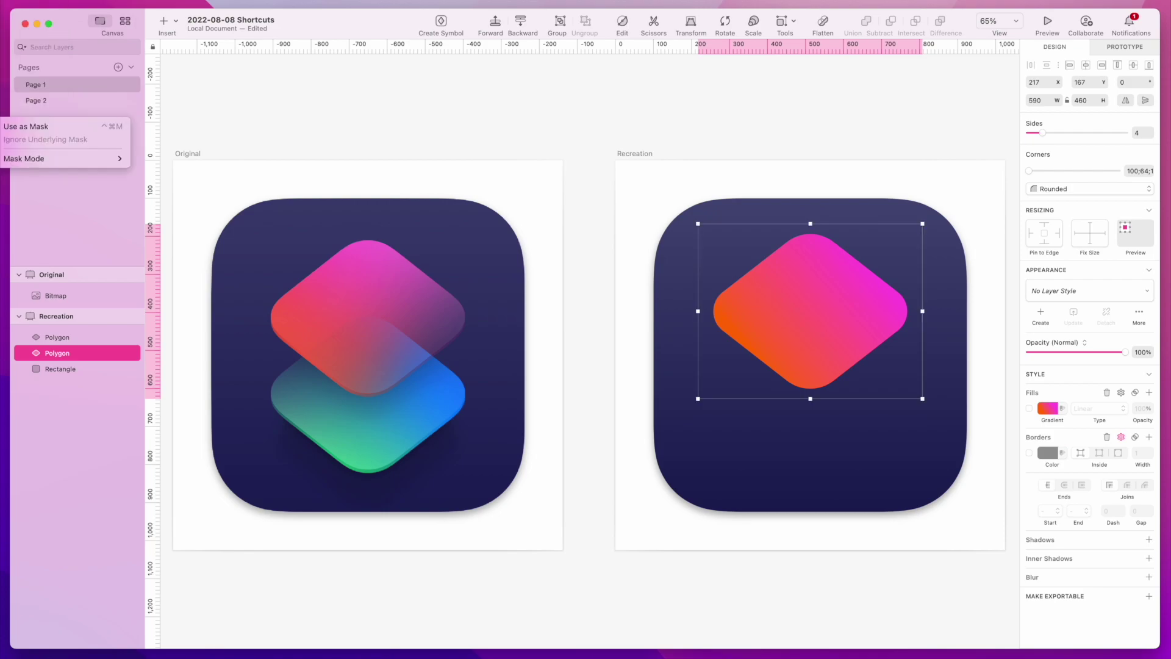
mouse_move(44, 158)
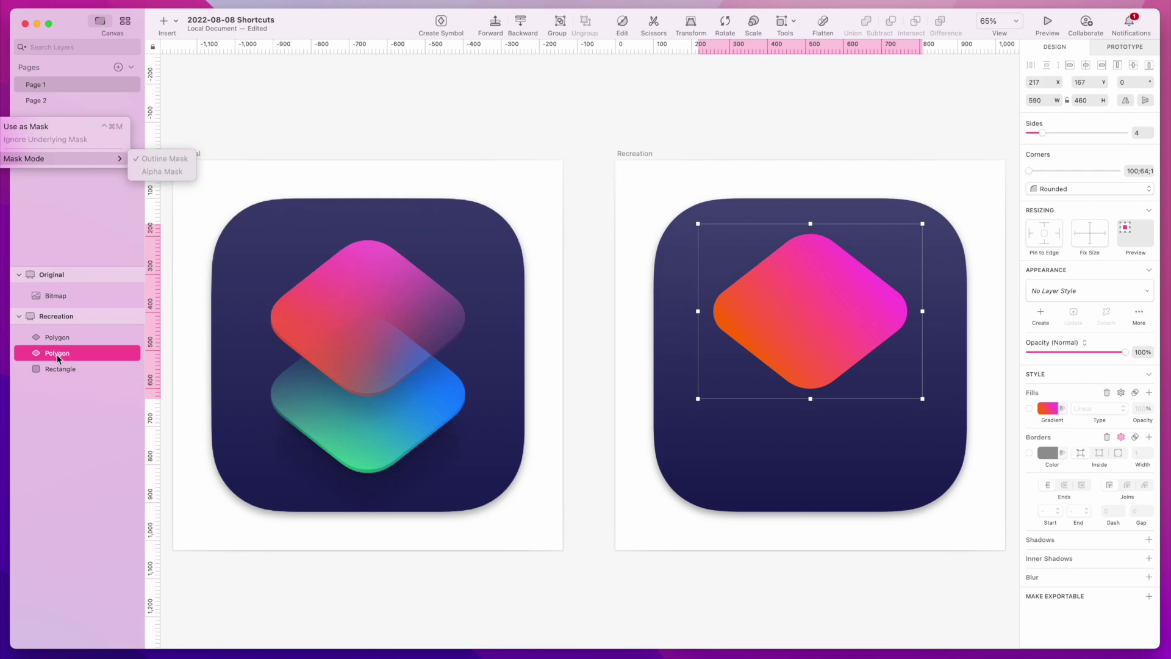
left_click(31, 127)
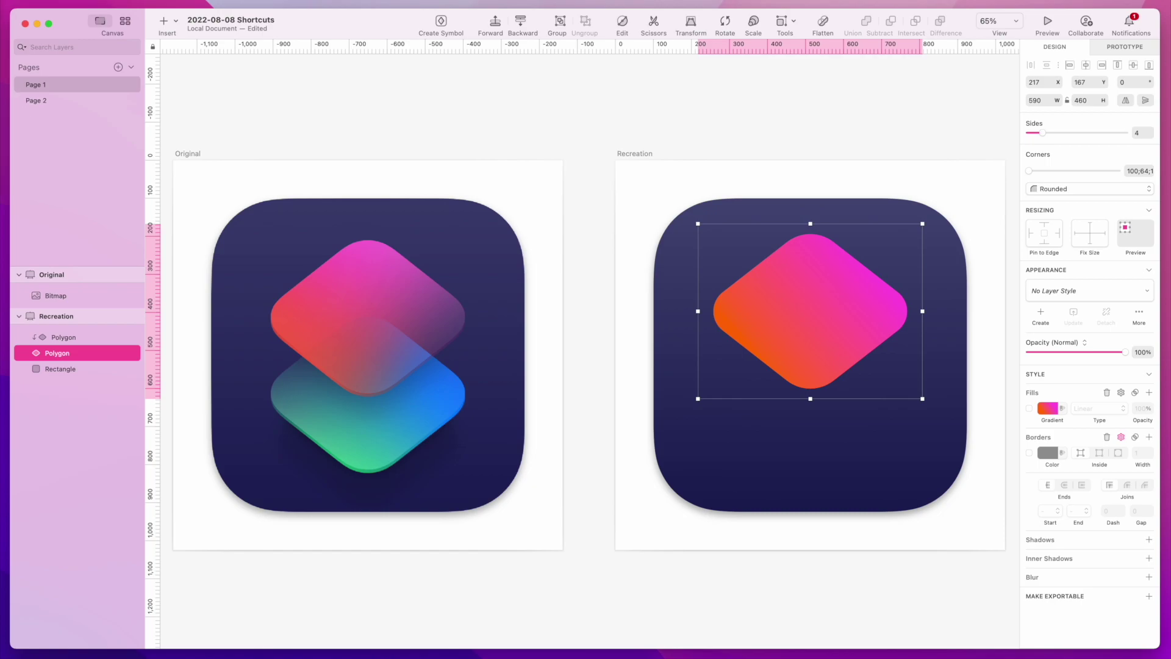
mouse_move(2, 126)
mouse_move(27, 155)
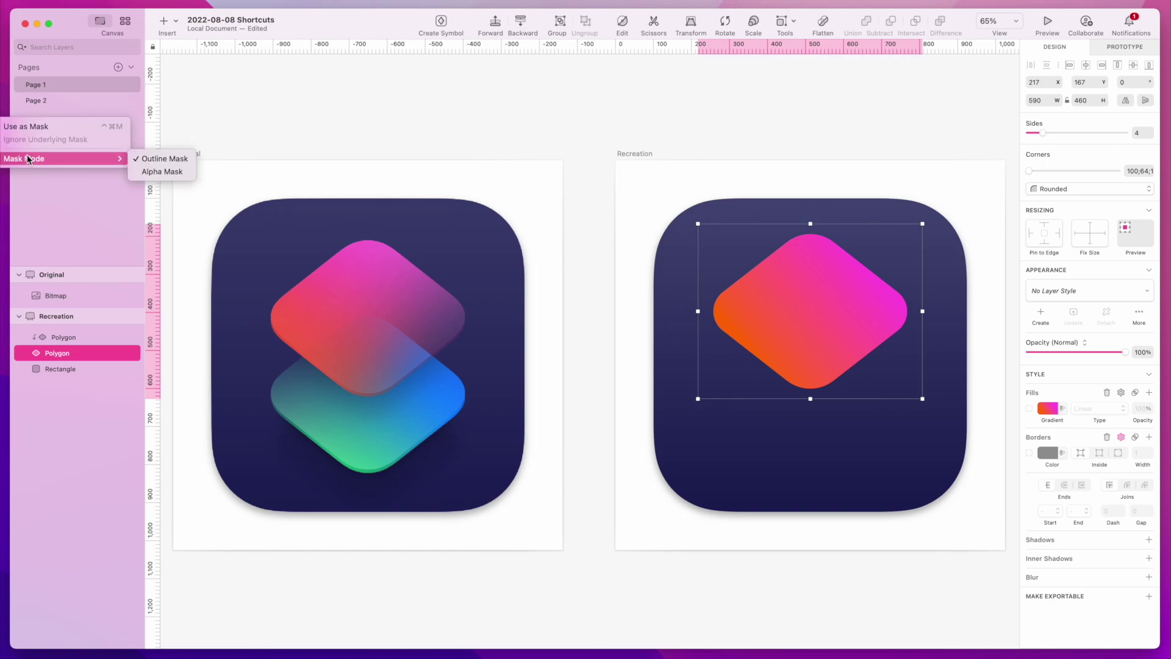
left_click(161, 172)
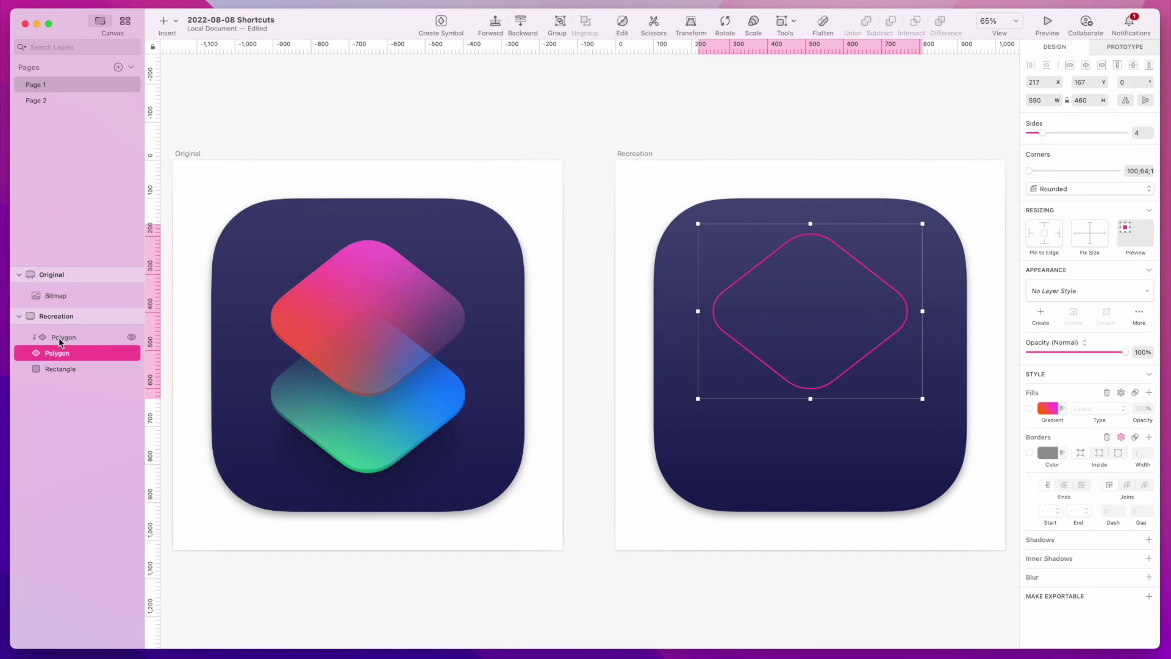
Re-enable the mask's fill and aim its gradient from upper-left to lower-right
left_click(1026, 410)
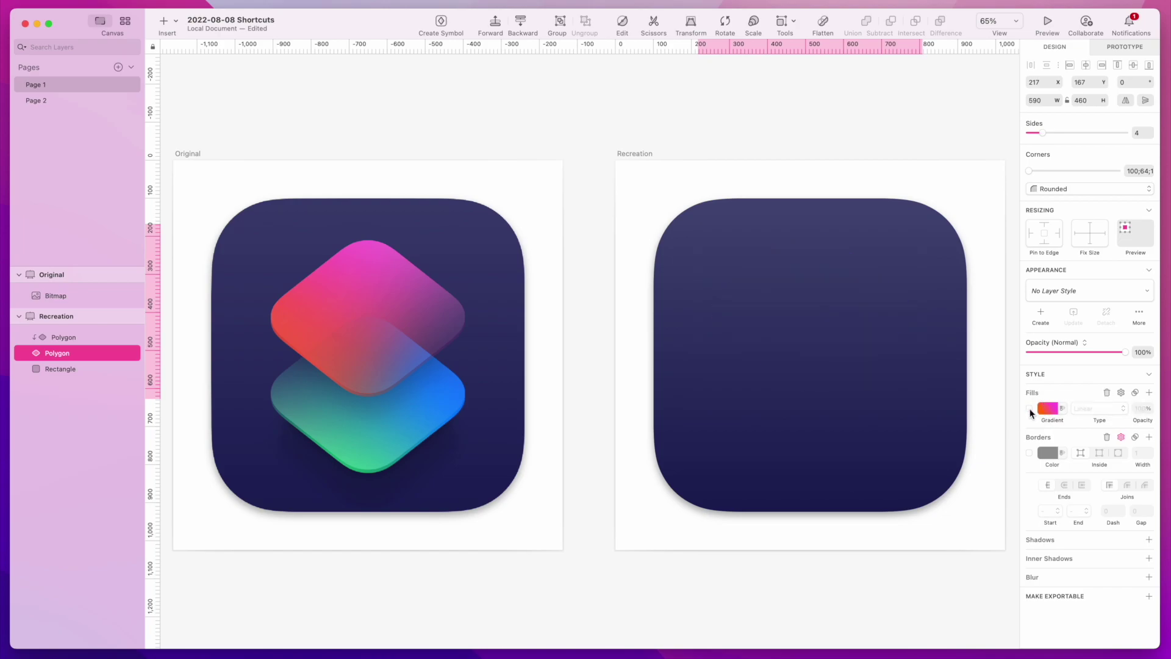
left_click(1029, 408)
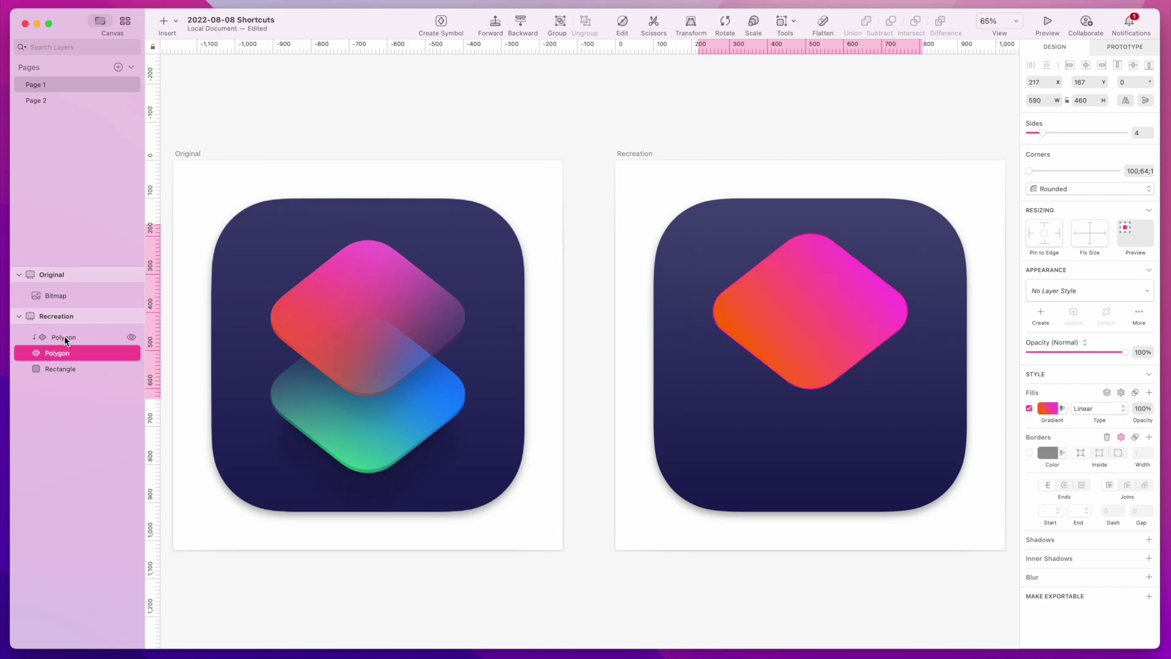
left_click(1047, 409)
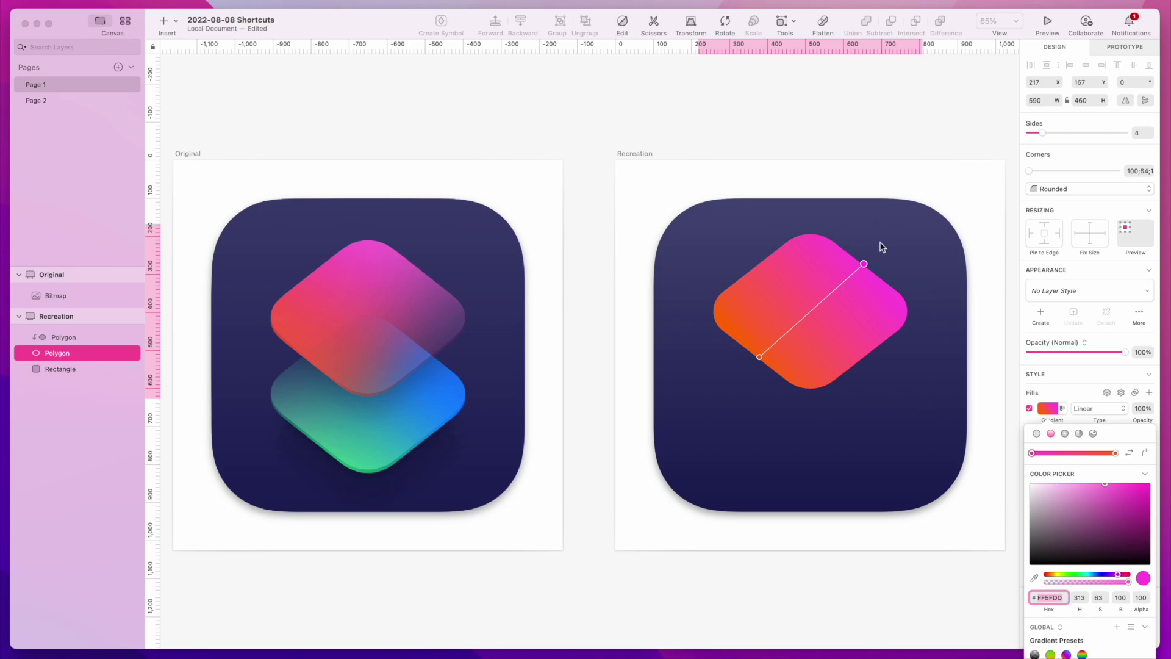
left_click_drag(864, 263, 868, 357)
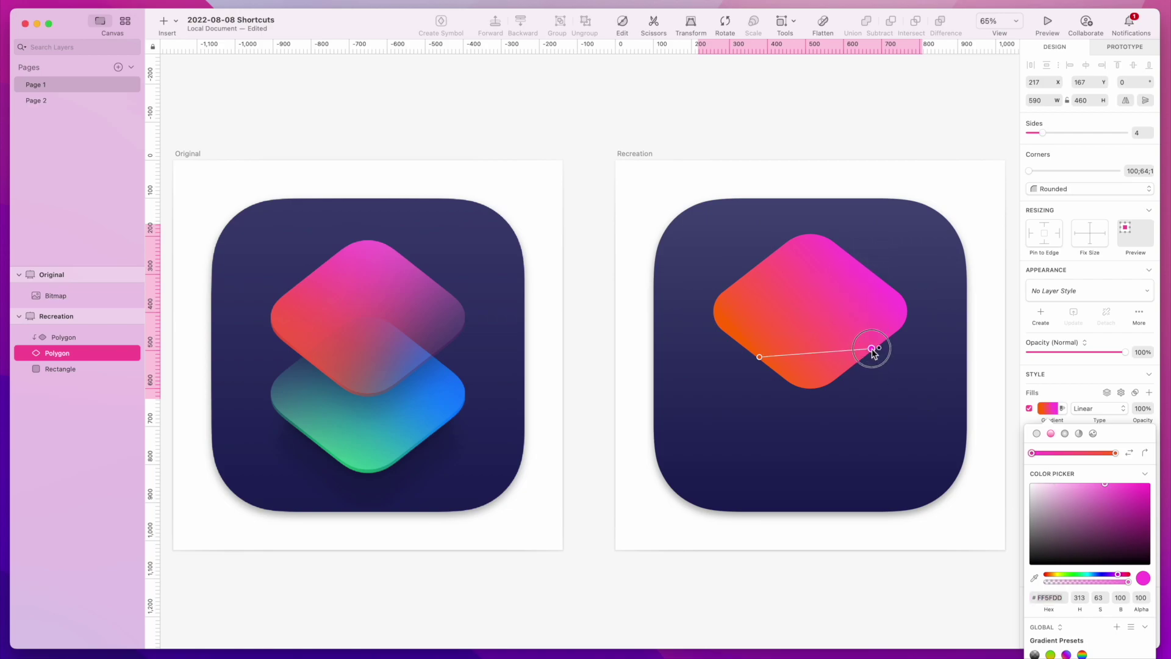
left_click_drag(759, 356, 758, 265)
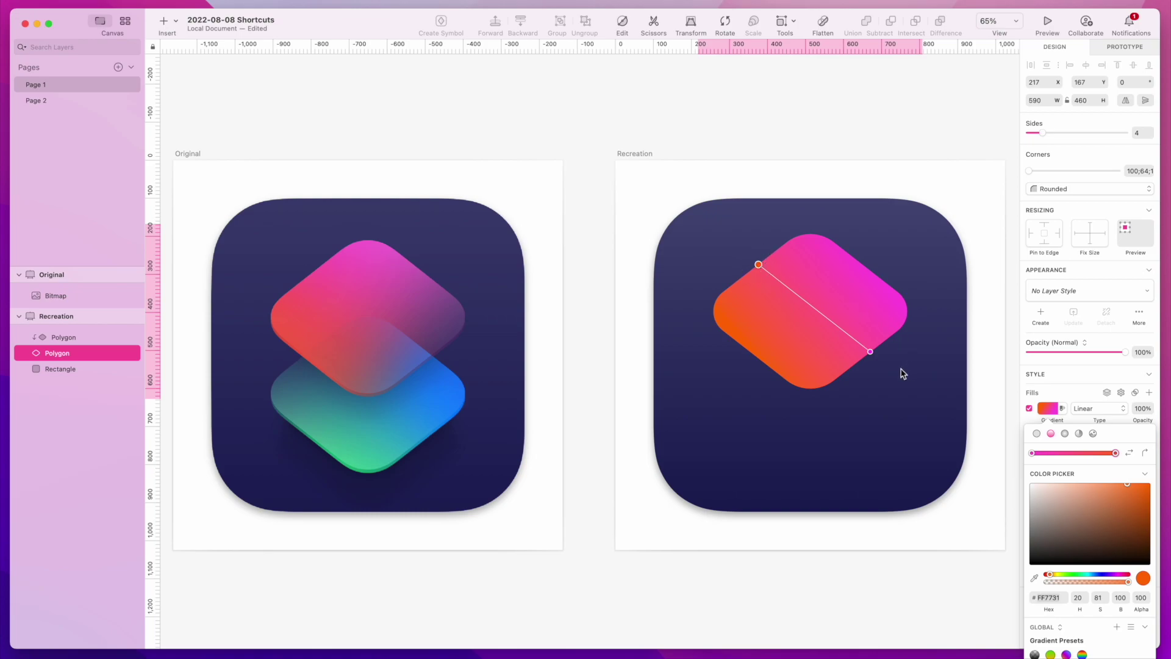
Make both of the mask gradient's stops black
left_click(870, 352)
left_click_drag(1071, 560, 1017, 570)
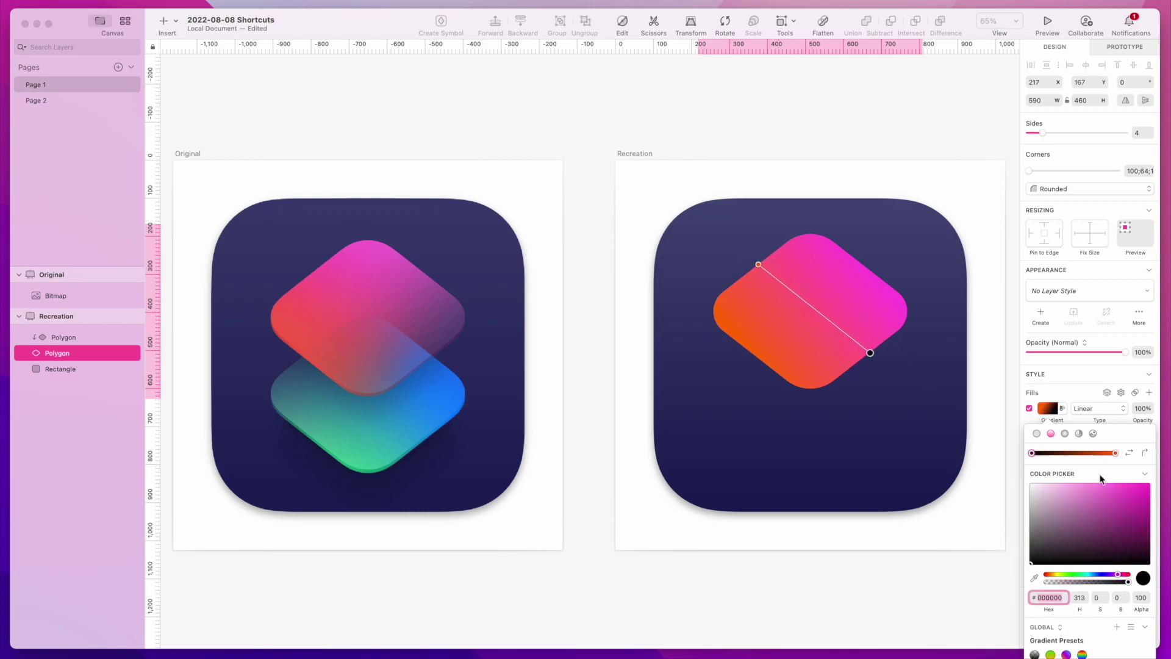
left_click(1115, 452)
left_click_drag(1073, 511, 1030, 563)
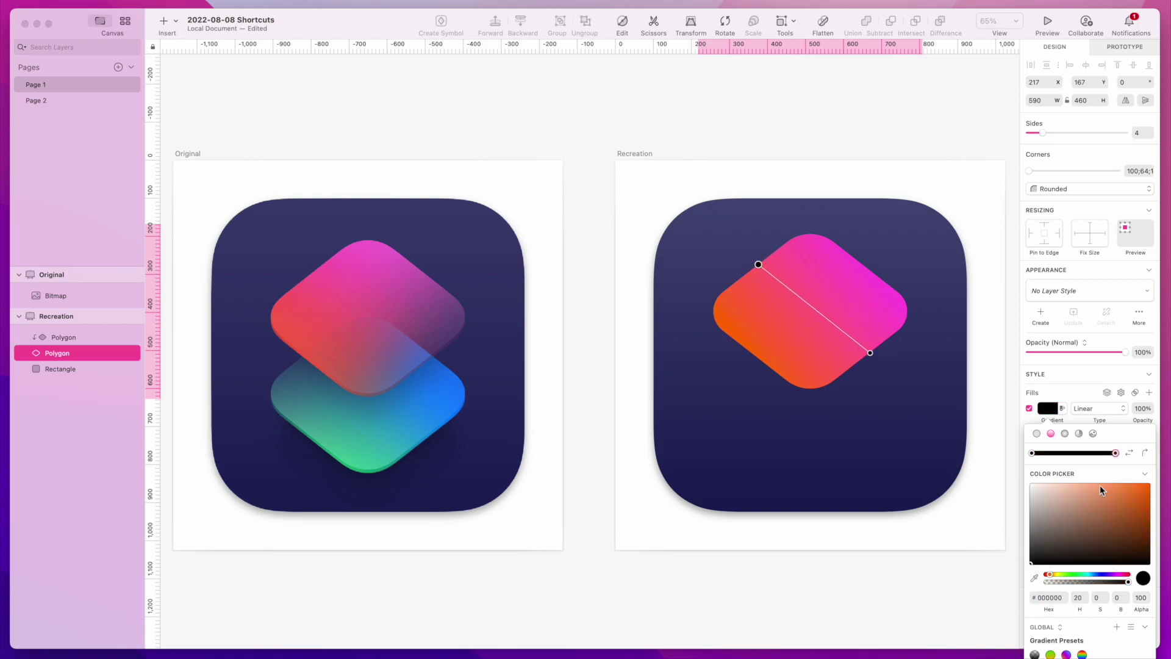
Make one black stop mostly transparent and set the other to about 90 alpha
left_click(1031, 452)
left_click_drag(1128, 584, 1070, 588)
left_click(758, 264)
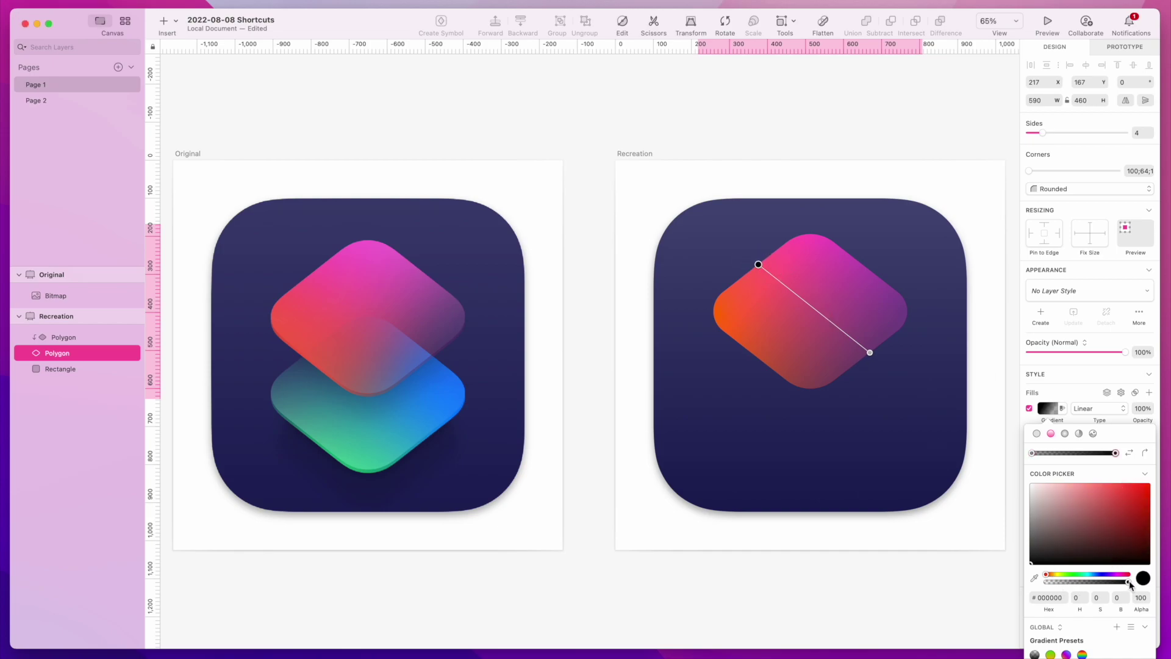
left_click_drag(1130, 584, 1114, 584)
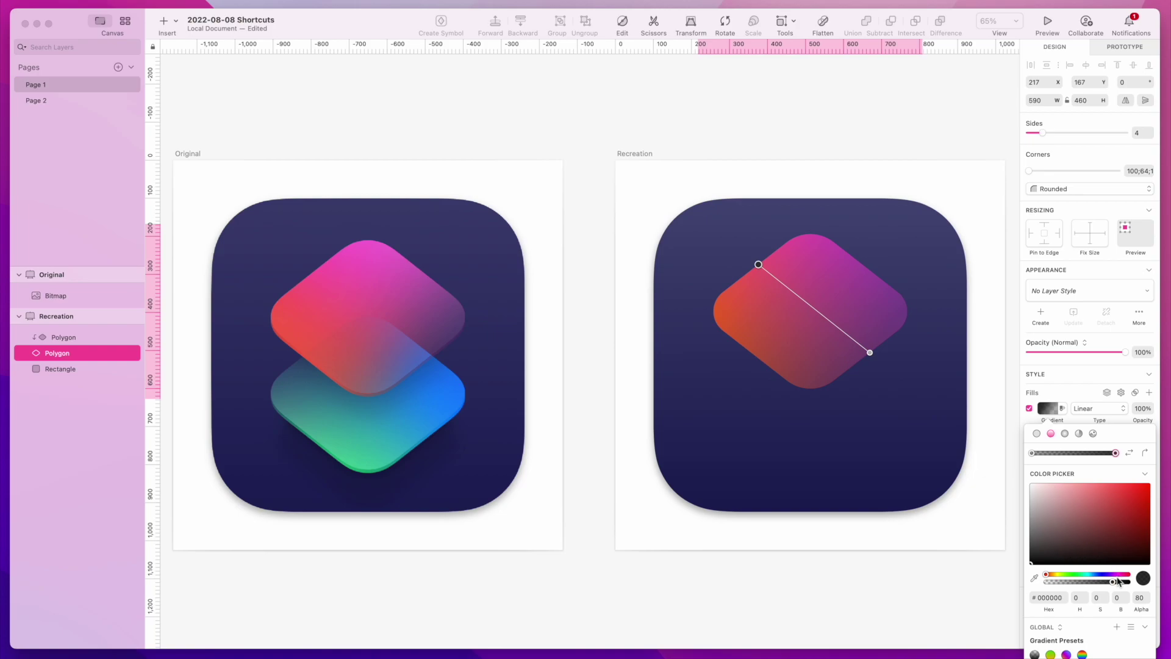
left_click_drag(1115, 584, 1121, 583)
left_click(990, 373)
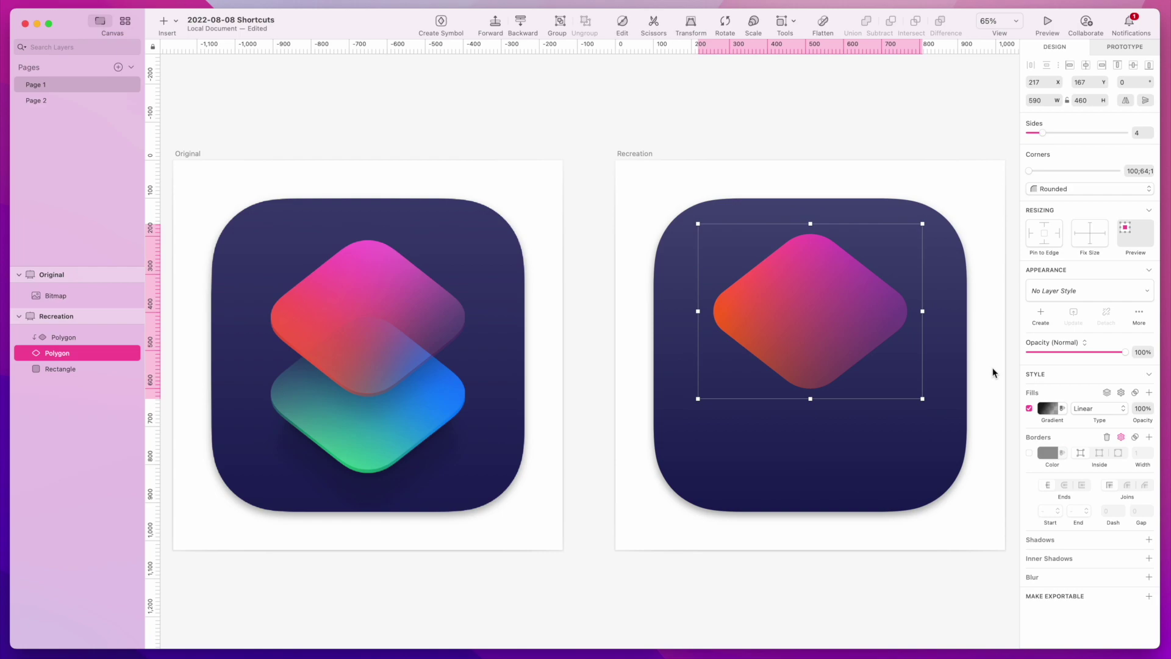
Soften the orange stop of the top diamond's gradient
left_click(818, 316)
left_click(967, 366)
left_click(831, 334)
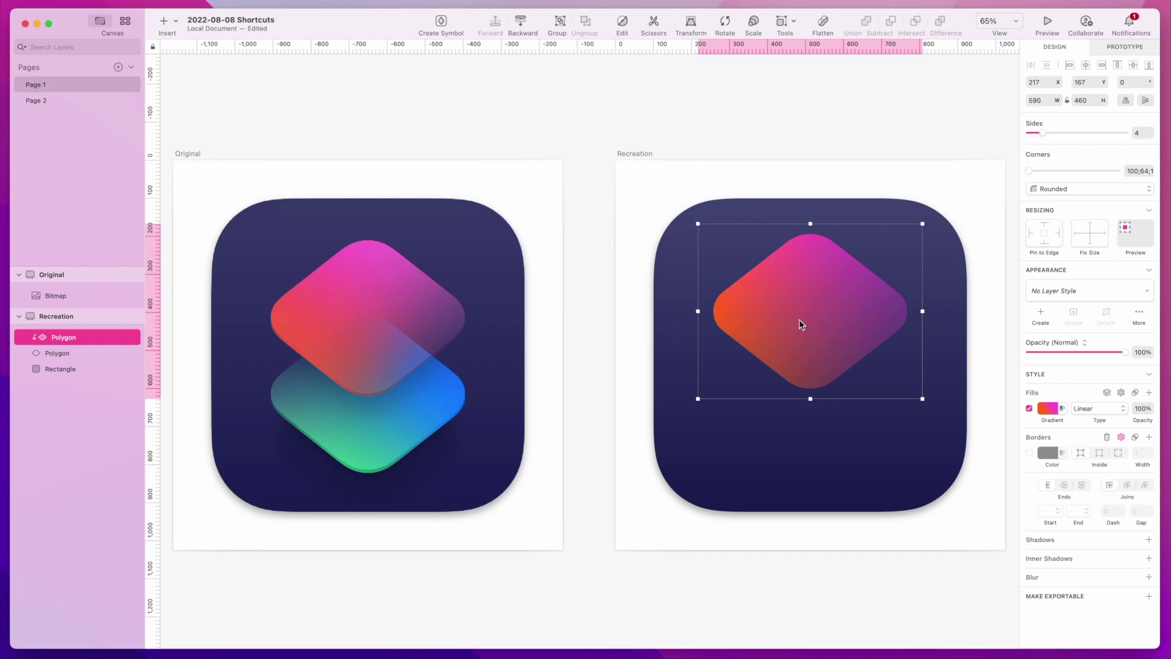
left_click(1047, 408)
left_click(1115, 454)
left_click_drag(1049, 578, 1048, 572)
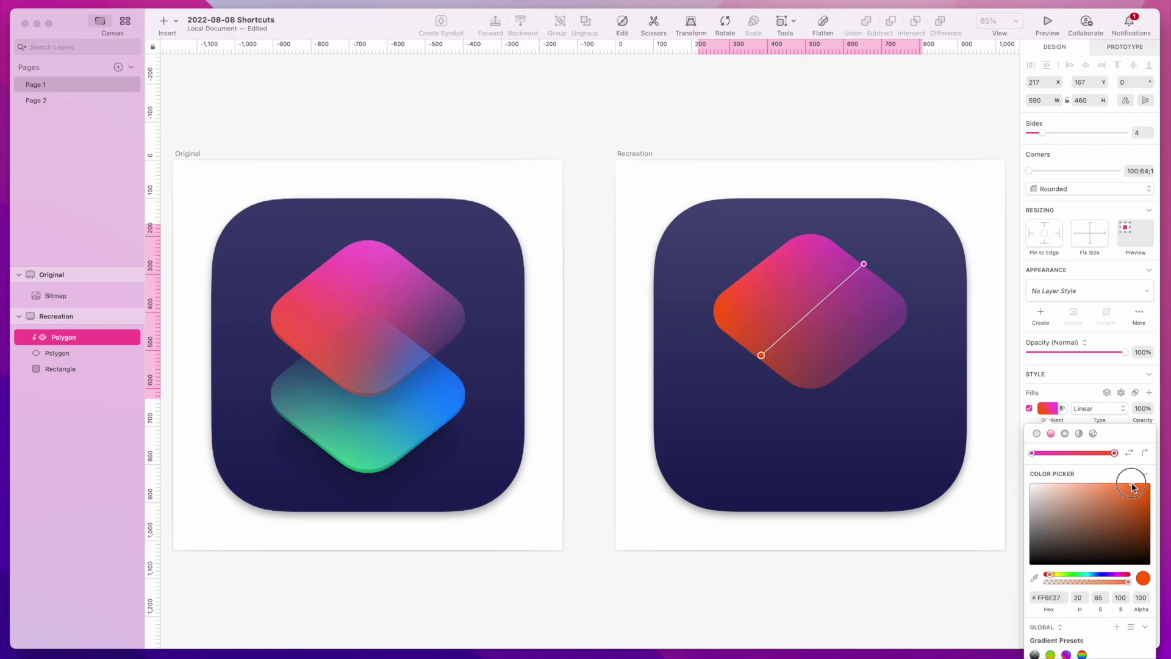
left_click_drag(1133, 486, 1126, 490)
Re-aim the gradient handles and set the pink stop to #FF70E0
left_click_drag(760, 355, 756, 357)
left_click(864, 265)
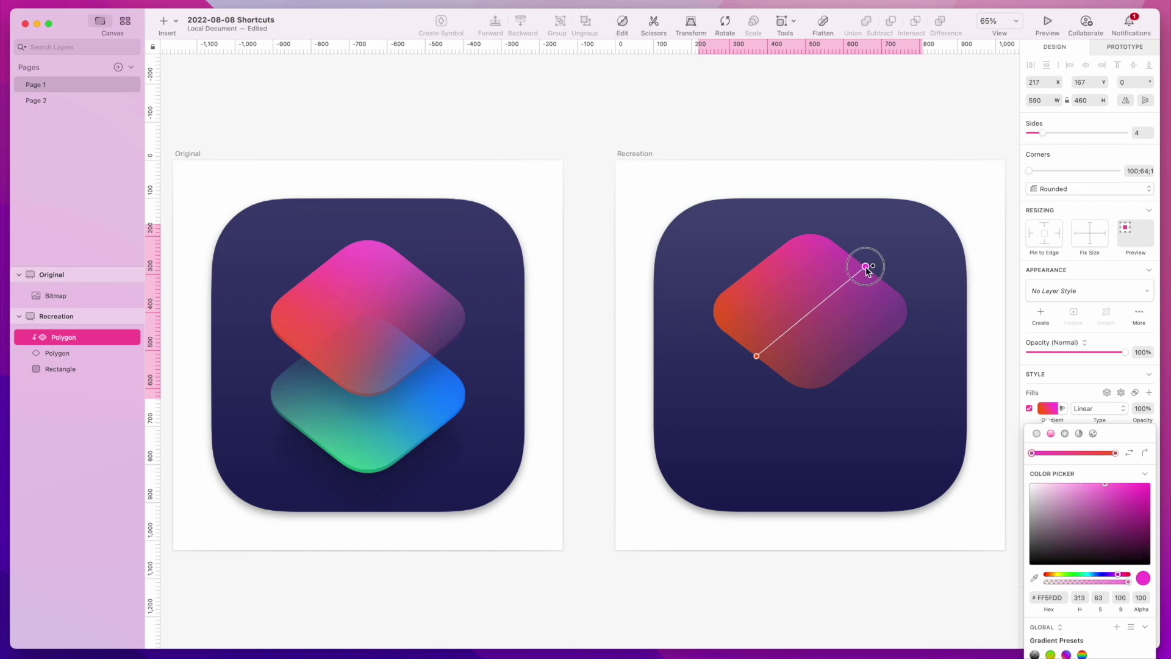
left_click_drag(864, 266, 861, 264)
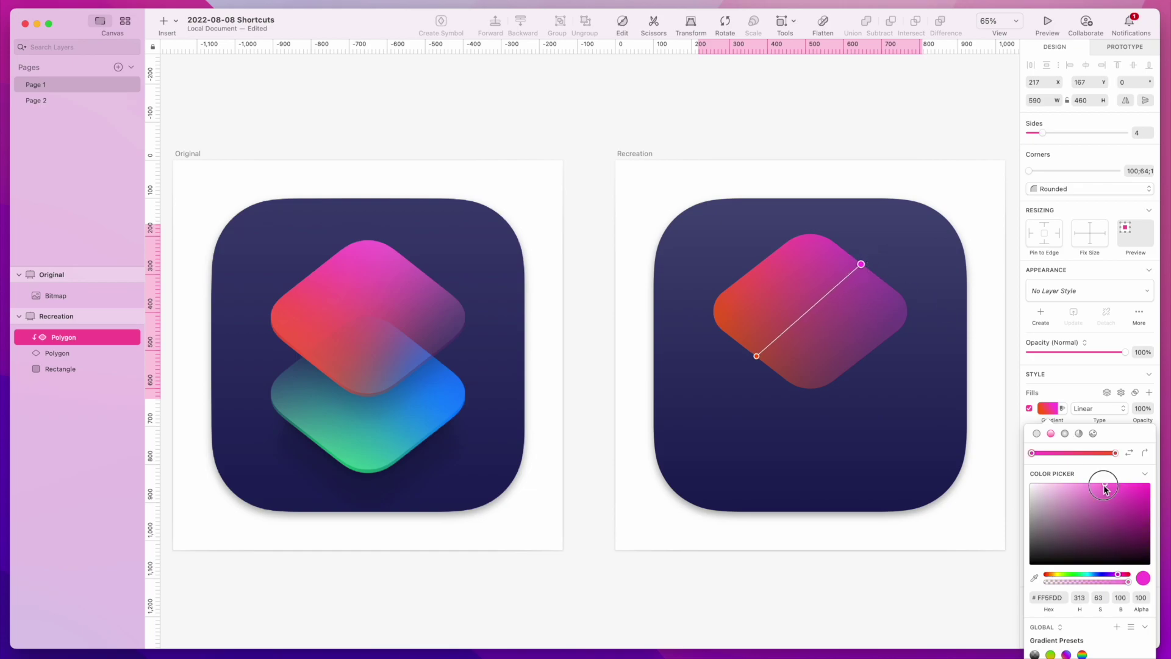
mouse_move(1100, 486)
left_mouse_down()
mouse_move(1073, 481)
mouse_move(1144, 484)
mouse_move(1081, 486)
mouse_move(1092, 484)
left_mouse_up()
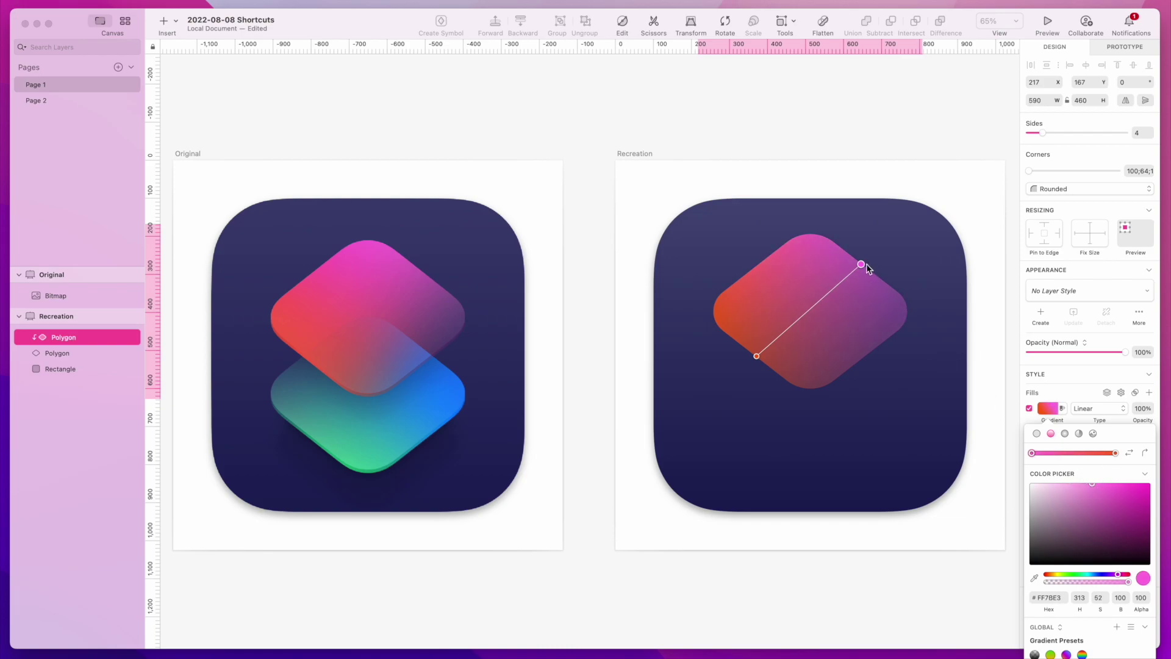
left_click_drag(865, 266, 868, 269)
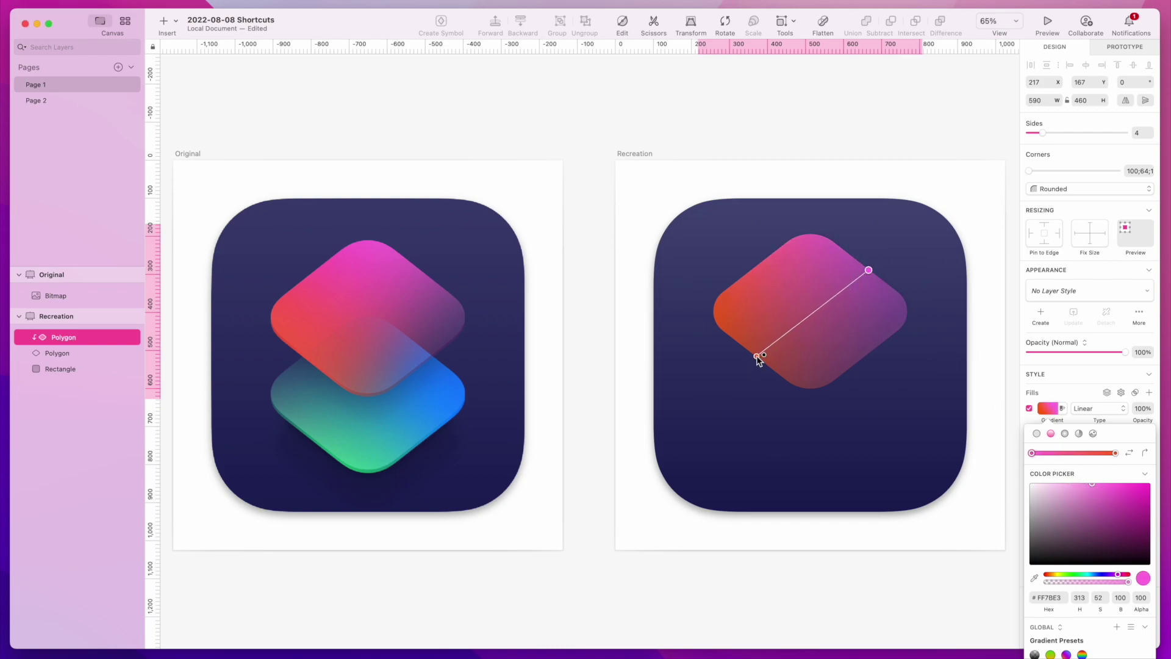
left_click_drag(757, 357, 760, 361)
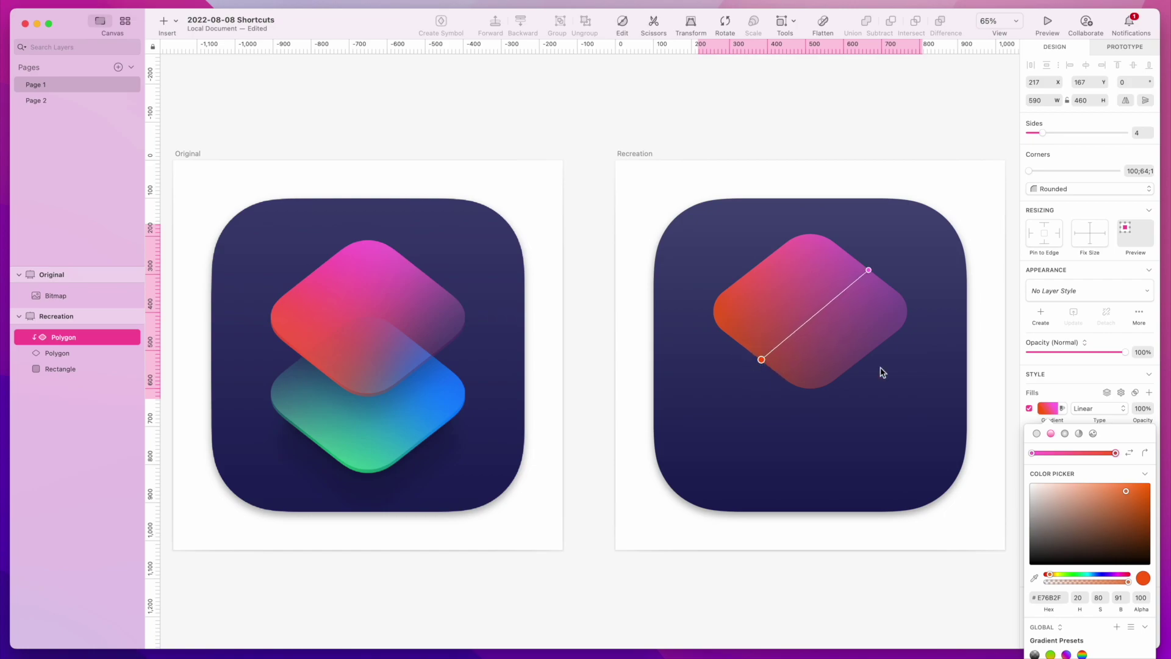
left_click(1032, 453)
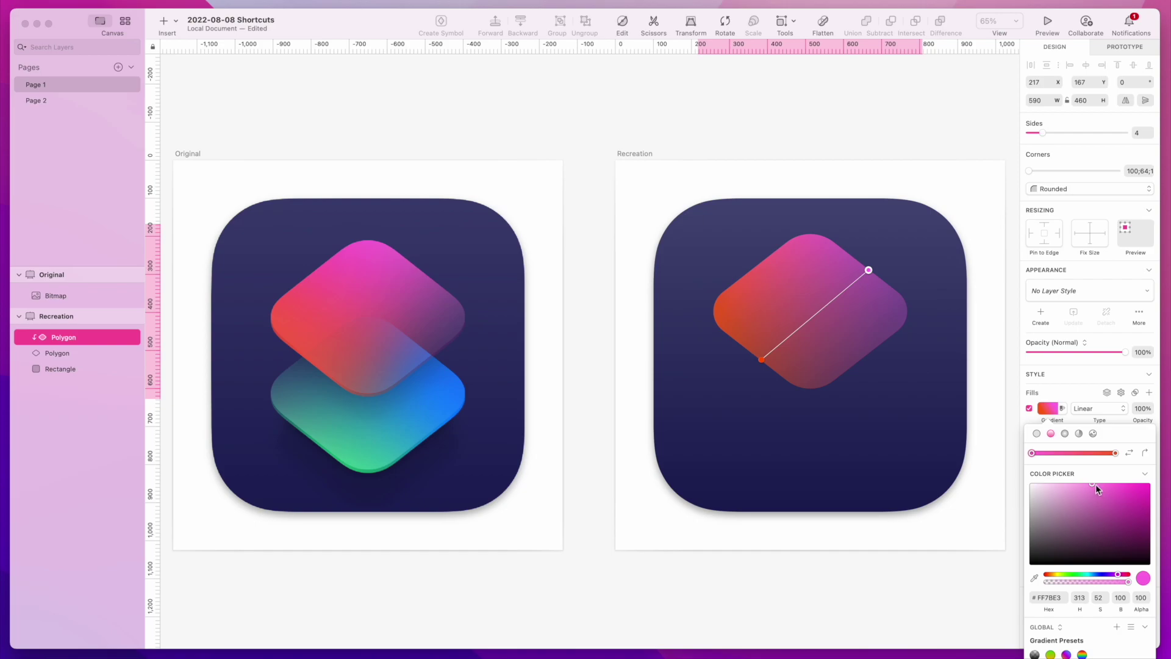
mouse_move(1096, 486)
left_mouse_down()
mouse_move(1118, 485)
mouse_move(1097, 485)
left_mouse_up()
key("Escape")
Raise the second diamond's faded black stop to 32 alpha and re-angle its gradient handles
left_click(71, 352)
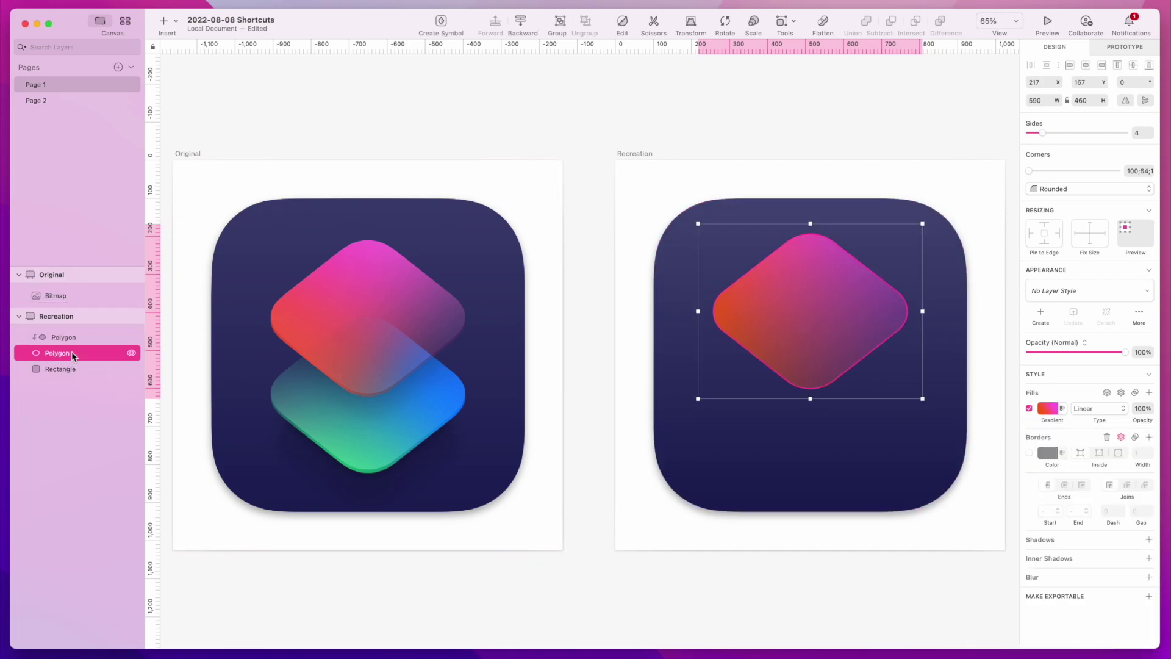
left_click(1048, 408)
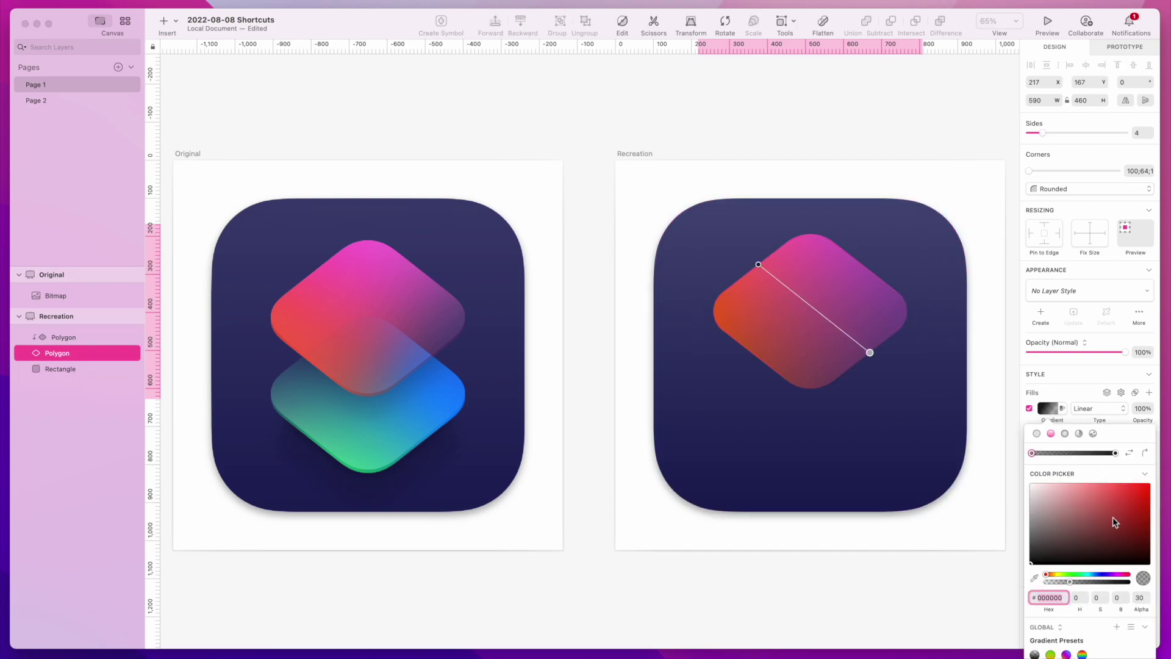
left_click_drag(1071, 582, 1074, 588)
left_click_drag(870, 352, 885, 340)
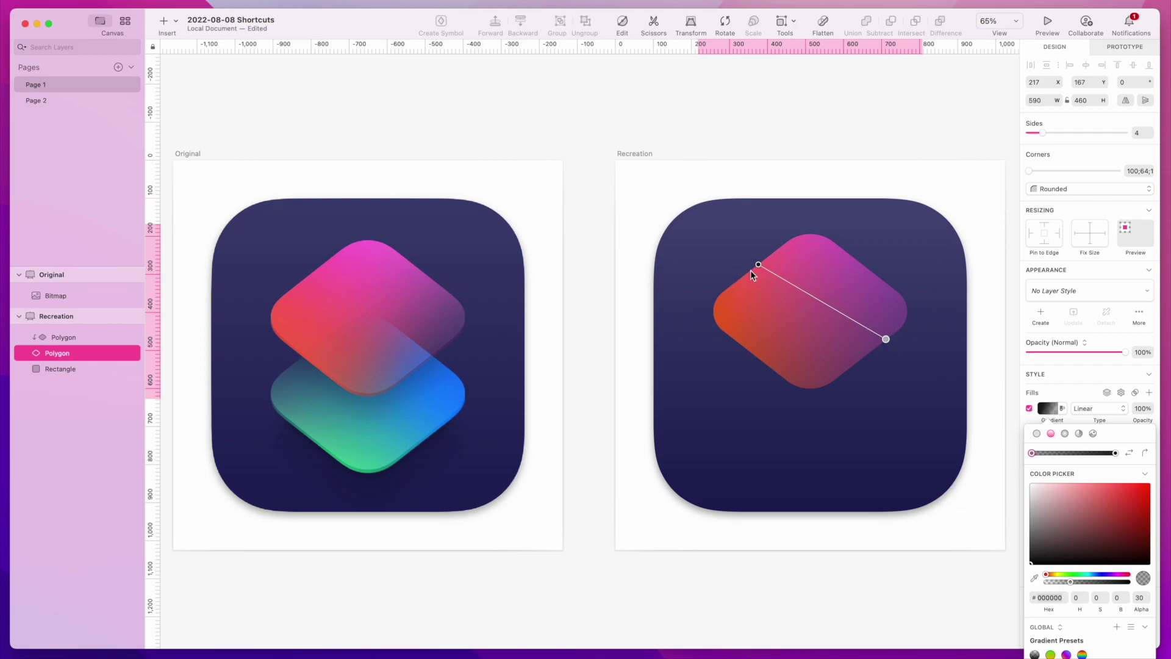
scroll(777, 272, "down", 1)
left_click_drag(759, 268, 746, 271)
key("Escape")
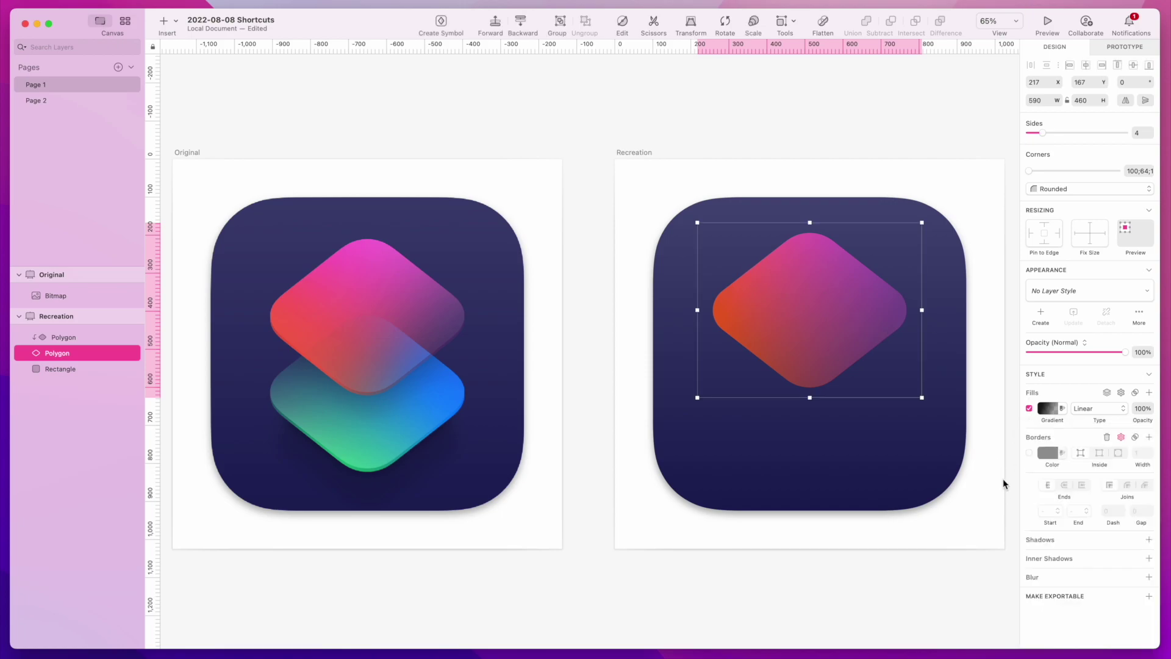
Group the top and lower diamond layers together
left_click(836, 313)
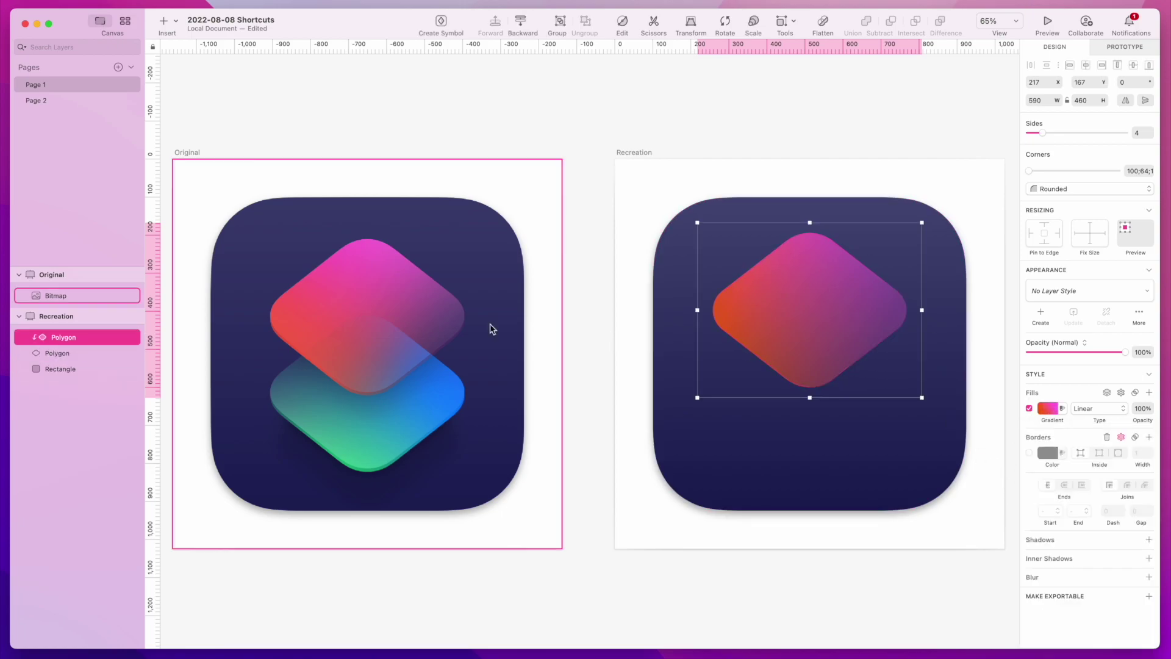
left_click(56, 354, "shift")
key("super+g")
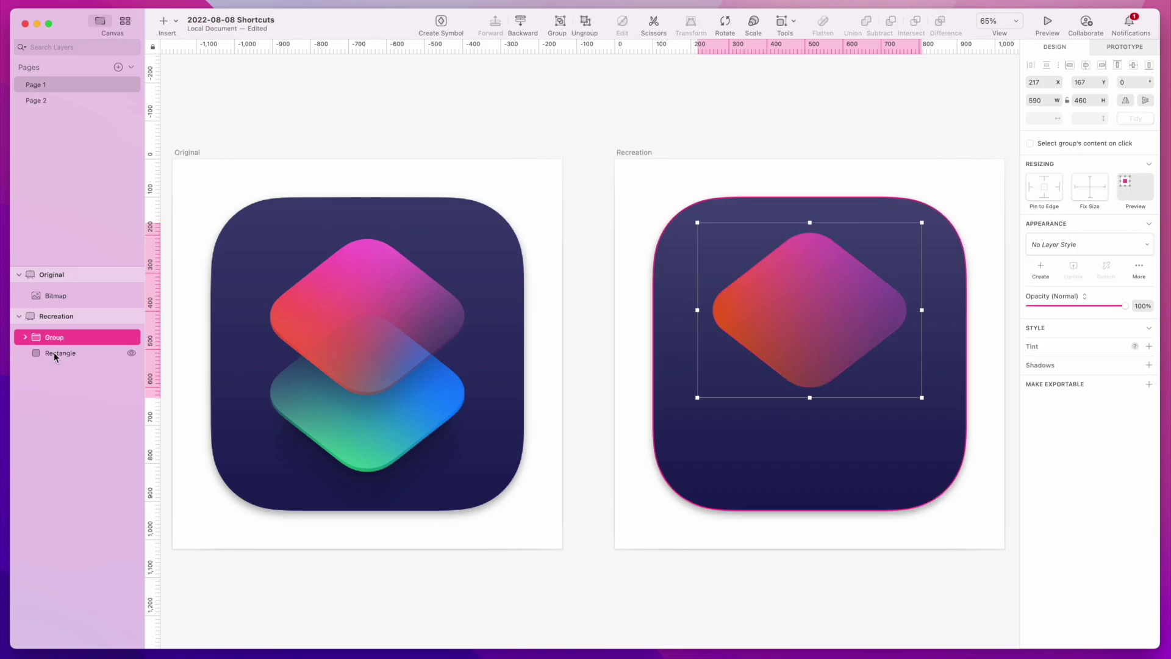
key("Escape")
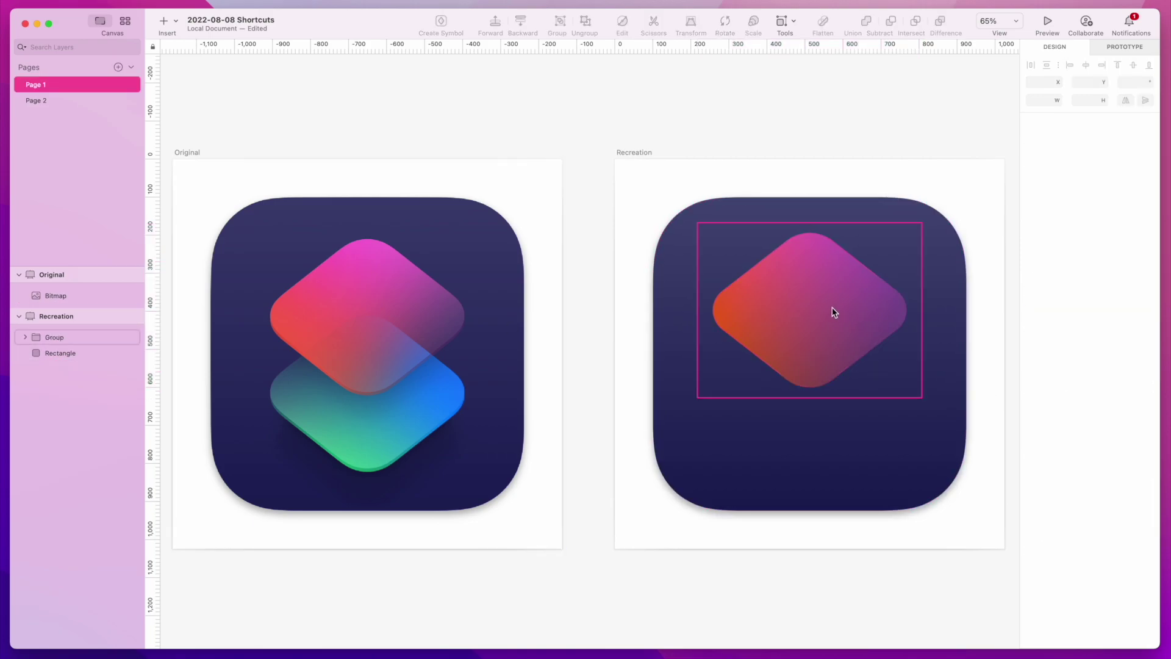
Duplicate the diamond group and shift the copy 10 px down to Y 177
left_click(834, 311)
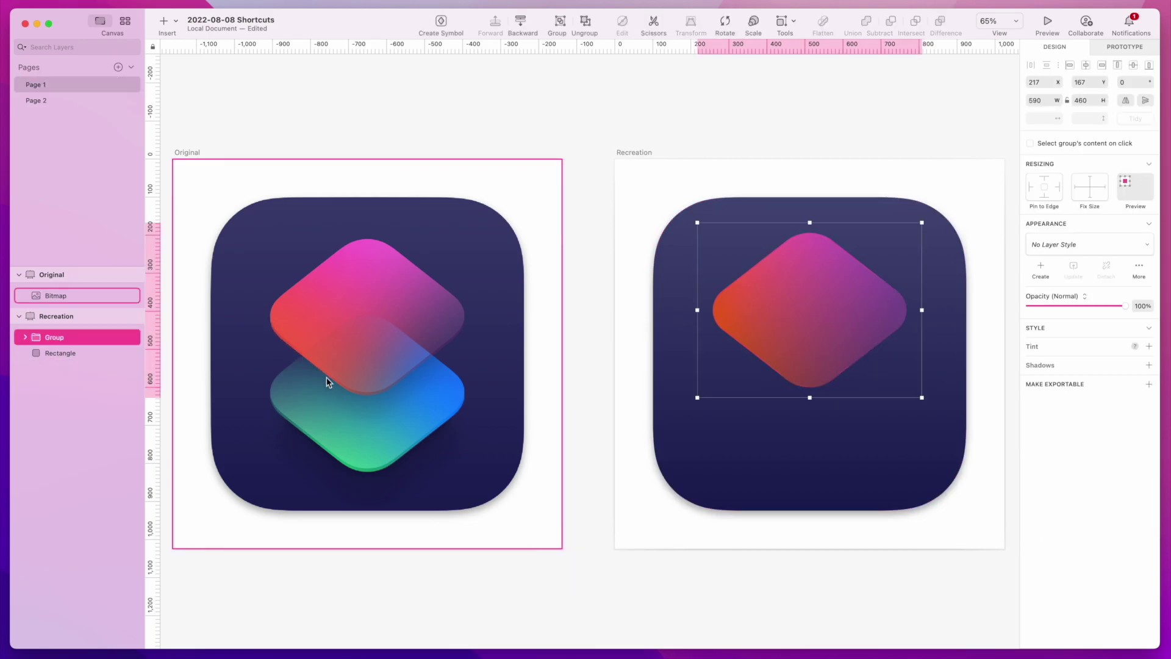
key("super+d")
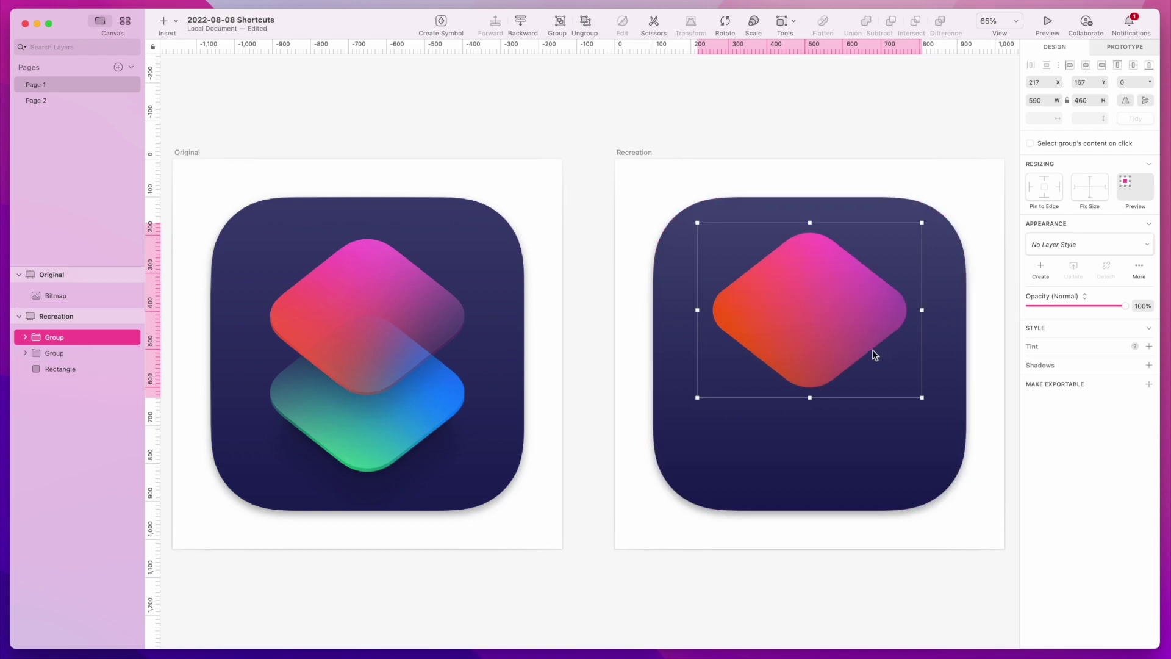
left_click(76, 353)
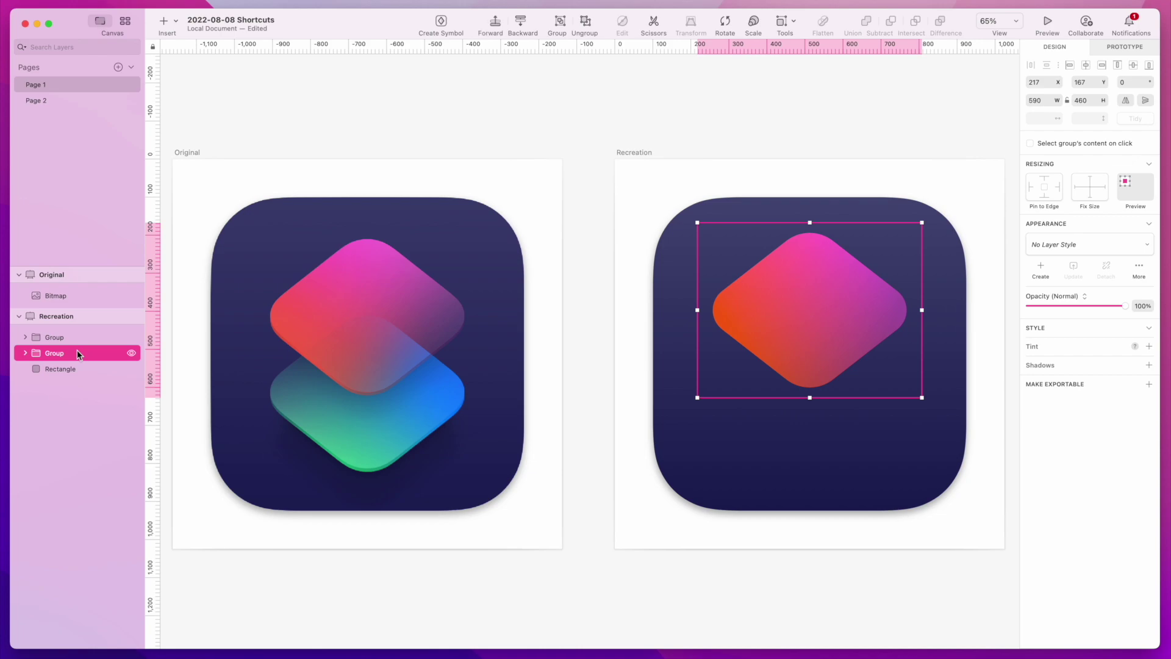
key("shift+Down")
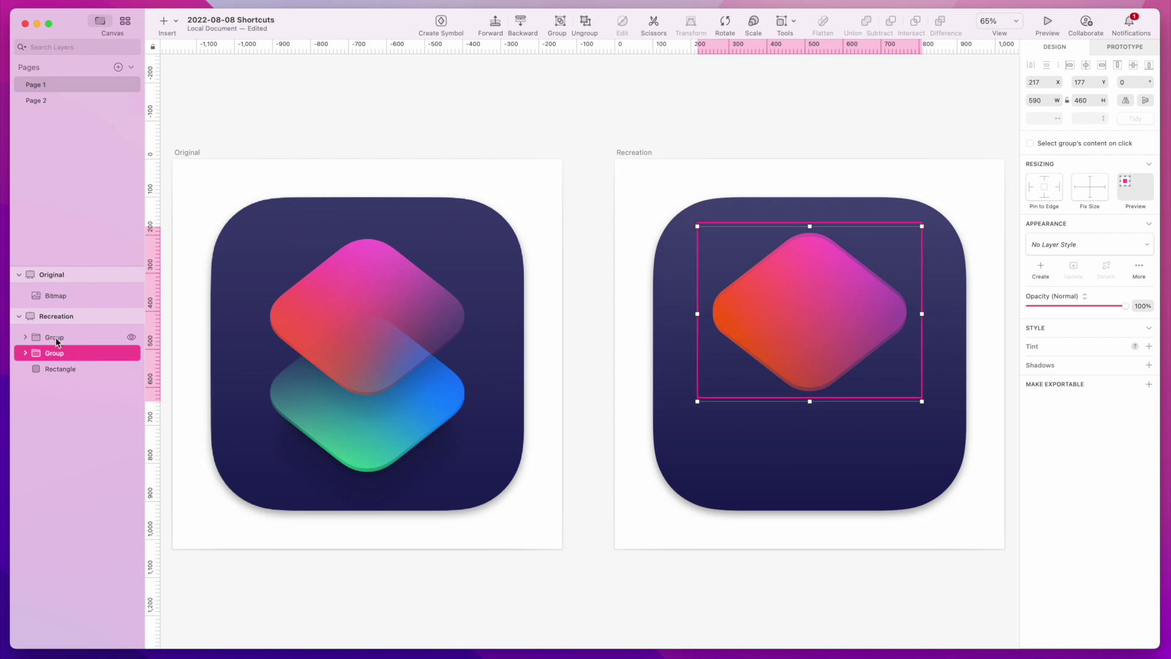
Duplicate the pink-orange diamond from the lower group and place the copy between the two groups
left_click(54, 339)
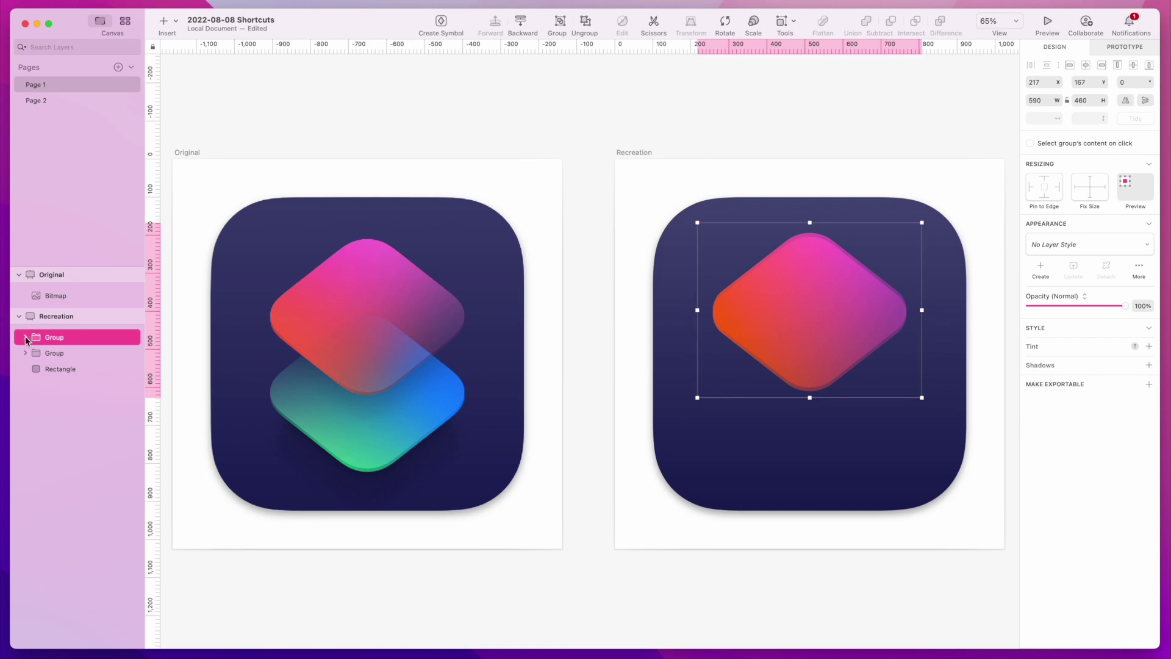
left_click(25, 337)
left_click(25, 337)
left_click(25, 353)
left_click(61, 385)
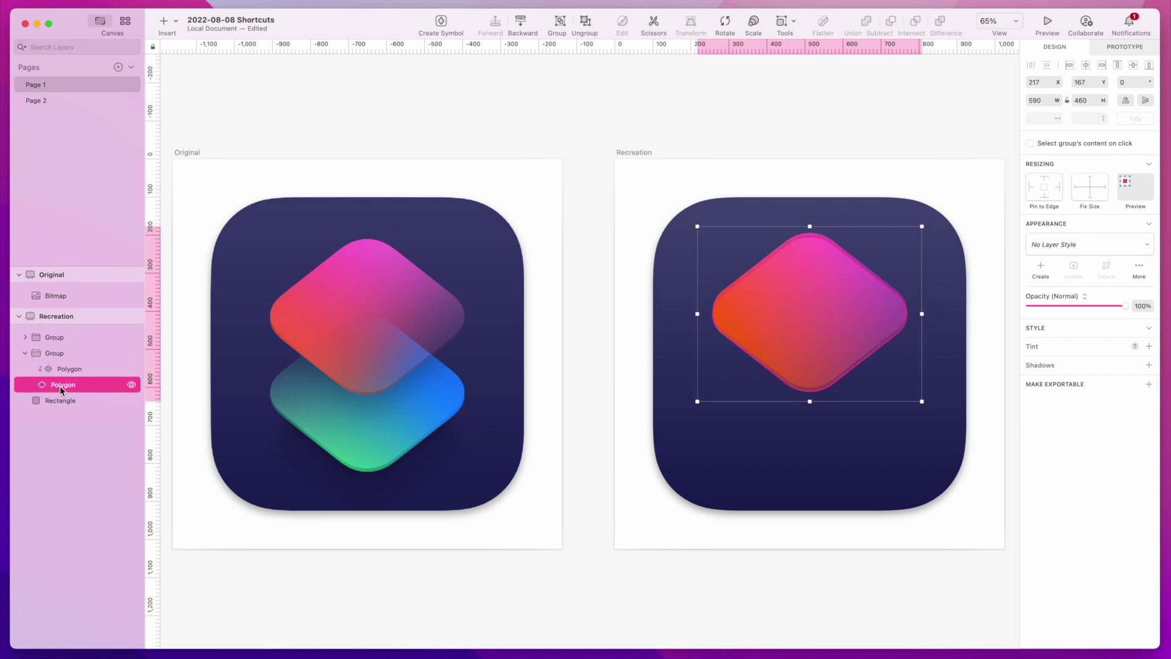
left_click(61, 370)
key("super+v")
left_click_drag(69, 374, 64, 346)
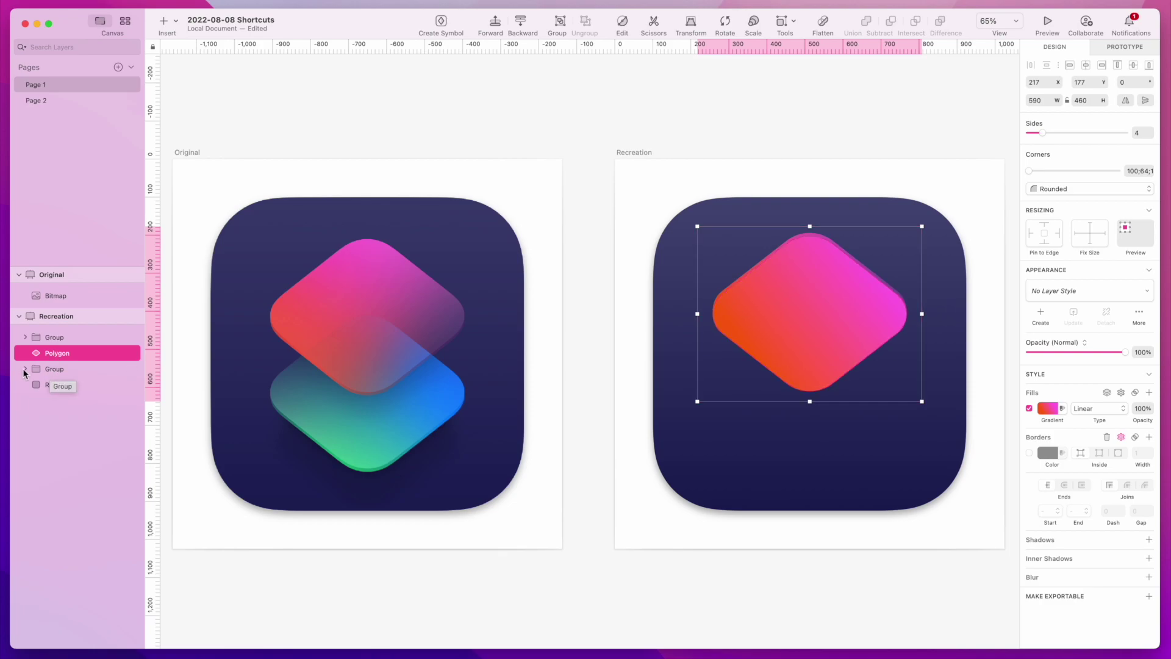
Subtract the diamond copy from the lower group, leaving a 509.83 × 206.23 Combined Shape
left_click(25, 369)
left_click(25, 370)
left_click(53, 372, "shift")
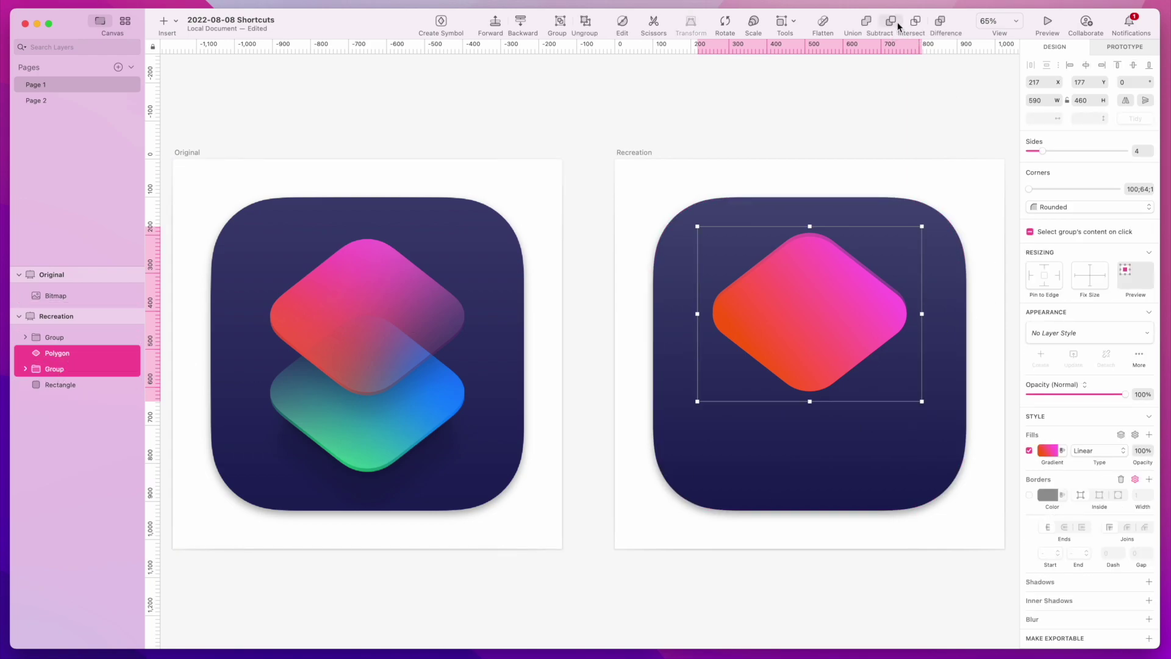
left_click(933, 149)
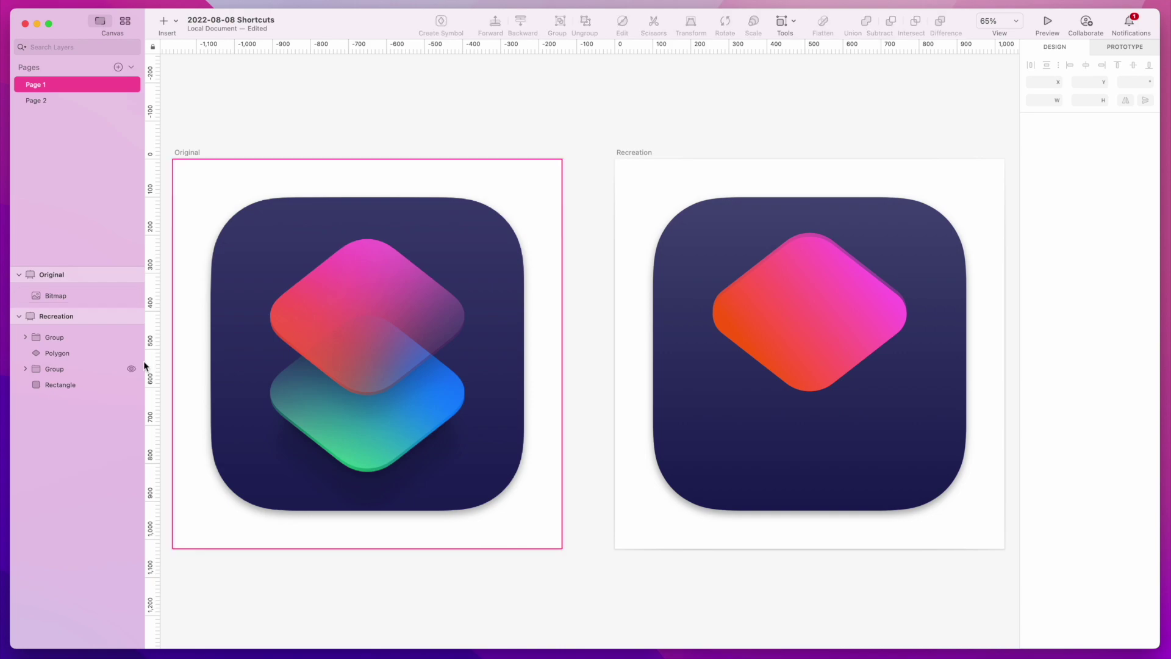
left_click(53, 353)
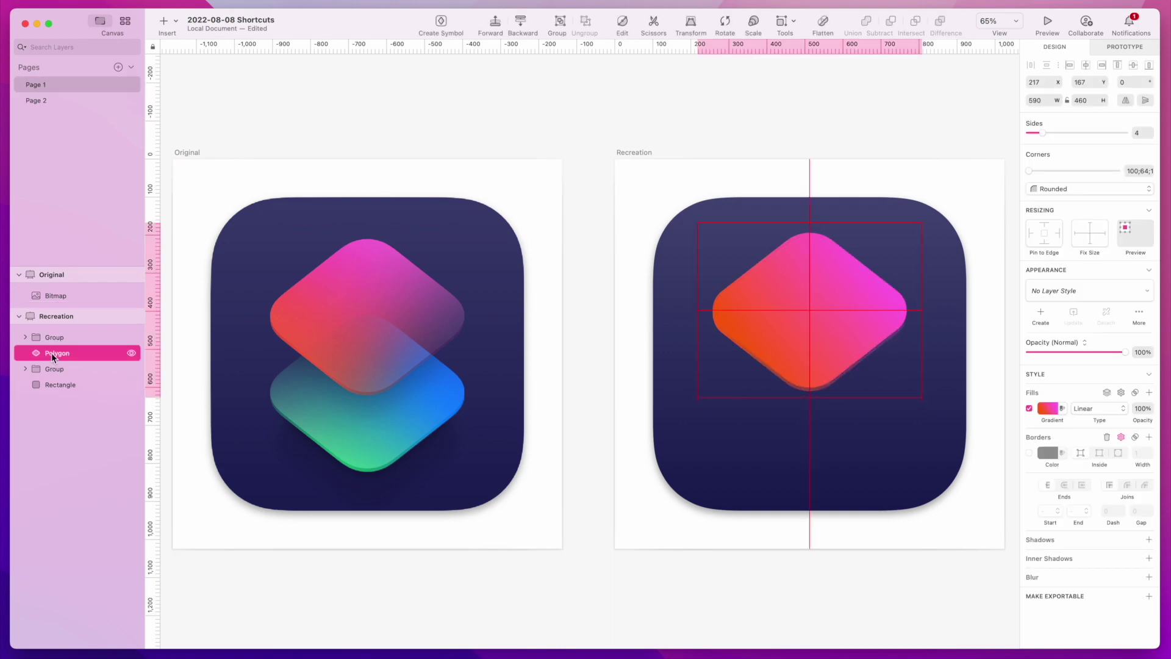
left_click(48, 368, "shift")
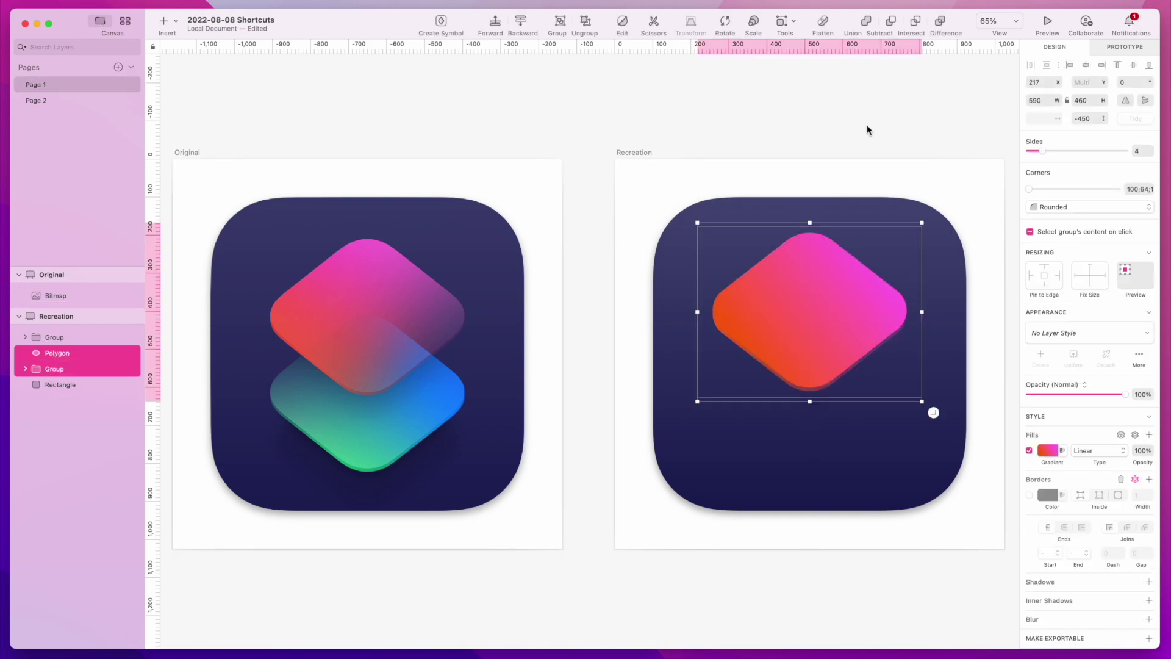
left_click(893, 25)
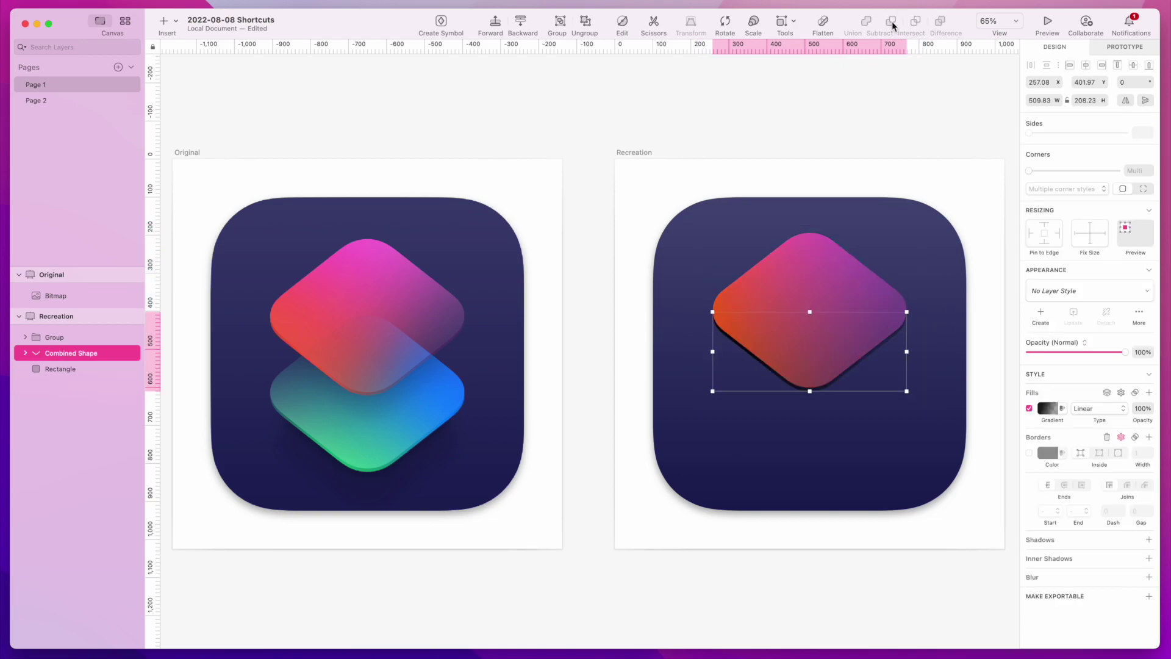
Flatten the edge sliver into a single path and duplicate it
left_click(818, 26)
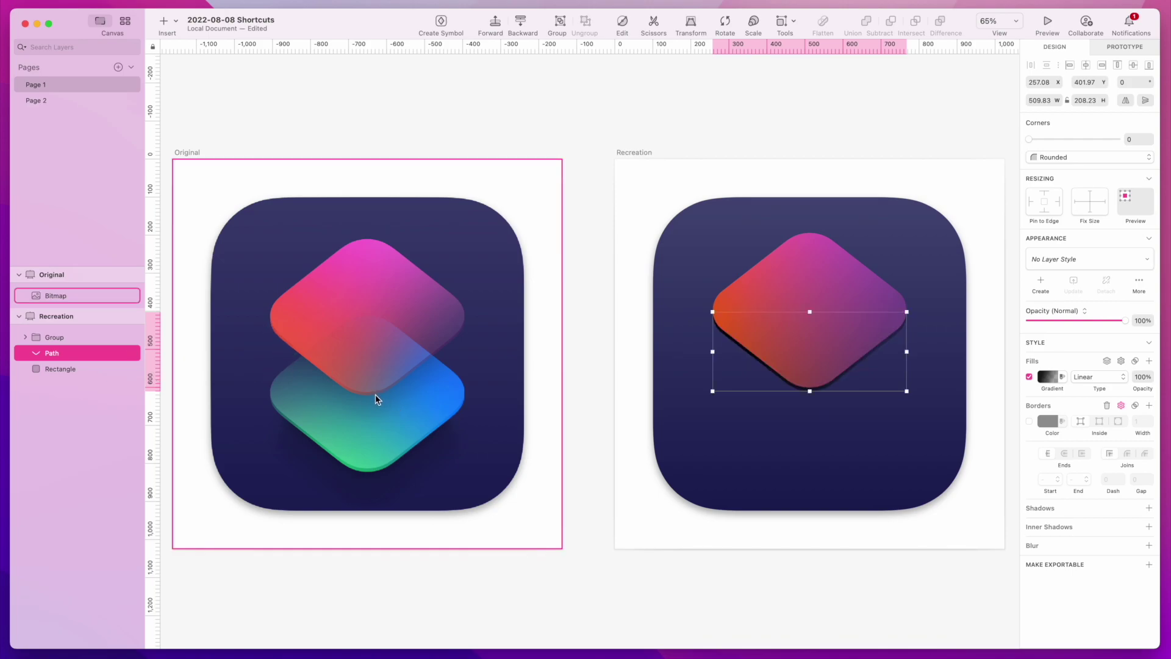
left_click(996, 444)
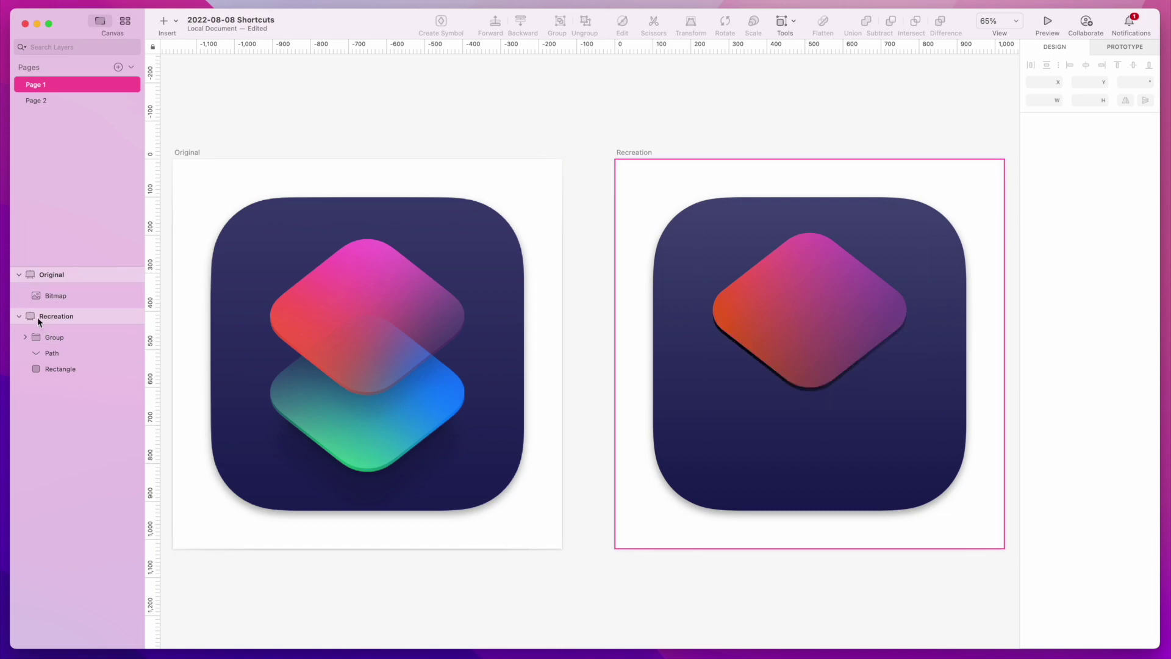
left_click(43, 353)
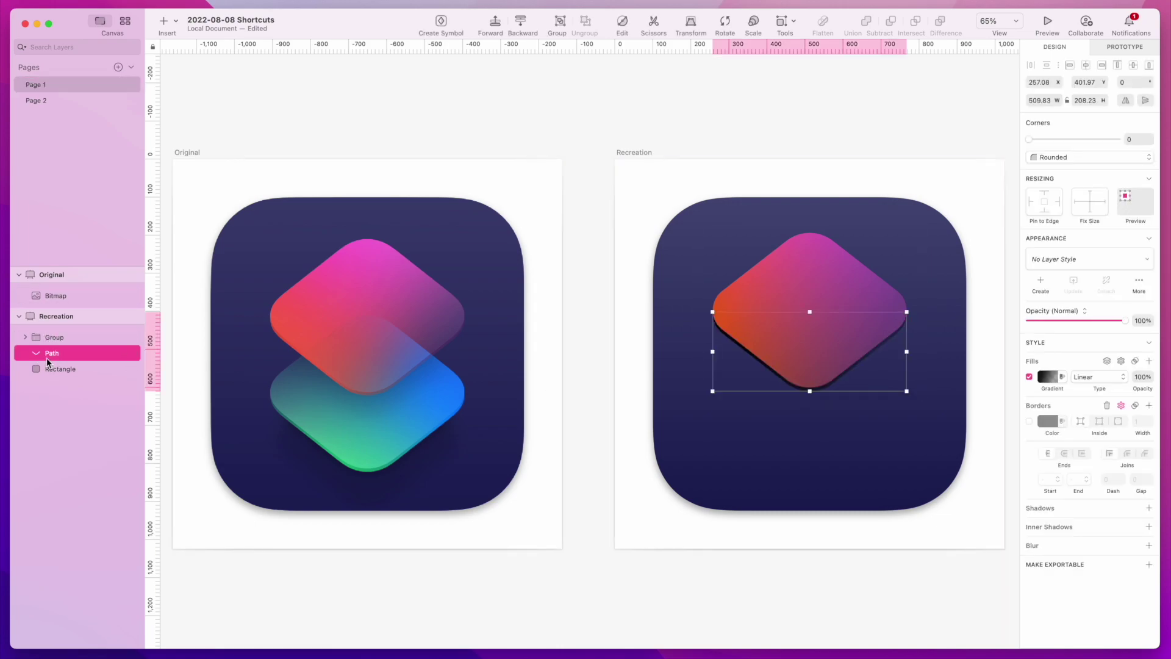
key("super+d")
left_click(822, 286)
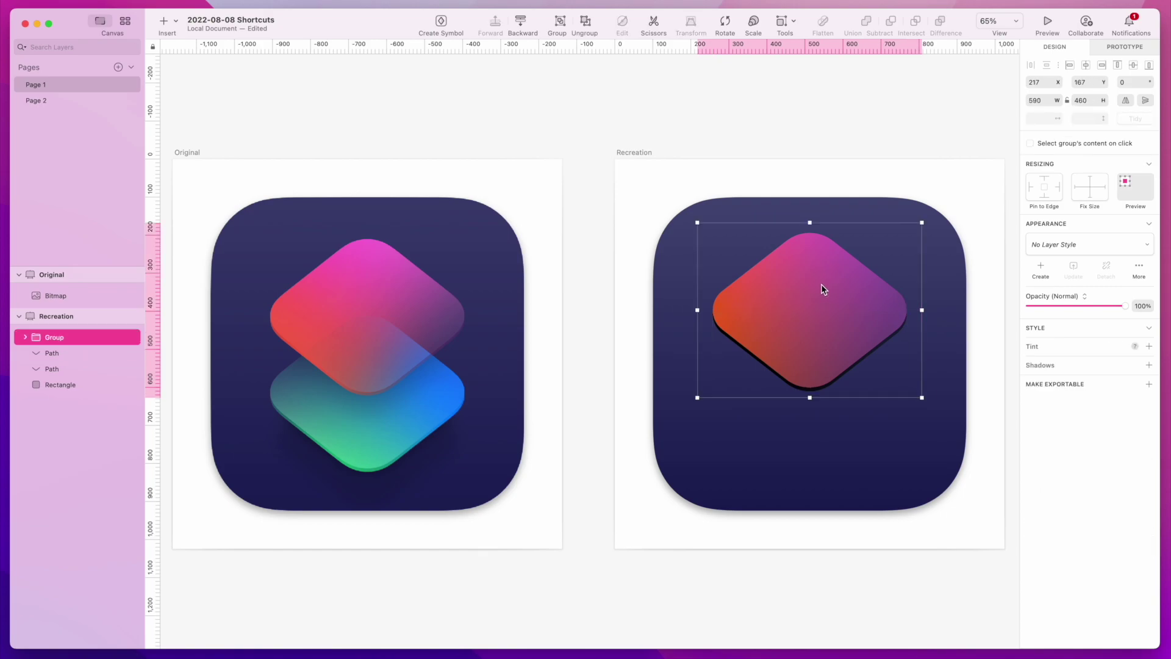
key("super+alt+v")
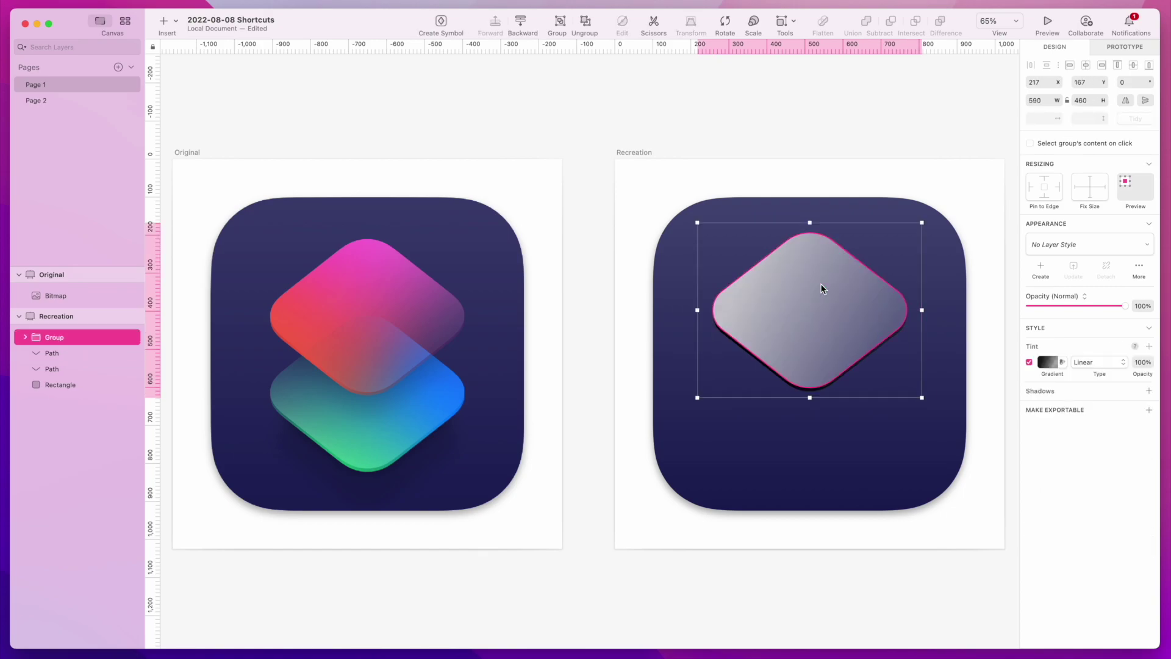
key("super+z")
Make the second edge path a mask and group both paths as Group 2
left_click(51, 354)
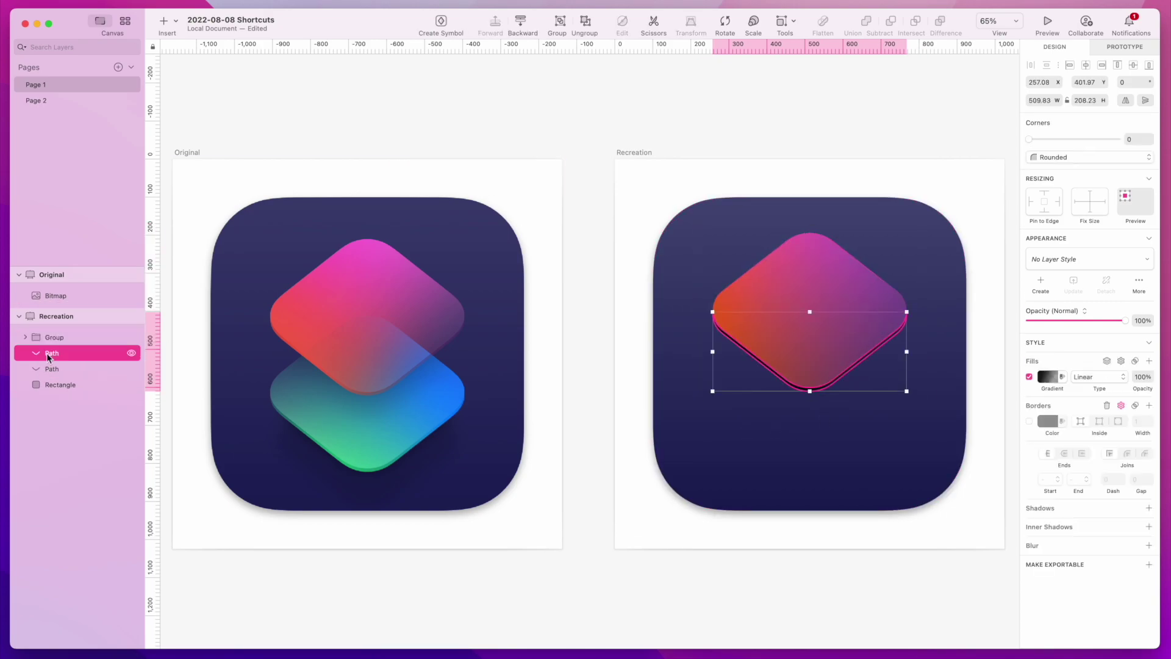
left_click(52, 369)
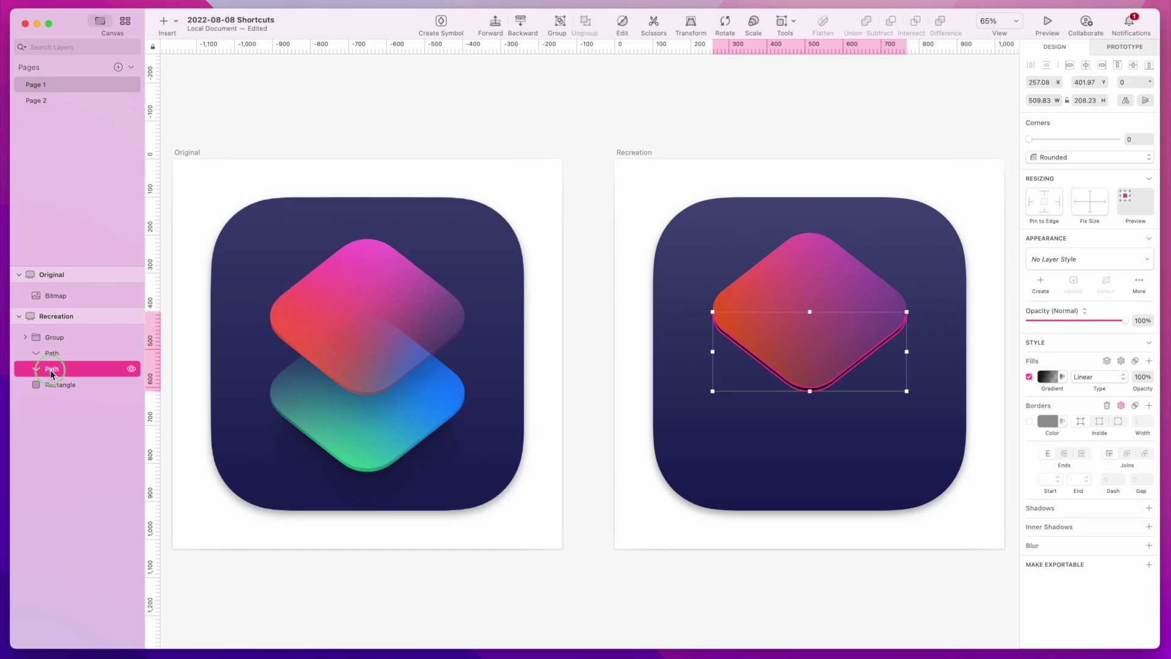
right_click(50, 370)
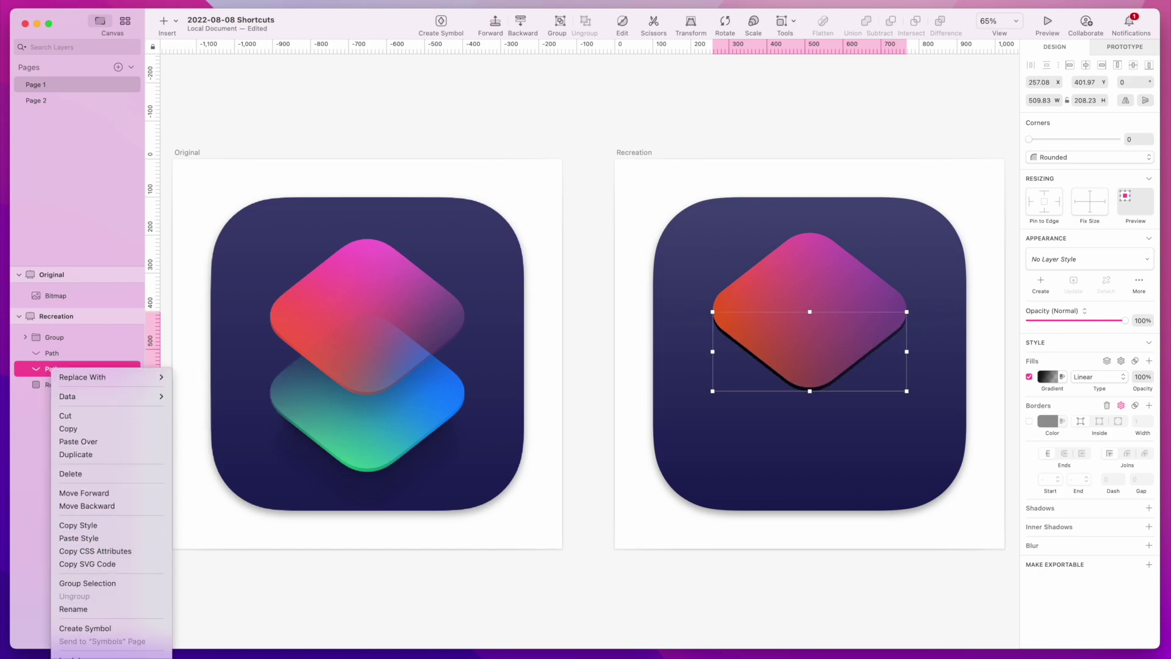
left_click(73, 656)
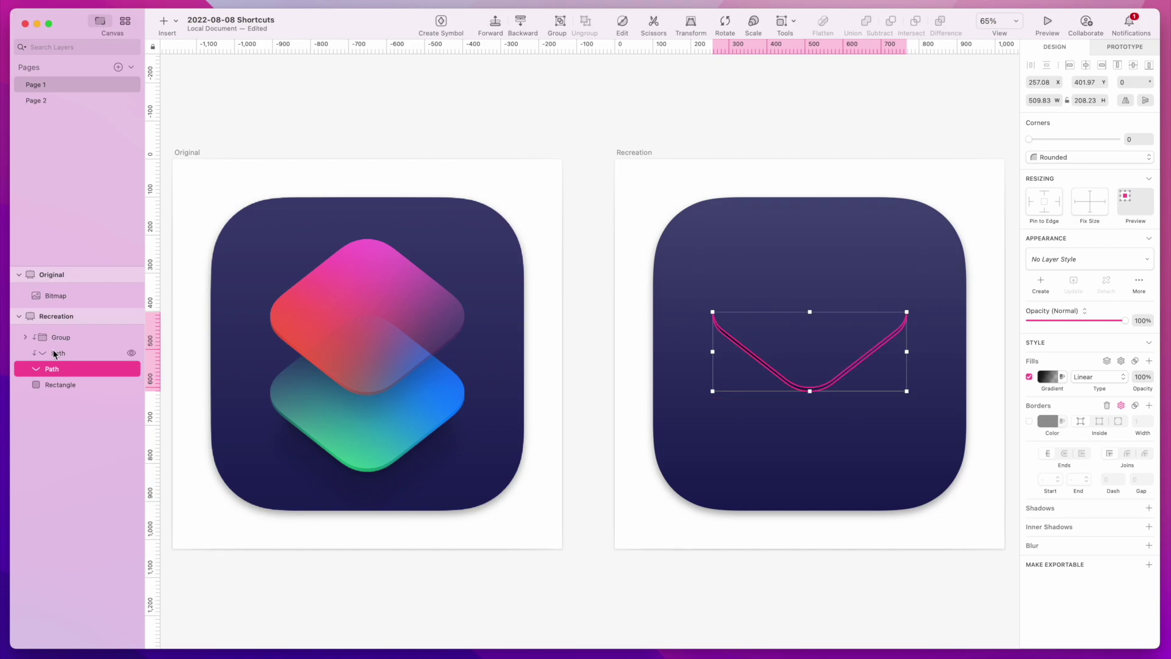
left_click(53, 353, "shift")
key("super+g")
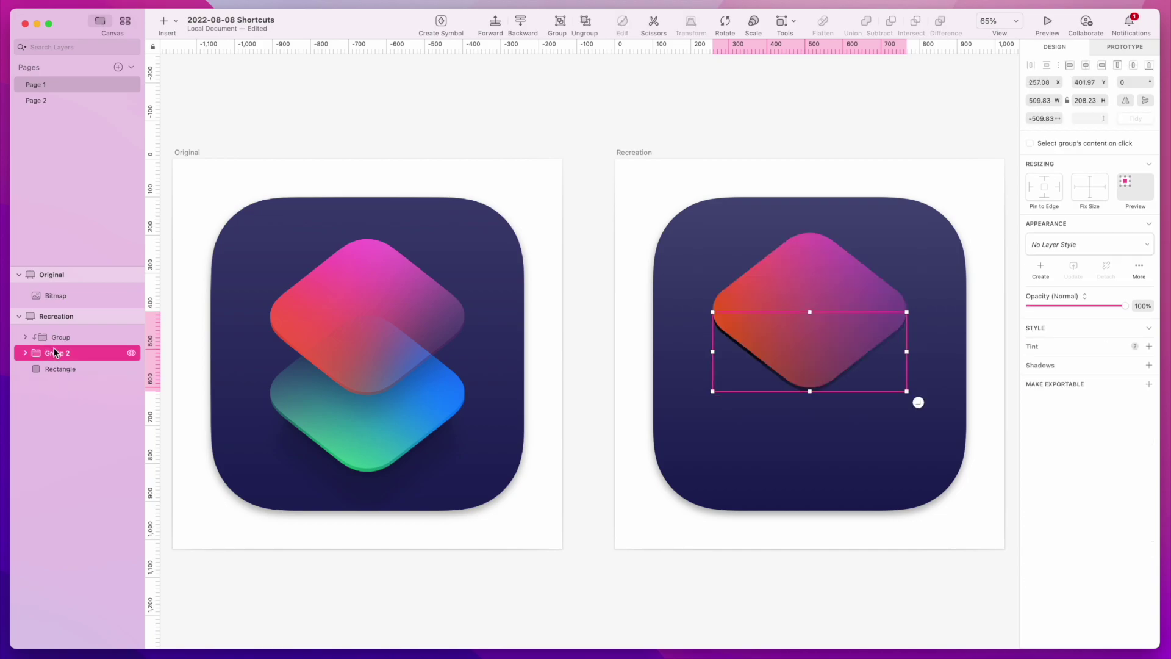
left_click(54, 338)
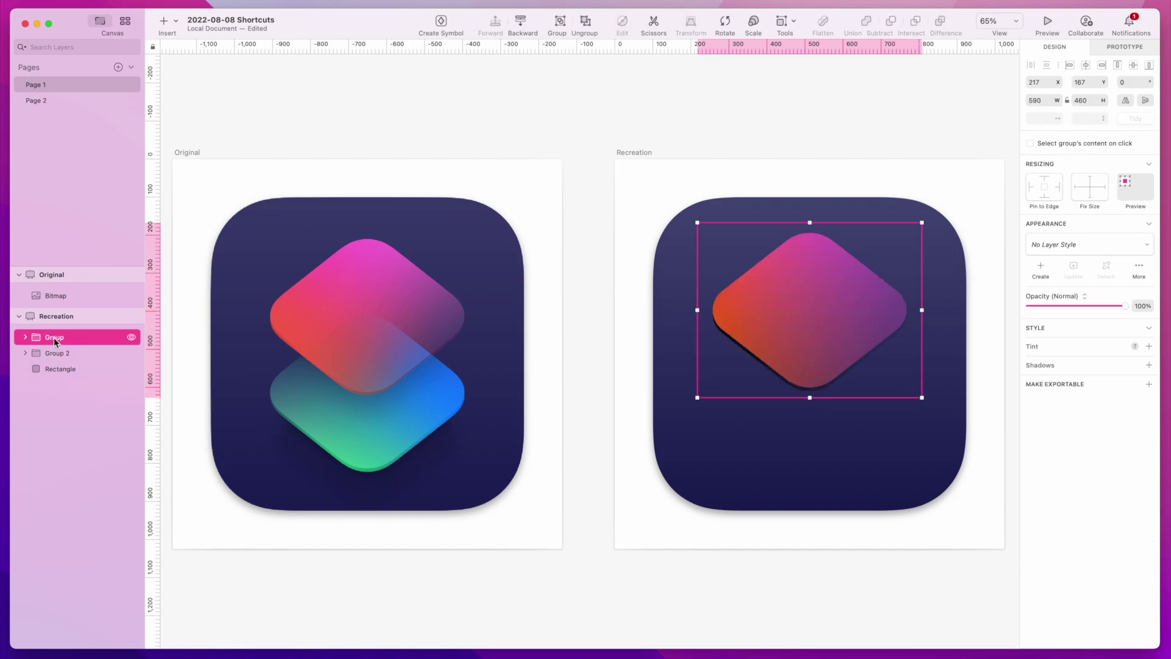
Angle the lower Group 2 path's gradient diagonally across the diamond
left_click(25, 353)
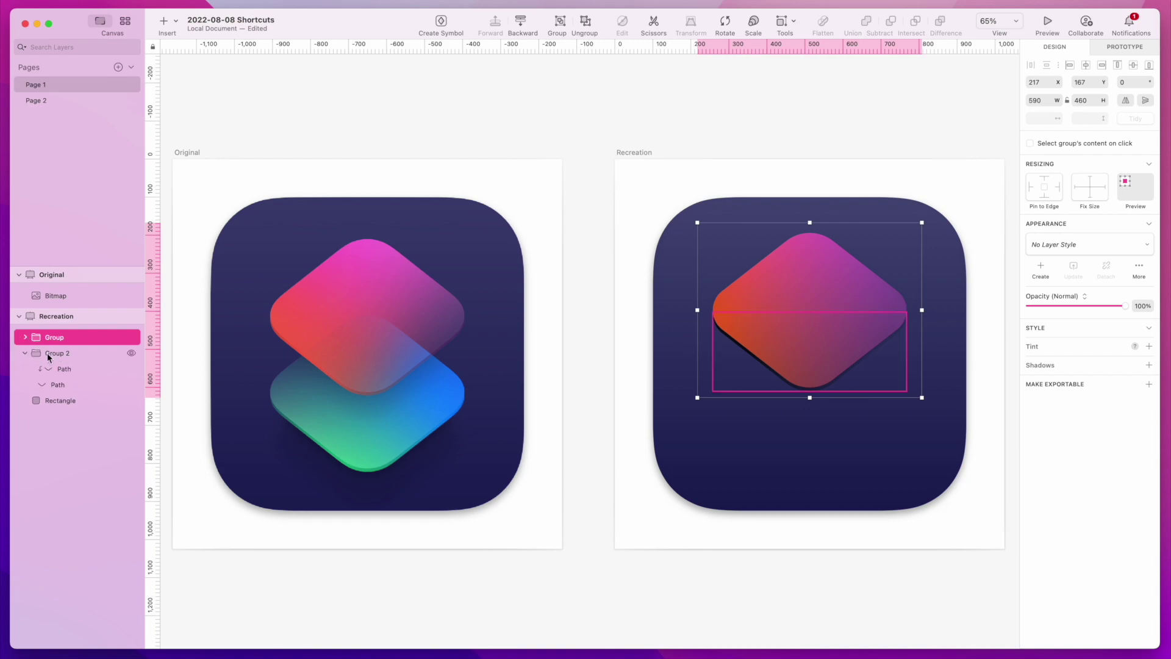
left_click(56, 385)
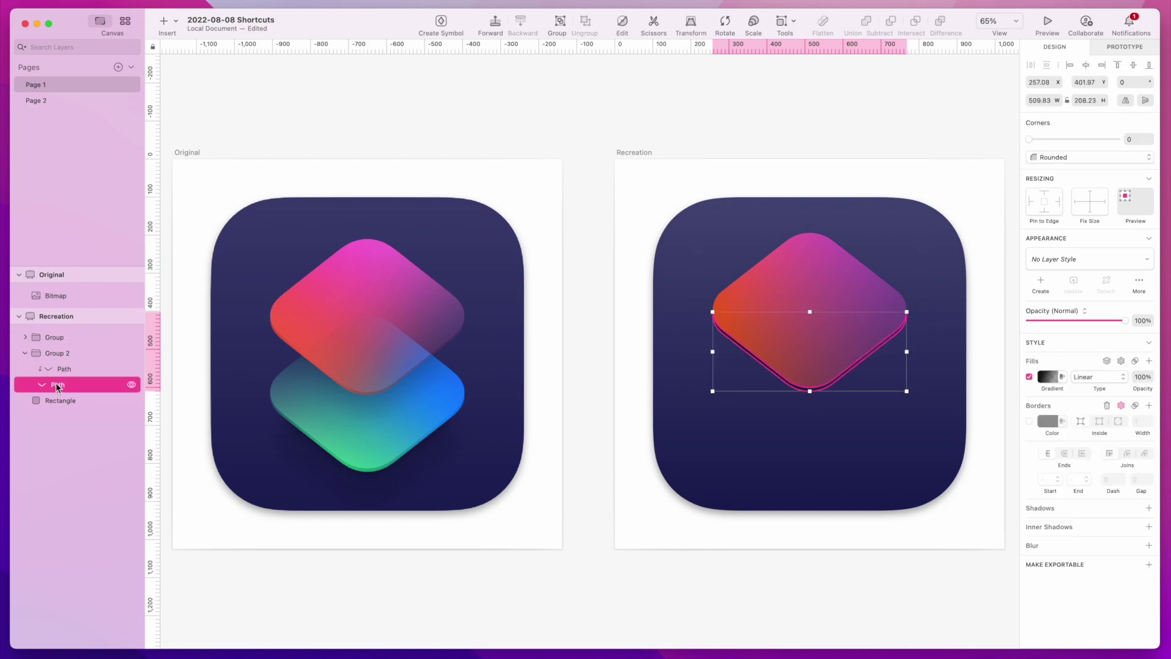
left_click(1047, 377)
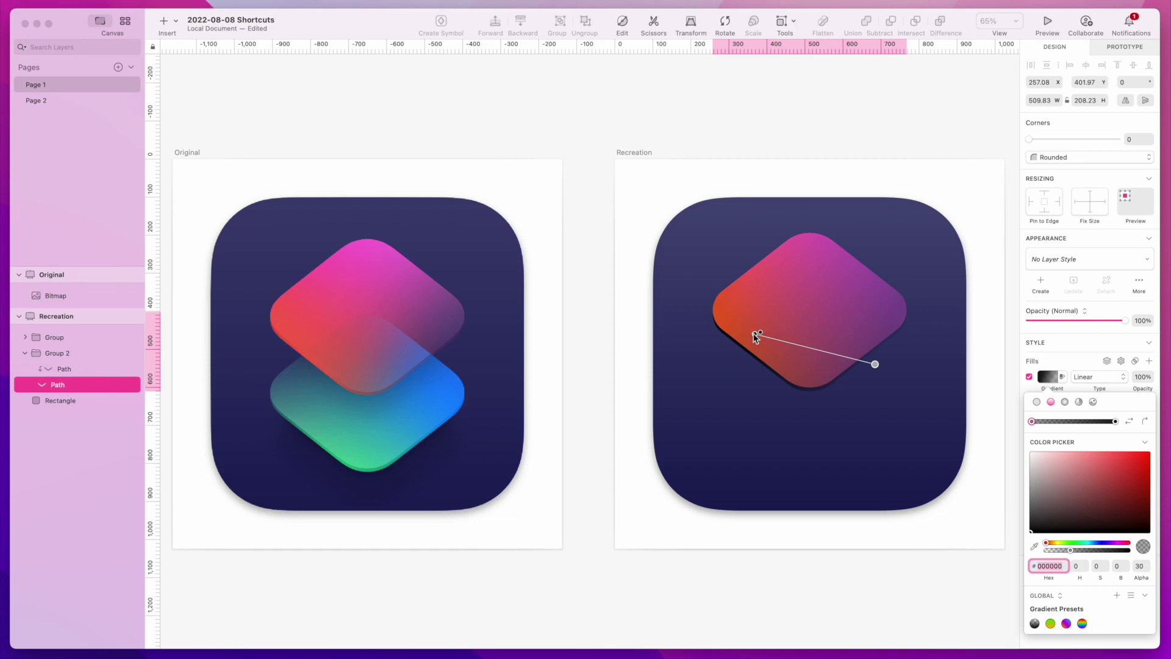
left_click_drag(755, 335, 713, 303)
mouse_move(876, 364)
left_mouse_down()
mouse_move(889, 342)
mouse_move(872, 352)
left_mouse_up()
left_click_drag(713, 303, 757, 264)
left_click_drag(872, 352, 870, 355)
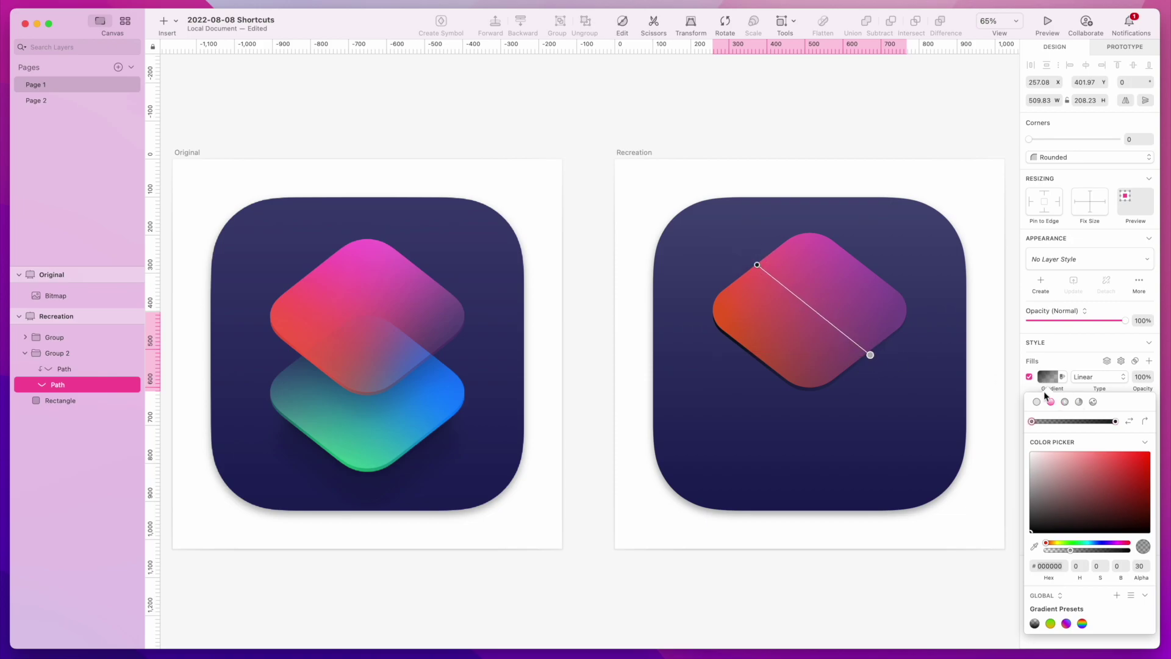
Make the upper path's gradient stop fully opaque and run it from left edge to upper-right
left_click(67, 368)
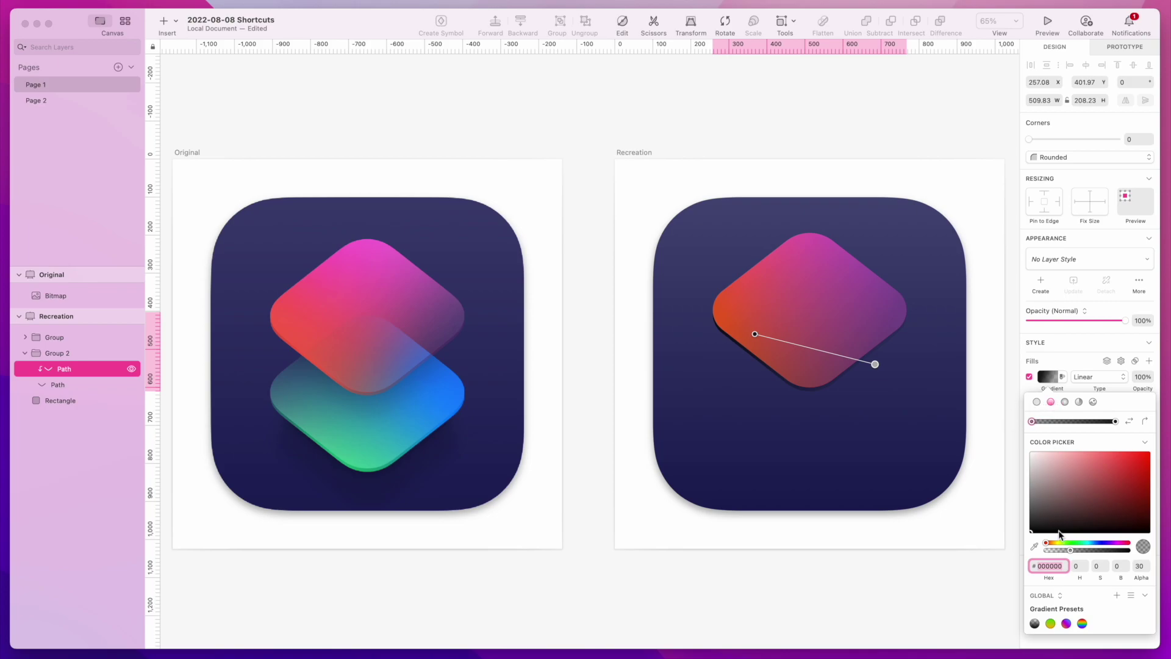
left_click(1141, 578)
left_click_drag(1140, 578, 1162, 579)
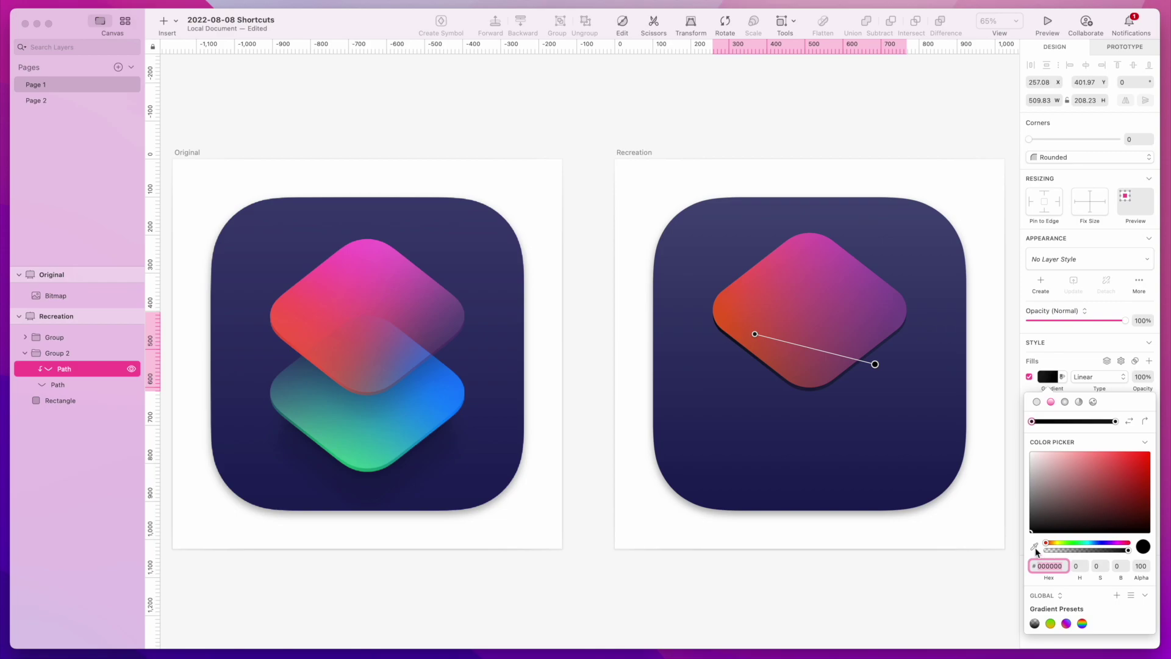
left_click(757, 333)
left_click_drag(757, 333, 752, 357)
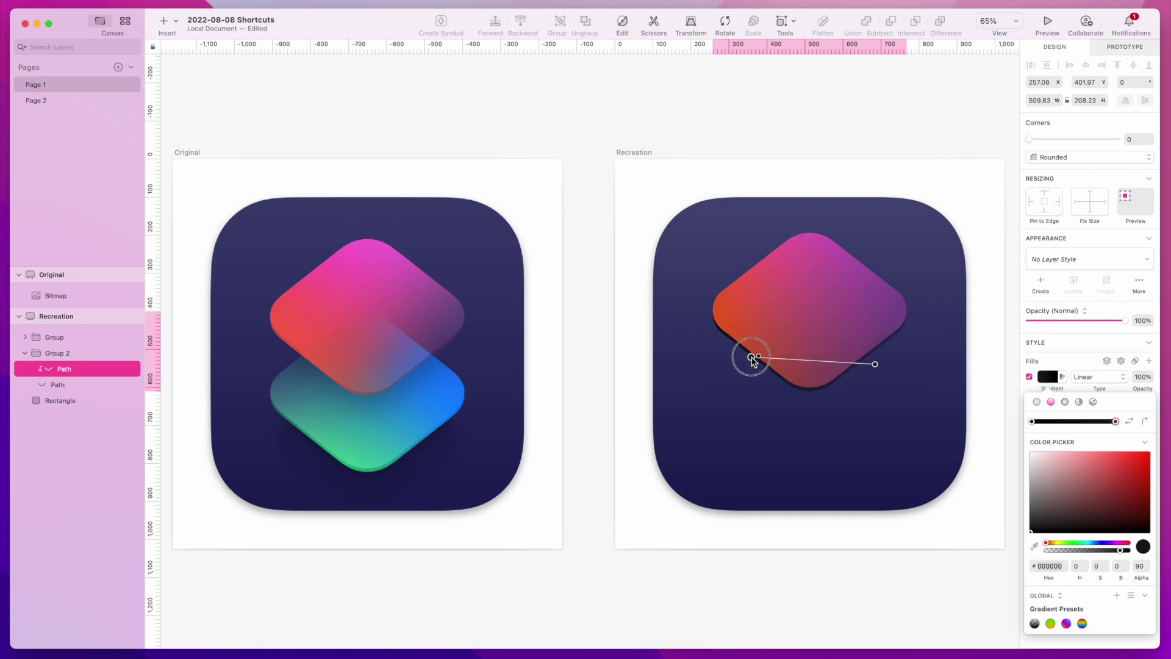
left_click_drag(875, 364, 864, 264)
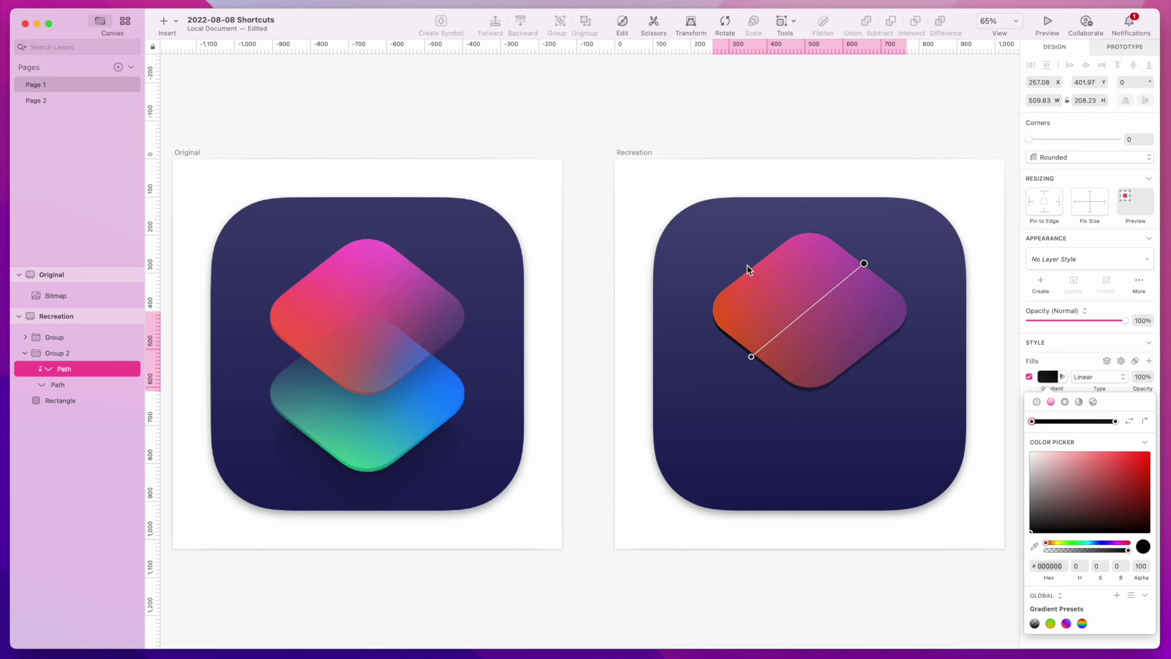
left_click(810, 241)
Set the upper Group 2 path's first gradient stop to pink FF70E0
double_click(807, 238)
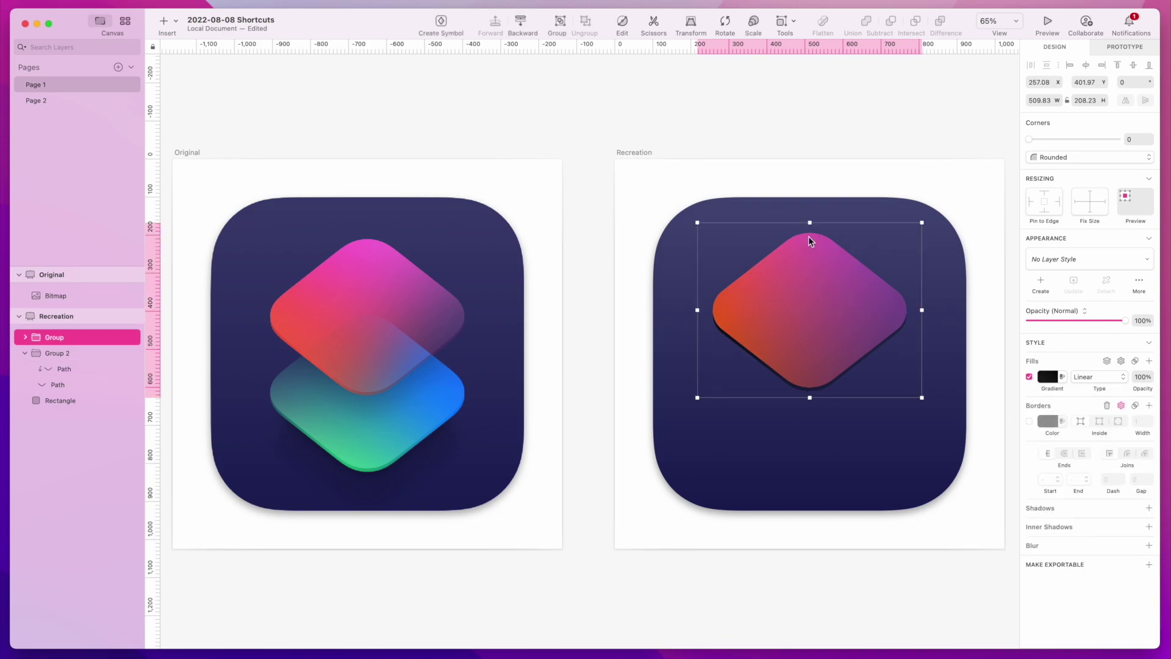
left_click(1047, 410)
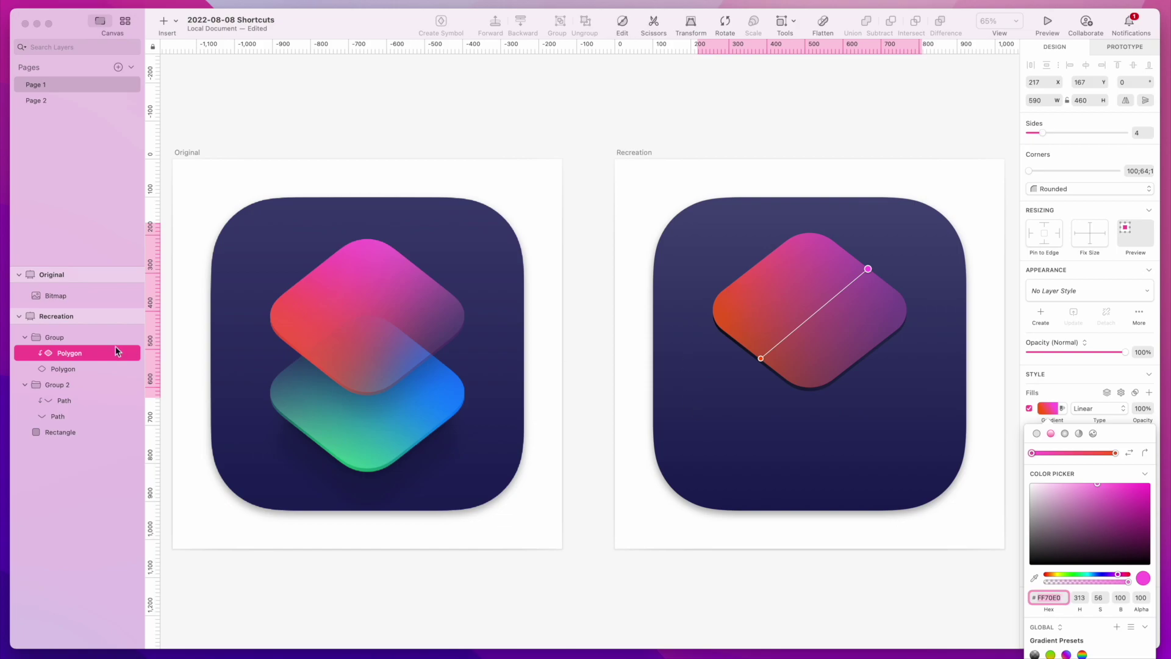
left_click(56, 400)
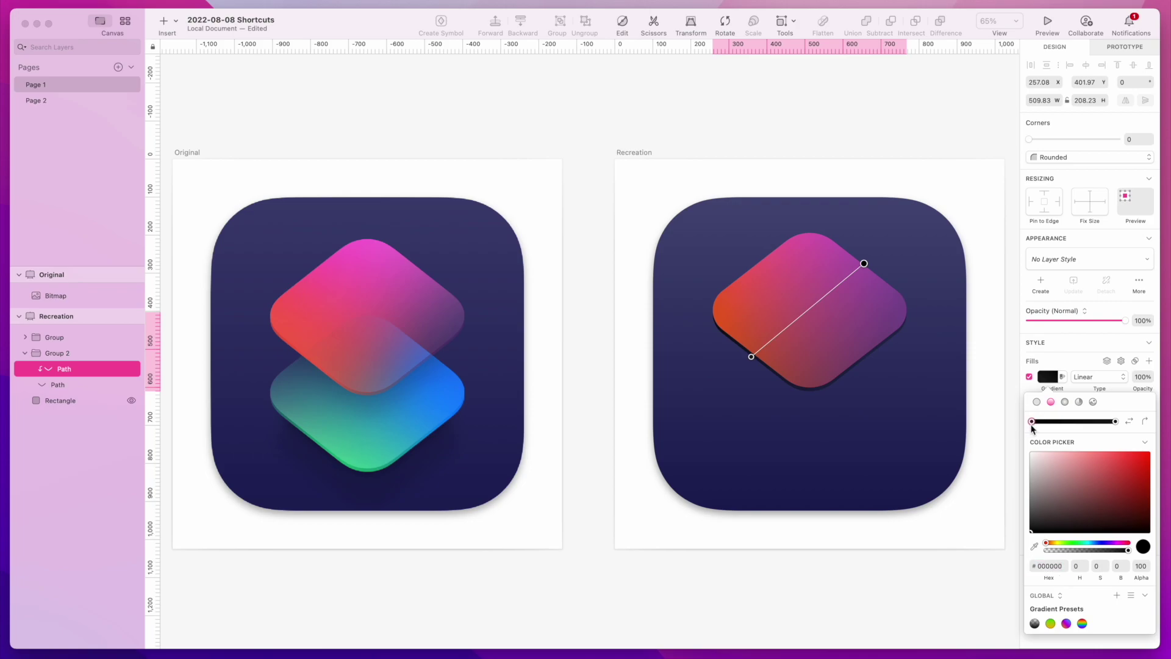
left_click(1053, 564)
type("FF70E0")
key("Return")
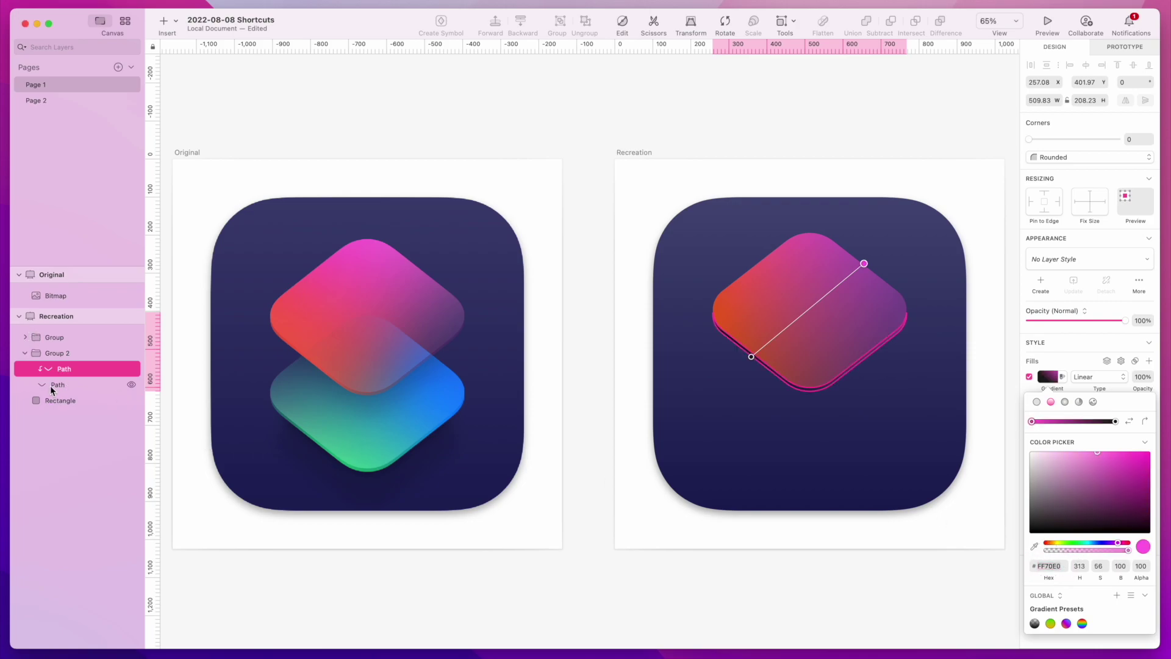
Copy orange E76B2F from the diamond polygon's gradient into the path's black stop
left_click(26, 338)
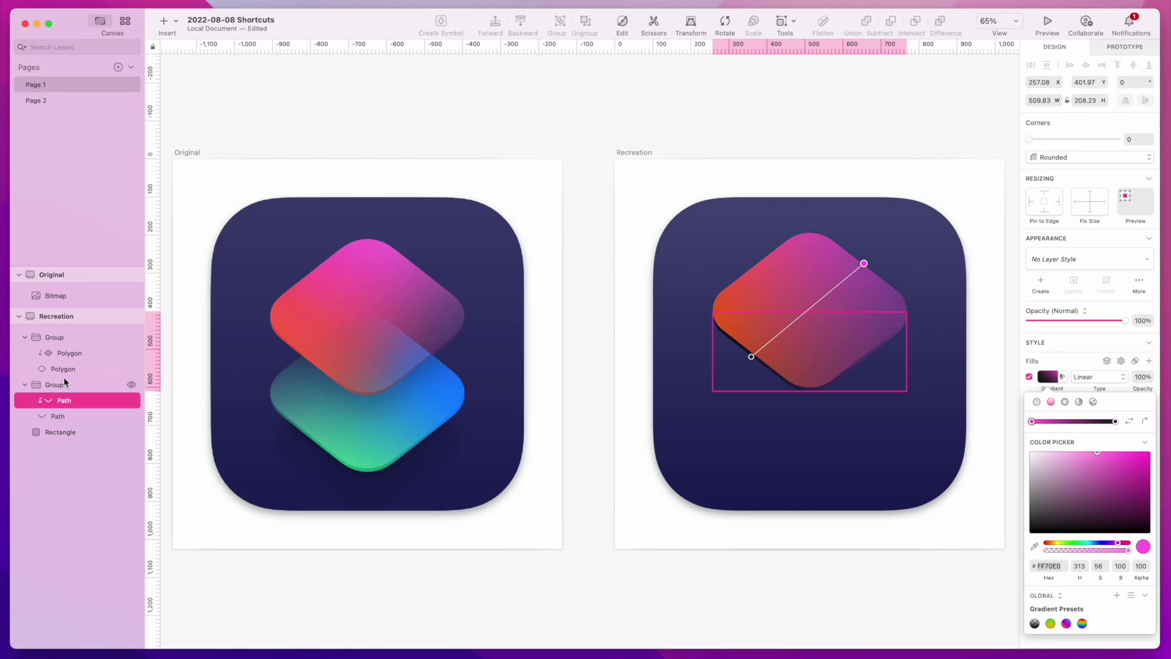
left_click(63, 354)
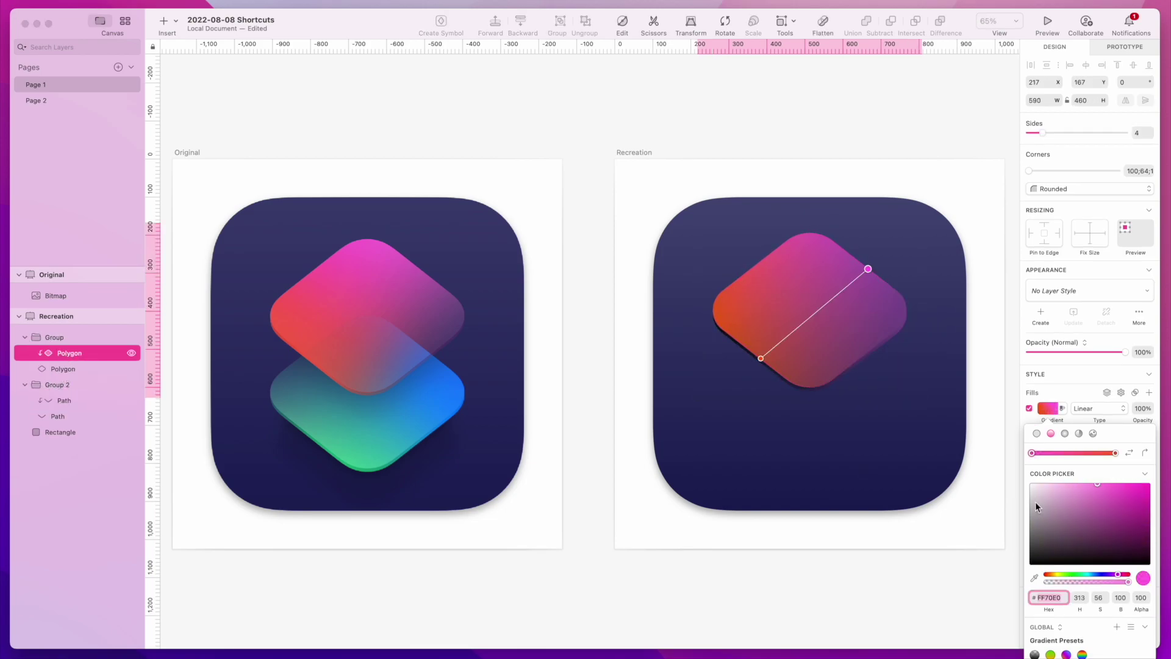
left_click(1115, 452)
left_click(1065, 597)
key("super+c")
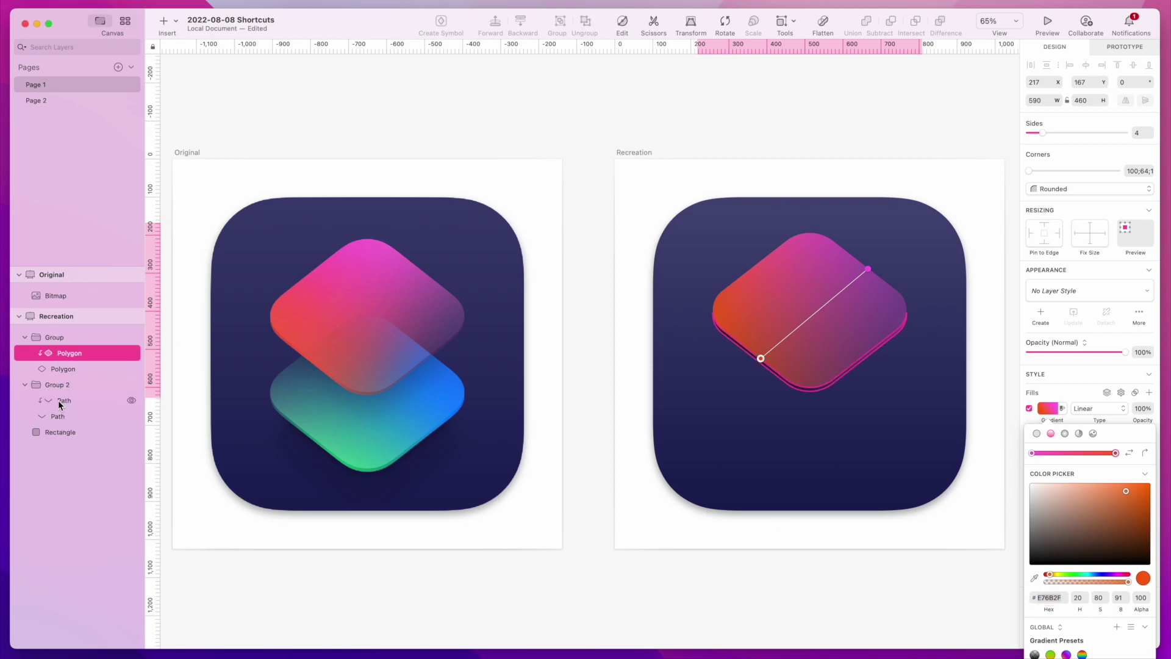
left_click(58, 401)
left_click(1114, 421)
left_click(1052, 565)
key("super+v")
key("Return")
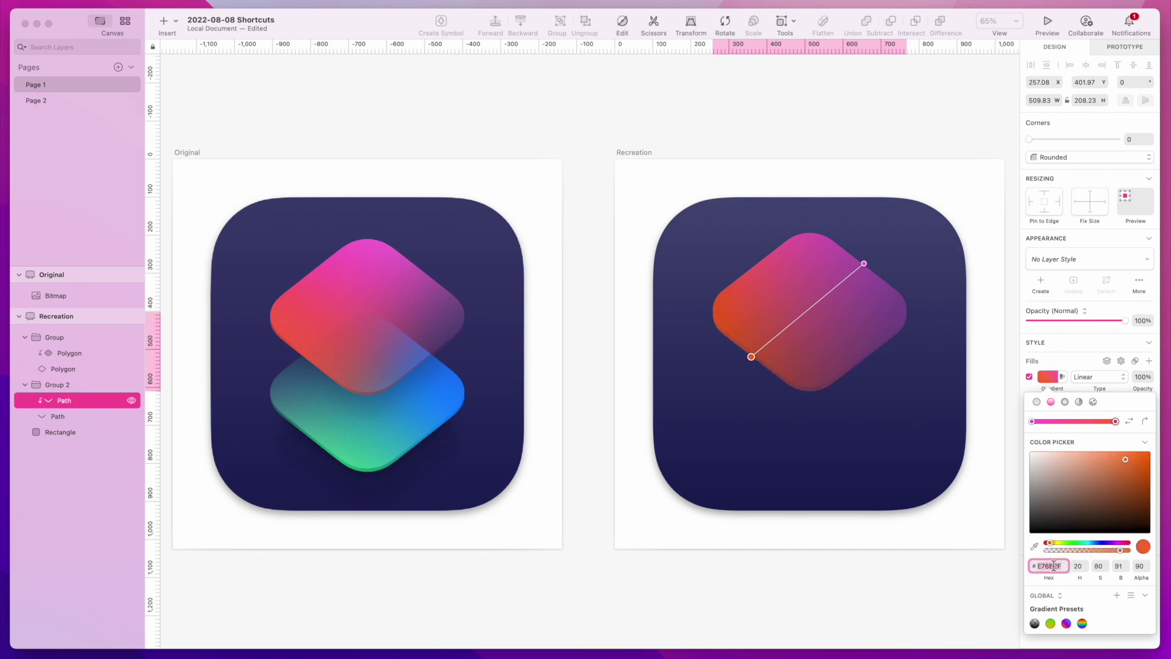
left_click(872, 601)
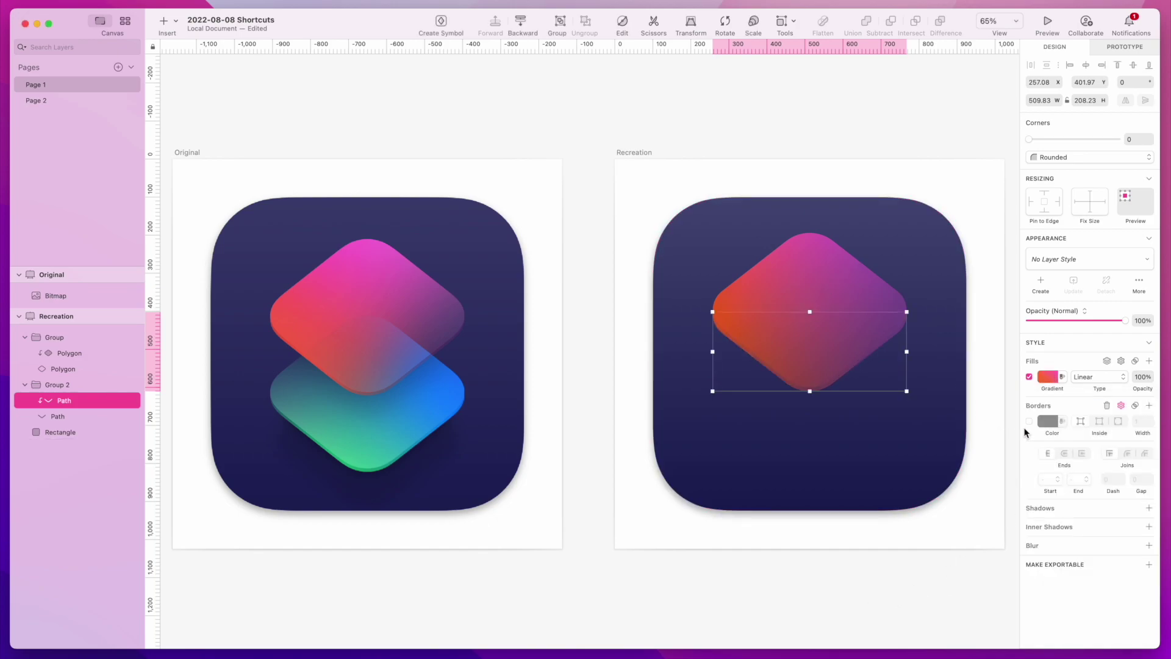
Nudge Group 2 up by 1 px to Y 400.97, then deselect
left_click(113, 385)
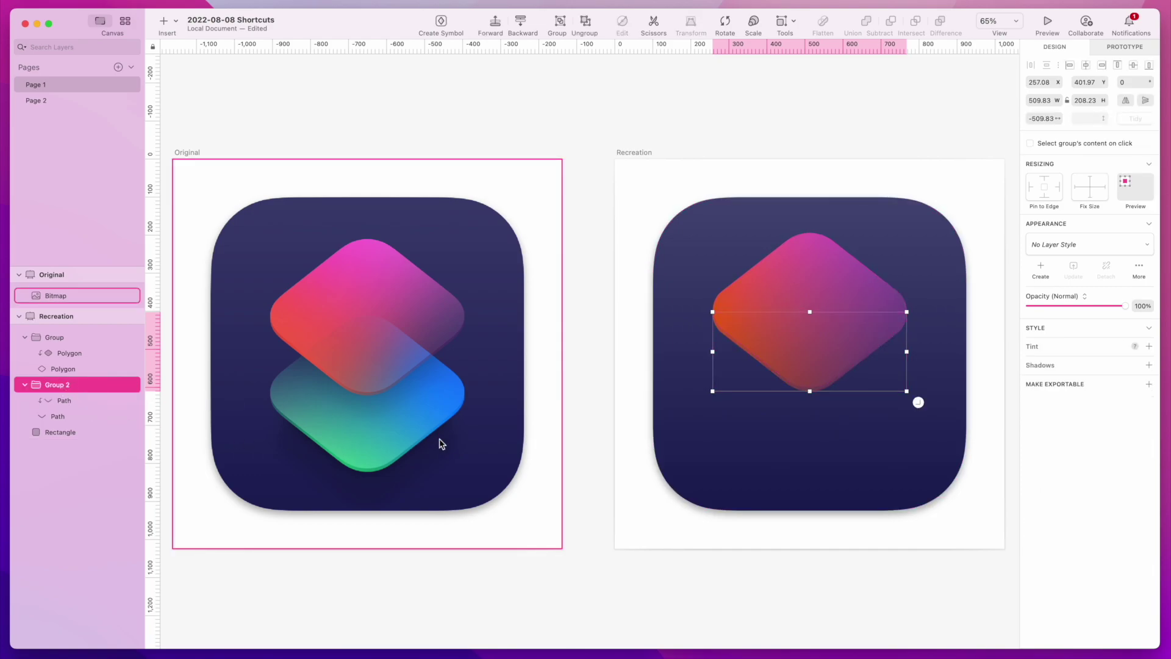
key("Up")
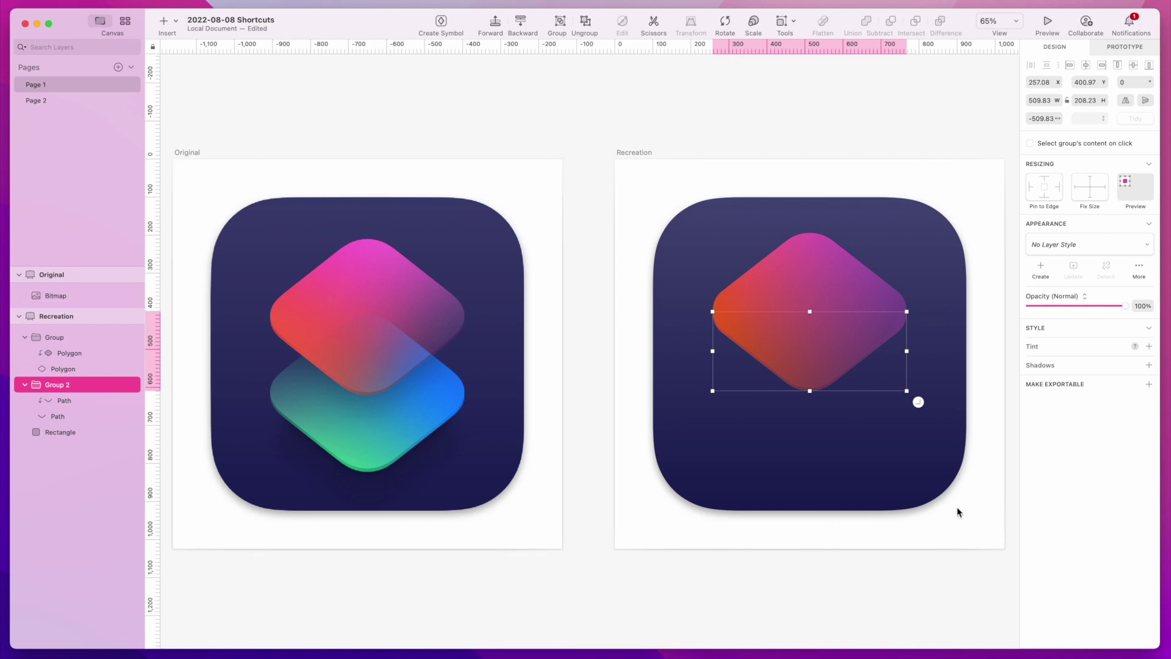
left_click(997, 505)
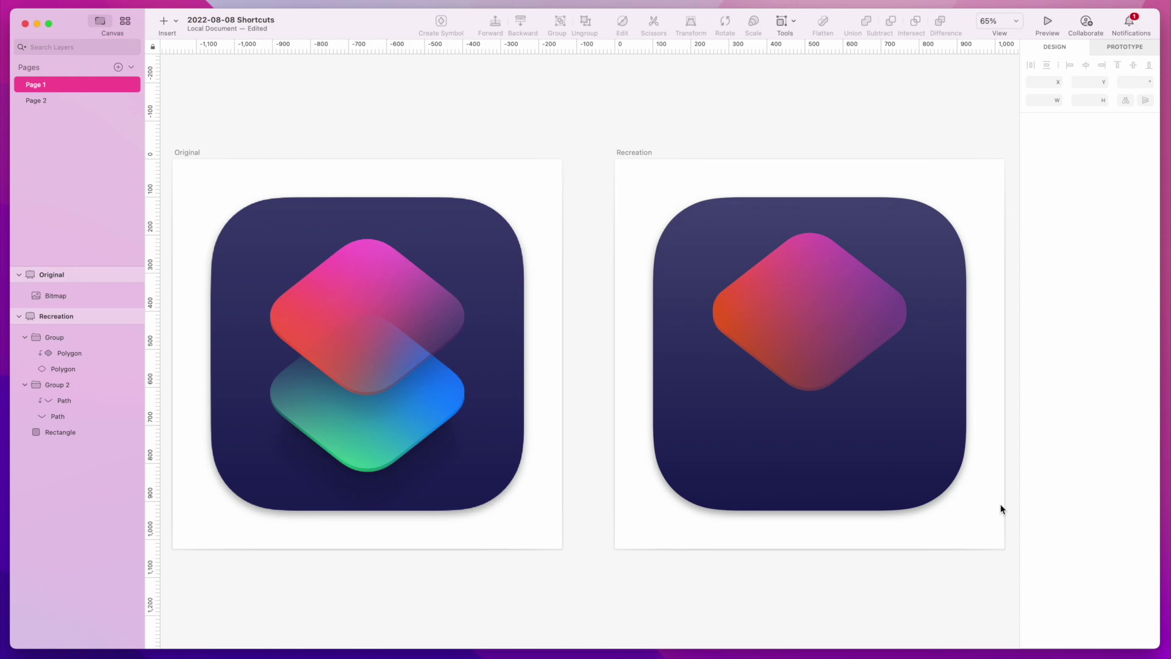
Select Group and Group 2 together and duplicate them
left_click(816, 350)
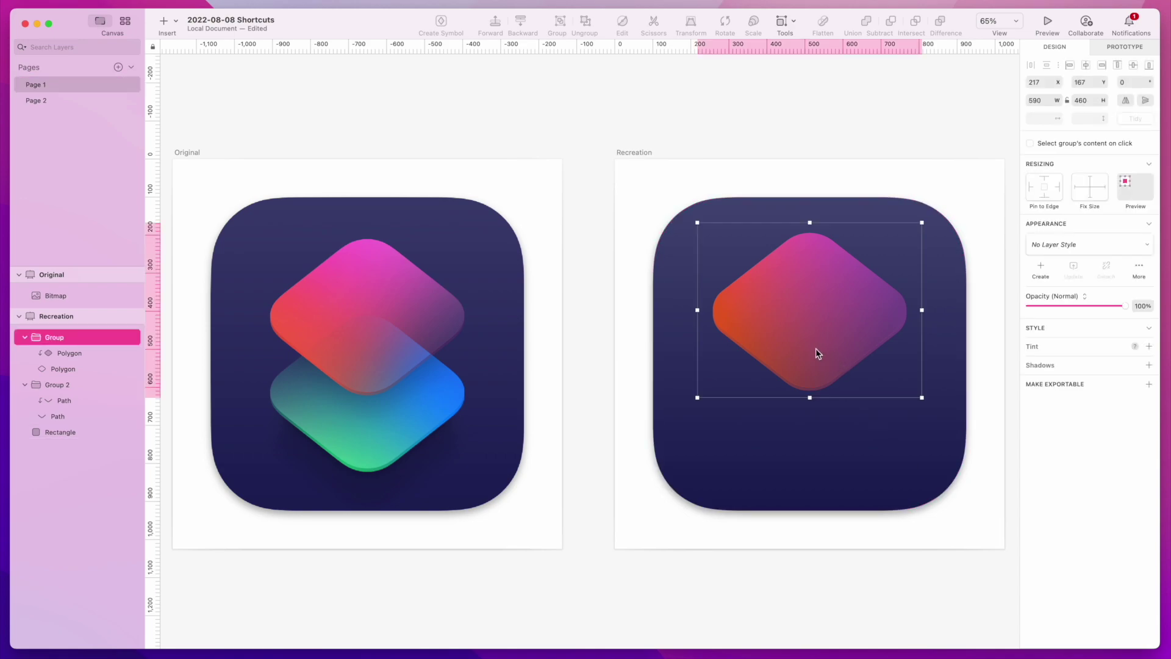
left_click(42, 386)
left_click(25, 337)
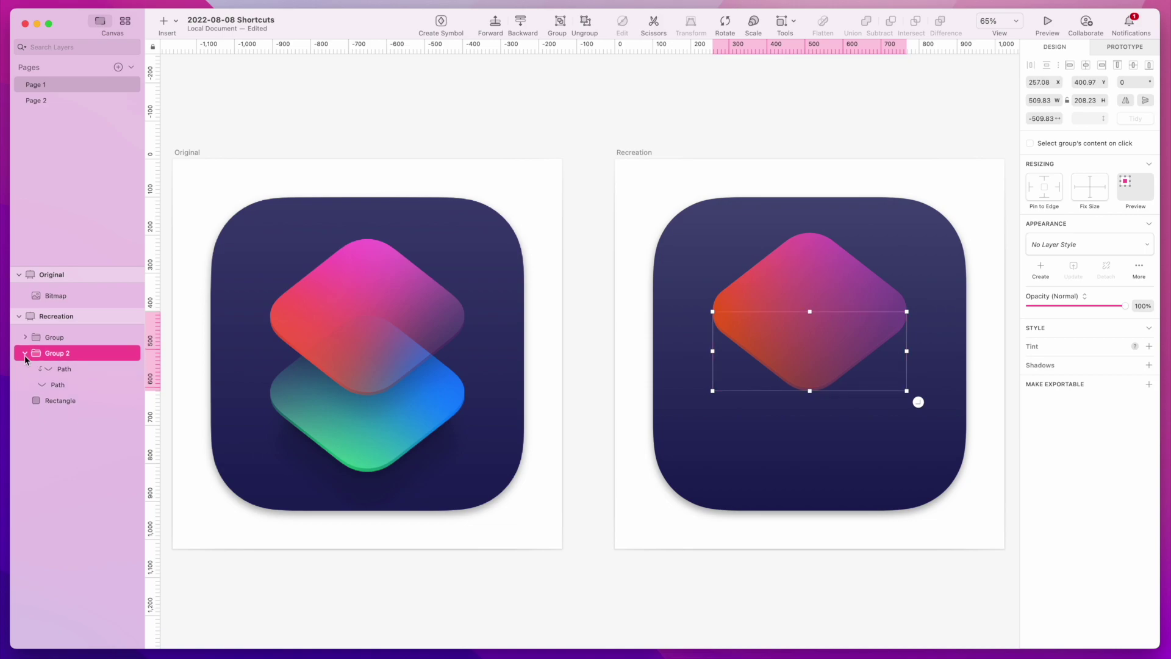
left_click(25, 354)
left_click(60, 337, "shift")
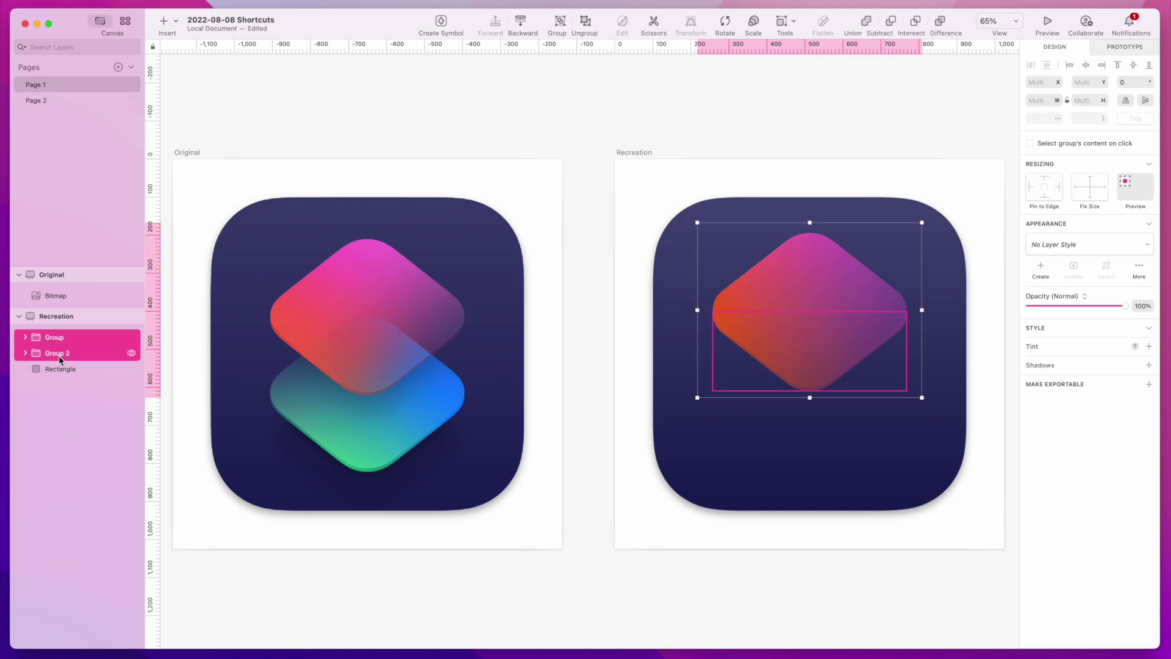
key("super+d")
Move the duplicated diamond pair lower so it overlaps the original diamond
left_click(60, 369)
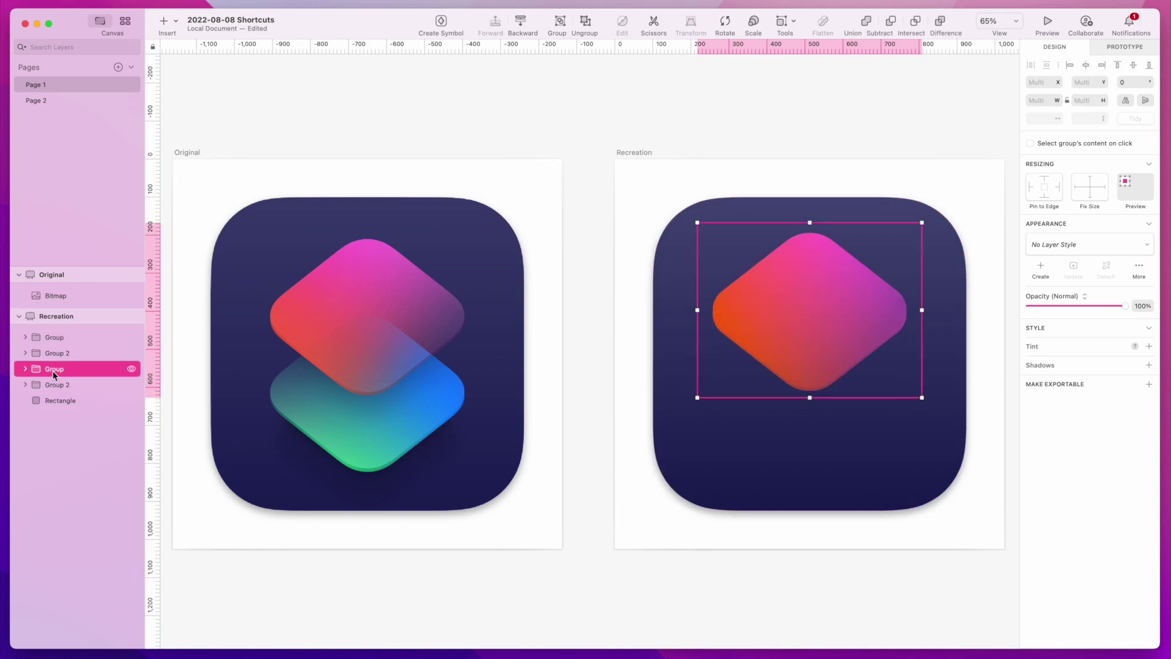
left_click(58, 385, "shift")
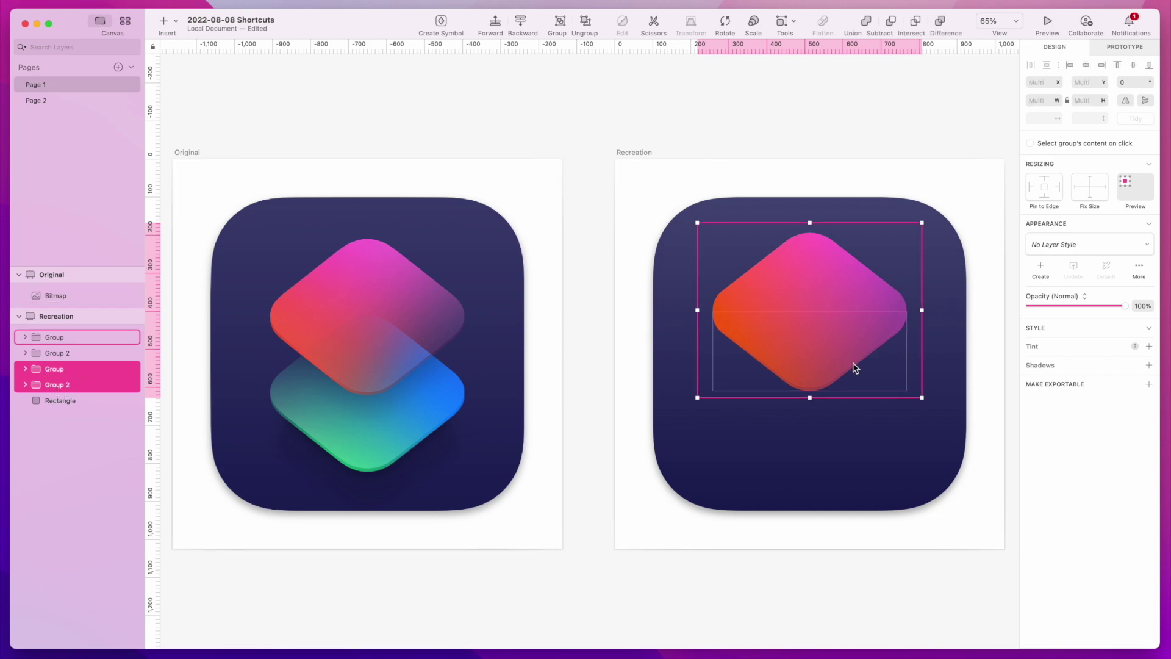
key("shift+Down")
key("shift+Down")
key("shift+Down")
key("shift+Down")
key("shift+Down")
key("shift+Down")
key("shift+Down")
key("shift+Down")
key("shift+Down")
key("shift+Down")
key("shift+Down")
key("shift+Down")
key("shift+Down")
key("shift+Down")
key("shift+Down")
key("shift+Down")
key("shift+Down")
key("shift+Down")
key("shift+Down")
key("shift+Down")
key("shift+Down")
key("shift+Down")
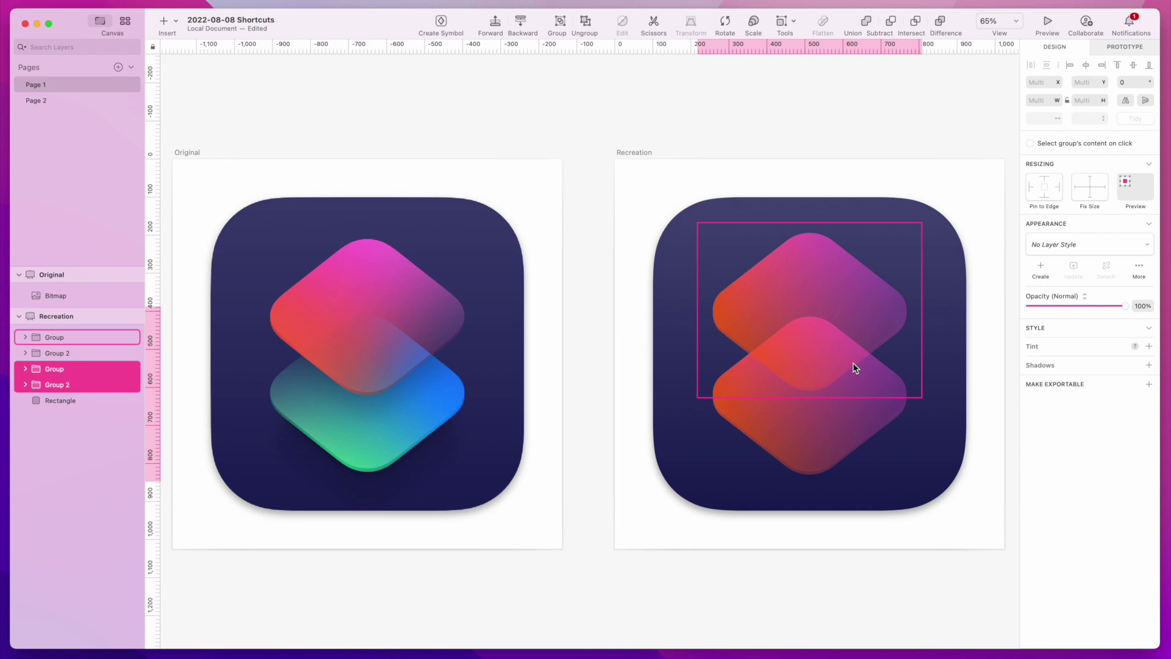
key("shift+Up")
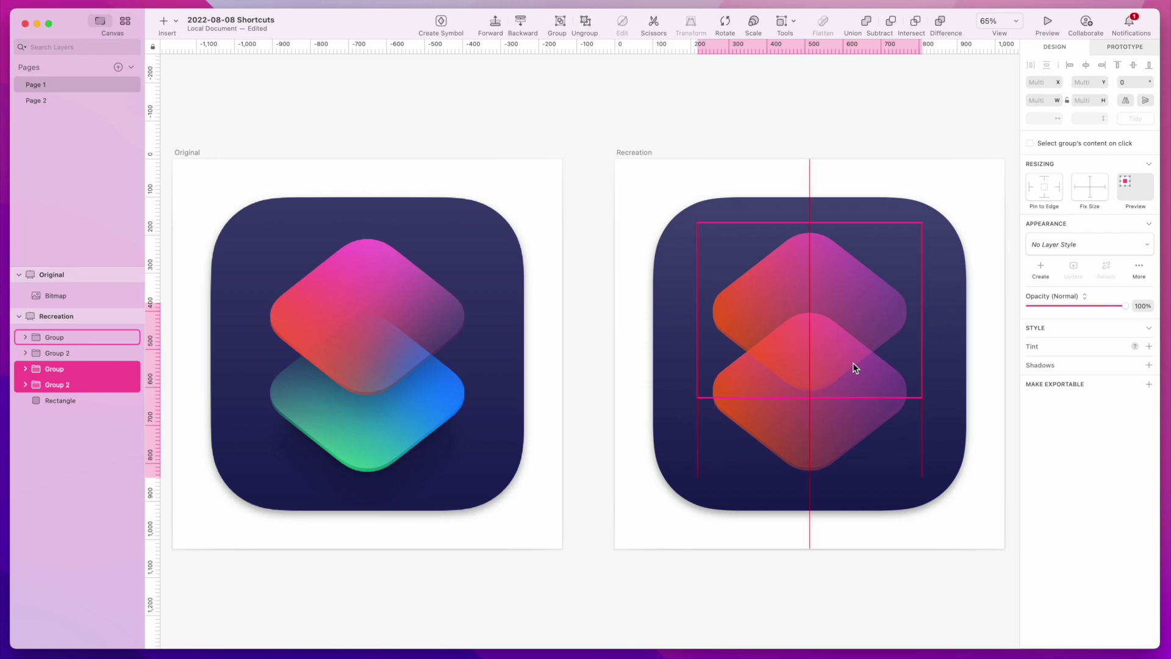
key("shift+Up")
key("shift+Up")
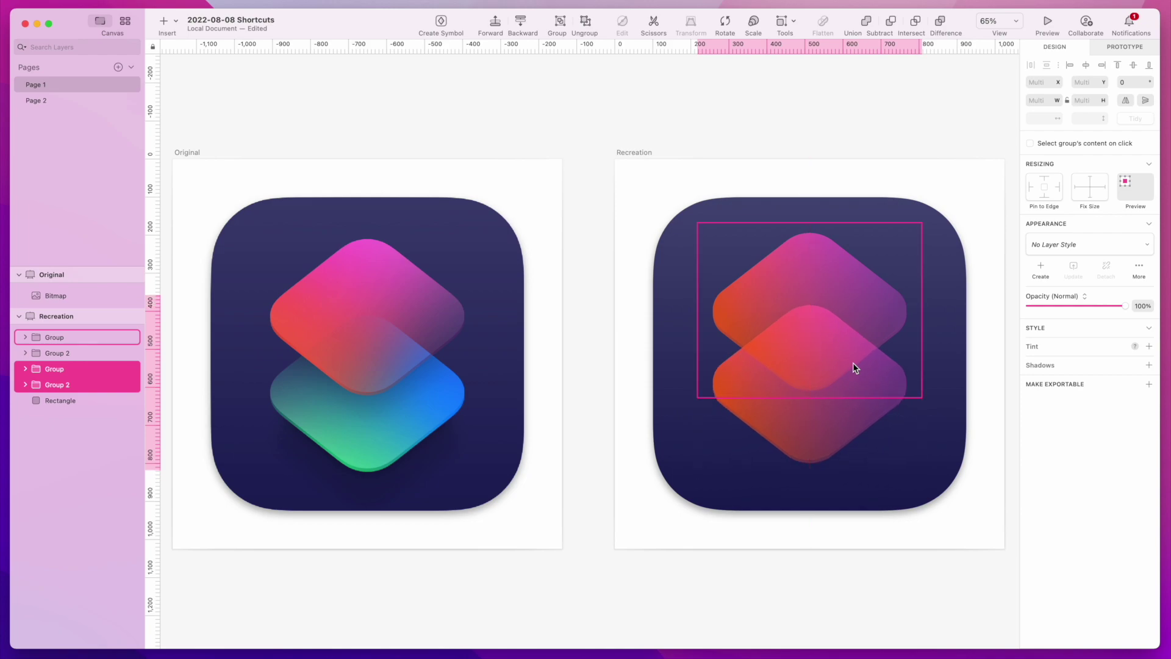
left_click_drag(836, 431, 832, 434)
left_click(992, 428)
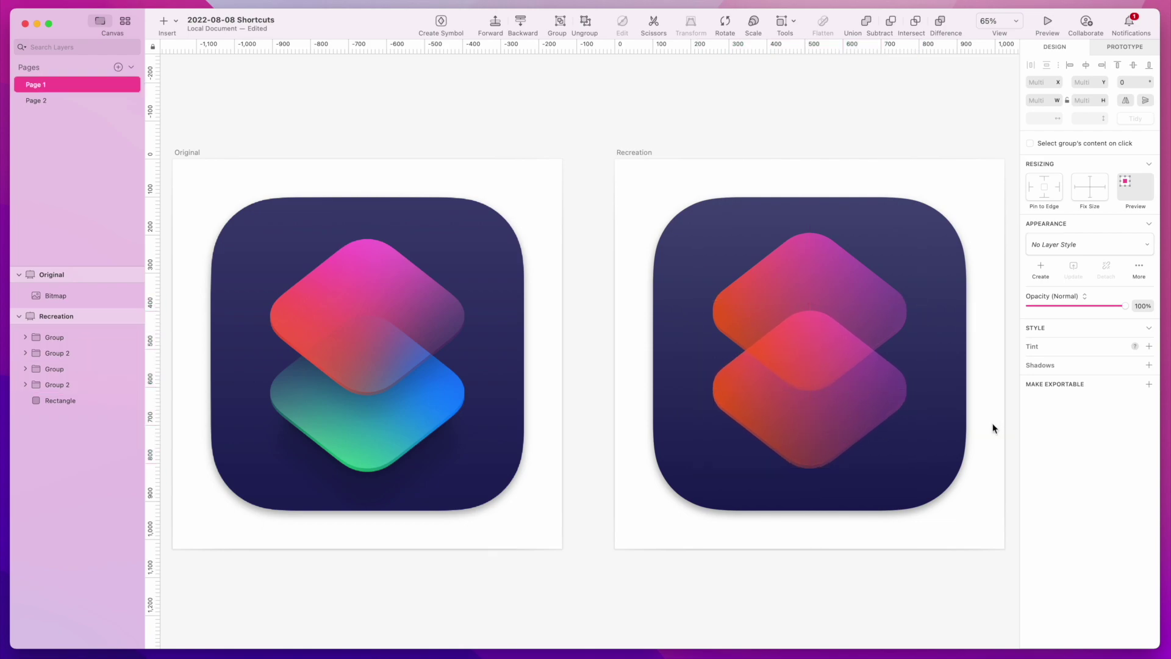
left_click(800, 272)
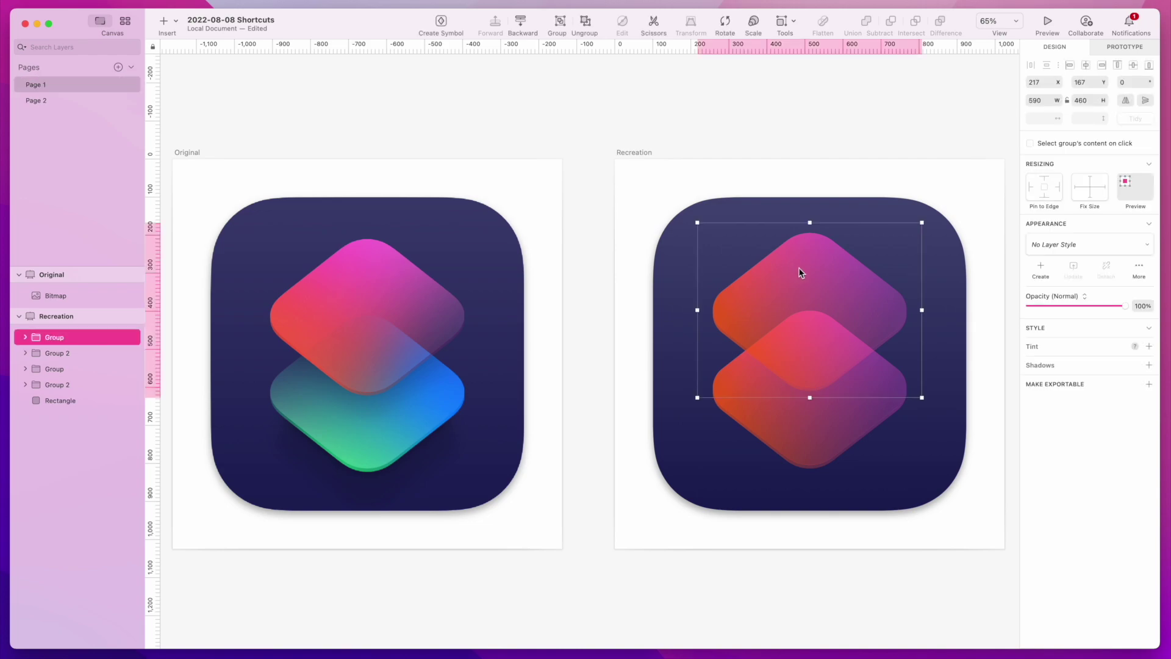
left_click(53, 354, "shift")
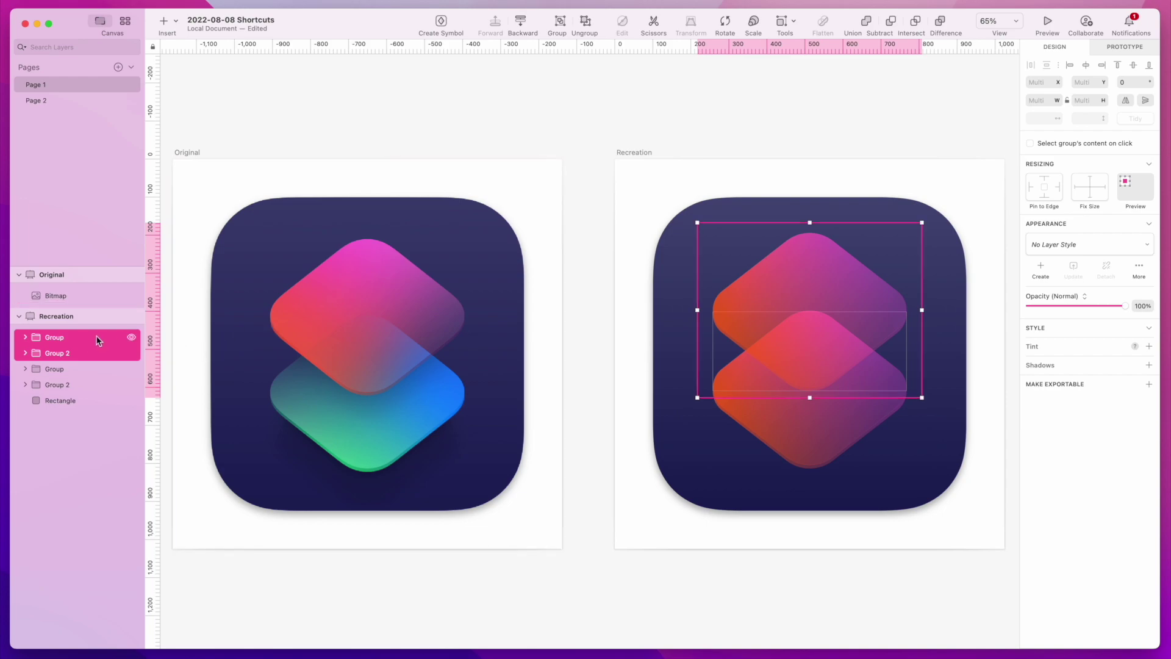
Change the lower diamond polygon's first gradient stop to sky blue
left_click(823, 520)
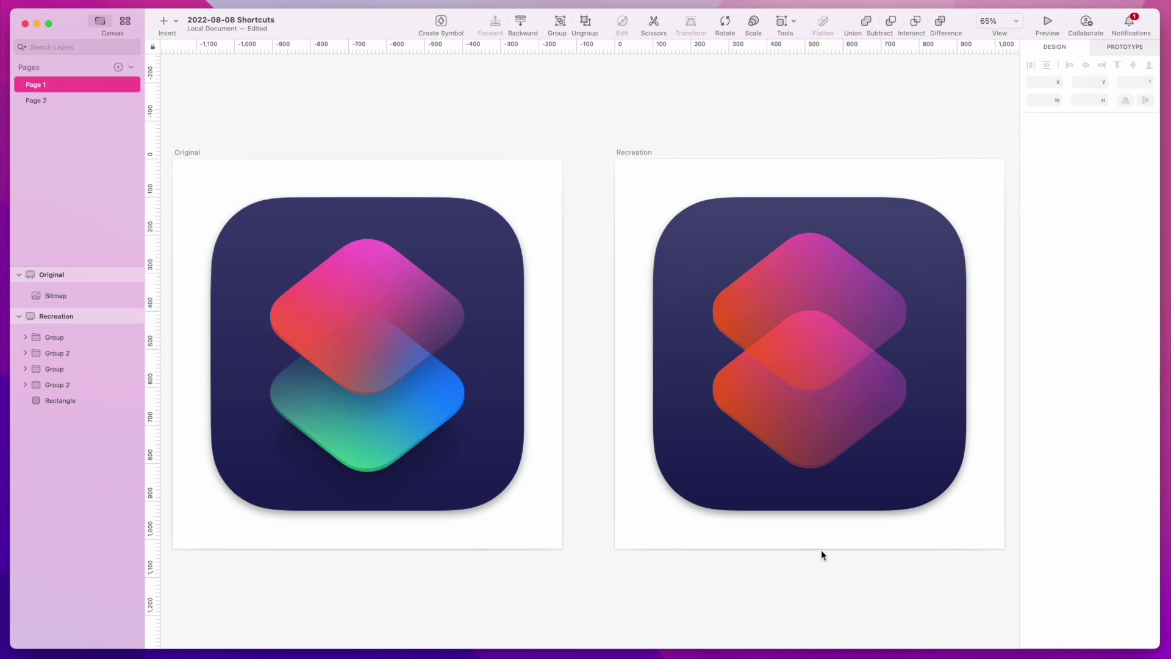
left_click(823, 430)
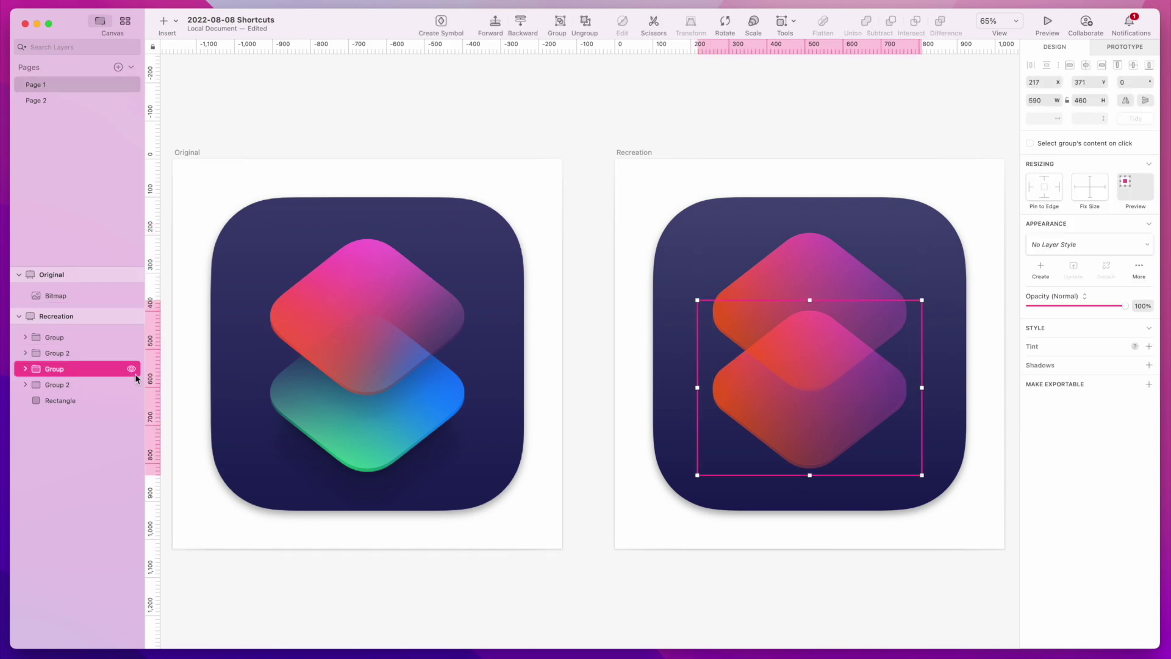
left_click(25, 369)
left_click(79, 386)
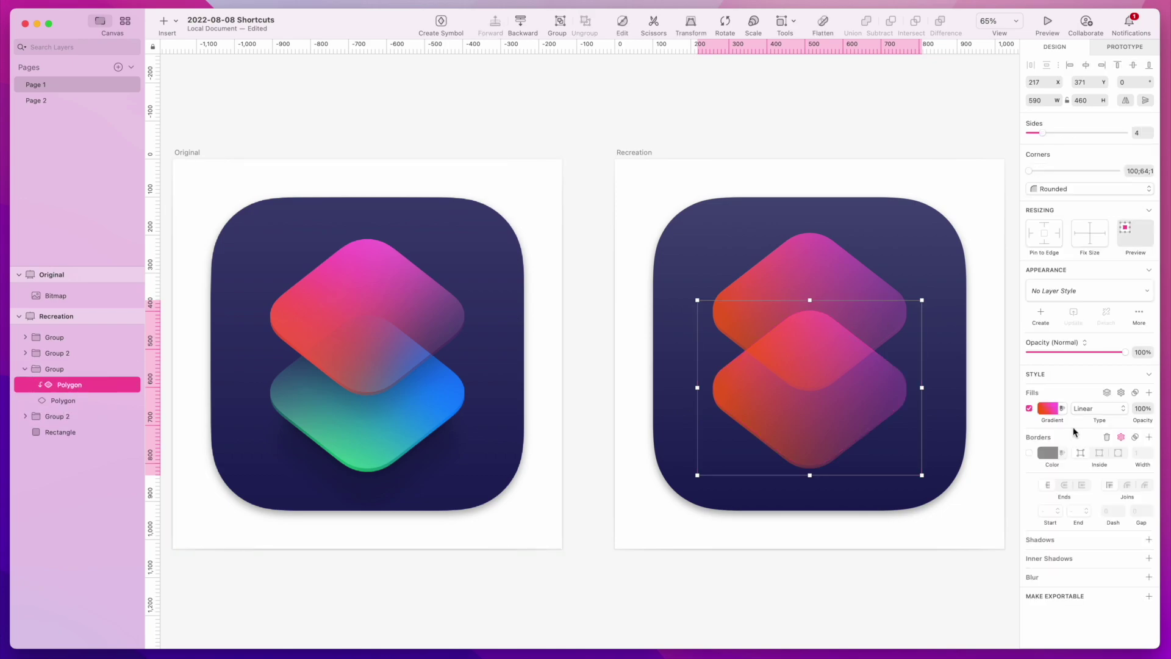
left_click(1048, 408)
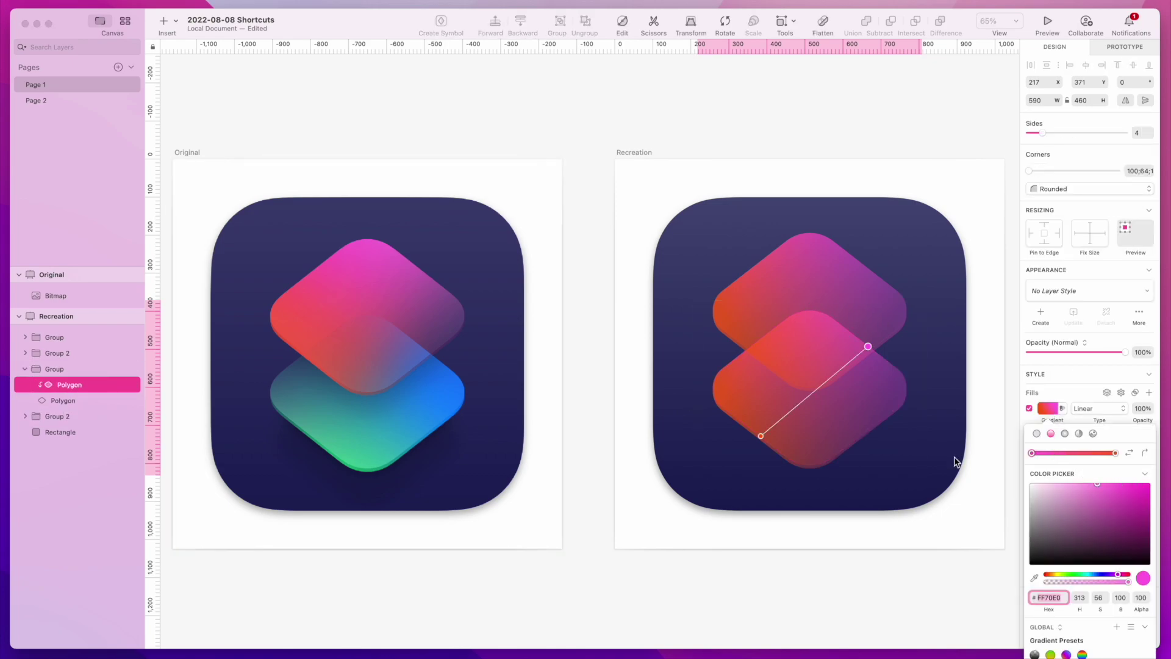
left_click(1031, 453)
left_click(1096, 575)
left_click_drag(1096, 576, 1094, 577)
mouse_move(1102, 491)
left_mouse_down()
mouse_move(1145, 484)
mouse_move(1108, 485)
left_mouse_up()
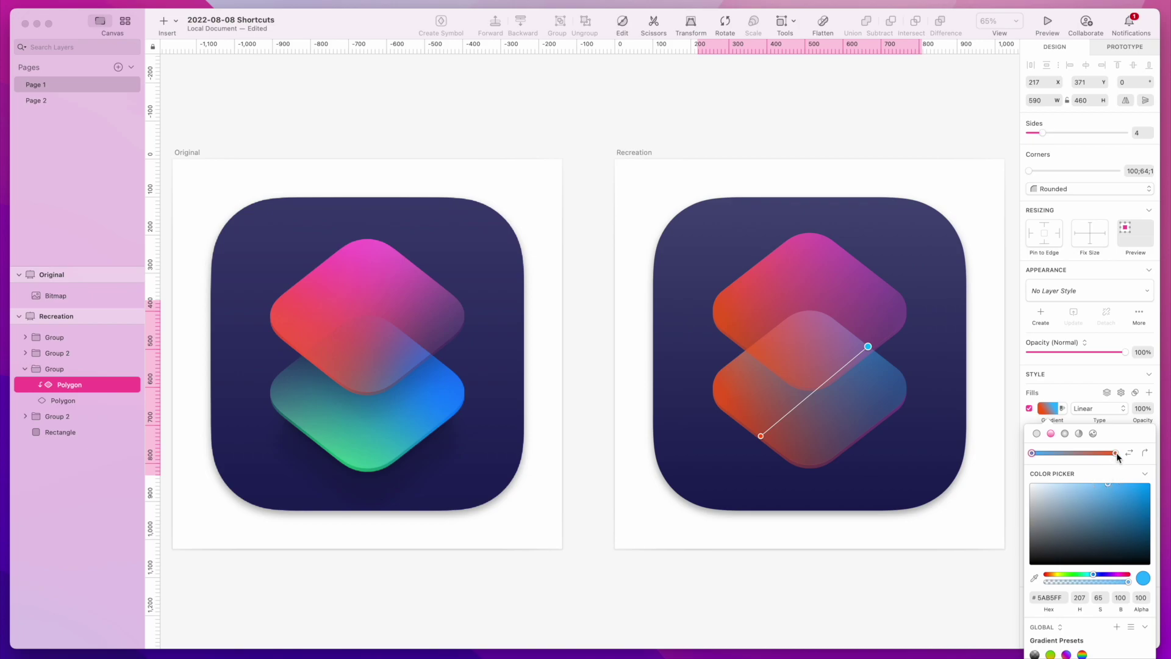
Turn the second gradient stop pale mint green and reposition the gradient's lower end
left_click(1115, 453)
left_click_drag(1077, 579, 1085, 577)
mouse_move(1082, 512)
left_mouse_down()
mouse_move(1071, 486)
mouse_move(1080, 493)
left_mouse_up()
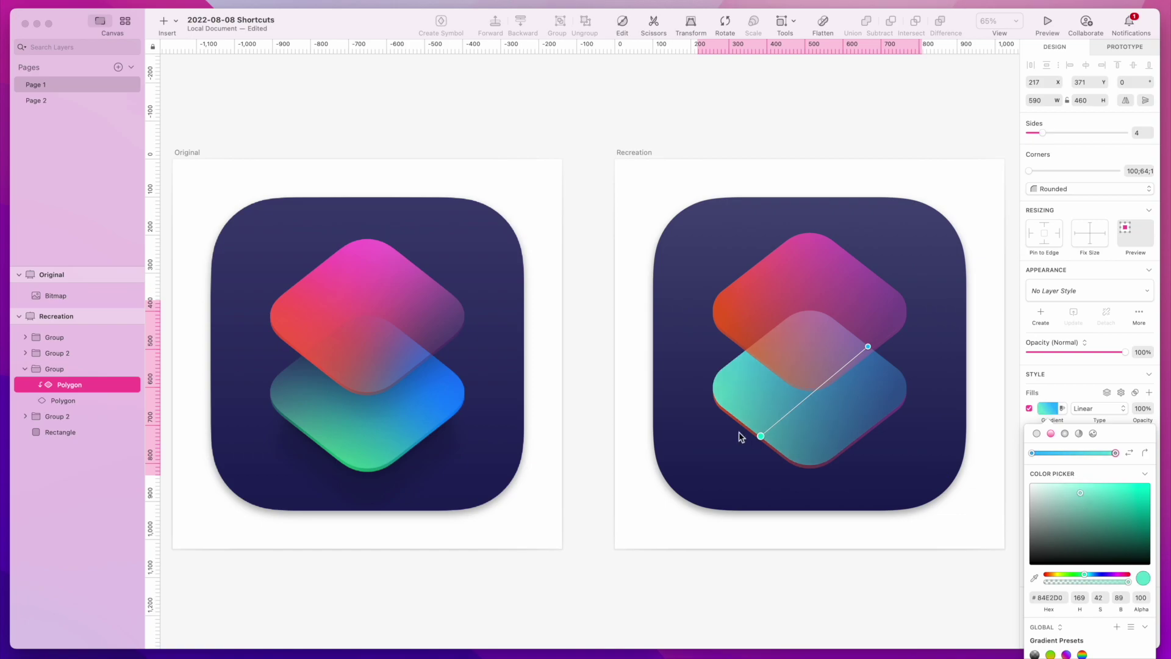
mouse_move(762, 440)
left_mouse_down()
mouse_move(776, 452)
mouse_move(760, 439)
left_mouse_up()
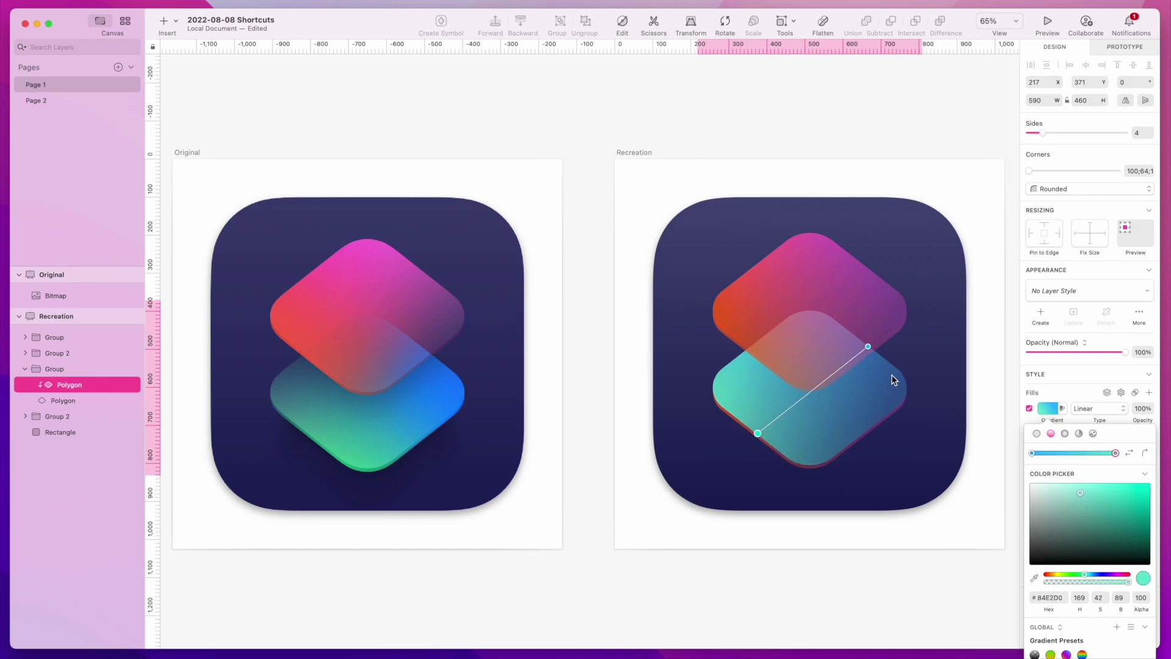
left_click(868, 347)
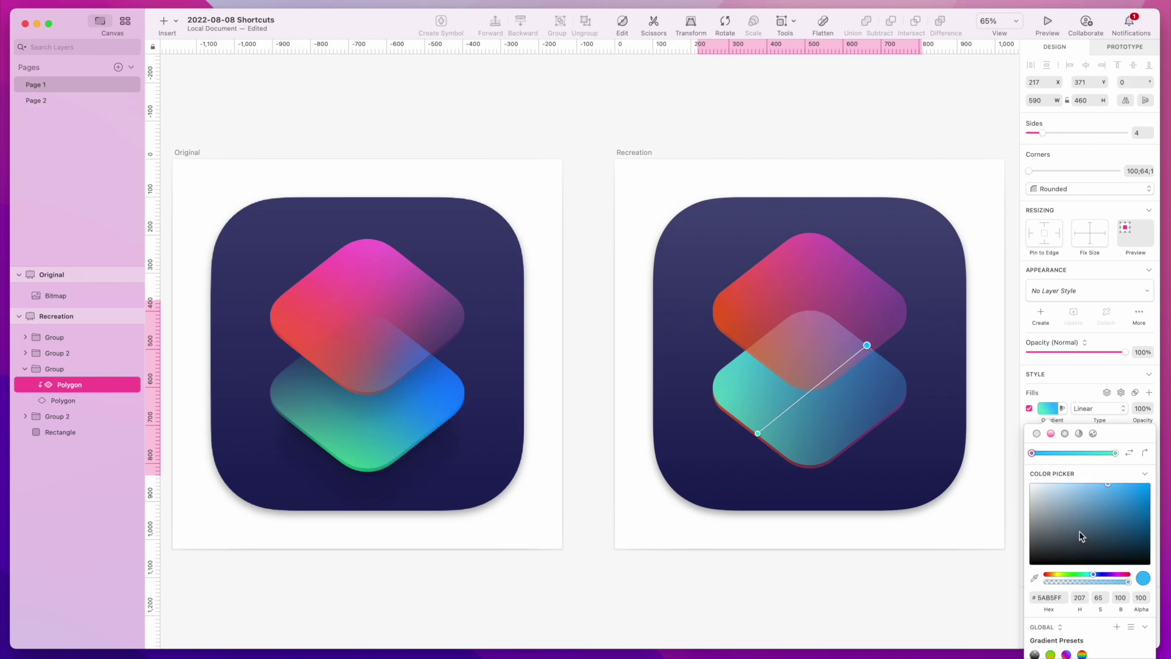
left_click(758, 434)
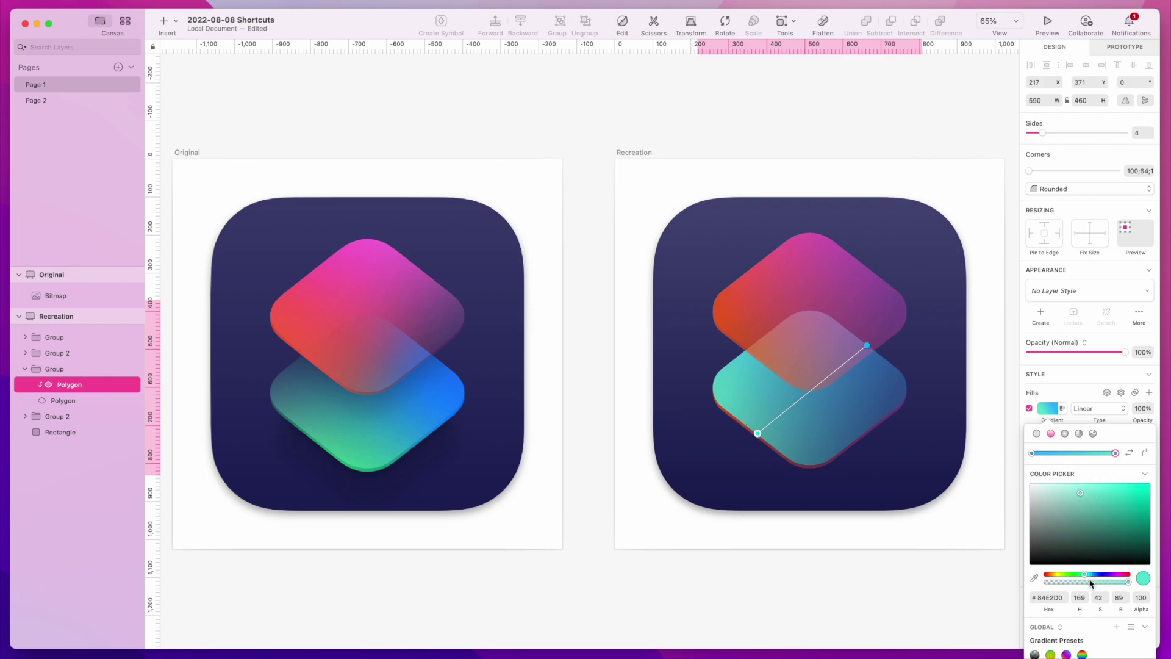
left_click_drag(1085, 577, 1081, 576)
Deepen the blue stop to a bright azure #0095FF
left_click(1032, 453)
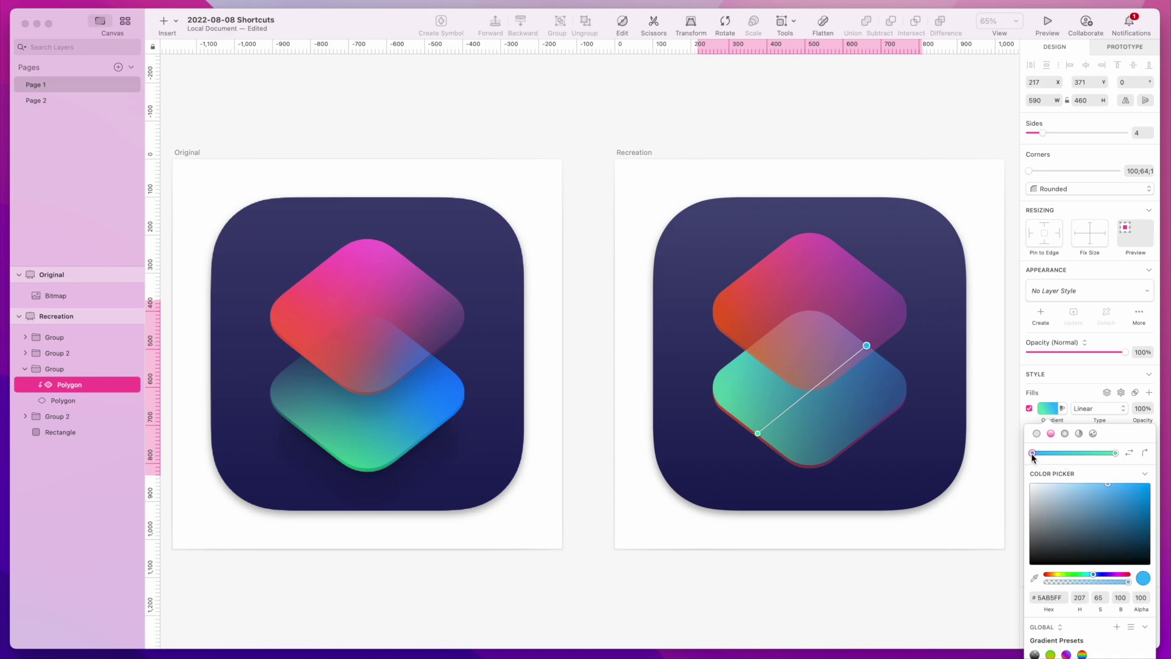
left_click_drag(1107, 485, 1150, 484)
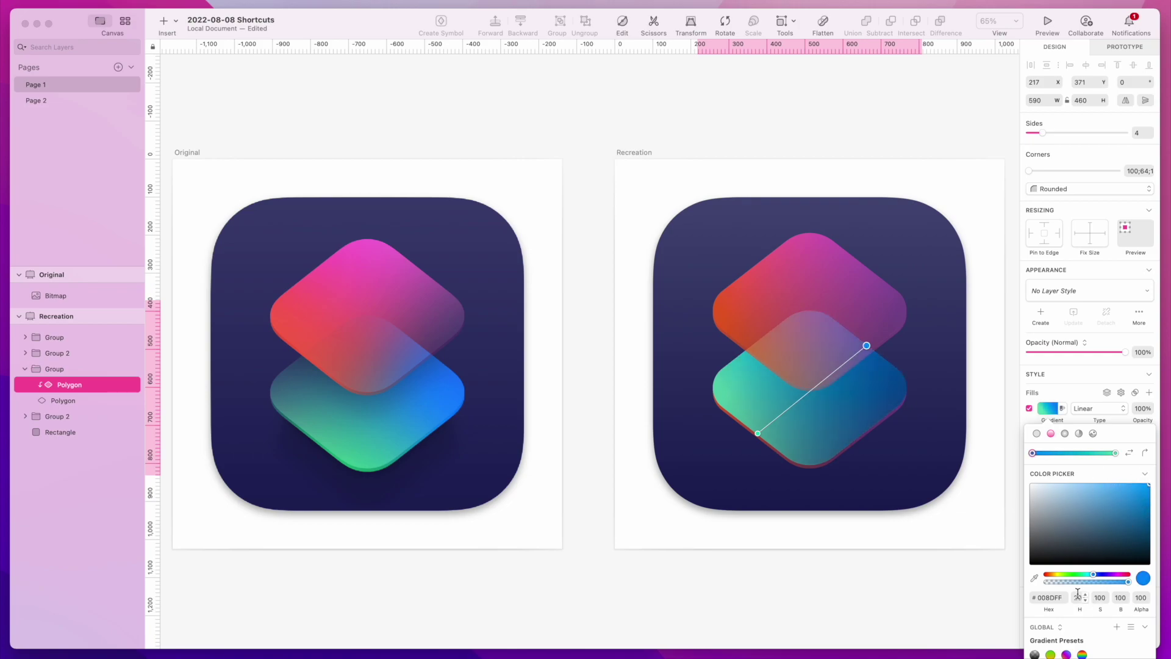
left_click(1098, 578)
left_click_drag(1099, 579, 1092, 579)
left_click(850, 607)
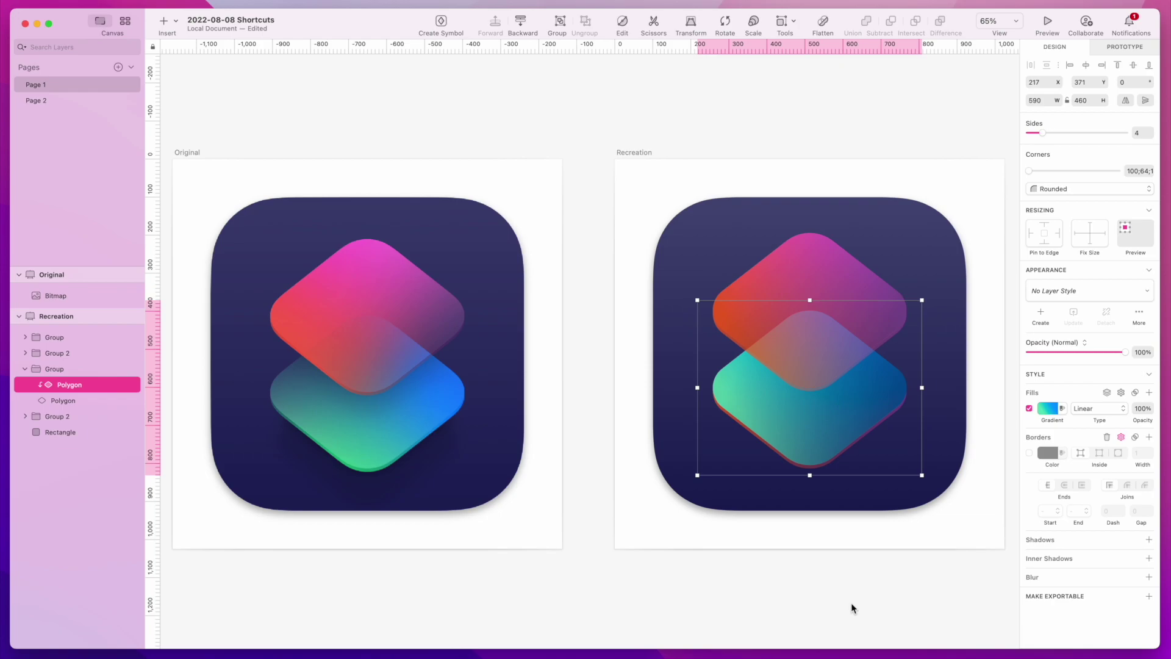
left_click(769, 286)
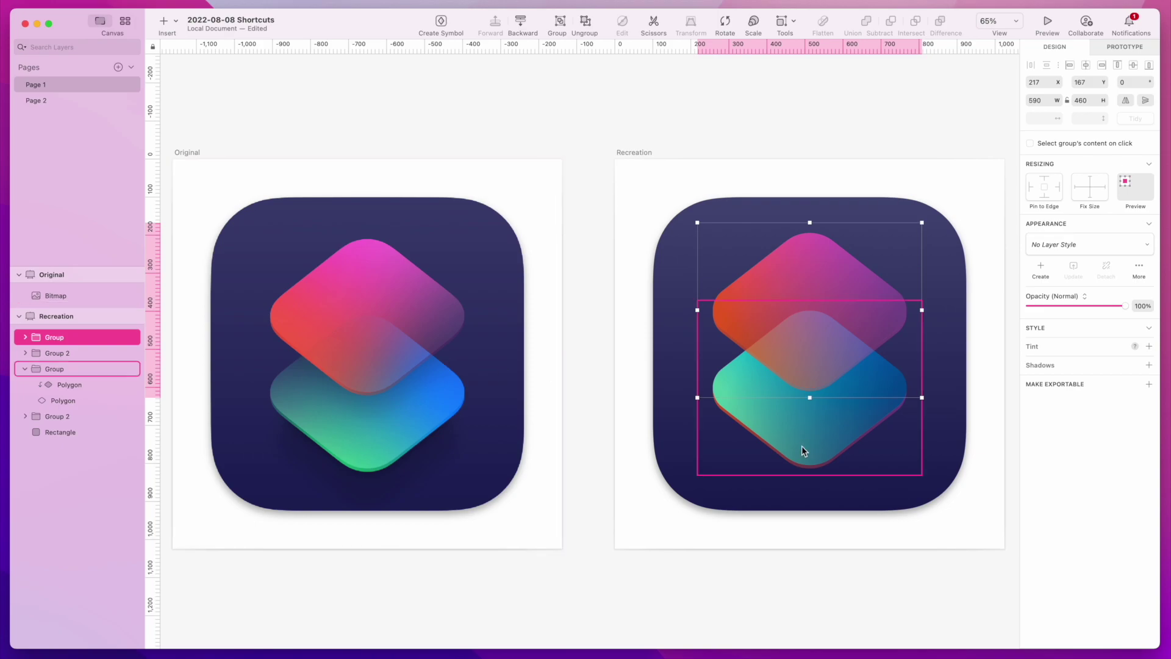
Set both gradient stops of the lower edge path to blue 0095FF
left_click(61, 384)
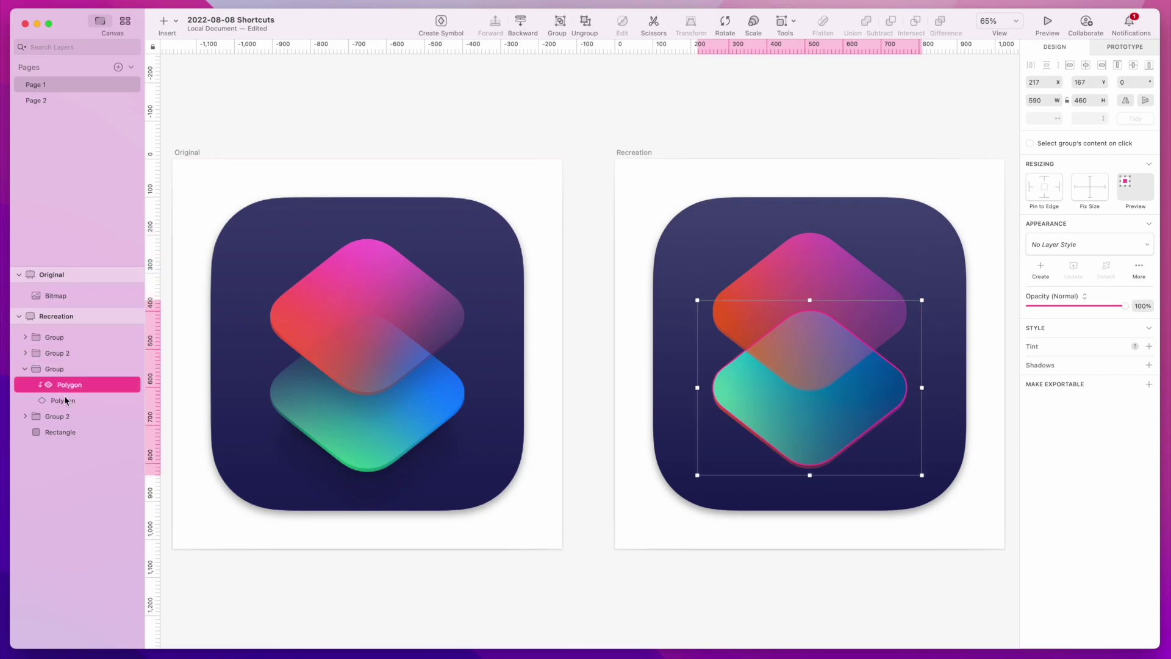
left_click(31, 417)
left_click(61, 432)
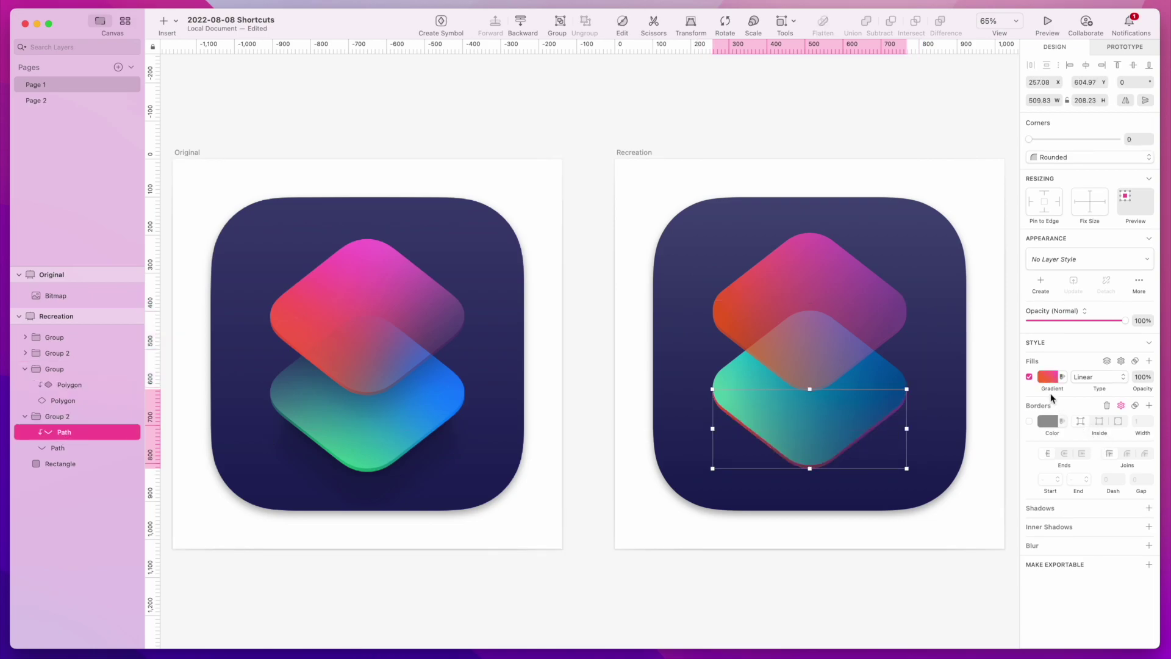
left_click(1044, 376)
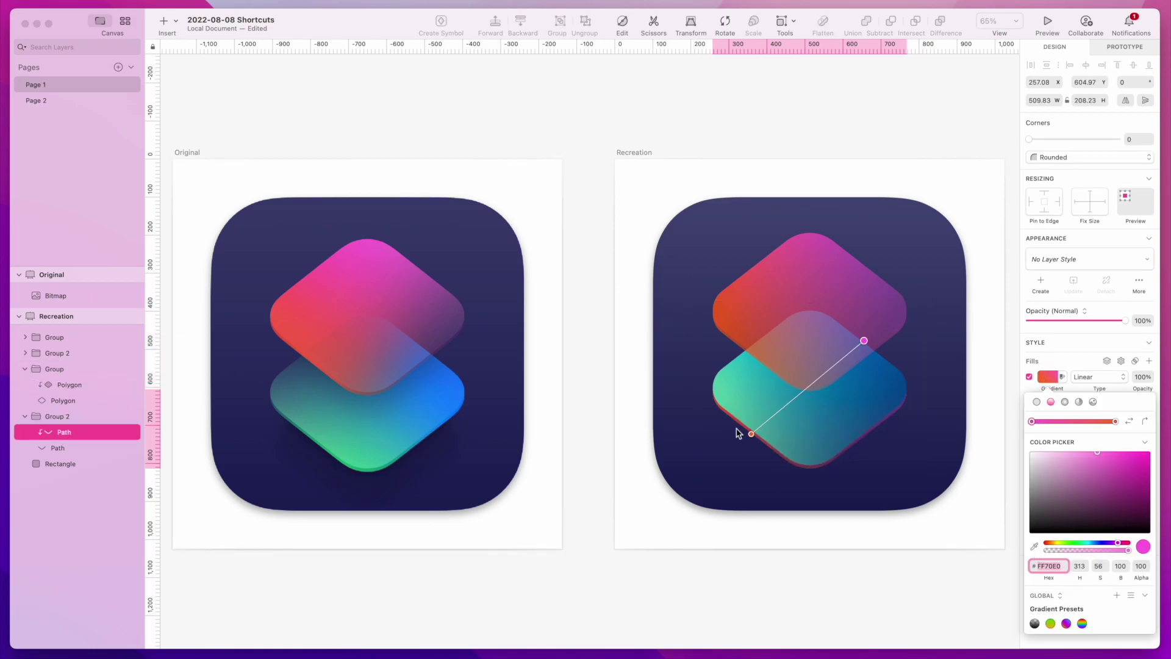
left_click(74, 385)
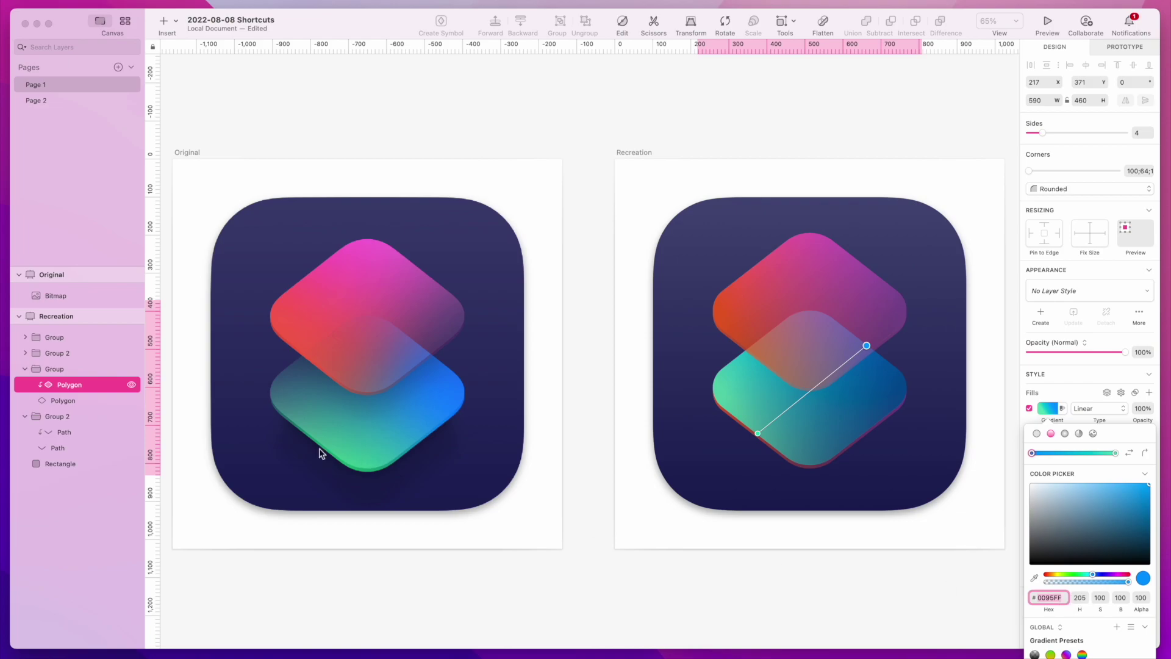
left_click(64, 432)
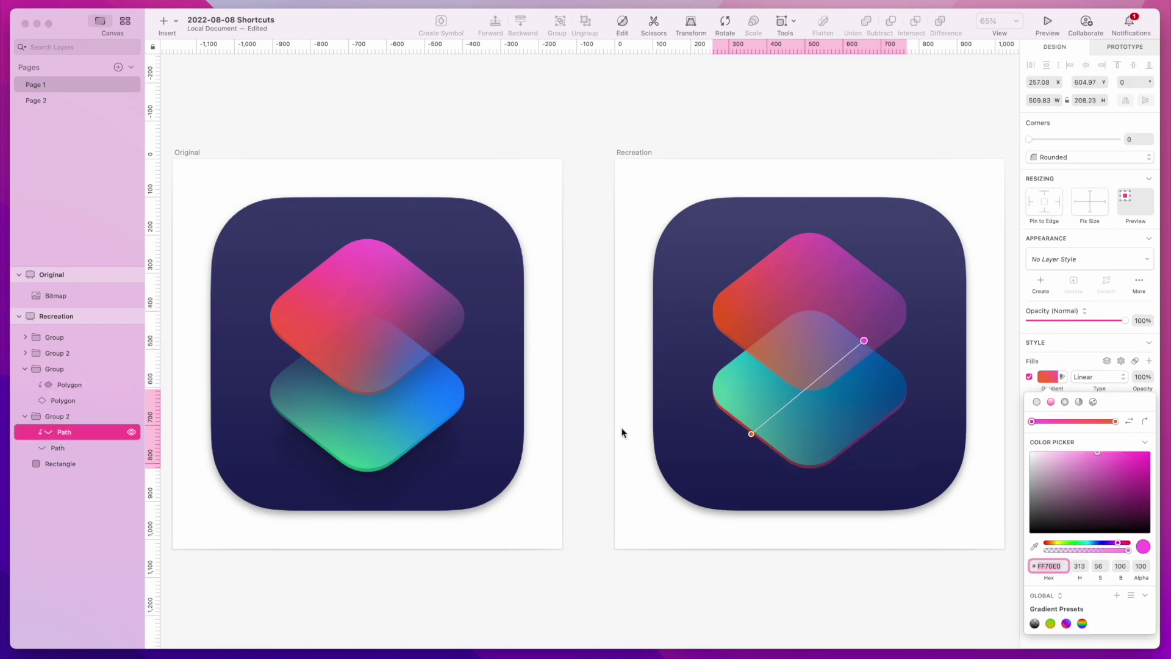
left_click(1115, 421)
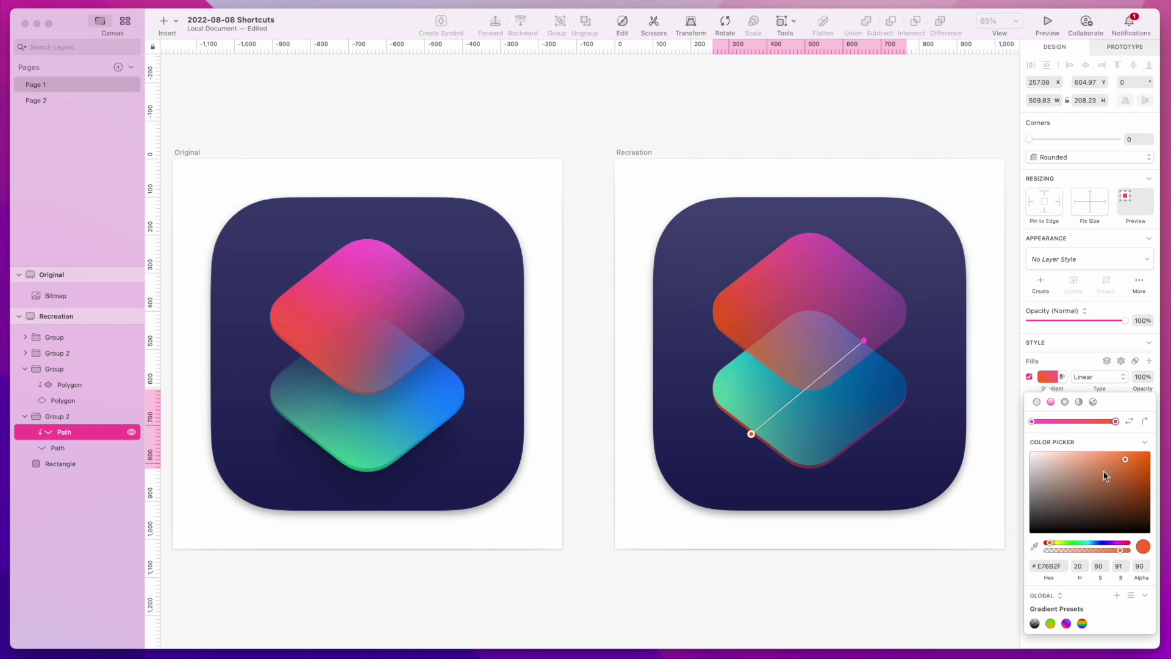
left_click(1061, 565)
type("0095FF")
key("Return")
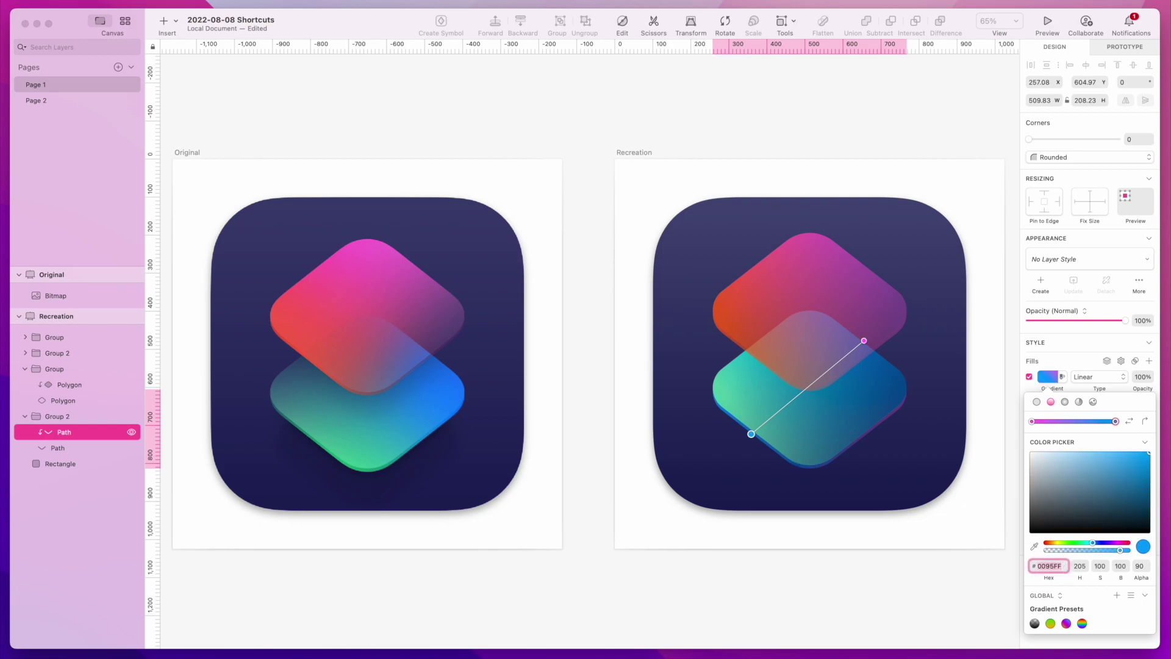
left_click(1031, 421)
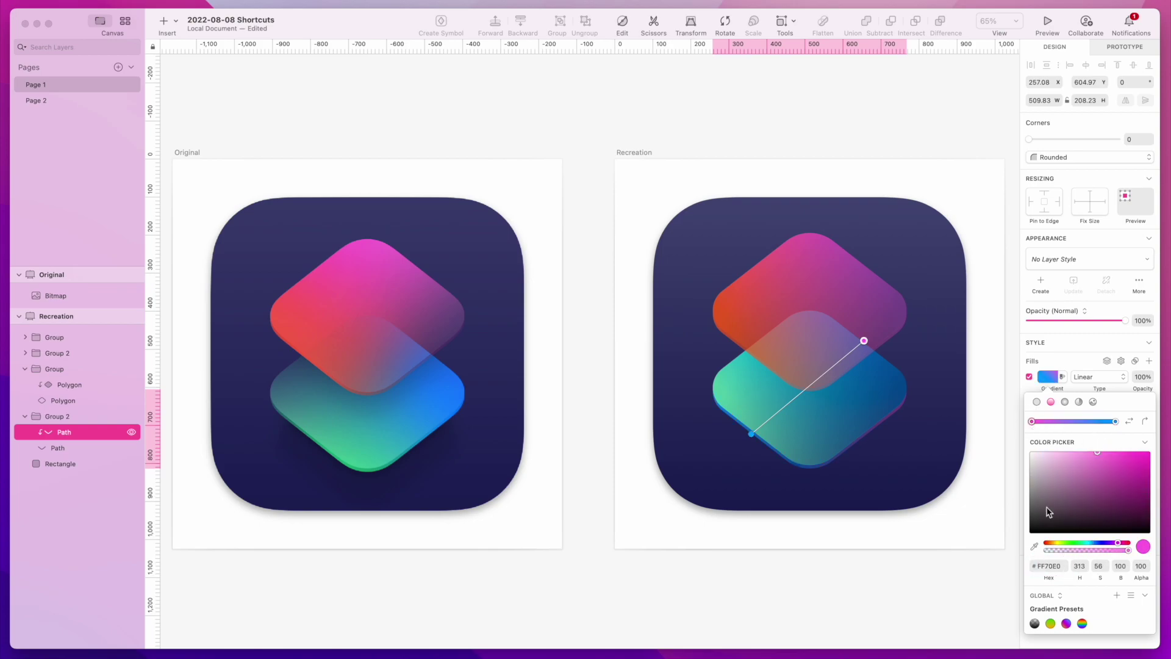
type("0095FF")
key("Return")
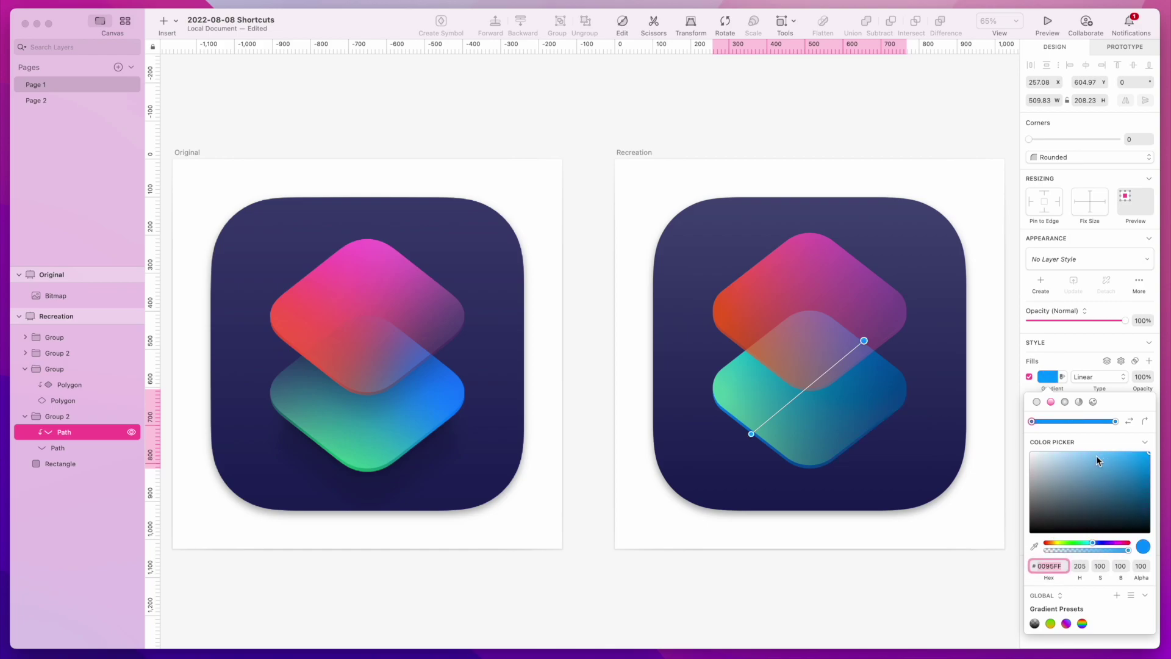
Copy mint 84E2BB from the lower diamond into the edge path's end stop
left_click(1116, 421)
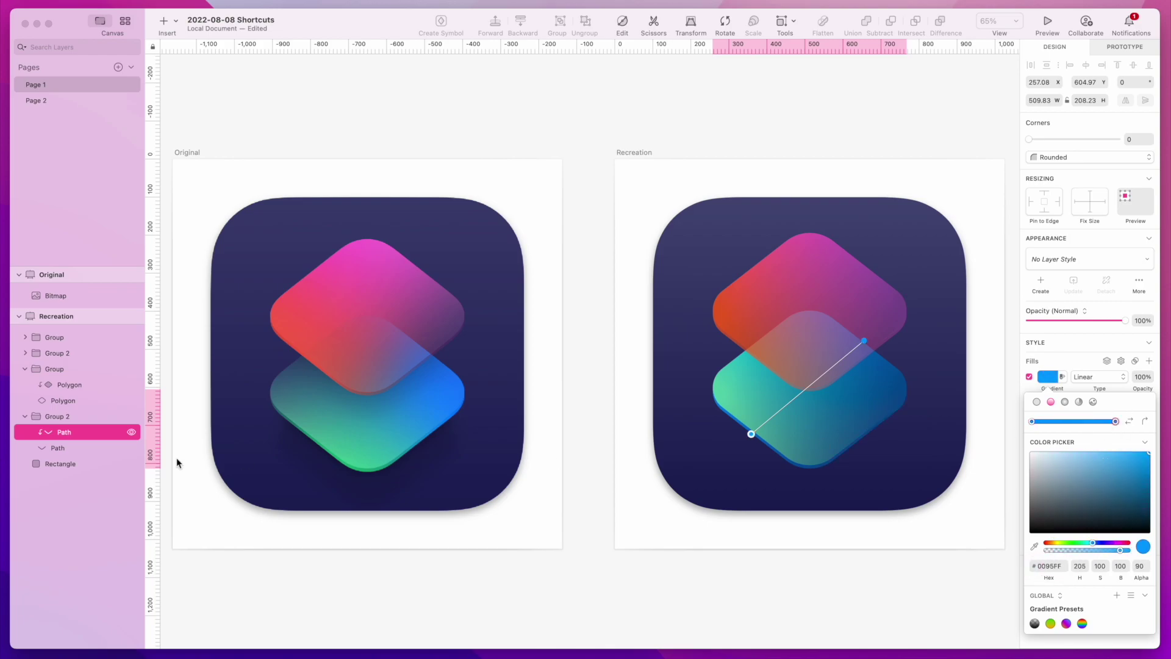
double_click(65, 386)
left_click(1116, 453)
left_click(1056, 600)
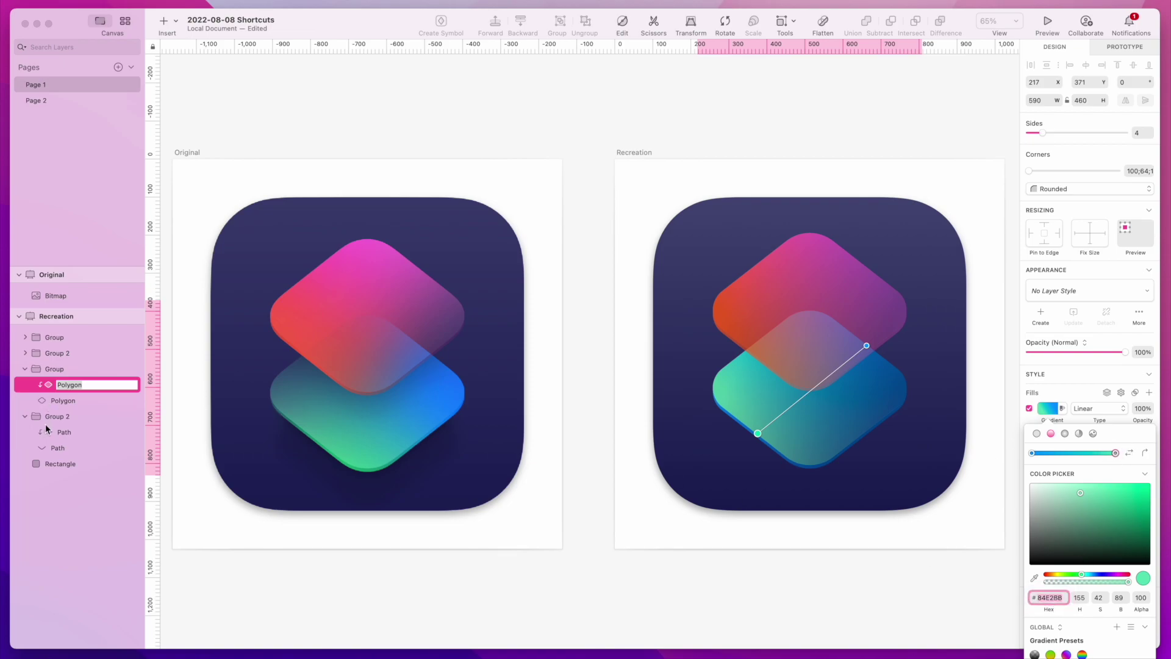
left_click(64, 432)
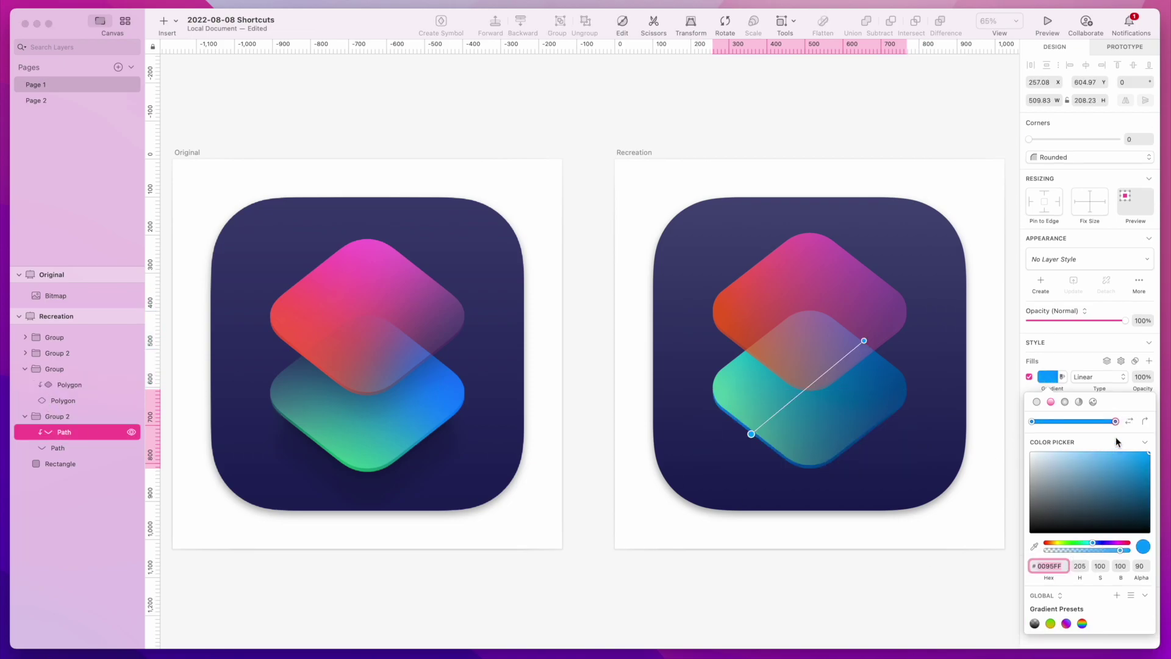
left_click(1115, 422)
left_click(1062, 566)
type("84E2BB")
key("Return")
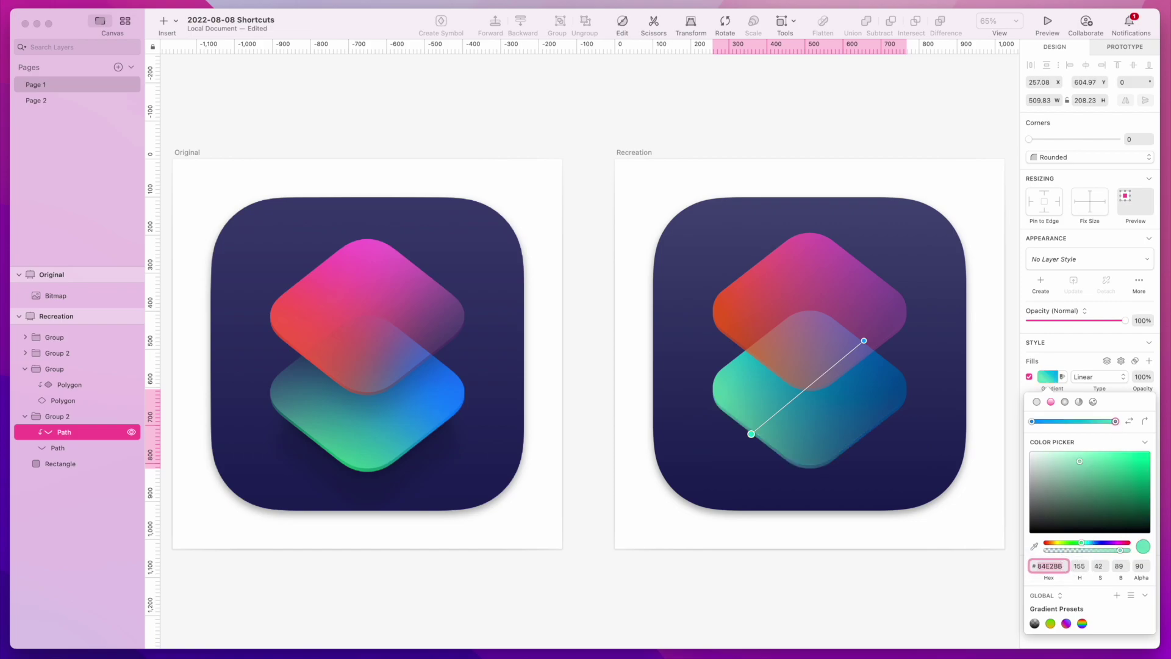
left_click(860, 577)
left_click(885, 573)
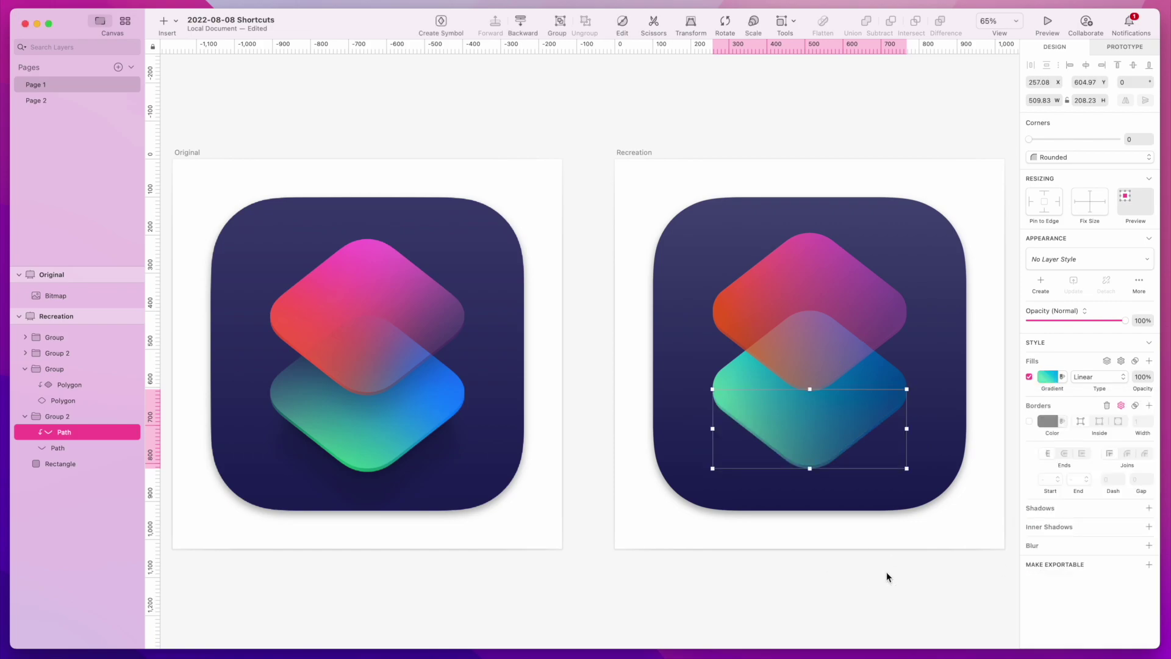
Raise one stop of the upper diamond's shading gradient to 40 opacity
left_click(936, 566)
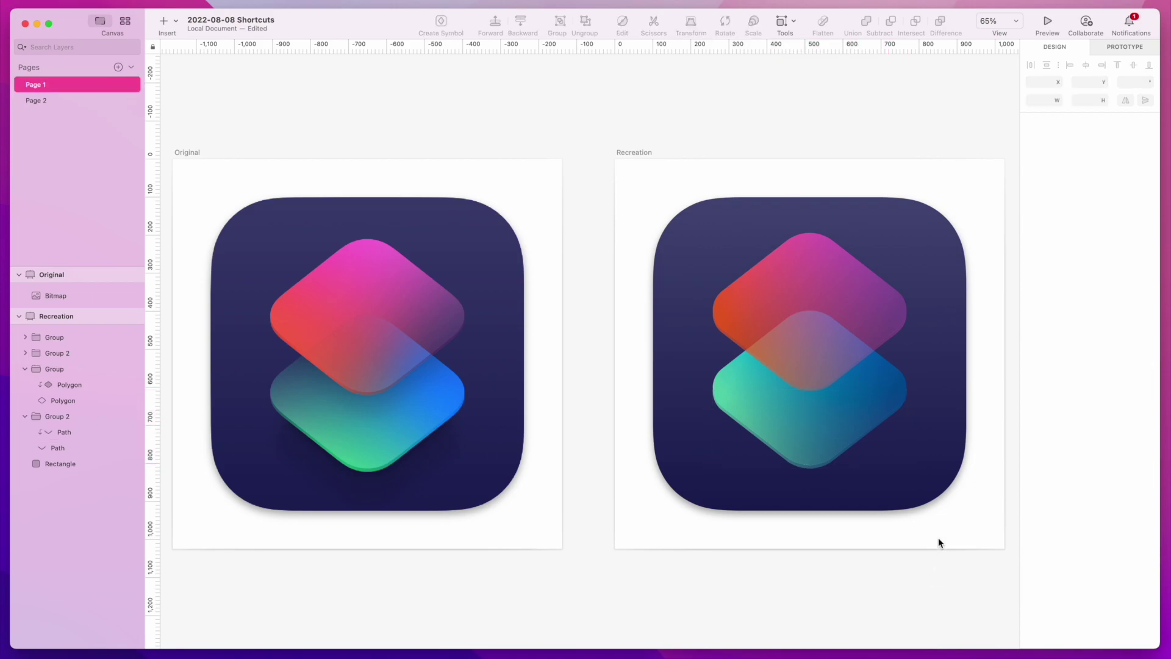
left_click(25, 336, "alt")
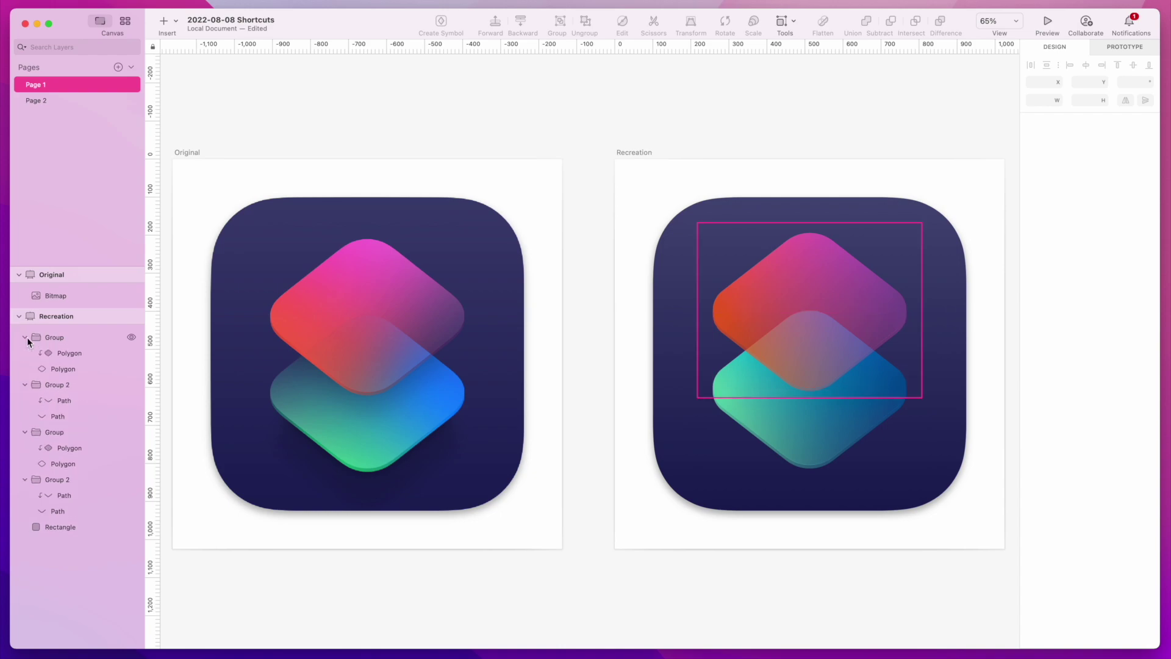
left_click(67, 368)
left_click(1050, 410)
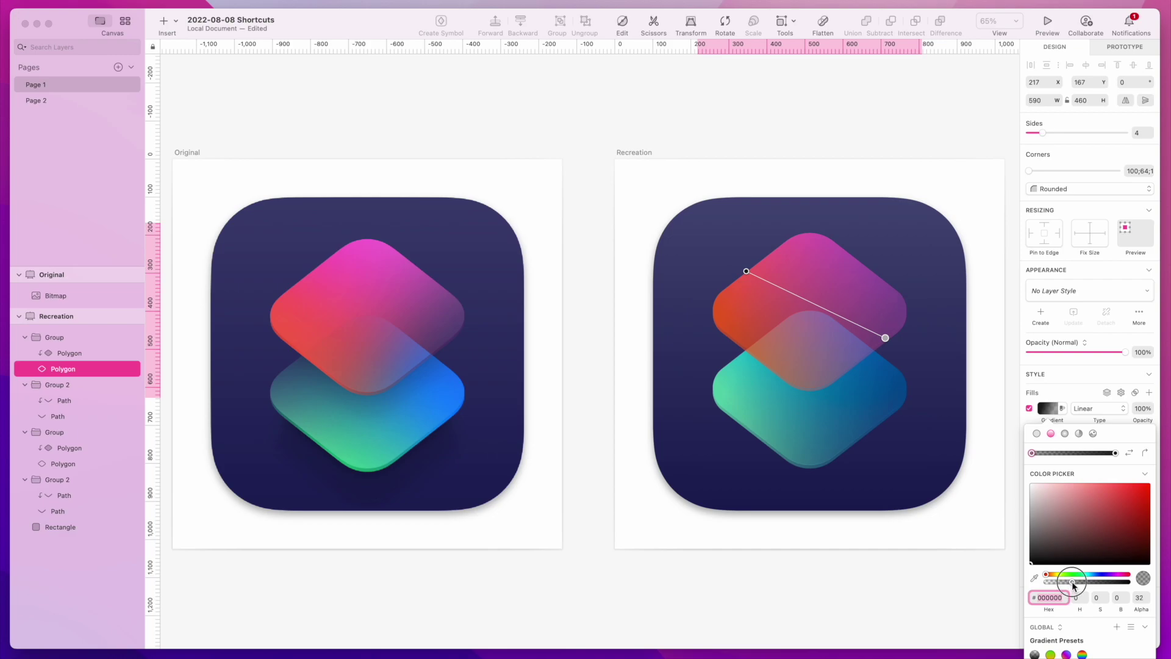
left_click_drag(1071, 580, 1079, 585)
left_click(1077, 583)
Re-angle the shading gradient diagonally and lower its other stop to 80 opacity
left_click_drag(885, 338, 873, 347)
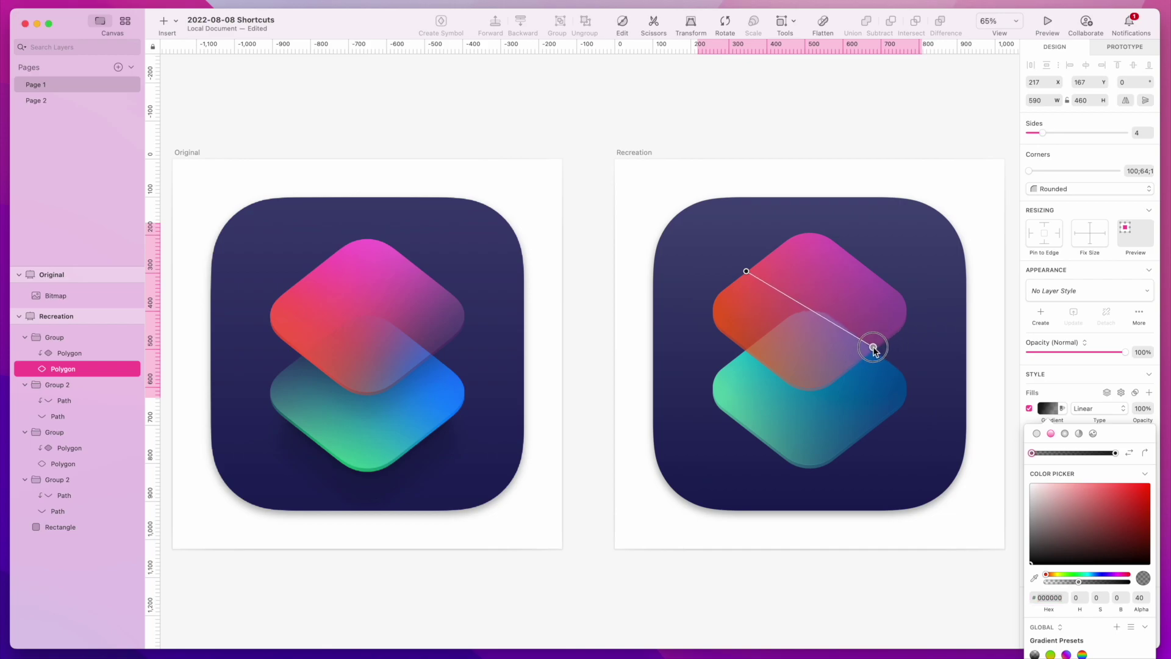
left_click_drag(746, 274, 822, 303)
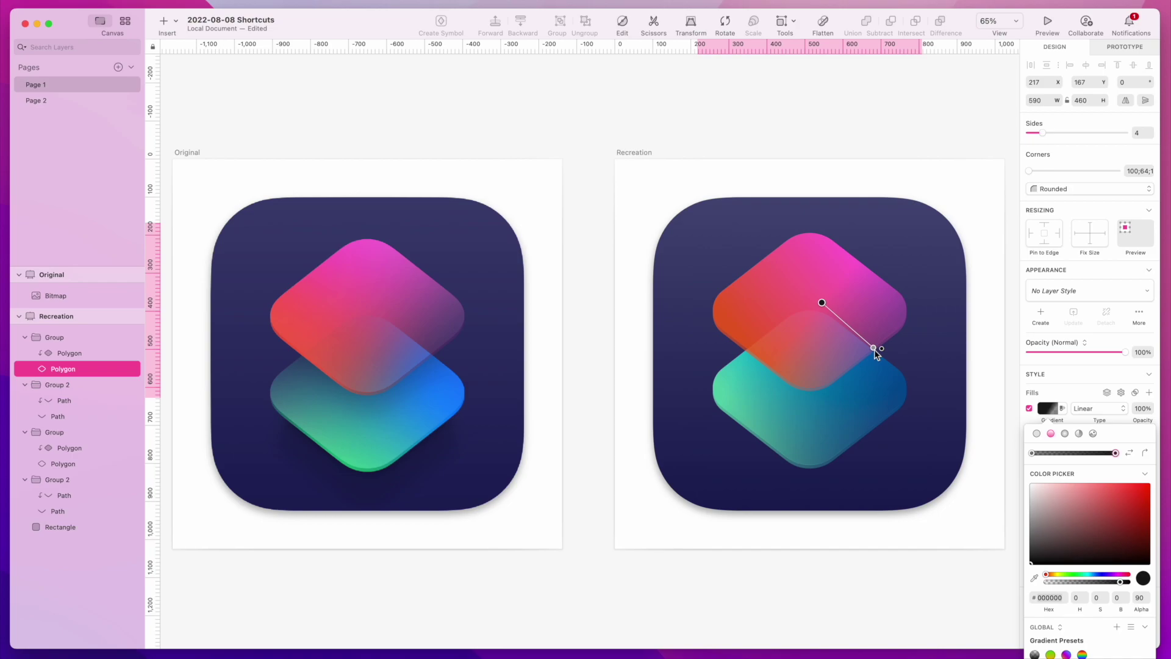
left_click_drag(875, 351, 904, 303)
mouse_move(824, 303)
left_mouse_down()
mouse_move(811, 327)
mouse_move(847, 312)
mouse_move(893, 348)
mouse_move(818, 309)
left_mouse_up()
left_click_drag(1120, 581, 1117, 585)
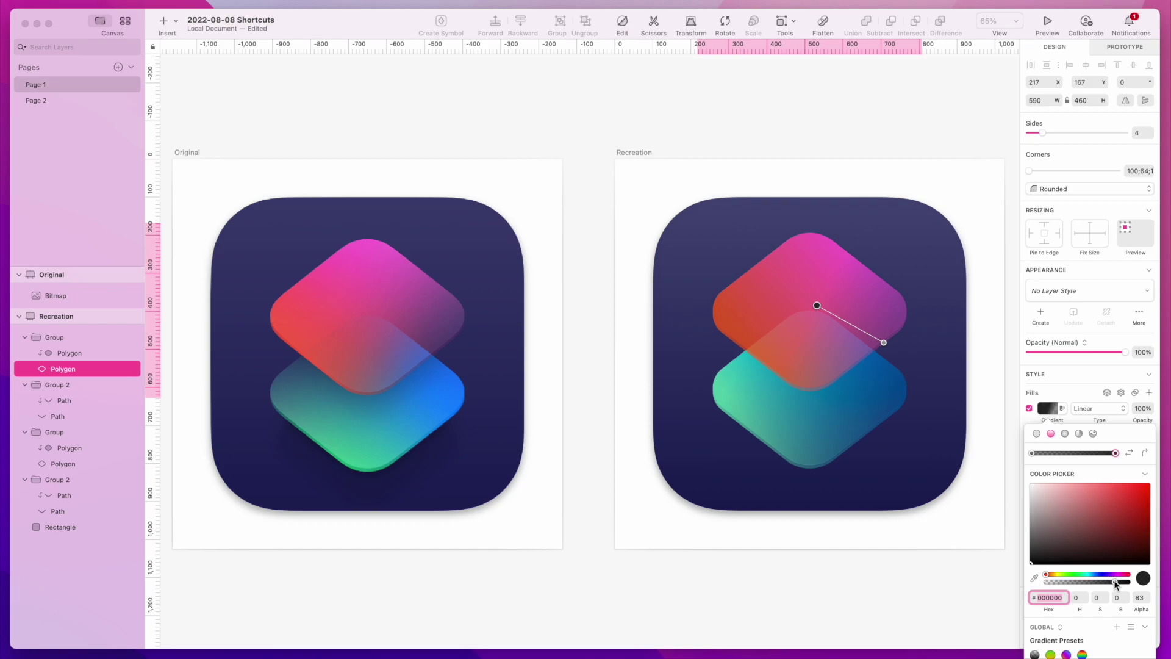
left_click_drag(1114, 582, 1113, 584)
left_click(863, 597)
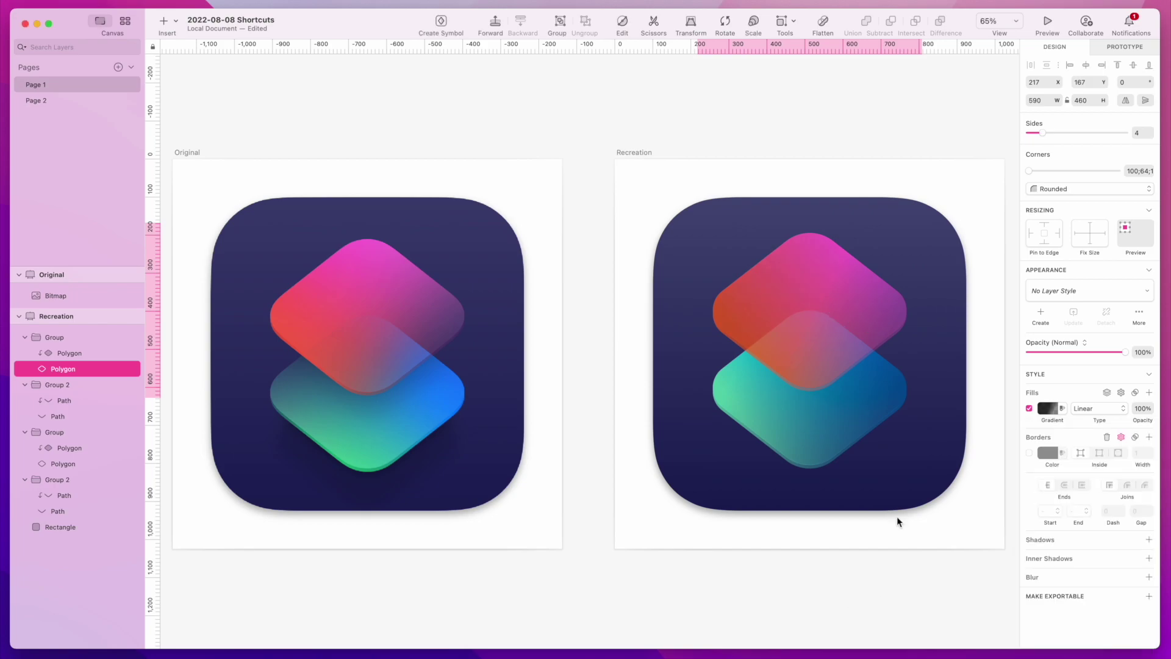
Move the dark gradient on the upper diamond's Group 2 path toward the centre and right
left_click(799, 455)
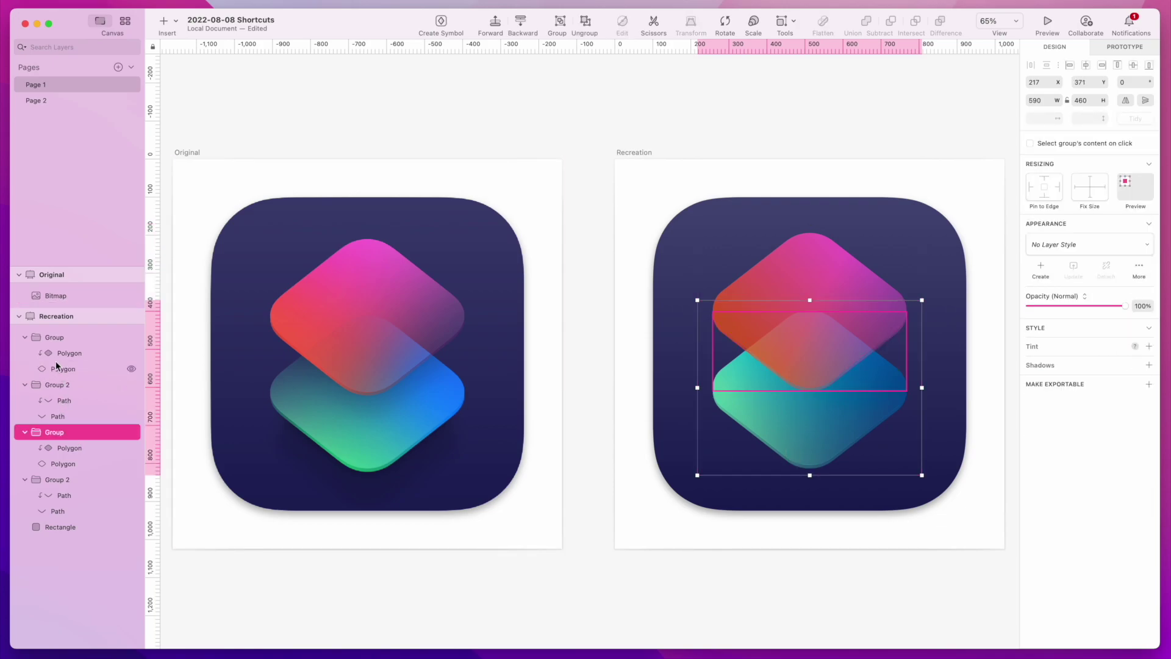
left_click(58, 402)
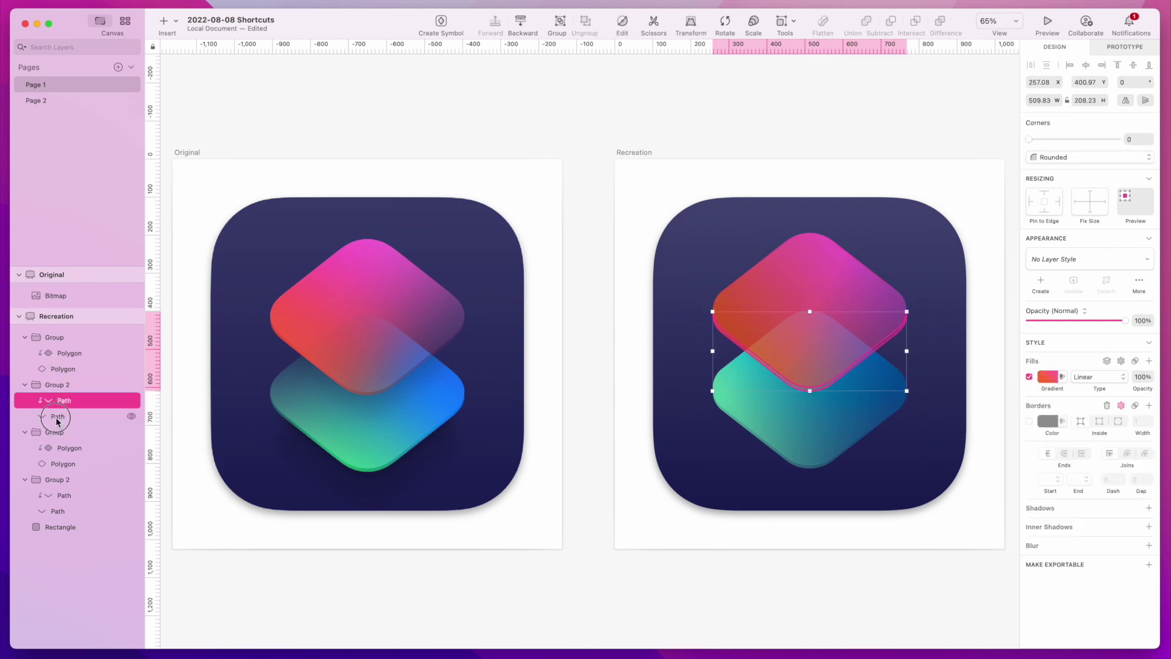
left_click(58, 418)
left_click(64, 369)
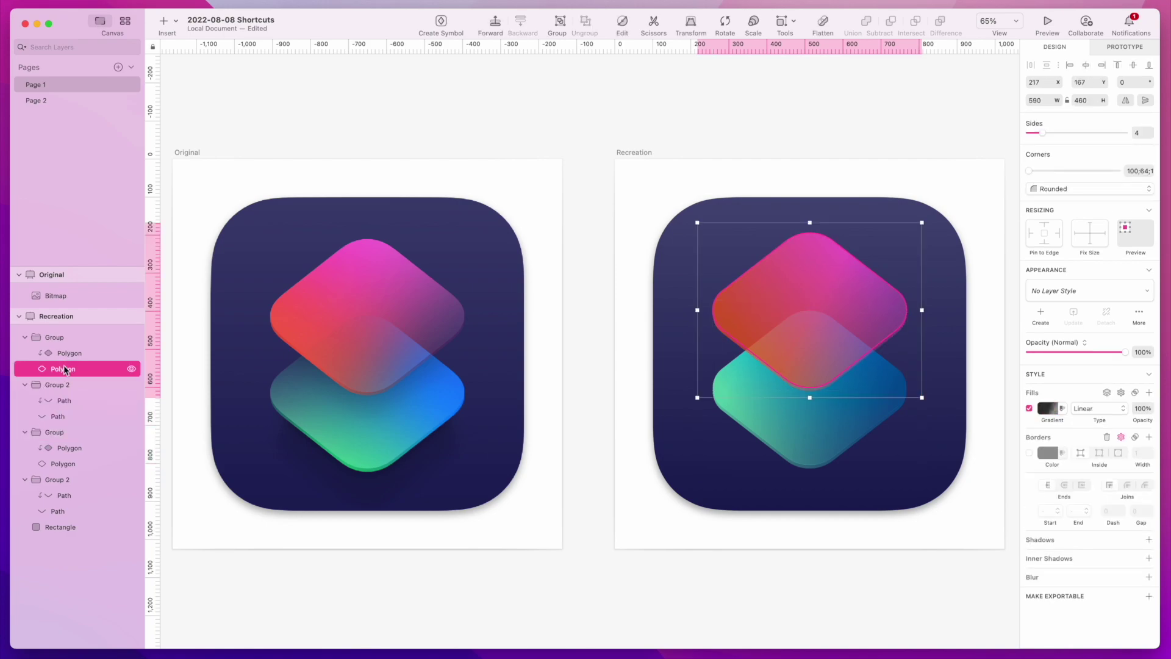
left_click(1047, 410)
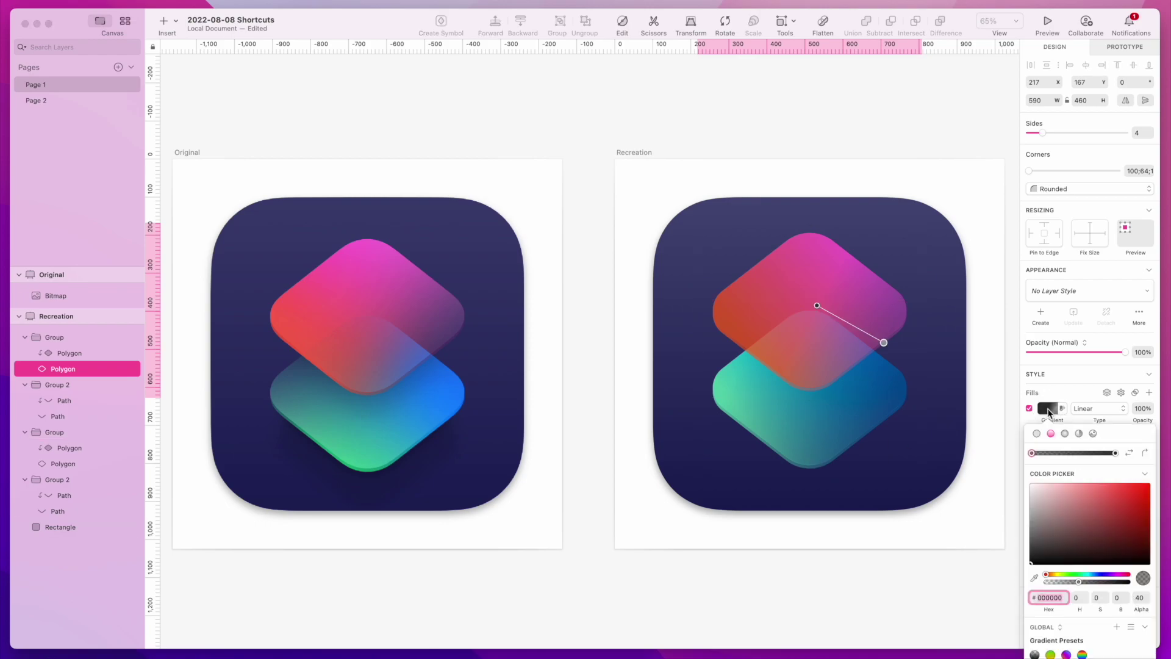
left_click(1116, 453)
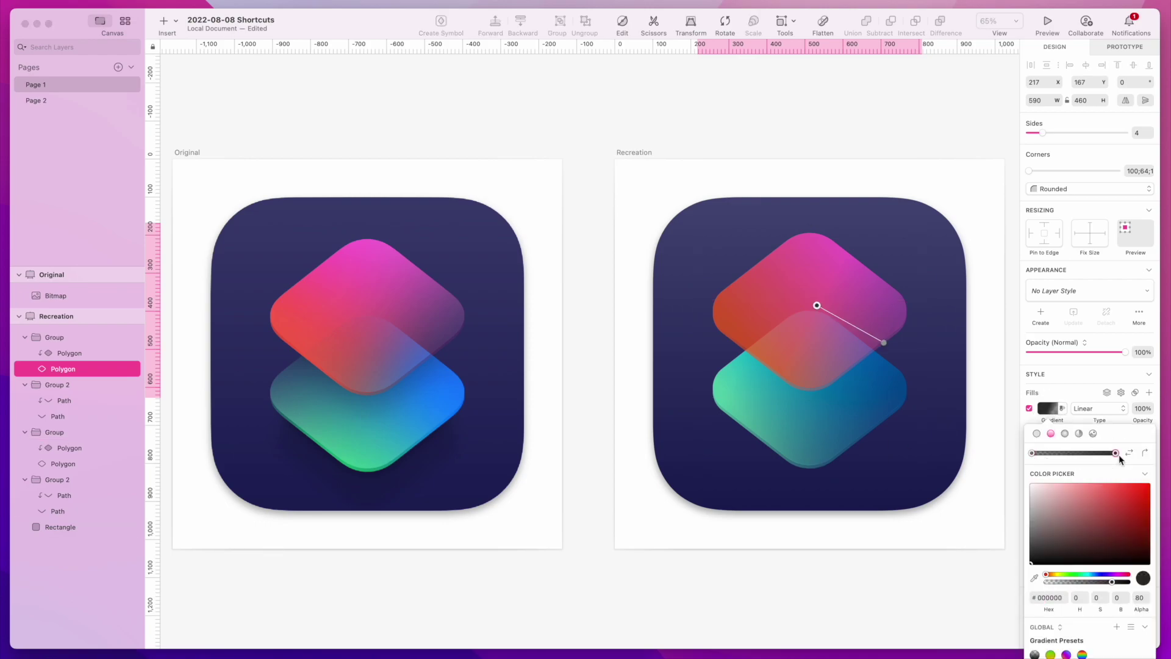
left_click(52, 416)
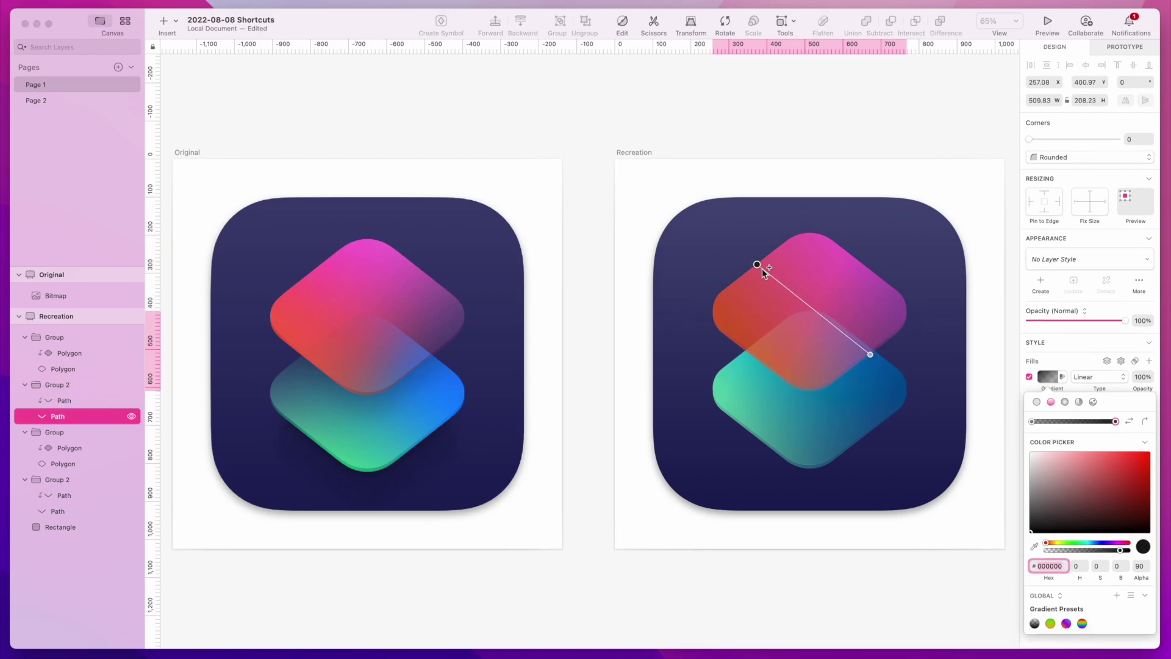
left_click_drag(757, 264, 822, 322)
mouse_move(870, 355)
left_mouse_down()
mouse_move(871, 343)
mouse_move(884, 348)
left_mouse_up()
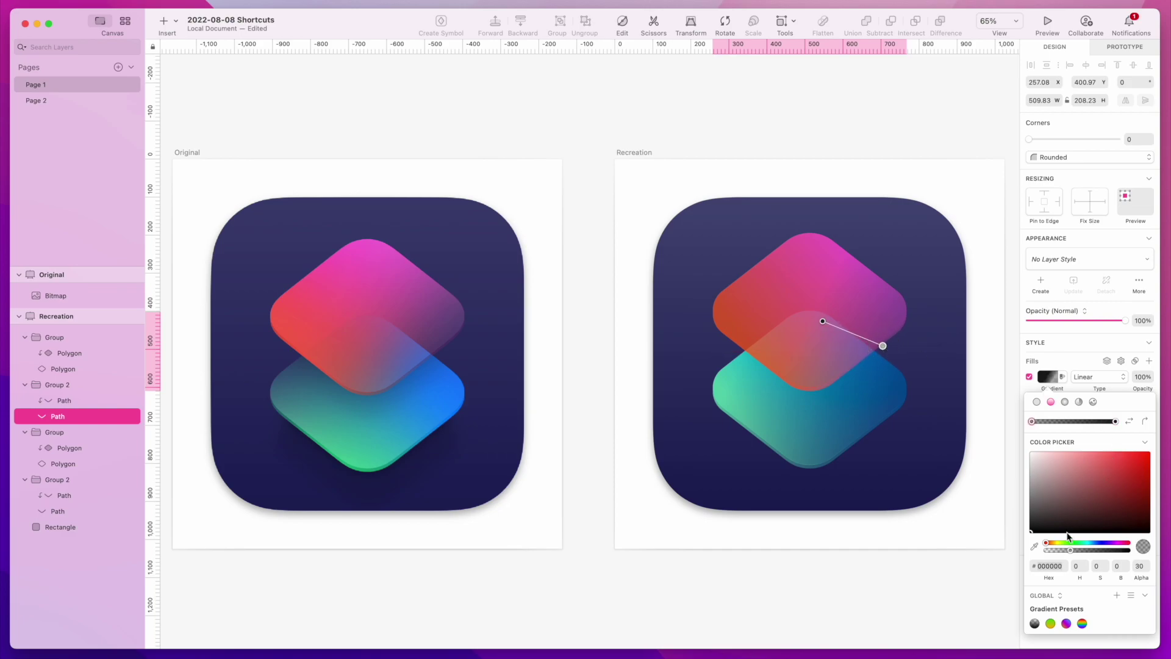
Set the path gradient's start stop to 40 and end stop to 80 opacity
left_click(1141, 566)
key("Return")
left_click(1115, 420)
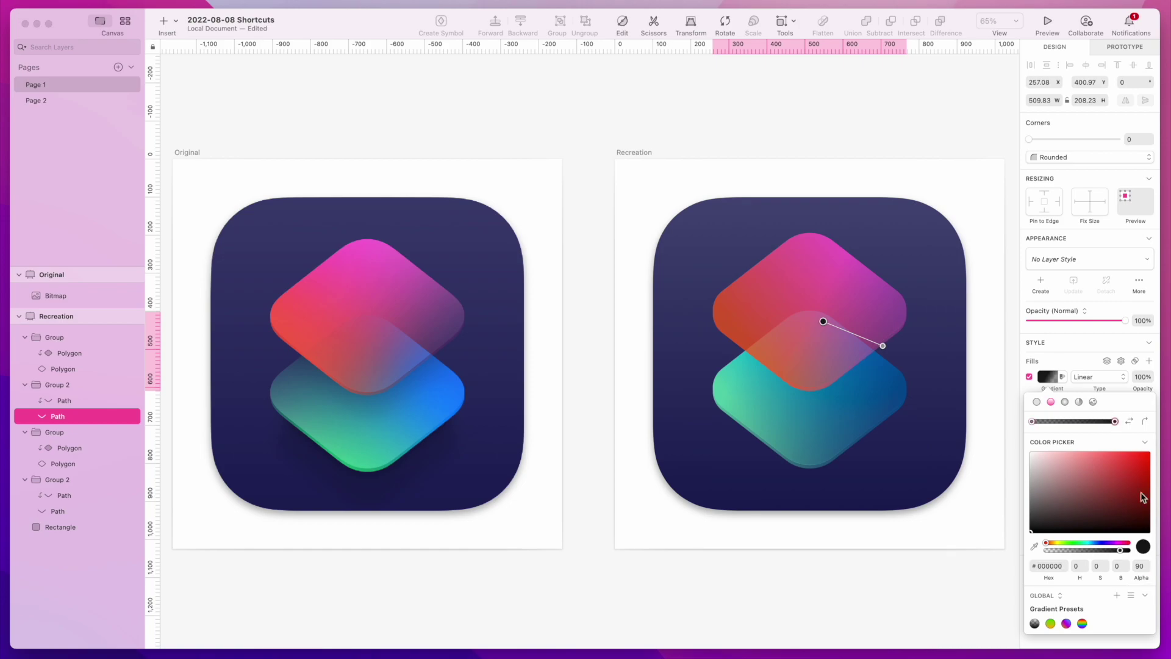
left_click(1137, 565)
type("80")
left_click(946, 541)
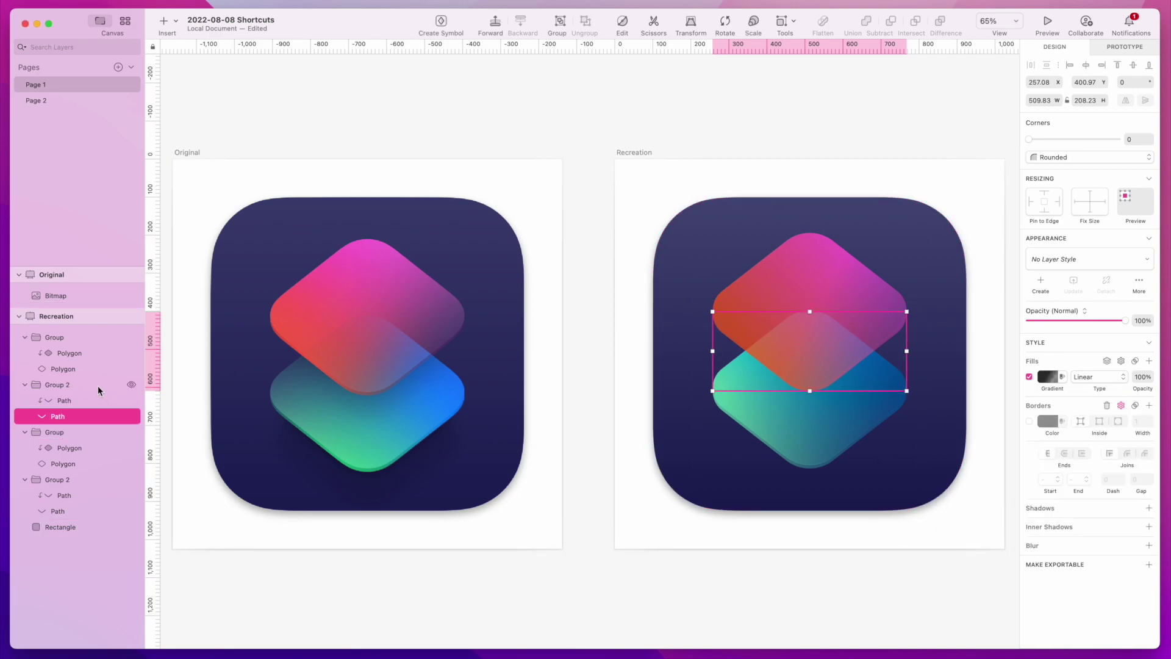
left_click(61, 368)
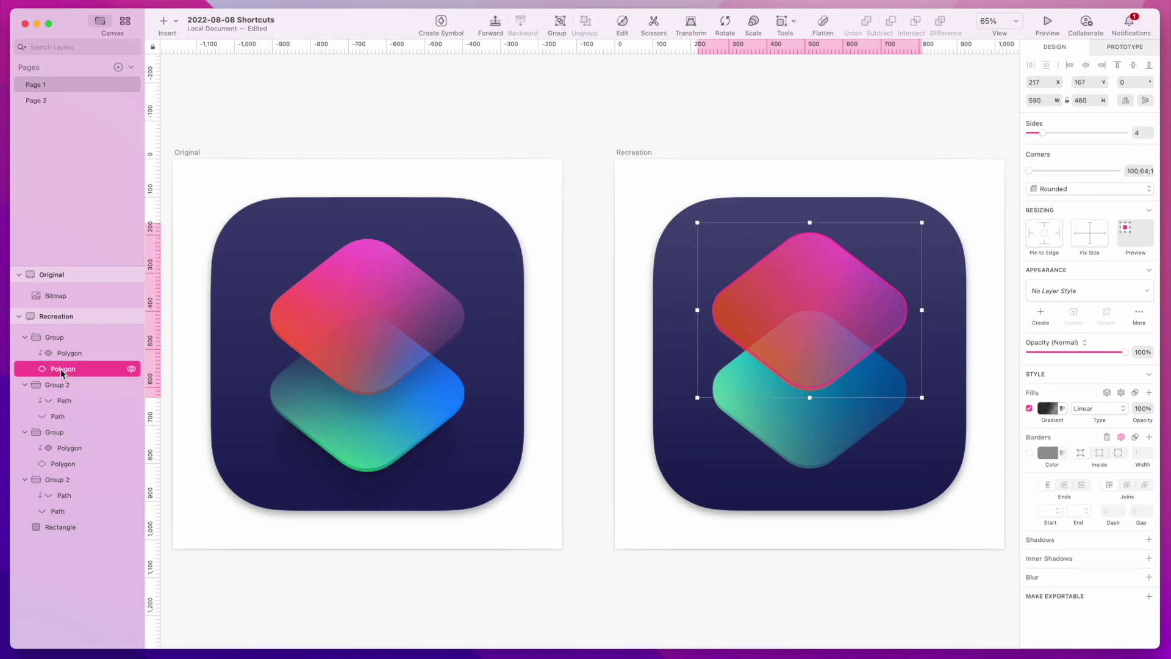
left_click(58, 416)
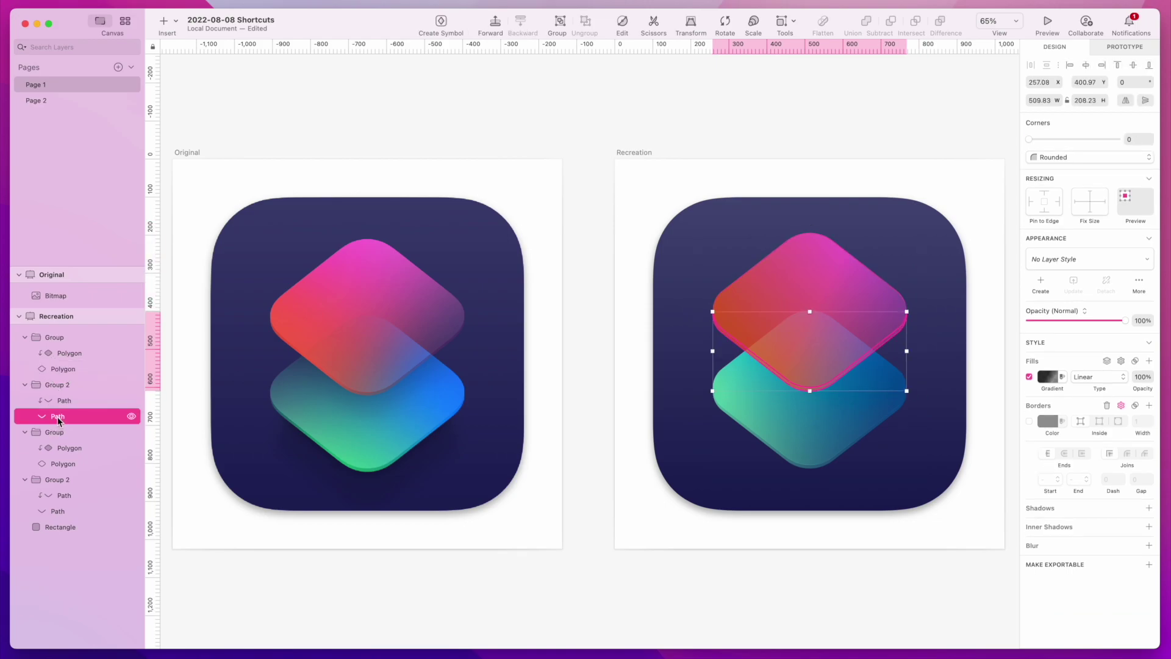
left_click(61, 464)
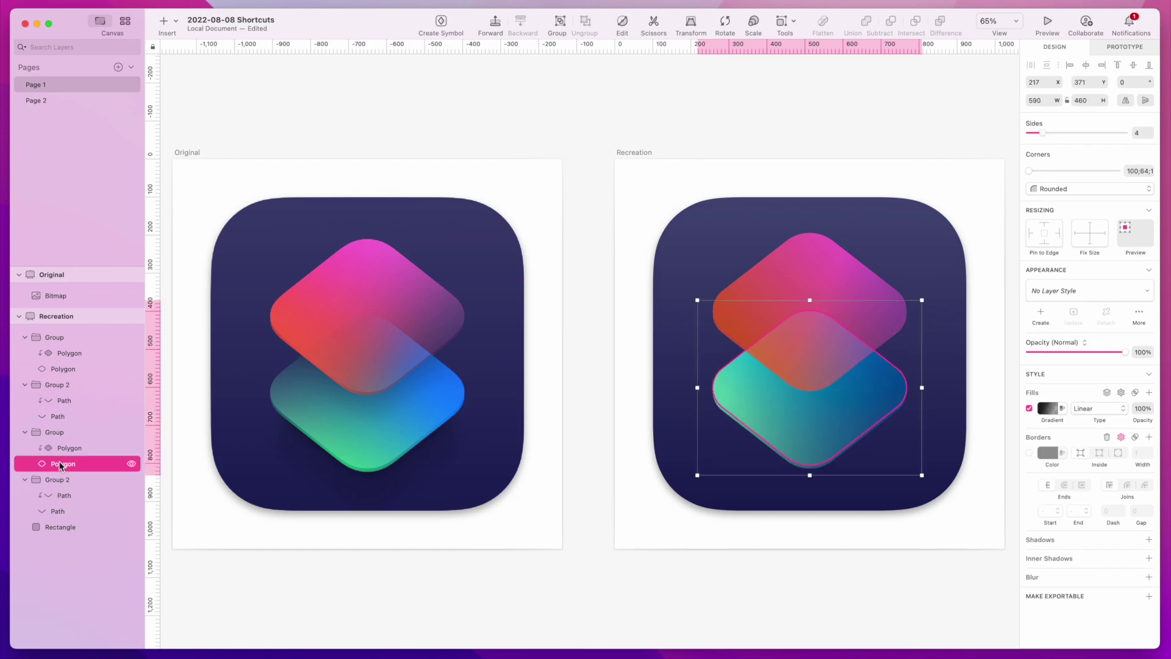
left_click(59, 512)
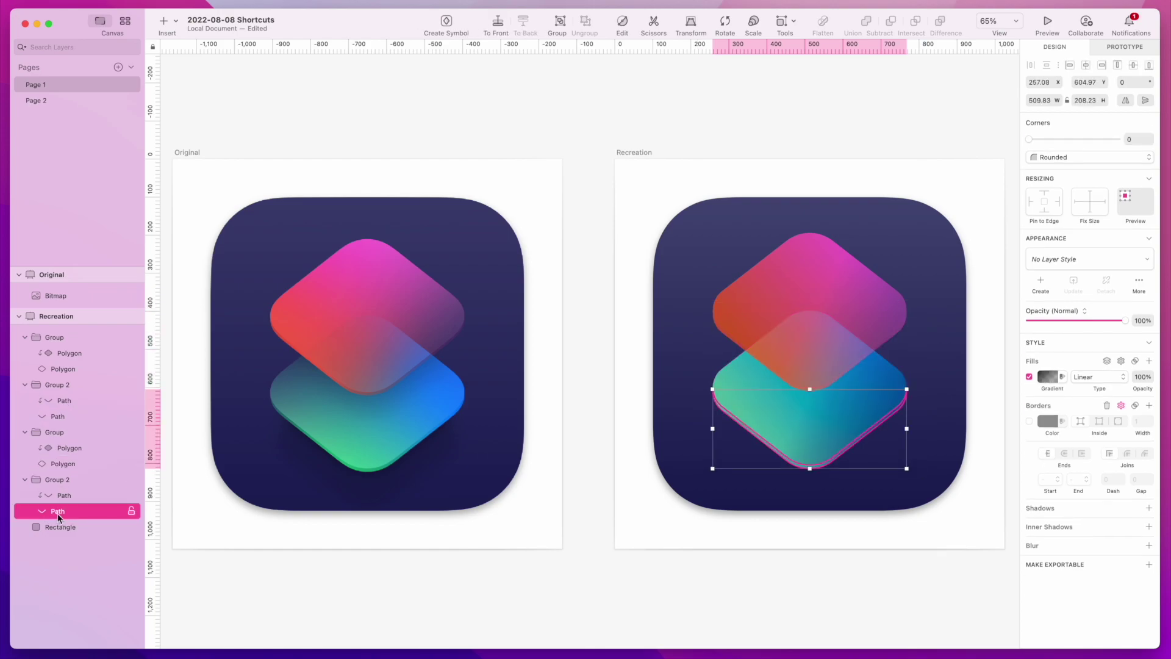
left_click(828, 602)
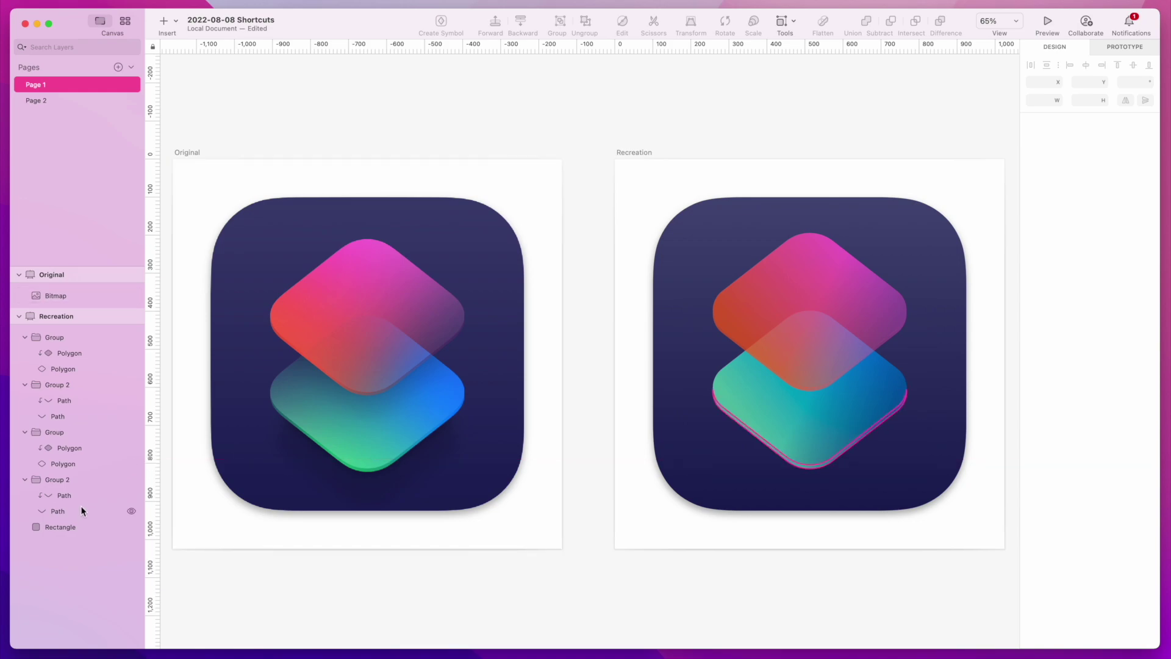
Hide Group 2's edge path and redirect the lower diamond's gradient toward the lower right
left_click(131, 511)
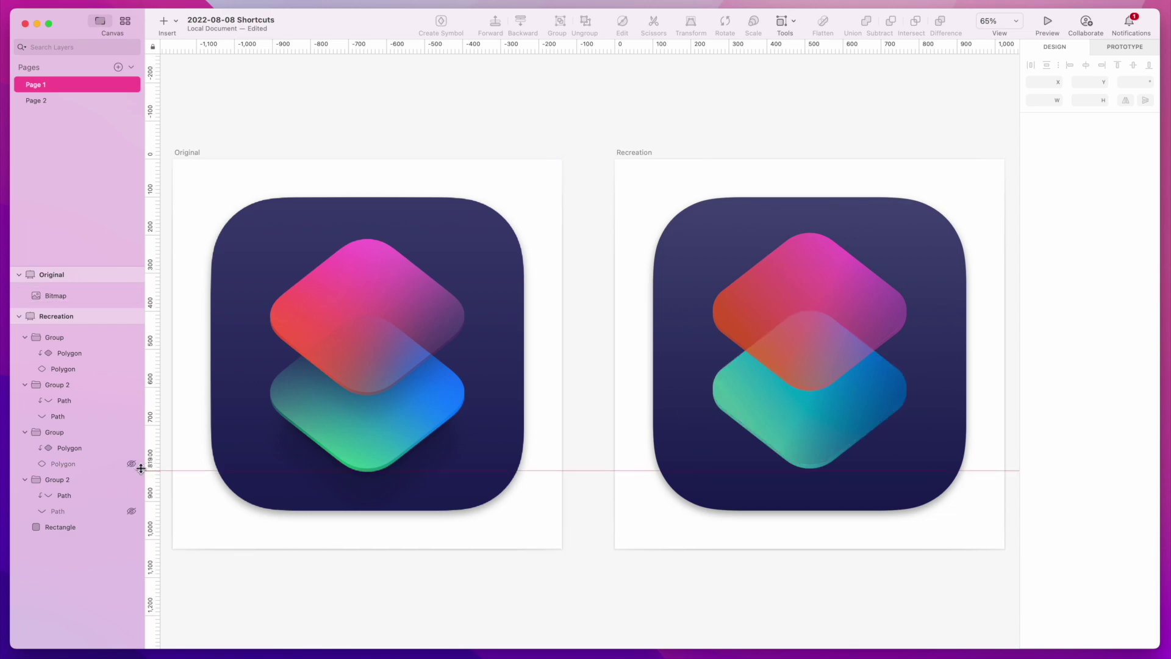
left_click(72, 448)
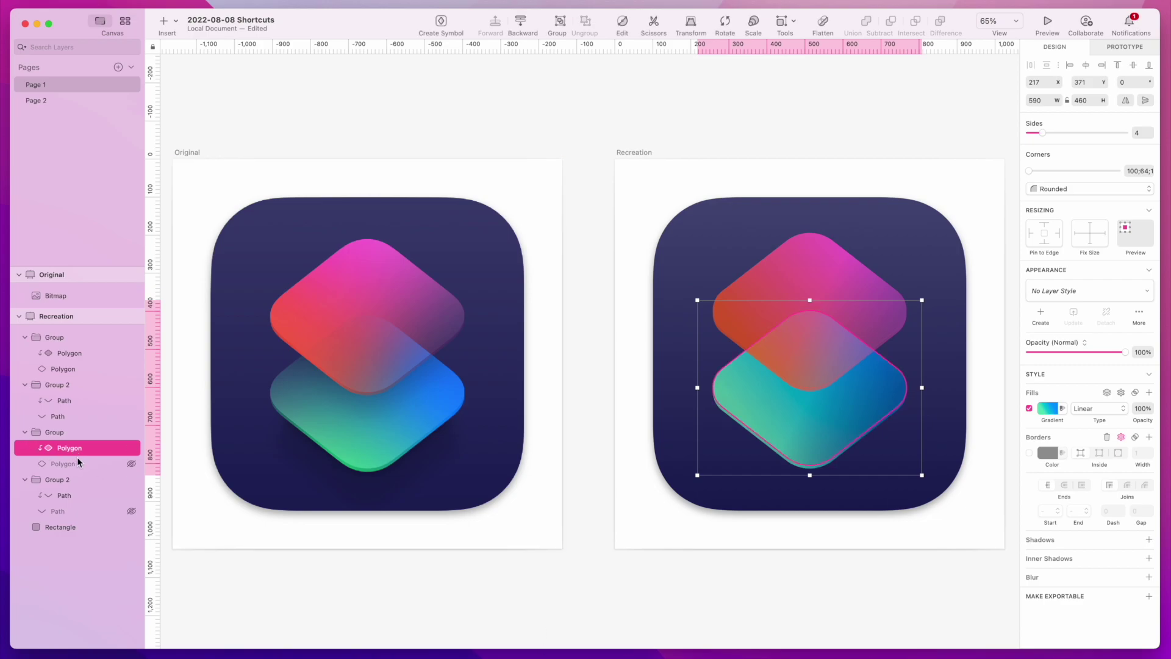
left_click(1048, 408)
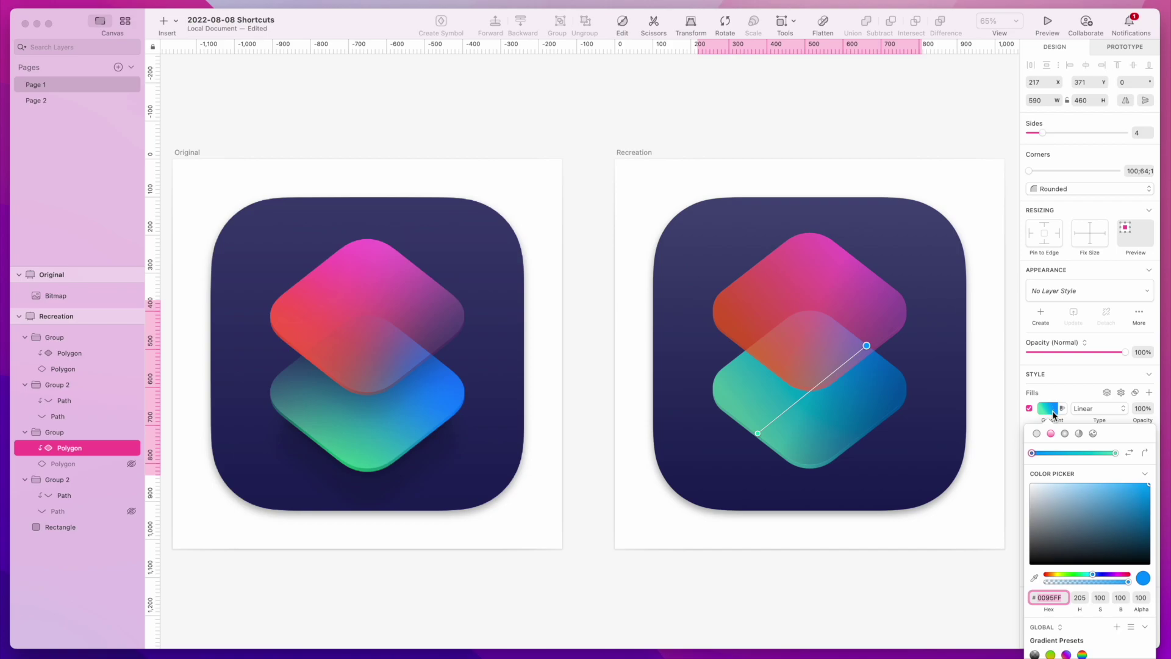
mouse_move(866, 346)
left_mouse_down()
mouse_move(842, 405)
mouse_move(908, 388)
mouse_move(854, 401)
mouse_move(836, 434)
mouse_move(867, 434)
mouse_move(864, 341)
left_mouse_up()
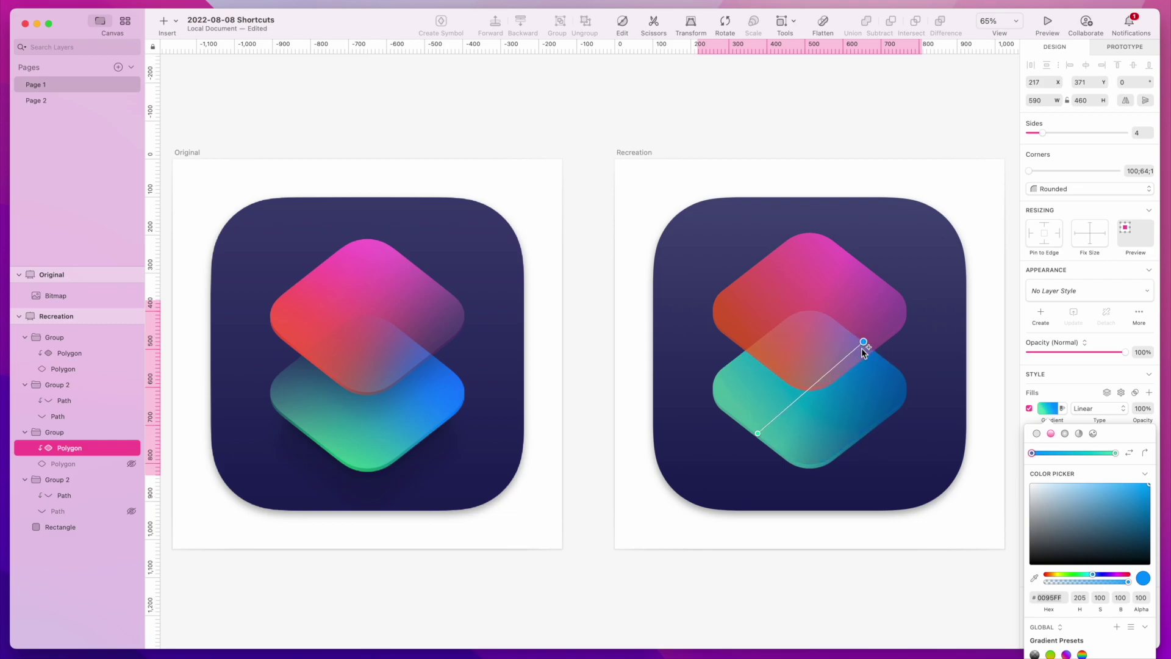
Set the gradient's blue stop to the original icon's blue, brightened to #2E7DFF
left_click(759, 433)
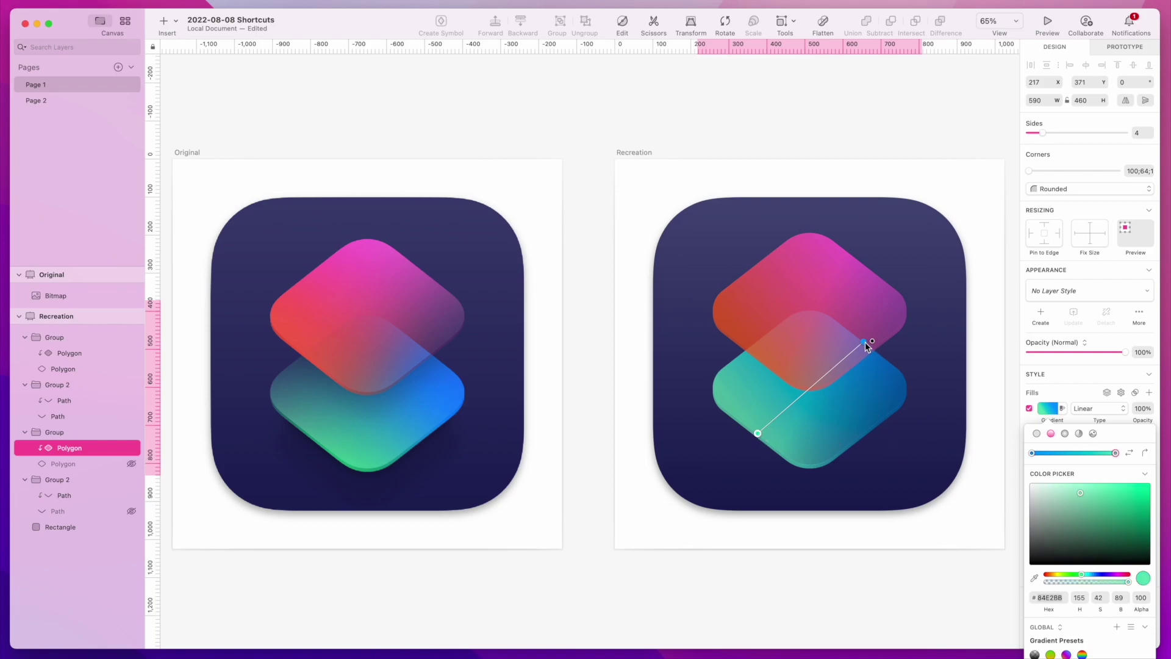
mouse_move(865, 342)
left_mouse_down()
mouse_move(852, 350)
mouse_move(863, 364)
mouse_move(863, 353)
left_mouse_up()
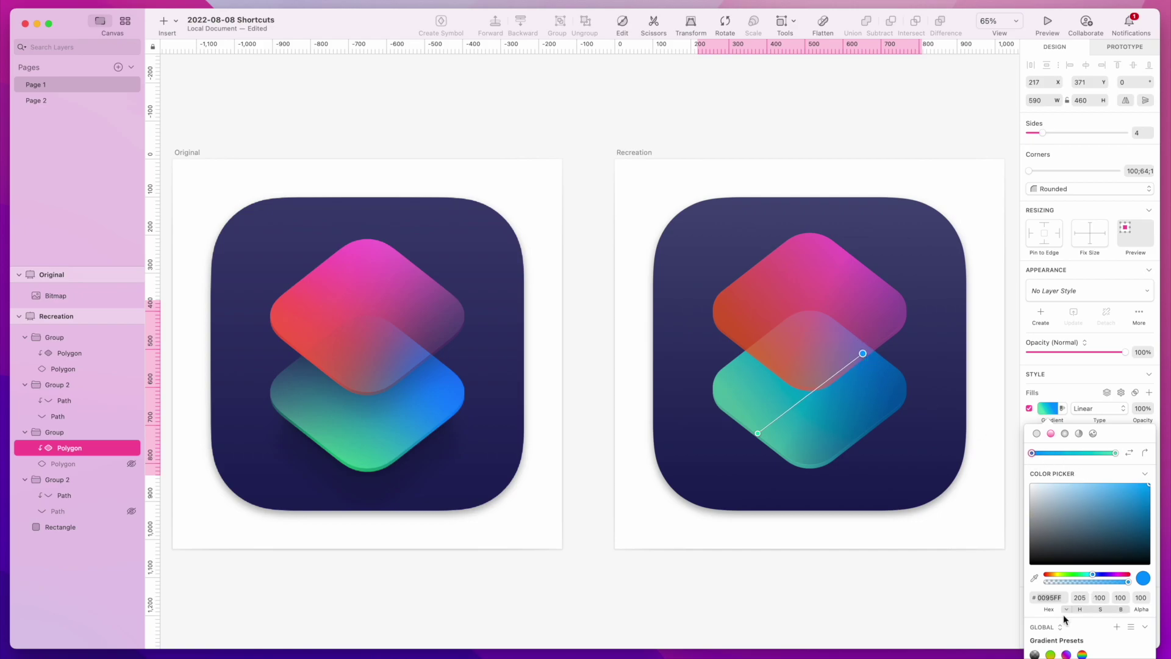
left_click_drag(1093, 576, 1091, 577)
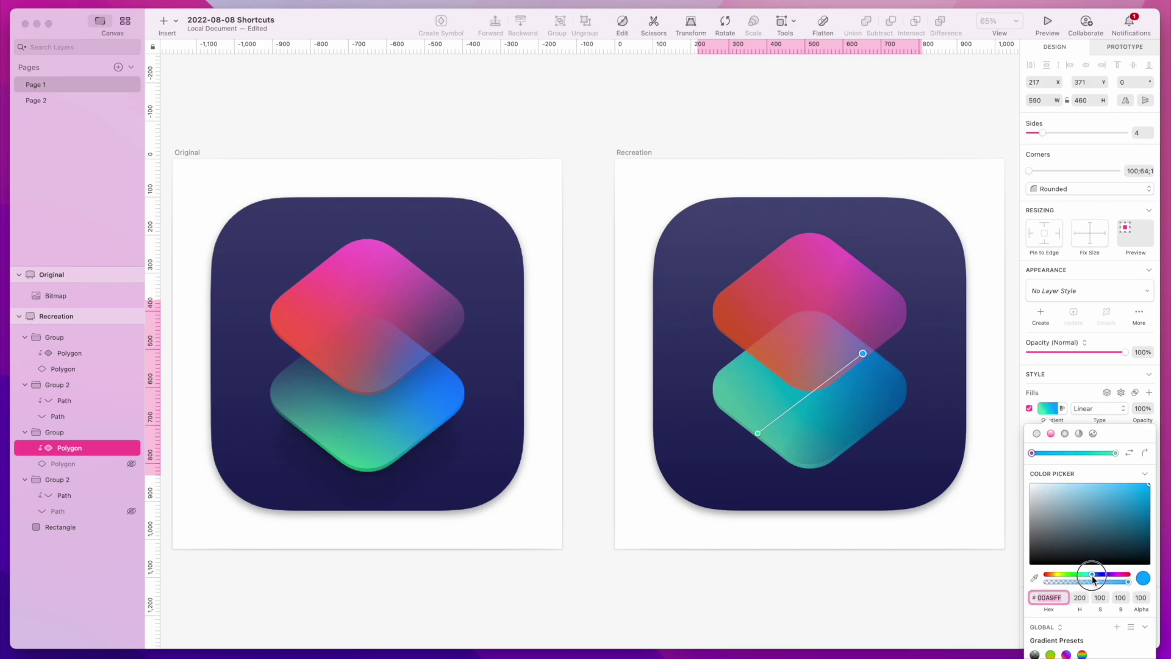
left_click(1035, 578)
left_click(446, 397)
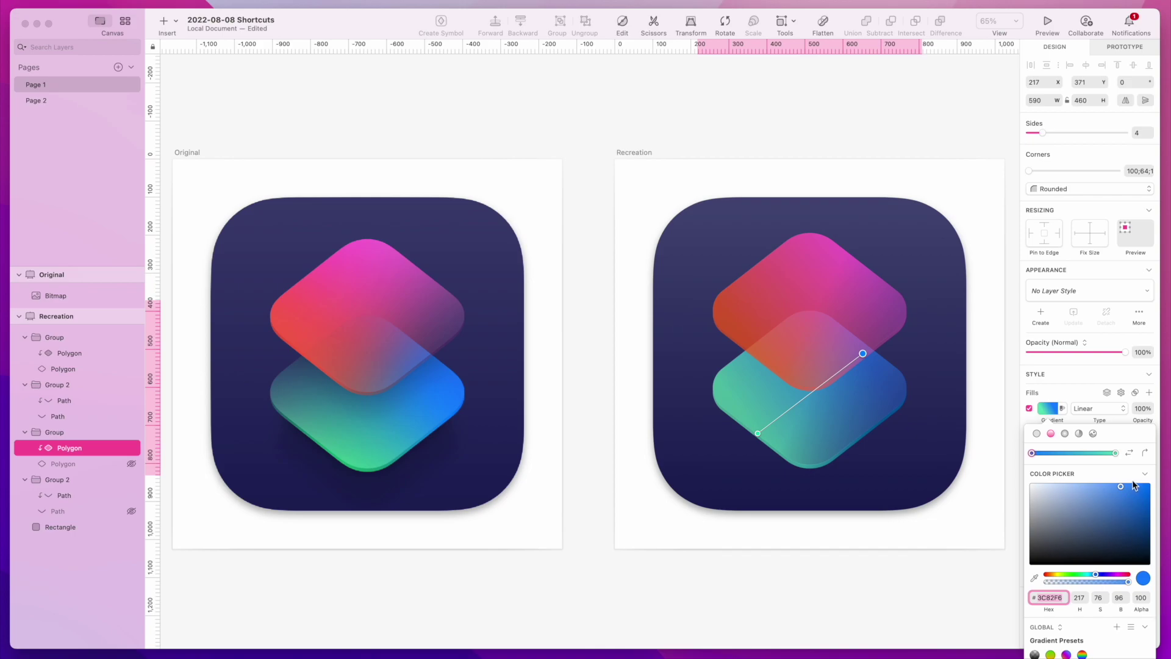
left_click_drag(1123, 489, 1128, 483)
mouse_move(863, 354)
left_mouse_down()
mouse_move(876, 350)
mouse_move(907, 394)
mouse_move(764, 423)
mouse_move(863, 349)
left_mouse_up()
left_click(63, 498)
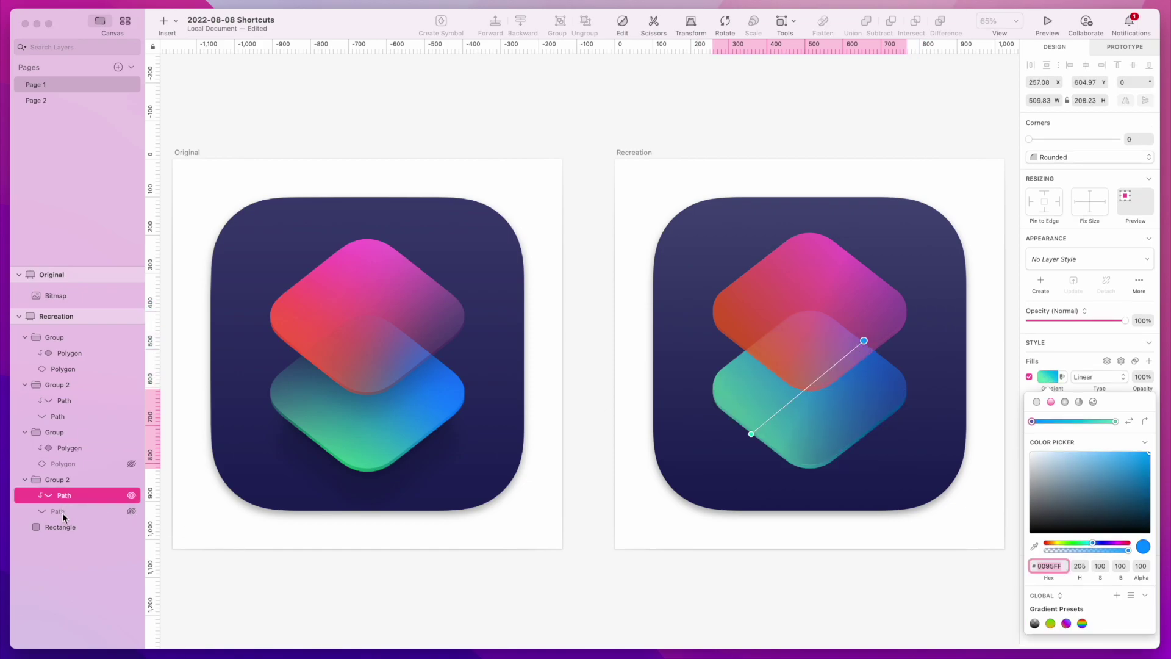
Check the hidden path and polygon layers' actions without changes, then close the gradient editor
left_click(60, 513)
right_click(59, 515)
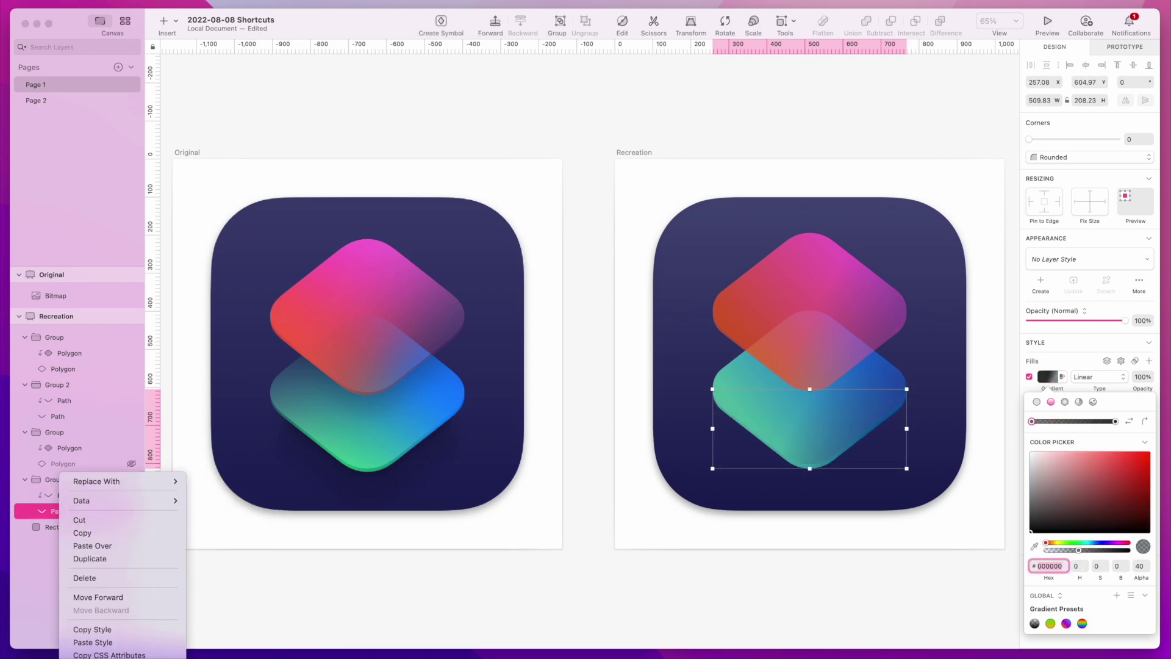
key("Escape")
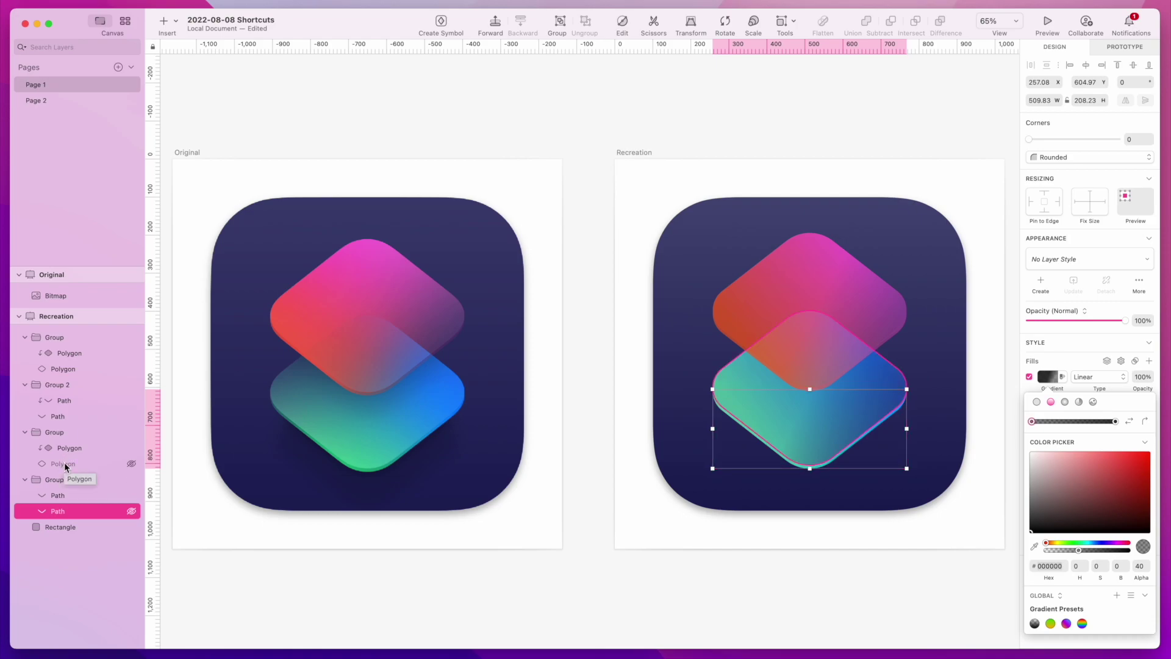
left_click(66, 467)
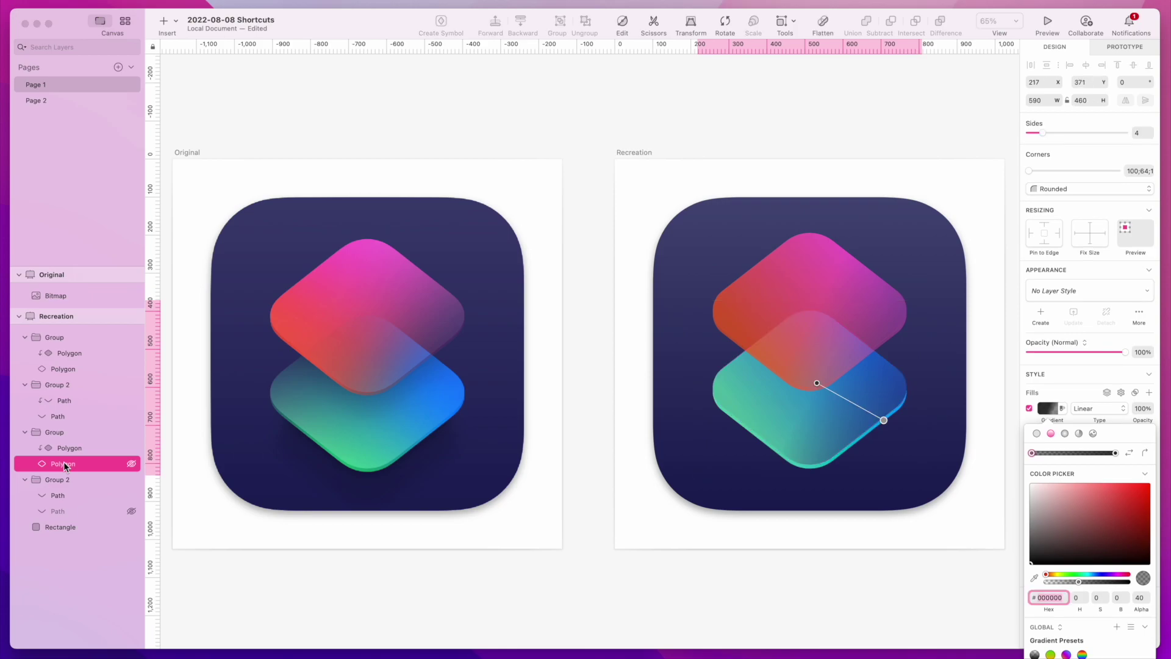
right_click(68, 465)
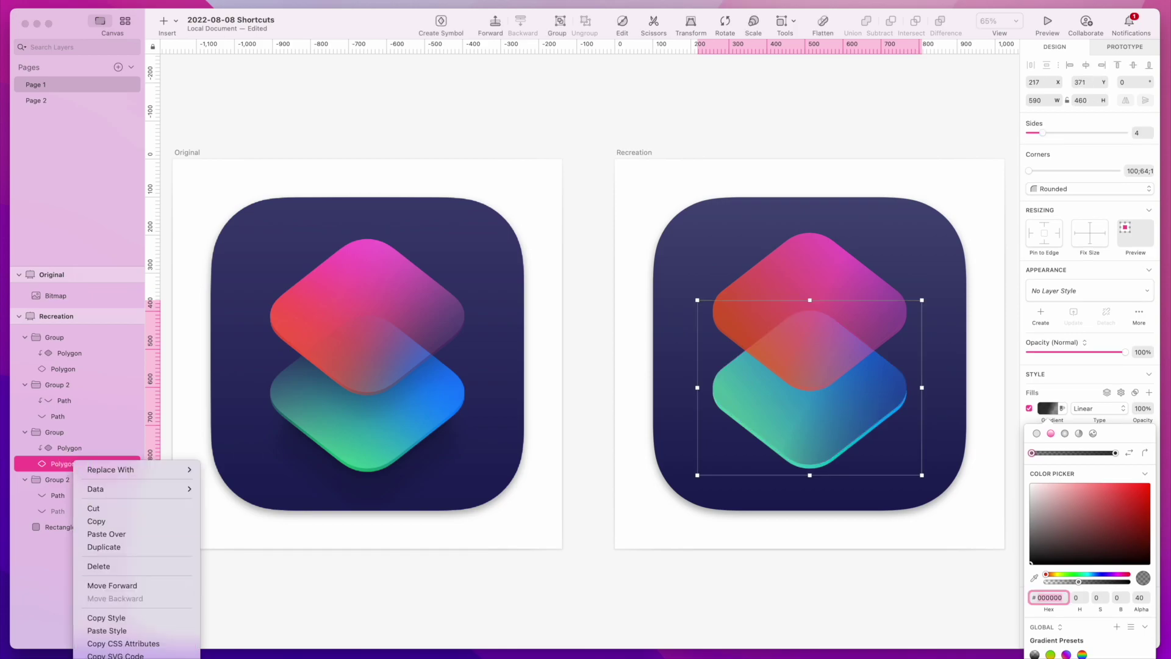
left_click(63, 449)
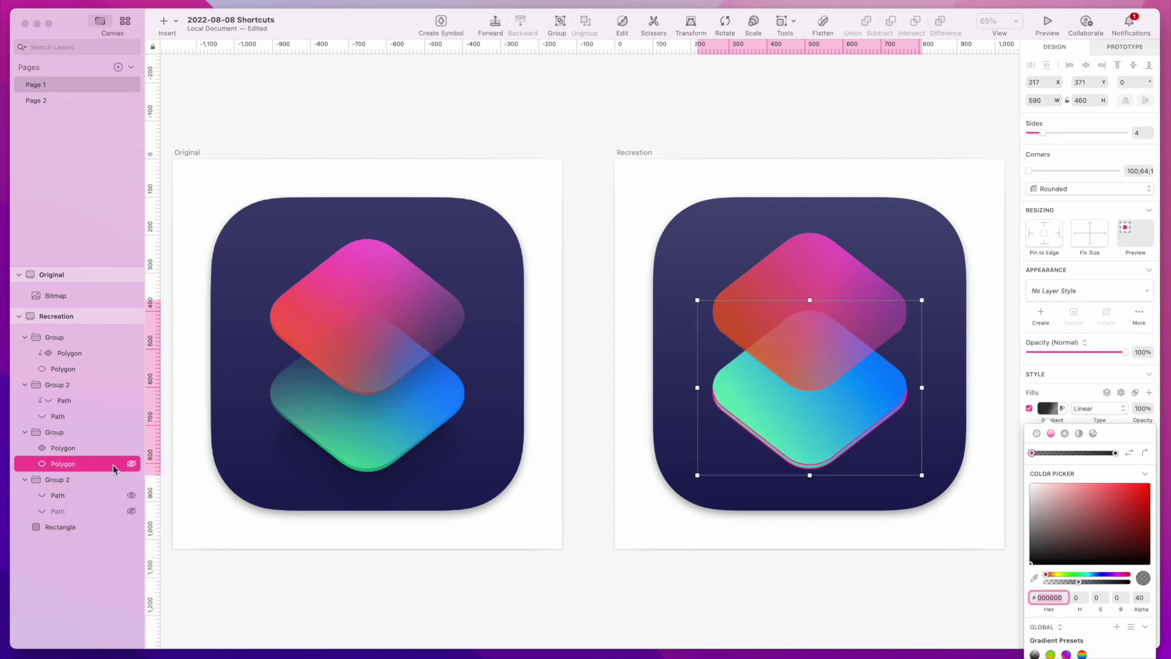
left_click(287, 596)
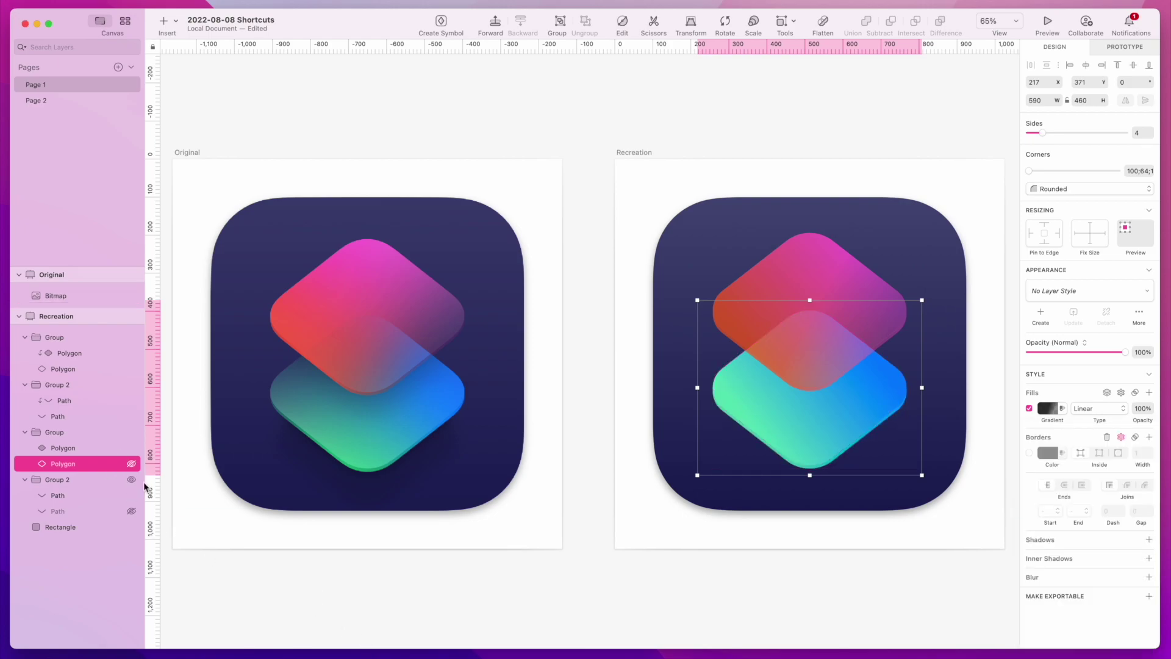
Toggle the shading polygon visible and hidden again, select the main polygon, then deselect
left_click(130, 465)
left_click(130, 465)
left_click(61, 448)
left_click(778, 606)
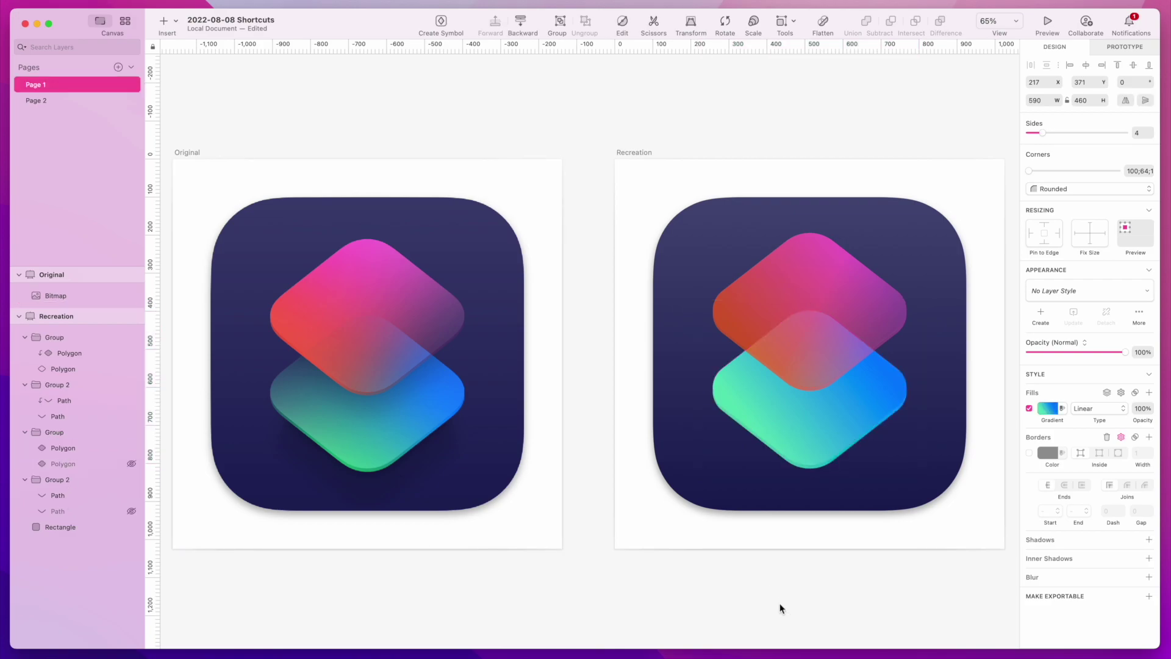
Select the lower Polygon, open its Fills gradient editor, then dismiss it
scroll(864, 421, "left", 1)
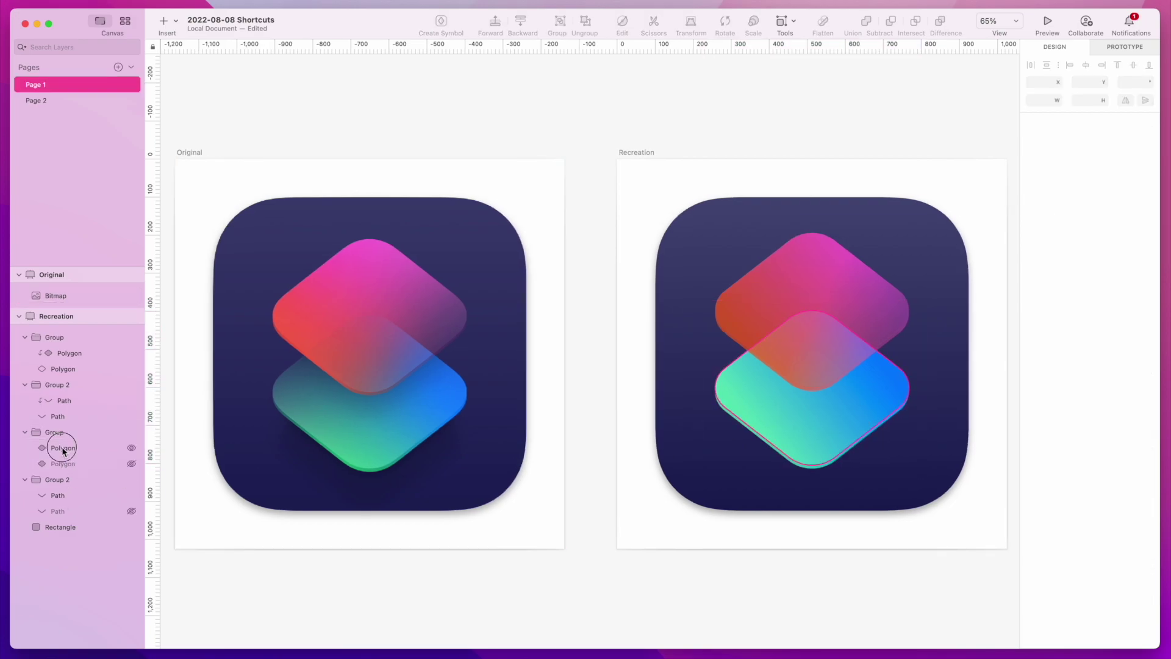
left_click(63, 449)
left_click(1047, 408)
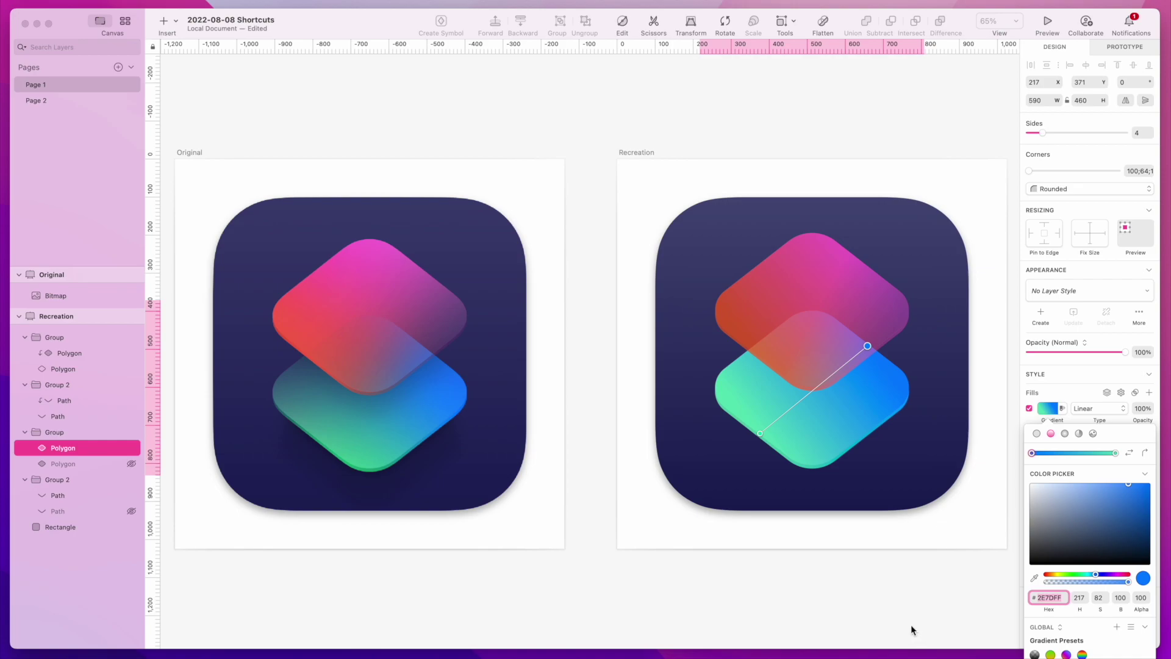
left_click(884, 598)
Turn the hidden copy of the lower diamond into a mask
left_click(69, 465)
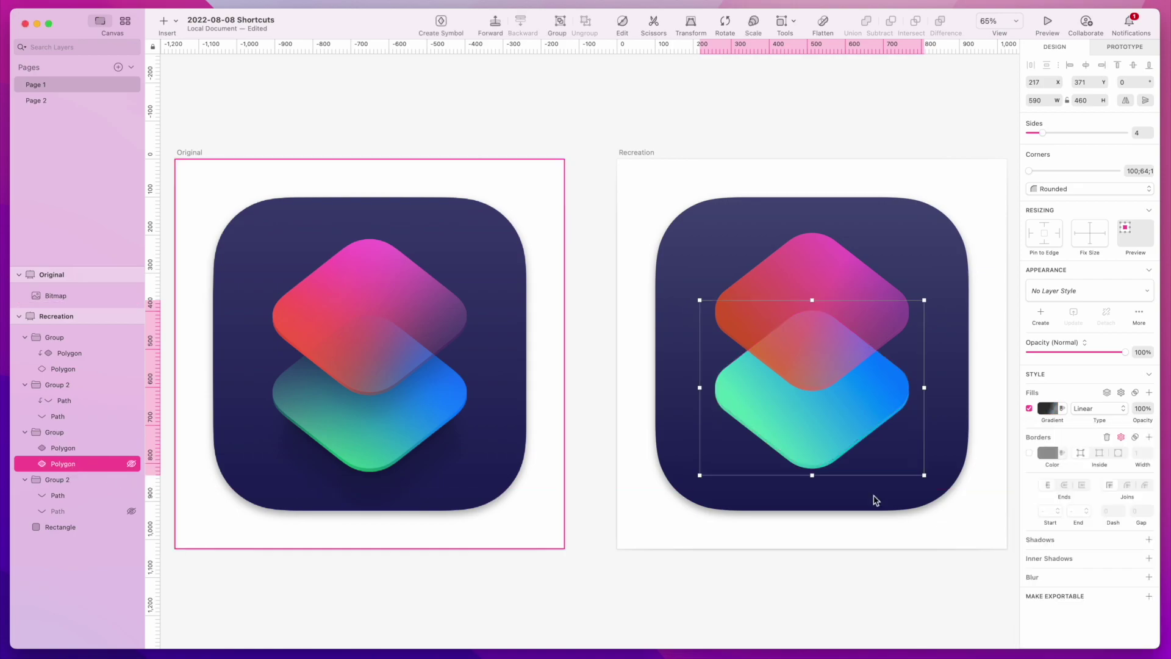
right_click(58, 469)
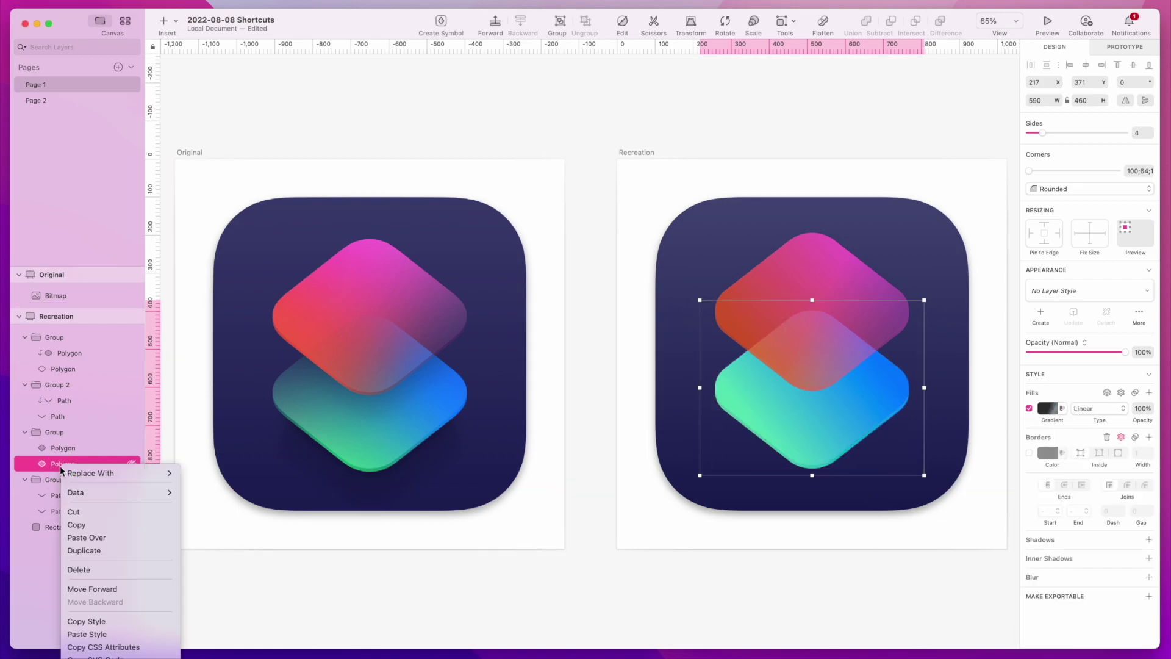
key("ctrl+super+m")
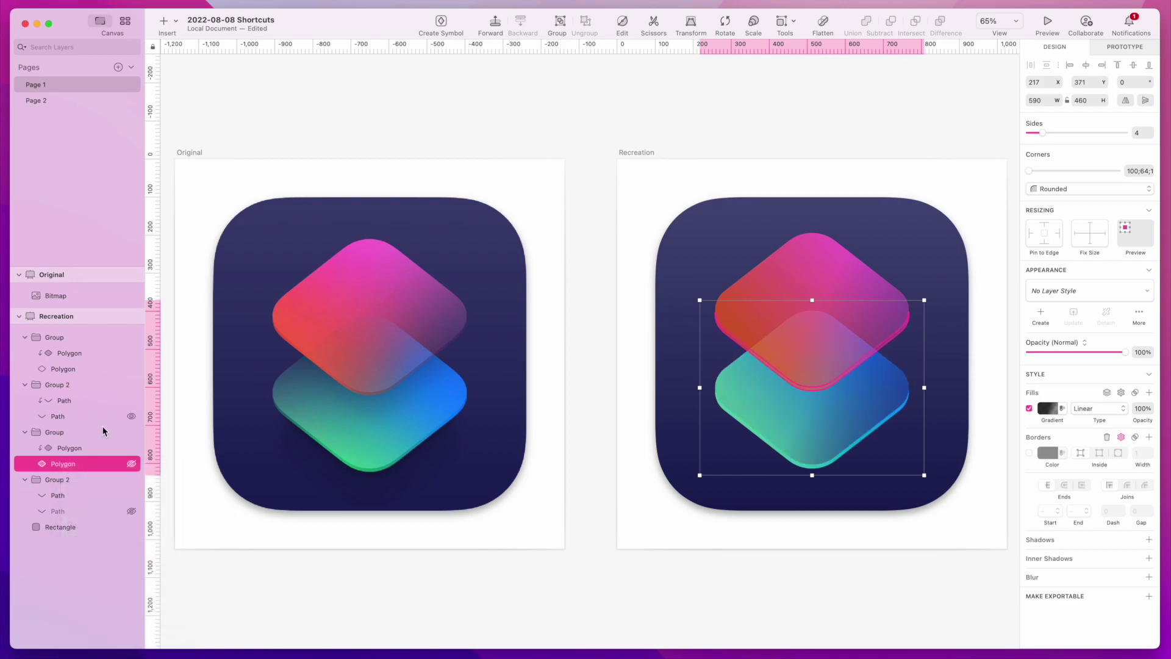
Reverse the mask's black gradient toward the upper-left, end near centre, start more transparent
left_click(1052, 412)
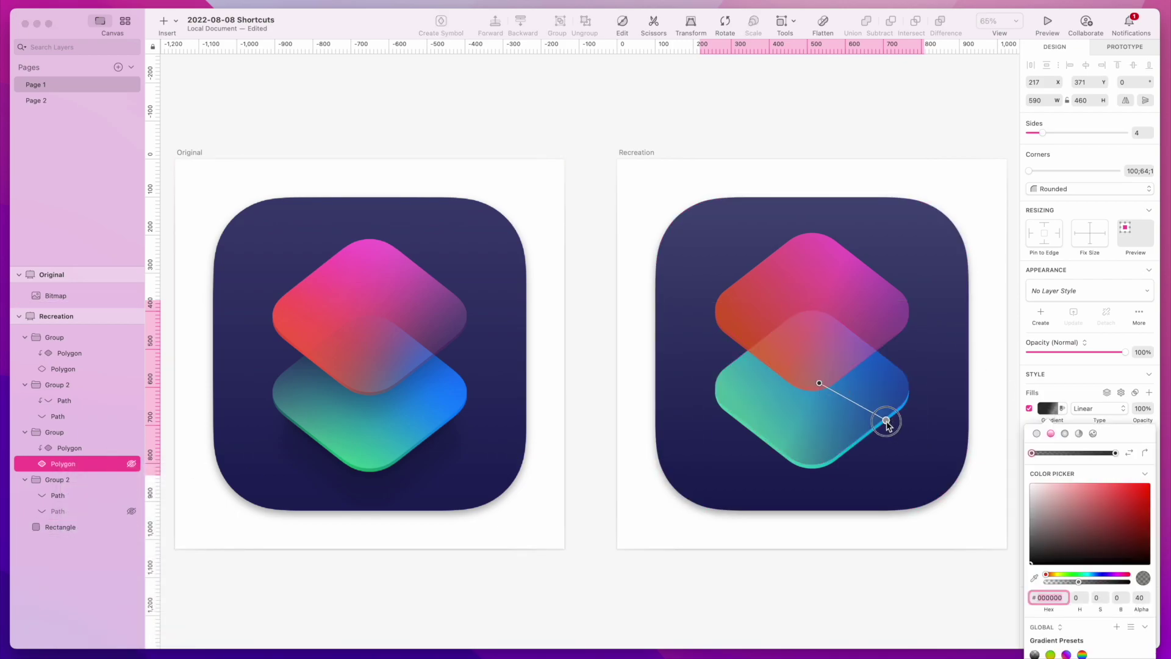
left_click_drag(886, 421, 764, 339)
mouse_move(821, 385)
left_mouse_down()
mouse_move(855, 416)
mouse_move(824, 388)
left_mouse_up()
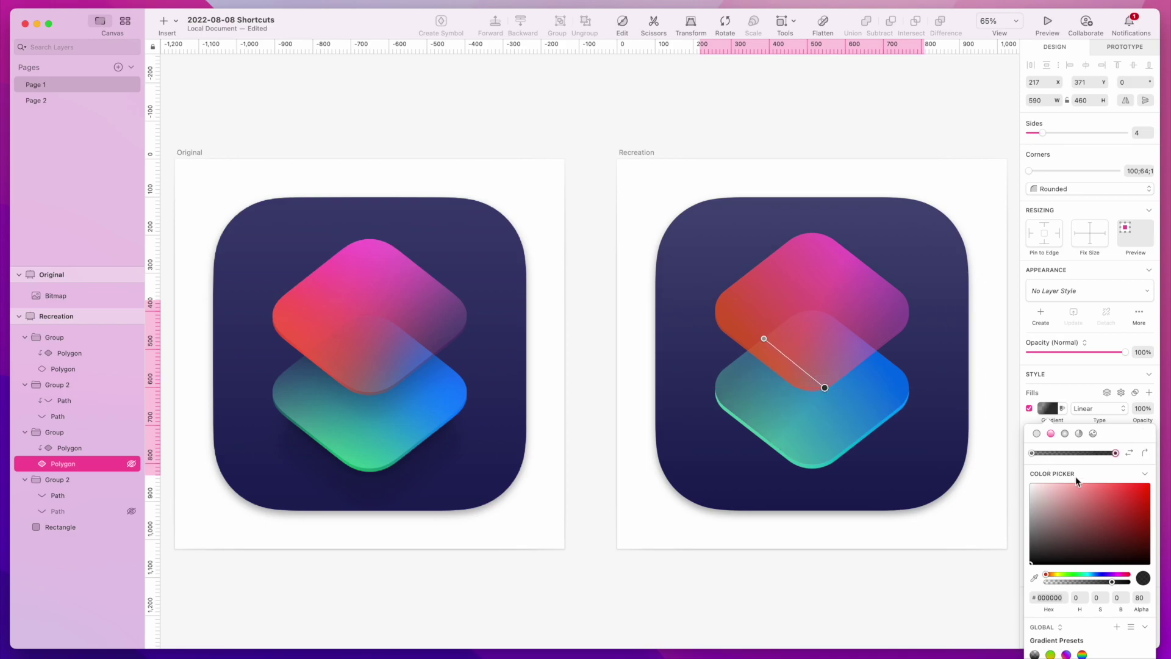
left_click(763, 339)
mouse_move(1141, 609)
left_mouse_down()
mouse_move(1131, 609)
mouse_move(1144, 611)
left_mouse_up()
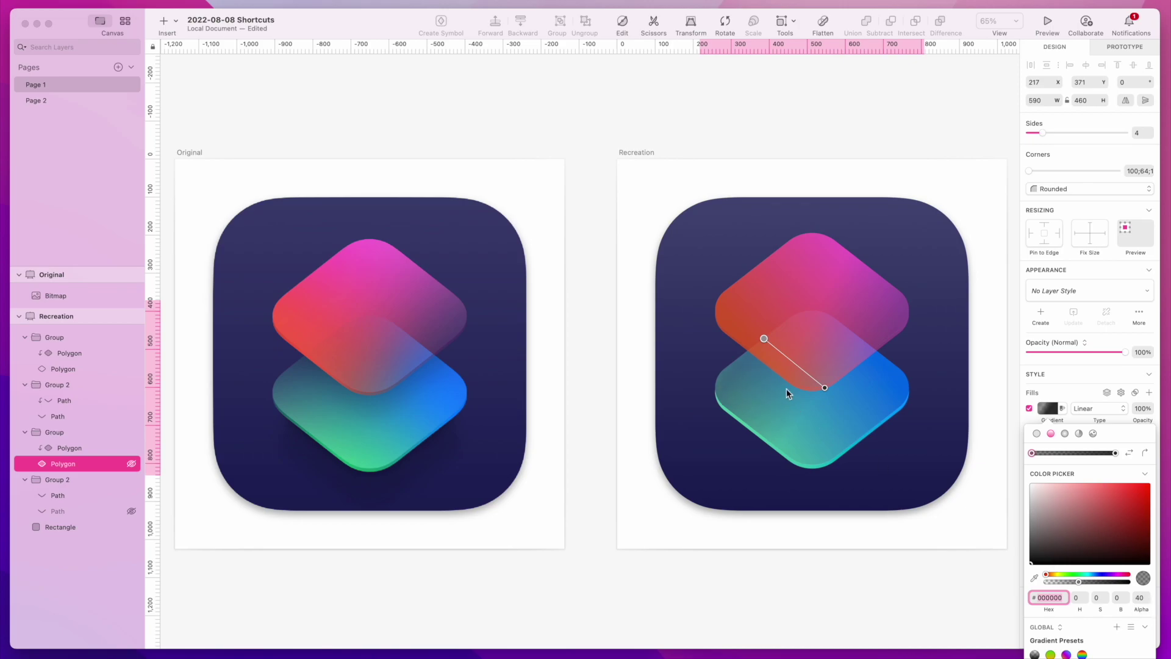
Set the mask gradient's end stop to 97 alpha and nudge both handles slightly left
left_click(825, 388)
left_click_drag(1141, 610, 1156, 611)
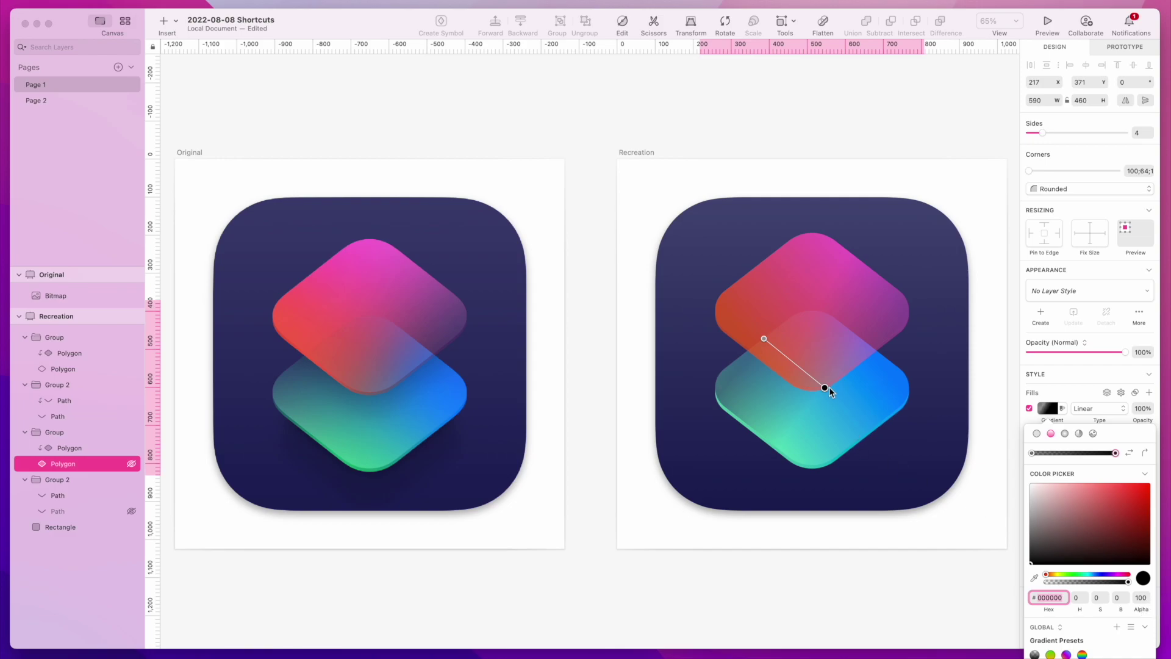
left_click_drag(824, 391, 822, 391)
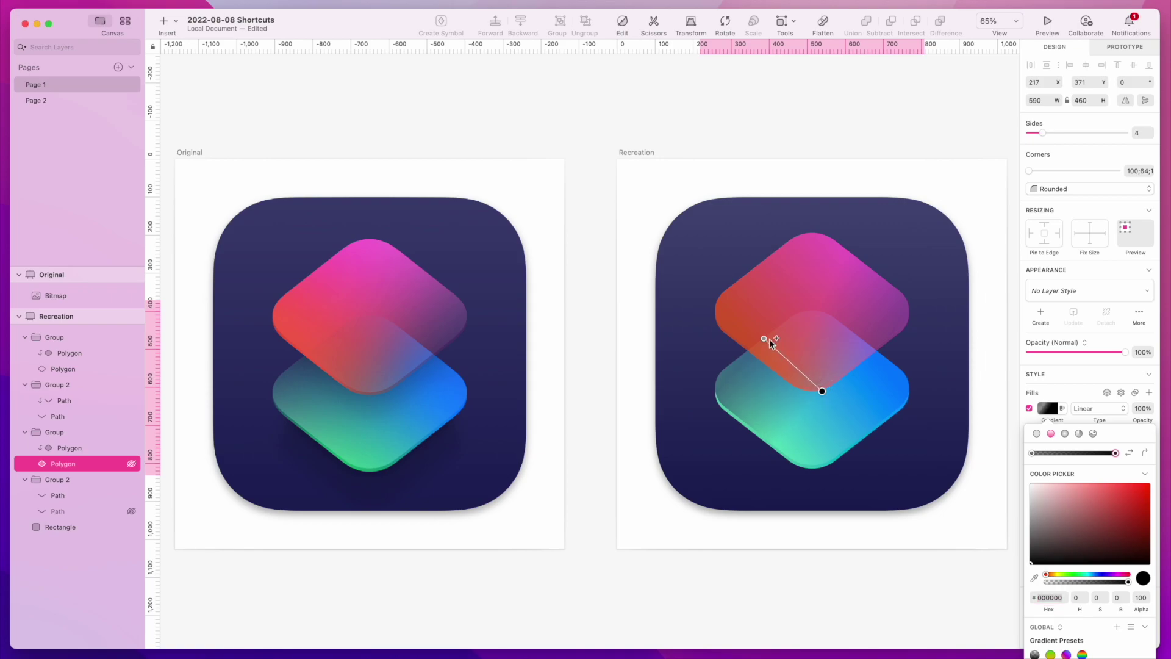
left_click_drag(764, 339, 761, 345)
mouse_move(824, 396)
left_mouse_down()
mouse_move(801, 392)
mouse_move(823, 394)
left_mouse_up()
mouse_move(1145, 612)
left_mouse_down()
mouse_move(1134, 611)
mouse_move(1150, 611)
left_mouse_up()
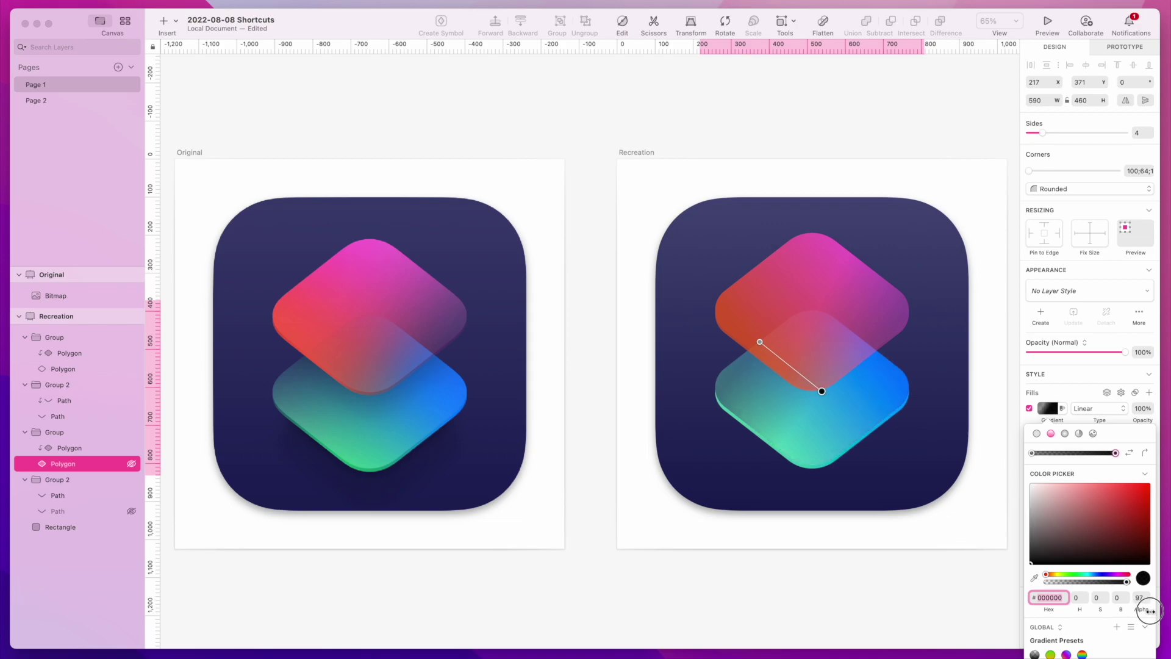
left_click_drag(821, 393, 819, 389)
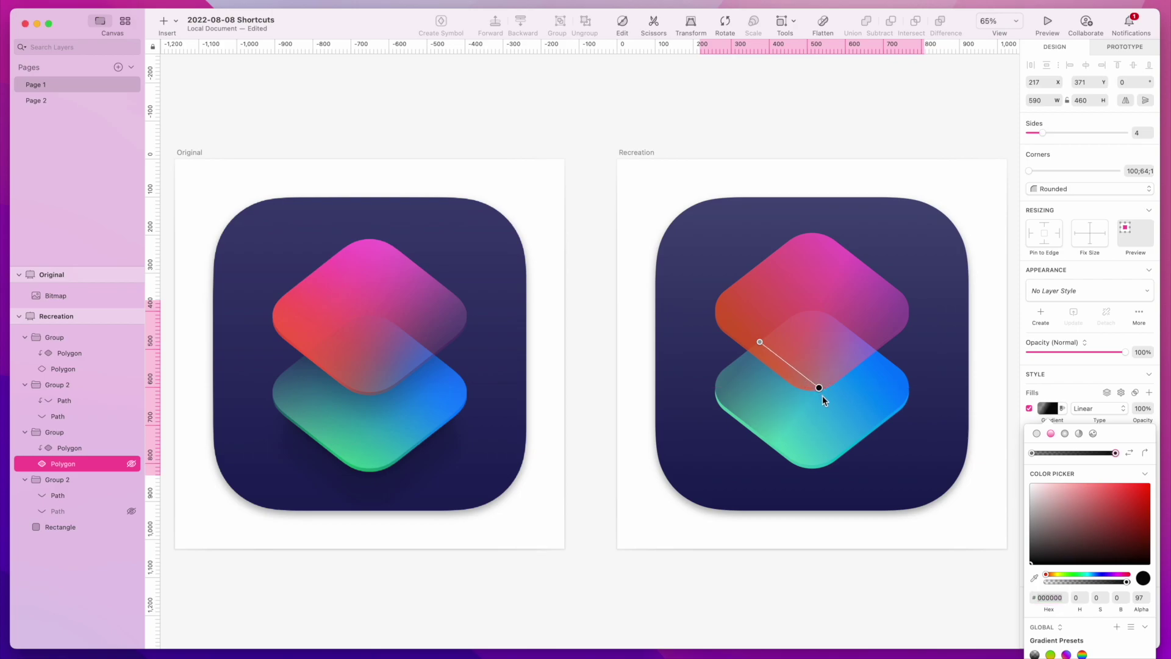
left_click_drag(759, 342, 756, 346)
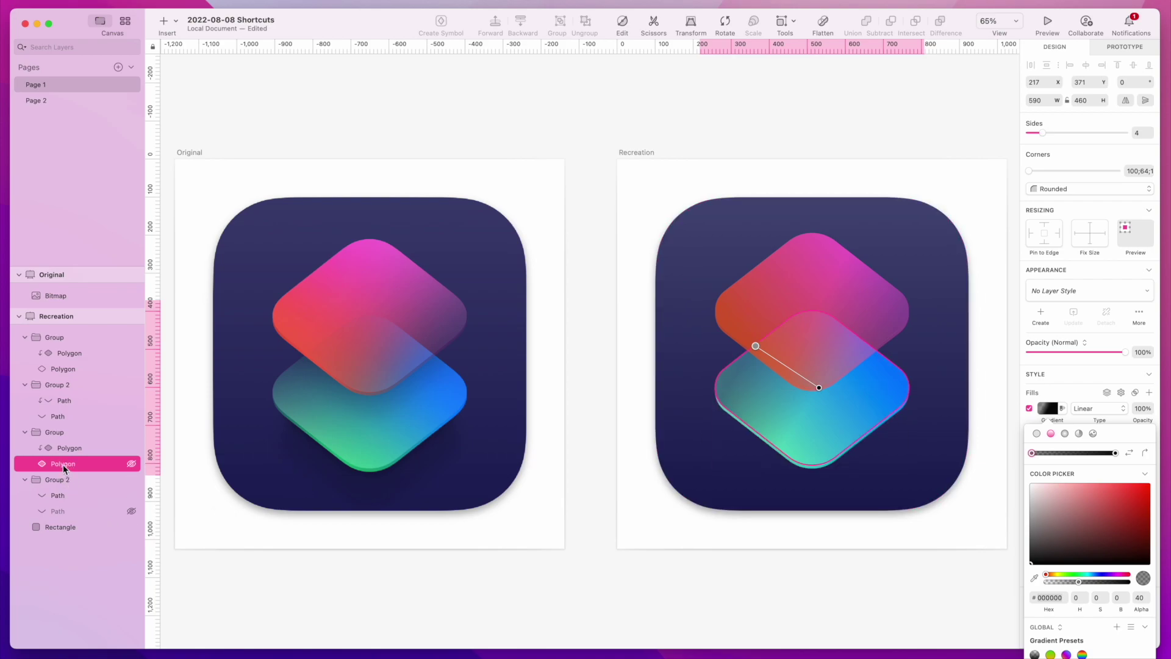
Unhide the shading copy and rim path, and reshape the rim gradient toward the centre
left_click(68, 513)
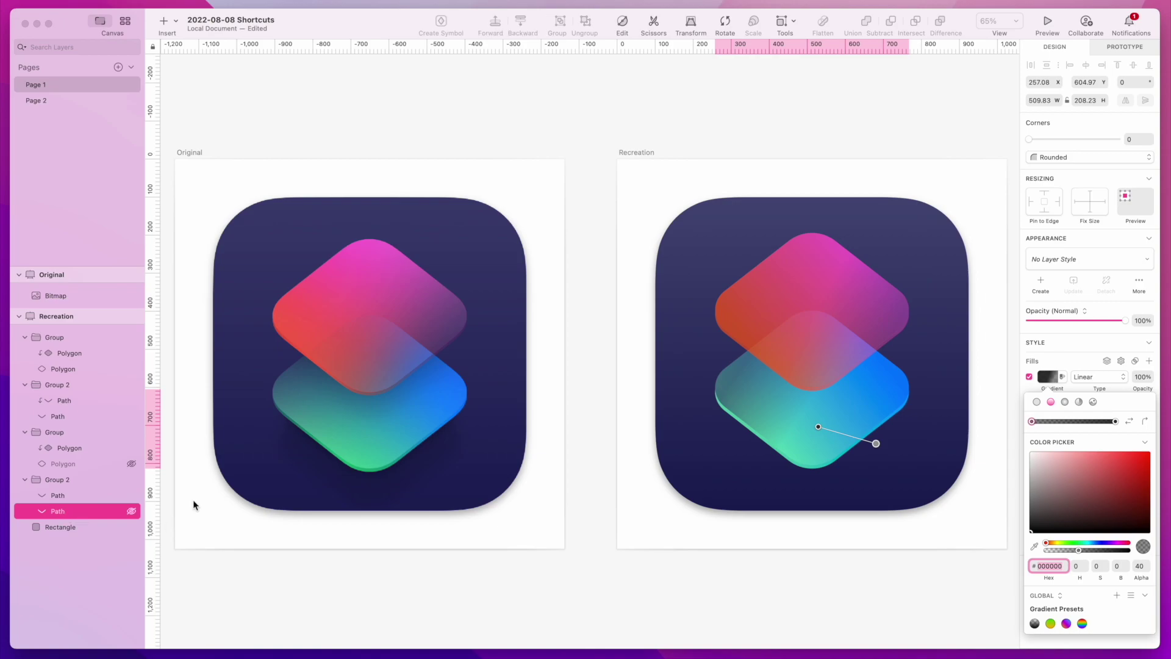
left_click(131, 463)
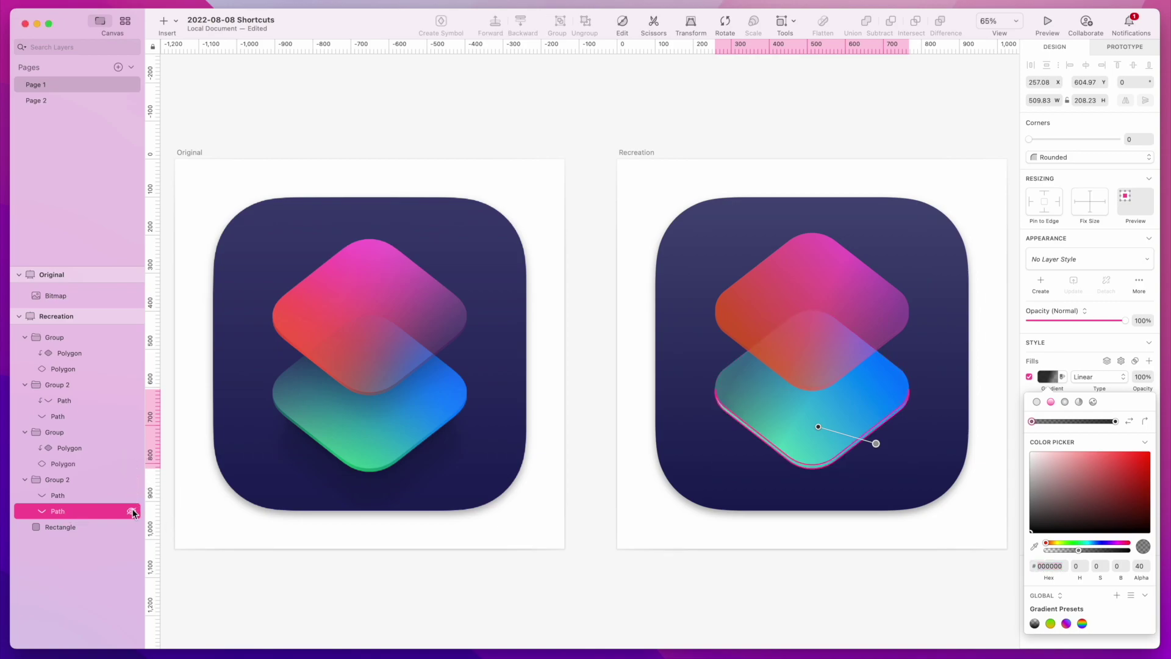
left_click(131, 513)
left_click_drag(819, 431, 749, 360)
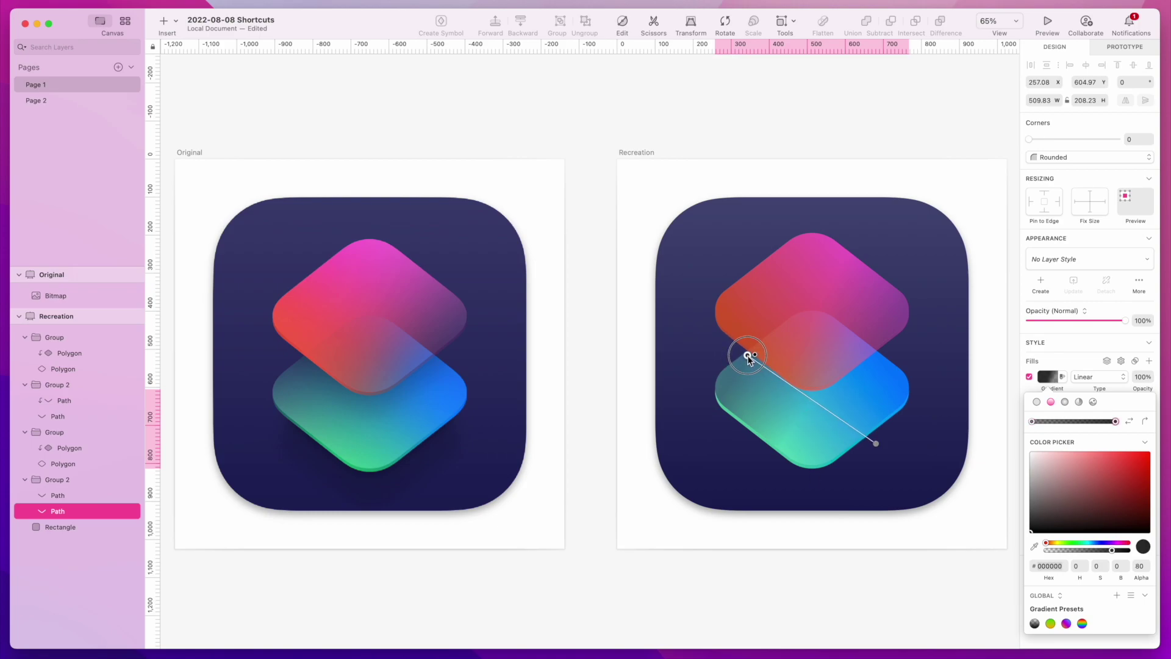
left_click(877, 443)
left_click(836, 416)
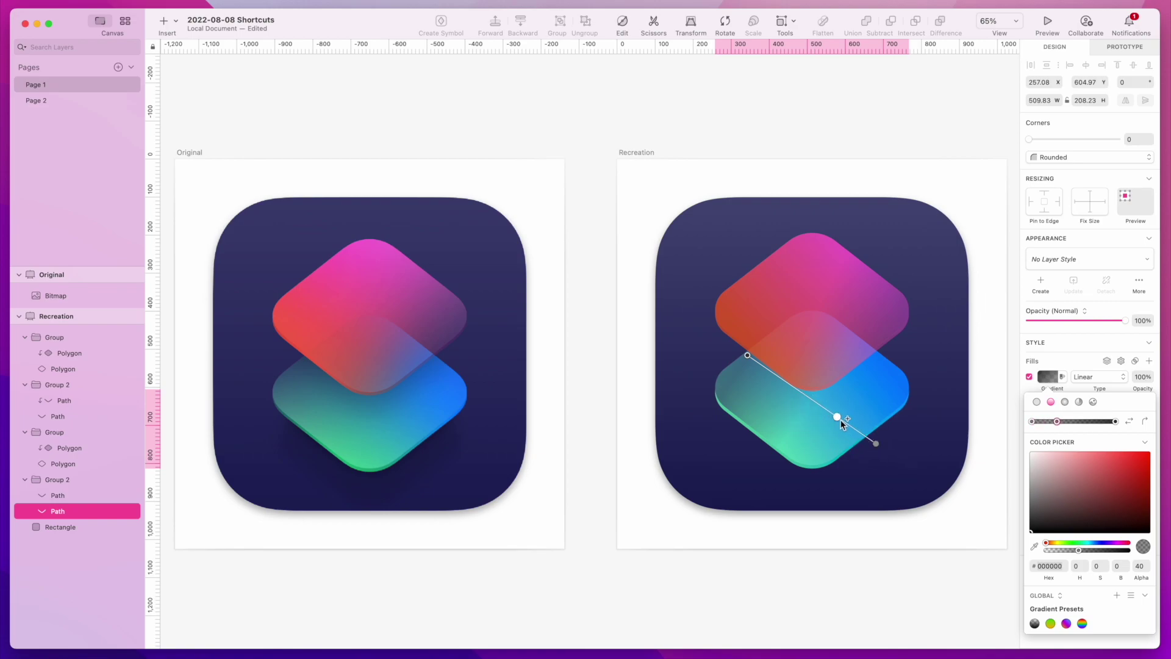
key("Delete")
left_click_drag(876, 443, 806, 402)
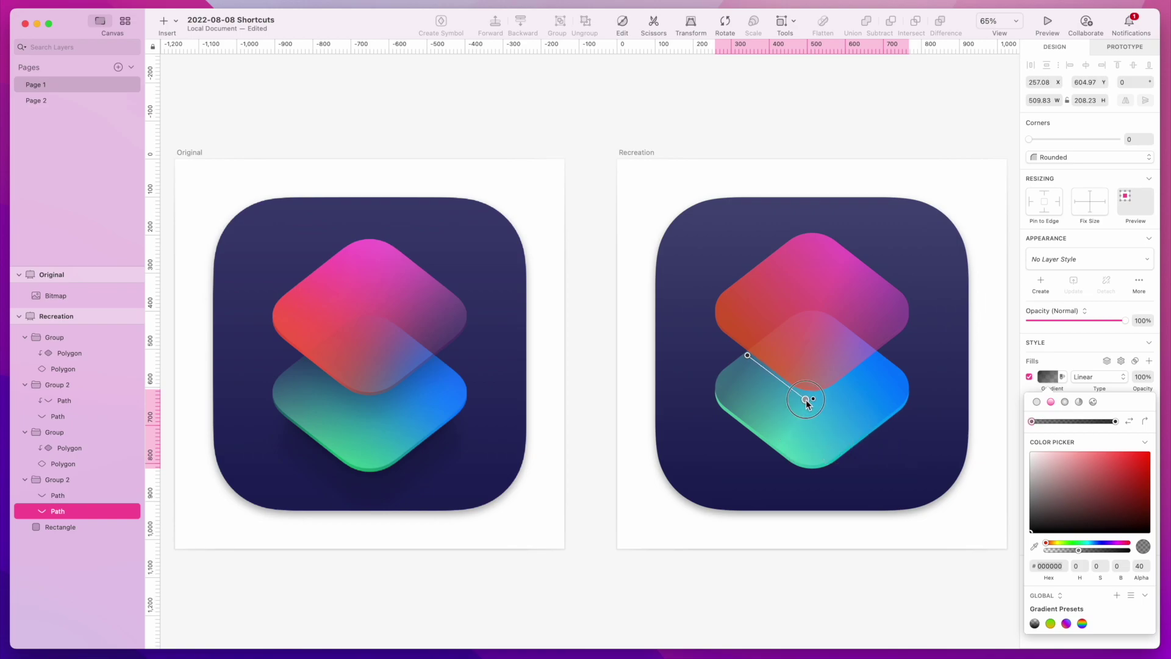
Shift the lower diamond shading gradient's start point slightly
left_click(65, 463)
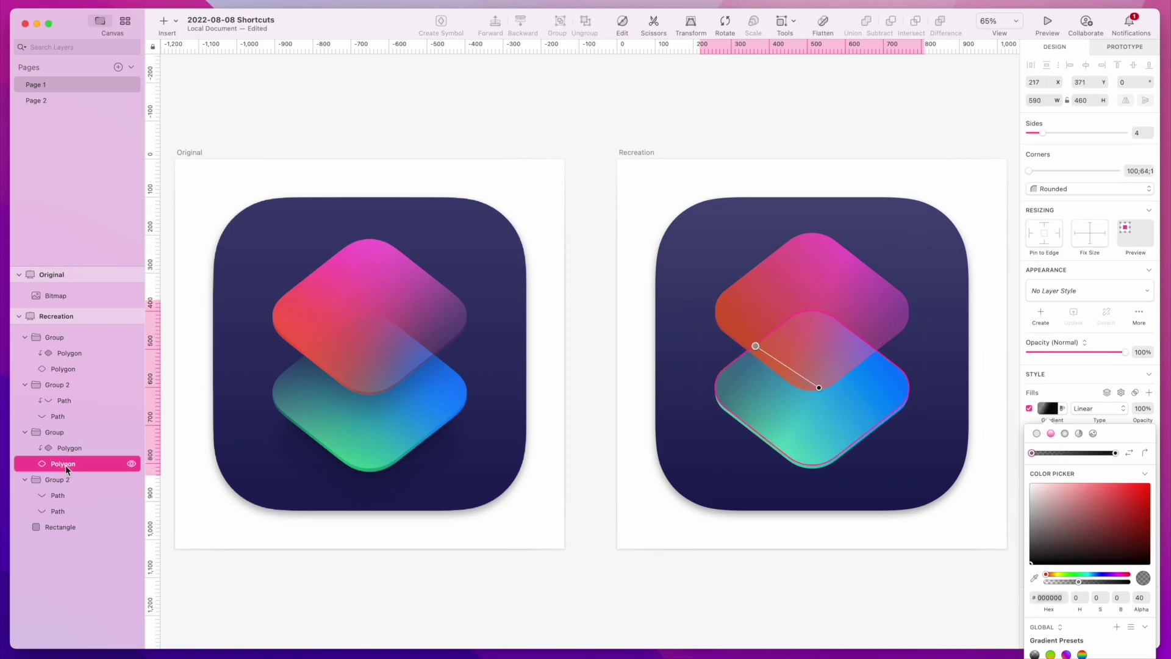
left_click(66, 453)
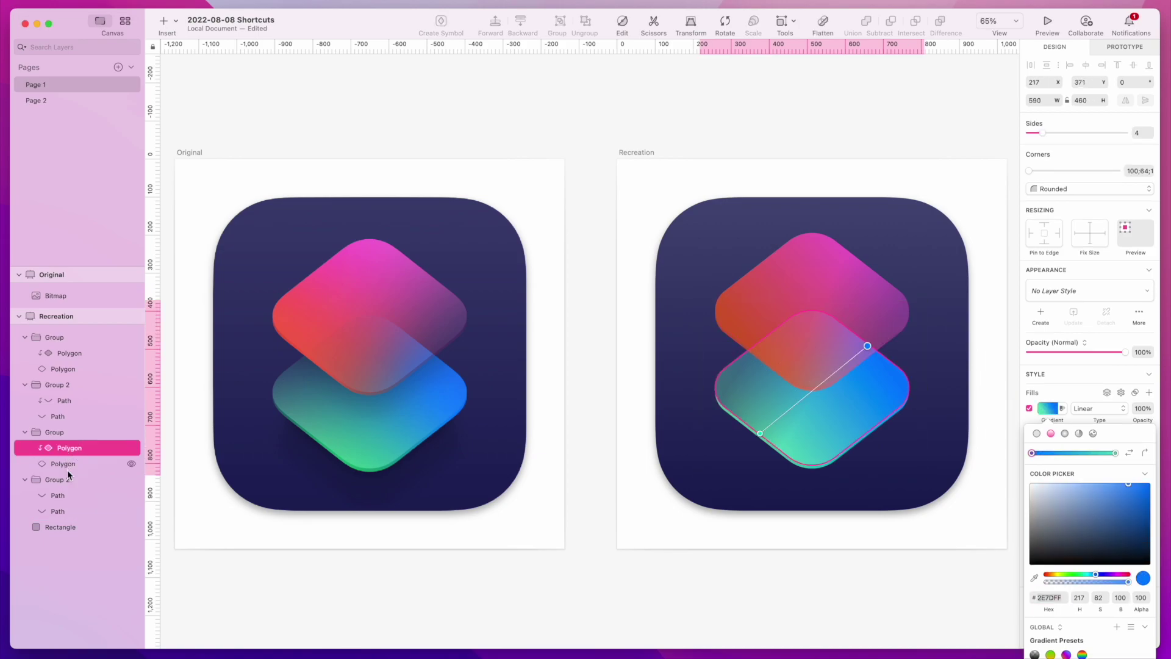
left_click(61, 464)
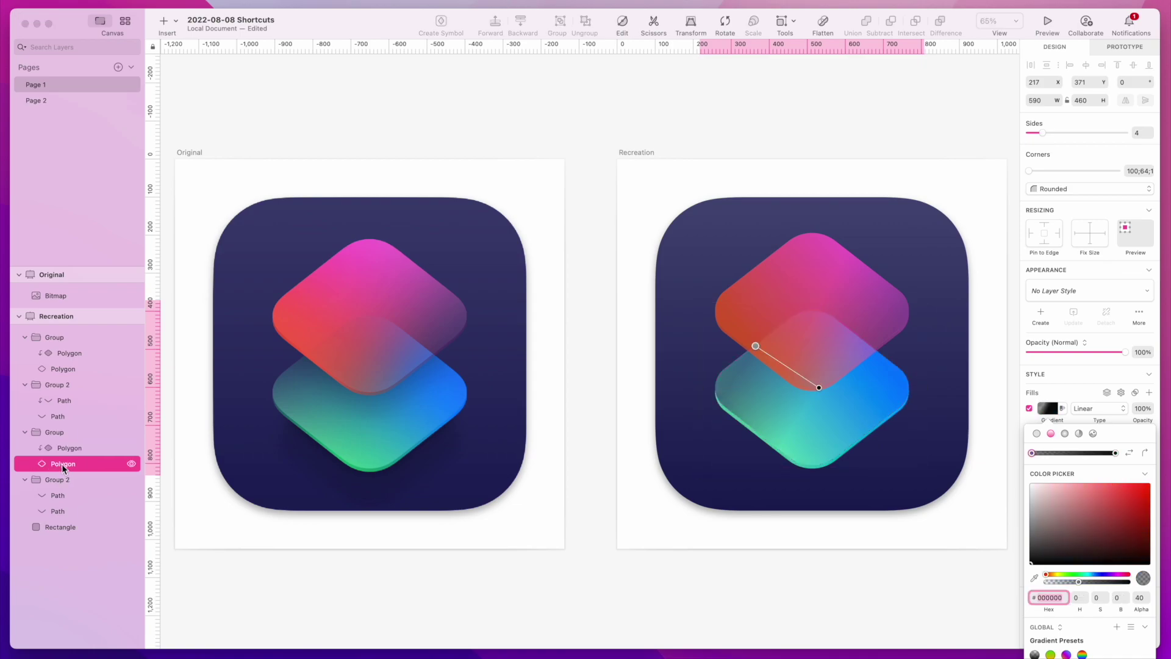
key("Return")
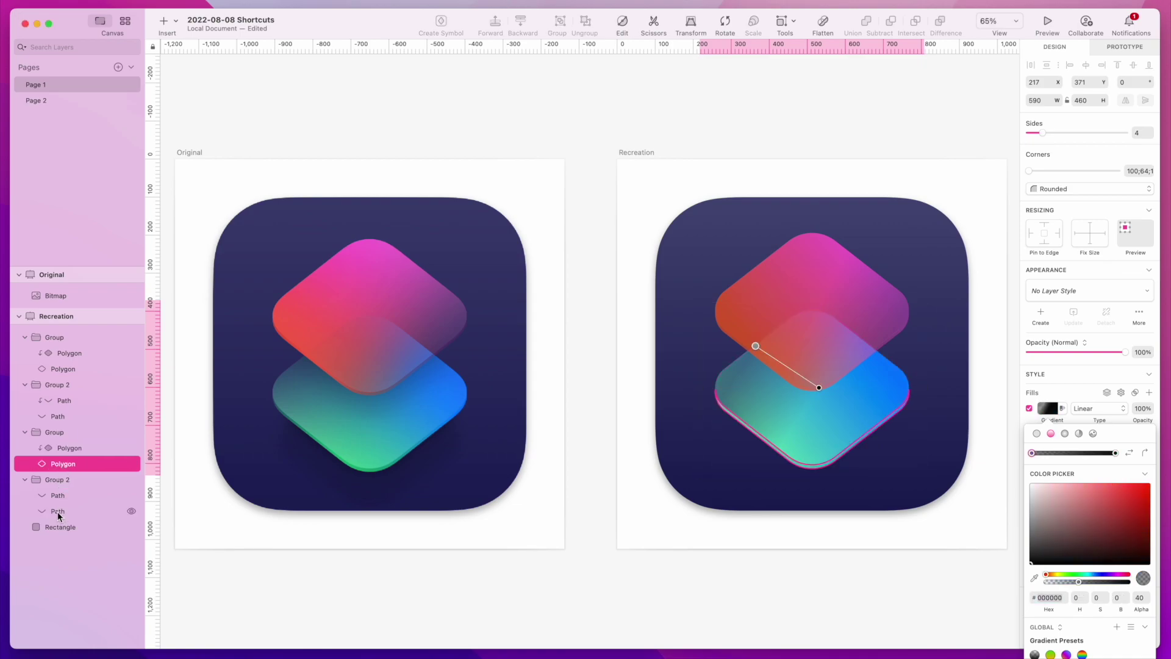
mouse_move(756, 346)
left_mouse_down()
mouse_move(730, 381)
mouse_move(724, 358)
mouse_move(771, 342)
mouse_move(759, 345)
left_mouse_up()
Stretch the rim gradient from upper-left edge to centre, start stop at 0 alpha
left_click(57, 515)
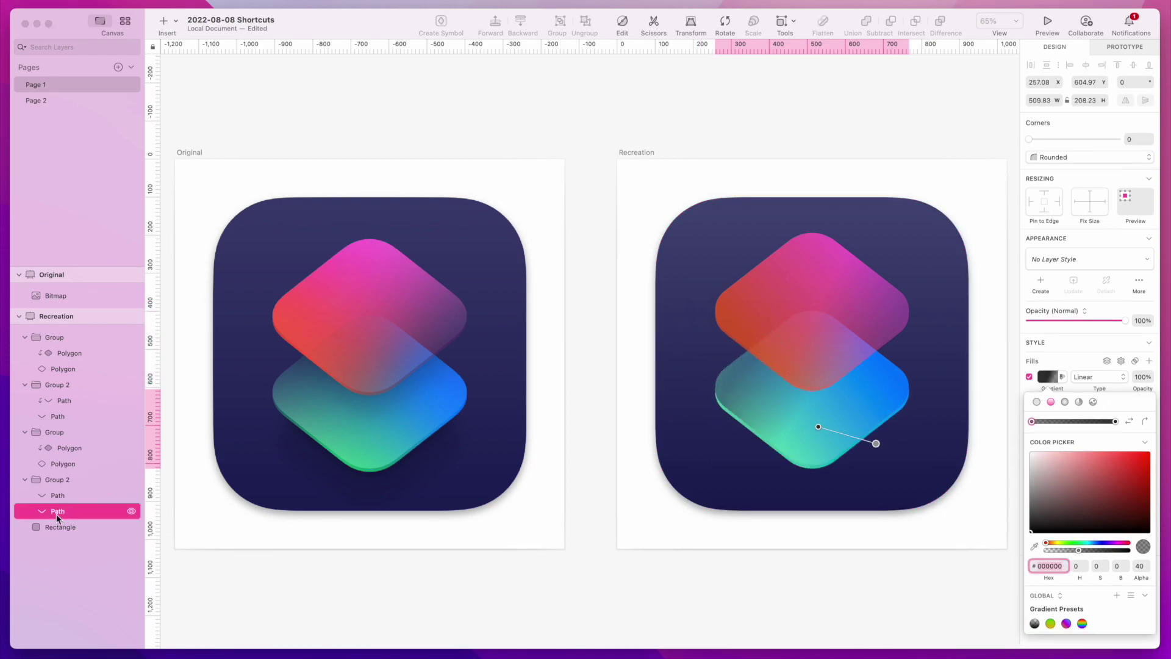
left_click(819, 426)
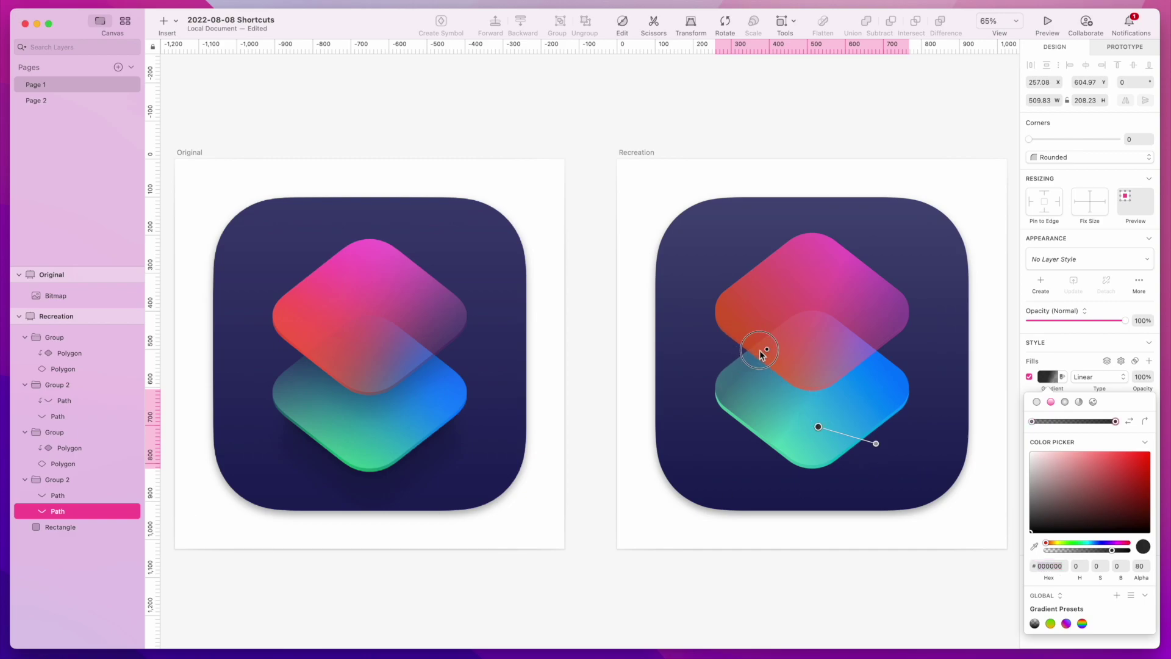
mouse_move(821, 430)
left_mouse_down()
mouse_move(761, 348)
mouse_move(742, 352)
left_mouse_up()
left_click_drag(876, 443, 807, 411)
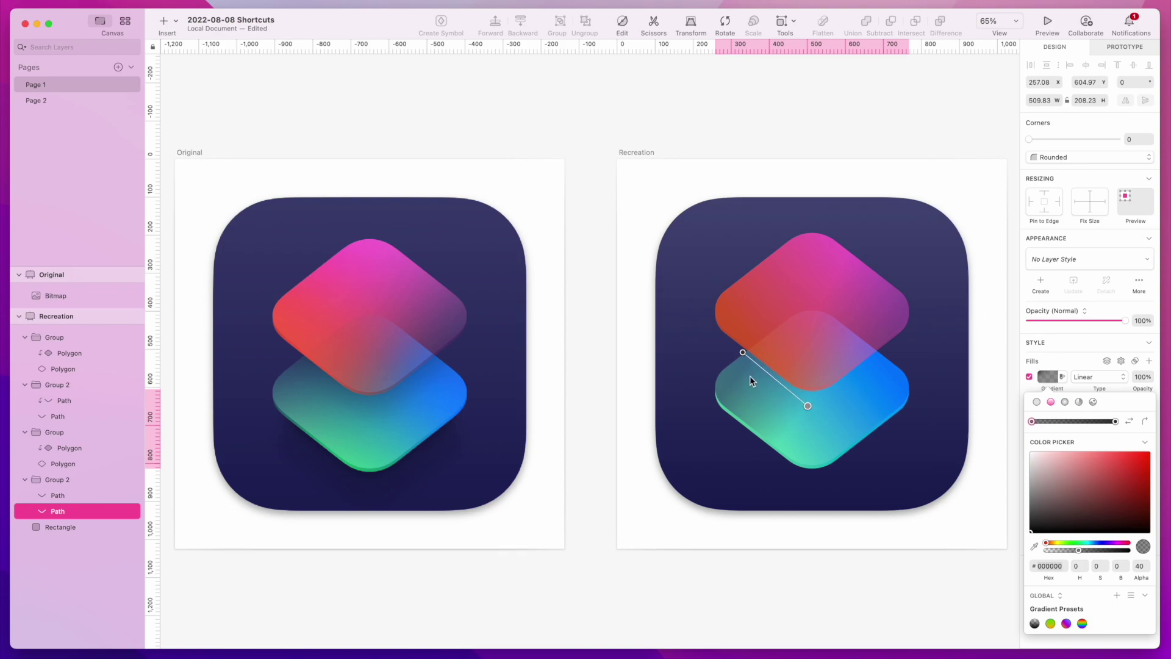
left_click(743, 355)
left_click_drag(743, 354, 738, 362)
key("0")
Delete both lower diamond groups and select the remaining diamond's polygon
left_click(941, 571)
left_click(59, 434)
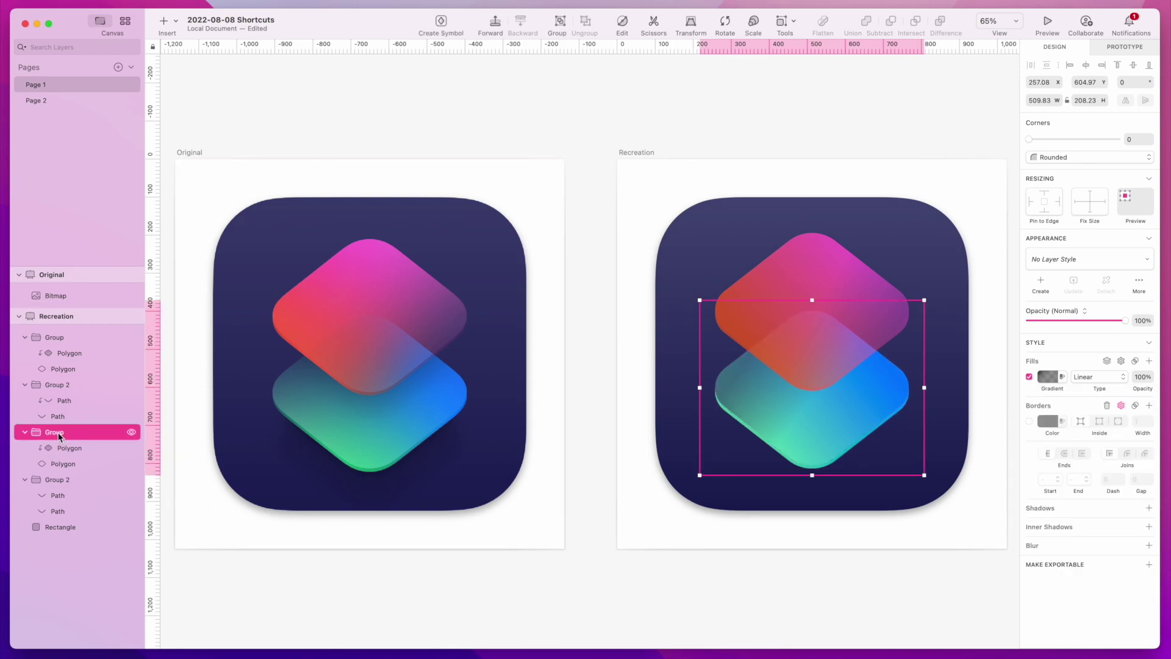
left_click(60, 480, "shift")
key("Delete")
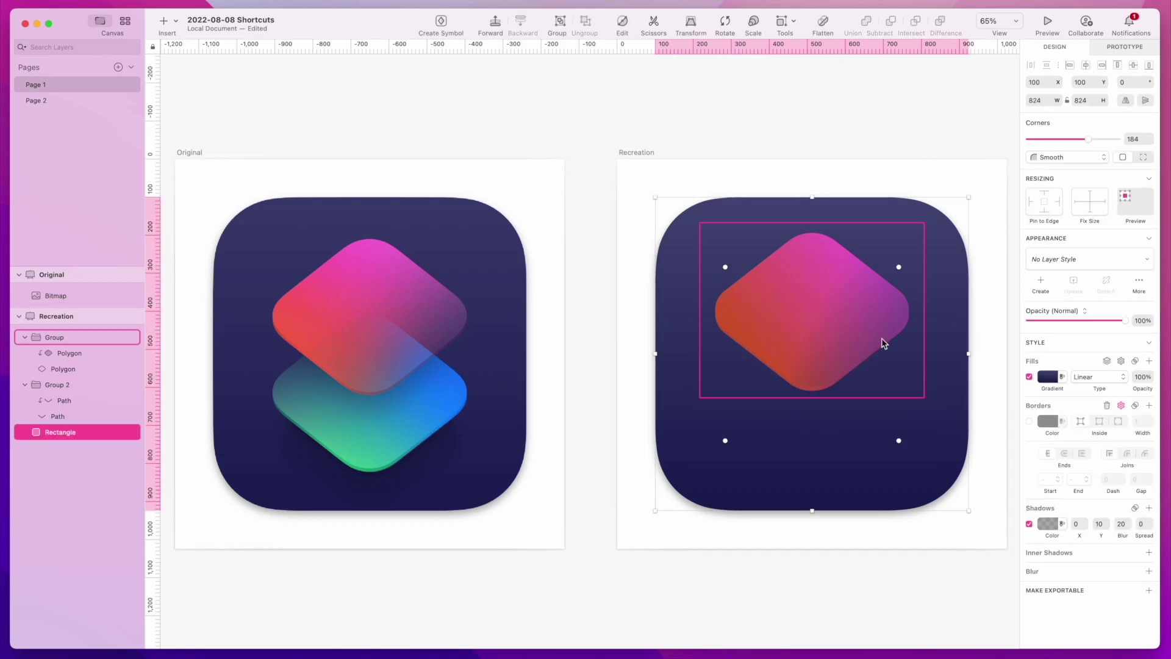
left_click(834, 320)
double_click(821, 275)
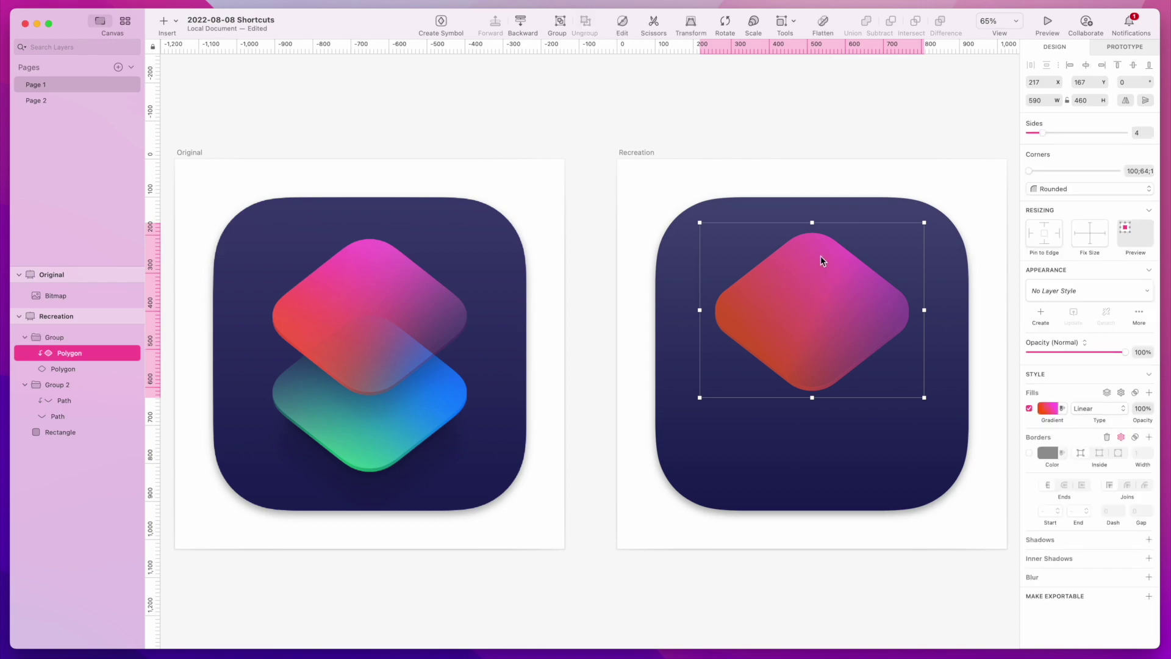
double_click(820, 256)
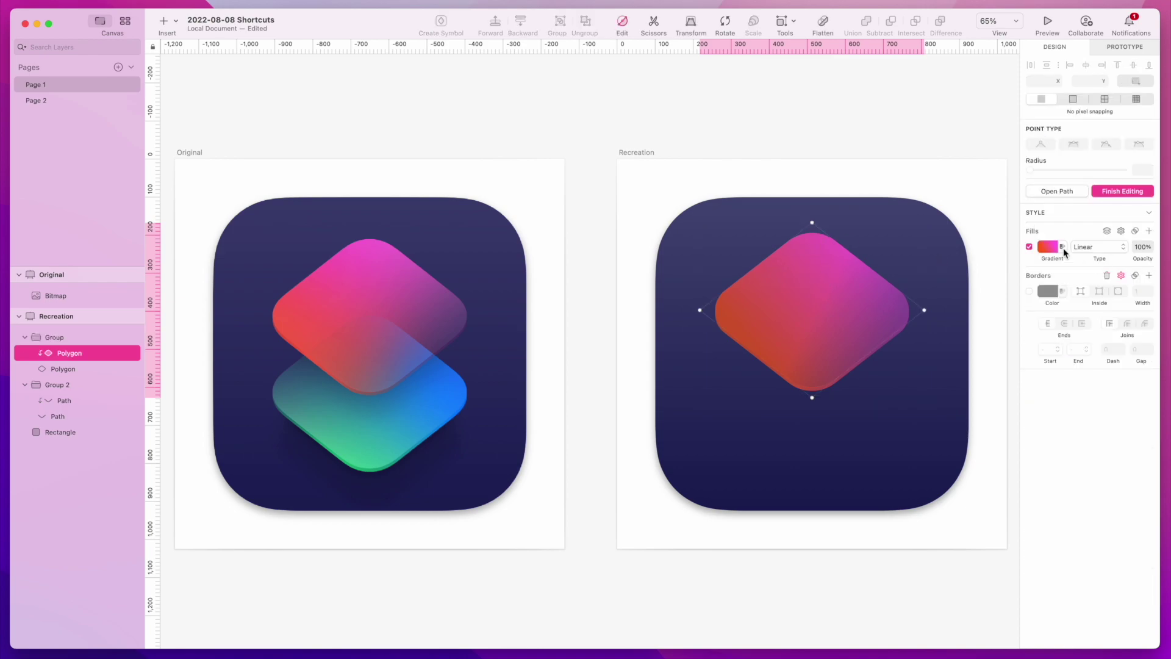
Aim the upper shading copy's black gradient upper-left to lower-right, stop opacity about 29%
left_click(61, 370)
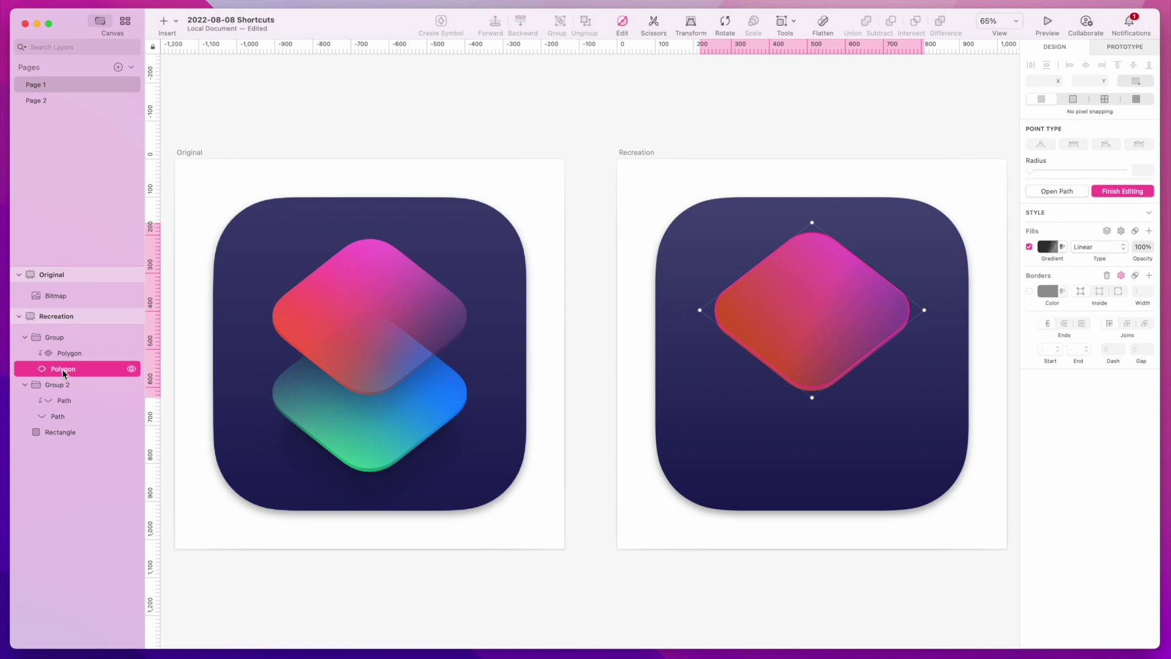
left_click(1048, 246)
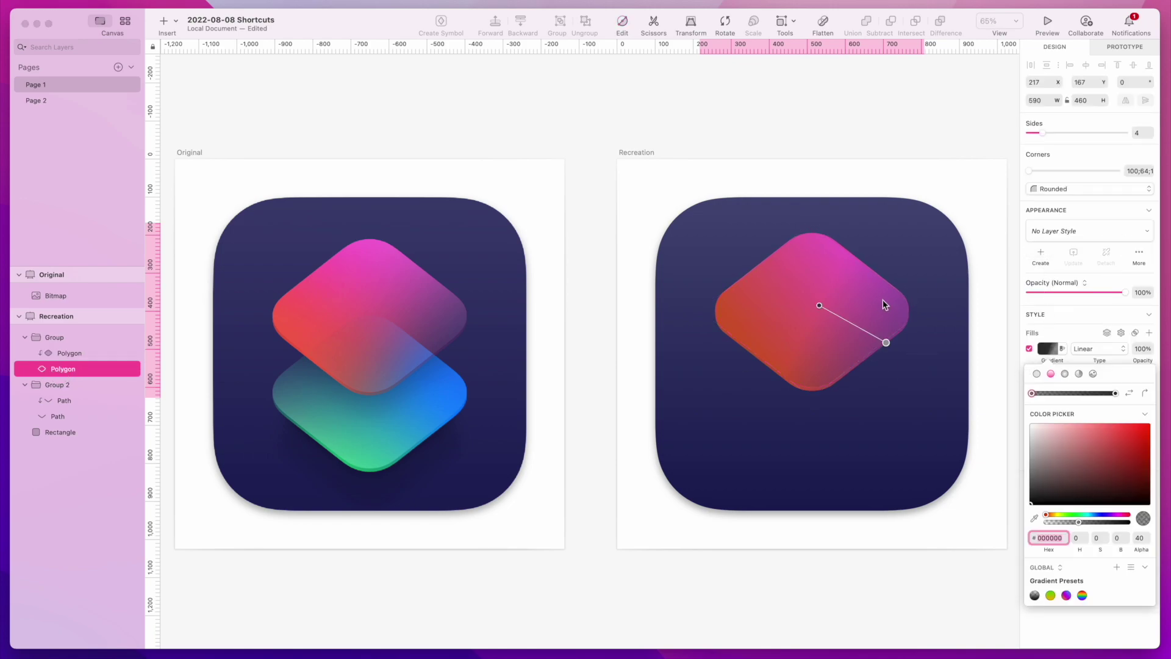
mouse_move(819, 308)
left_mouse_down()
mouse_move(831, 317)
mouse_move(758, 267)
left_mouse_up()
left_click_drag(885, 342, 869, 358)
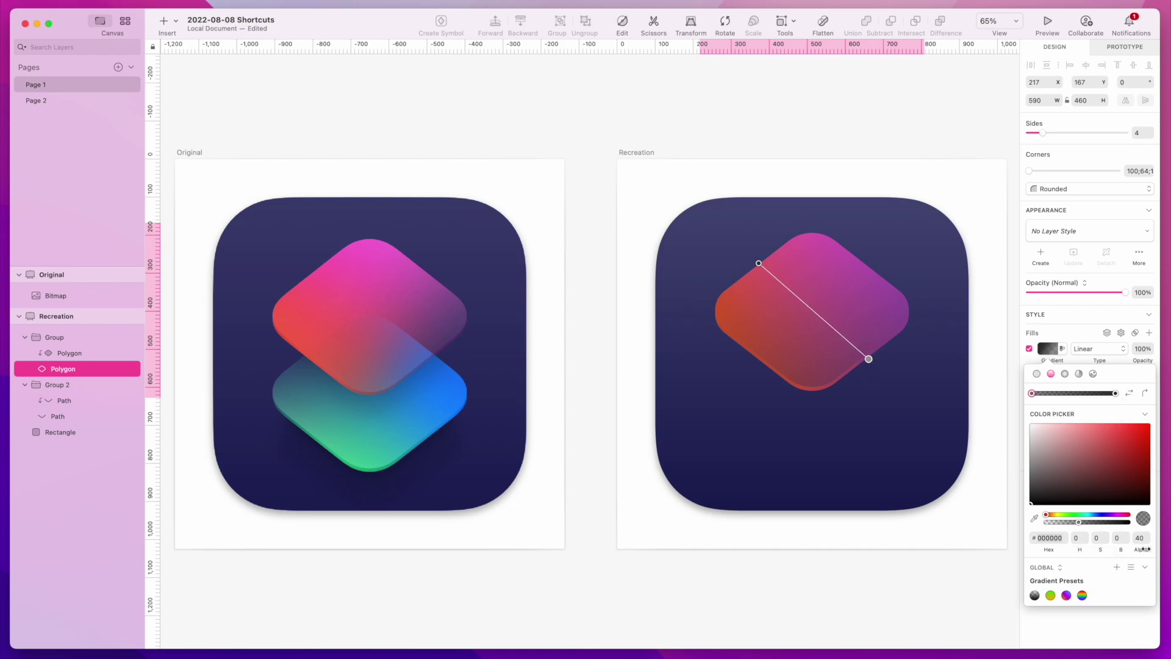
mouse_move(1140, 552)
left_mouse_down()
mouse_move(1125, 552)
mouse_move(1138, 553)
left_mouse_up()
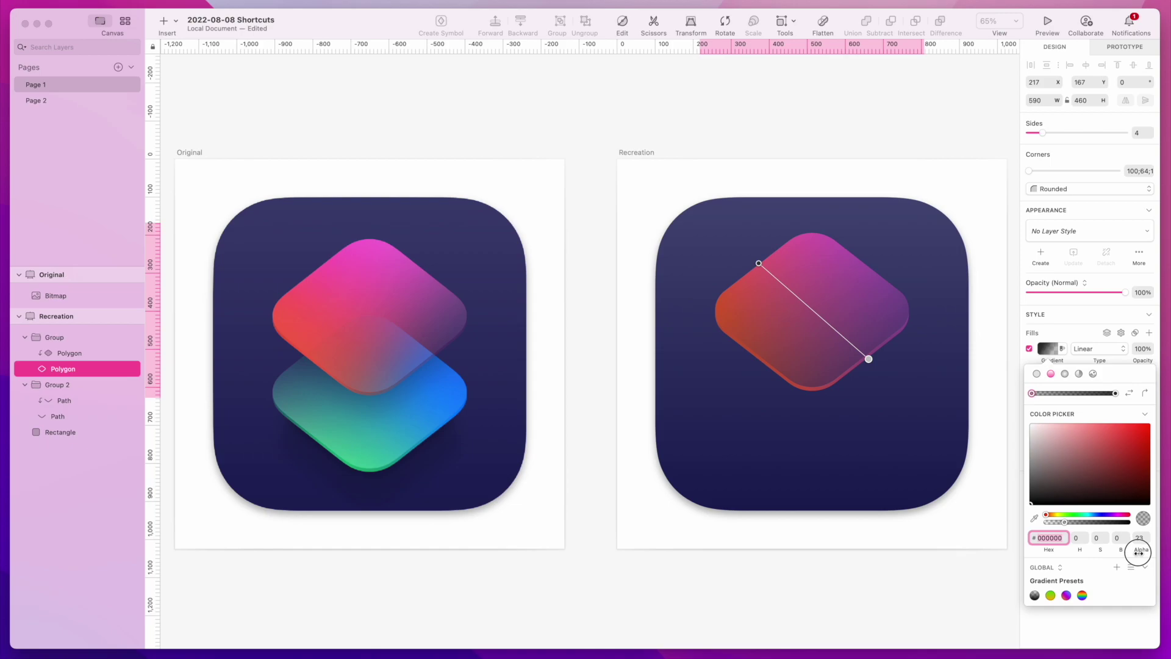
left_click(1116, 393)
left_click_drag(1141, 548, 1159, 548)
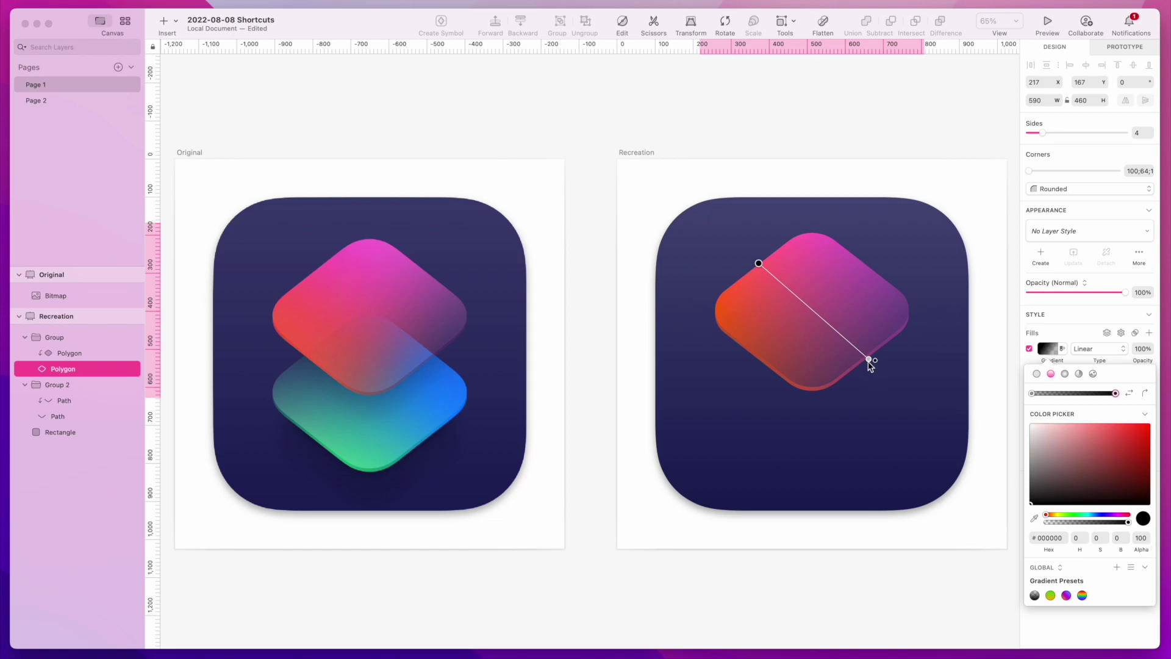
left_click_drag(868, 361, 868, 357)
left_click_drag(1145, 552, 1153, 553)
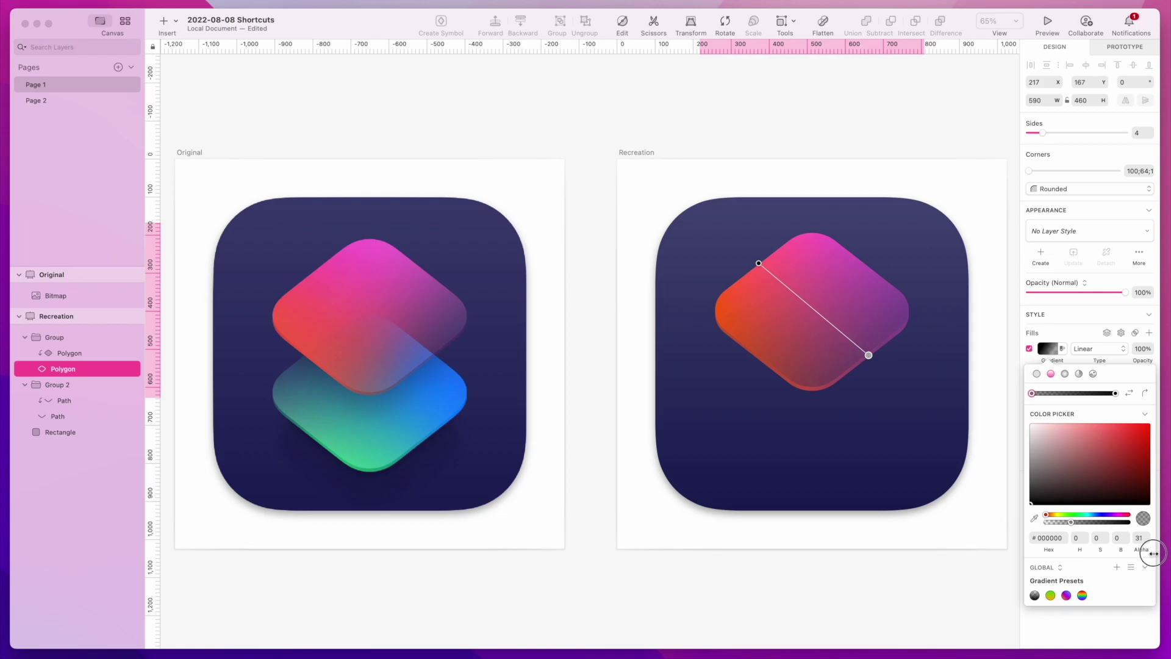
left_click_drag(1153, 553, 1150, 553)
Angle the shading path's gradient from the diamond's upper-left edge, first stop at 30 alpha
left_click(60, 418)
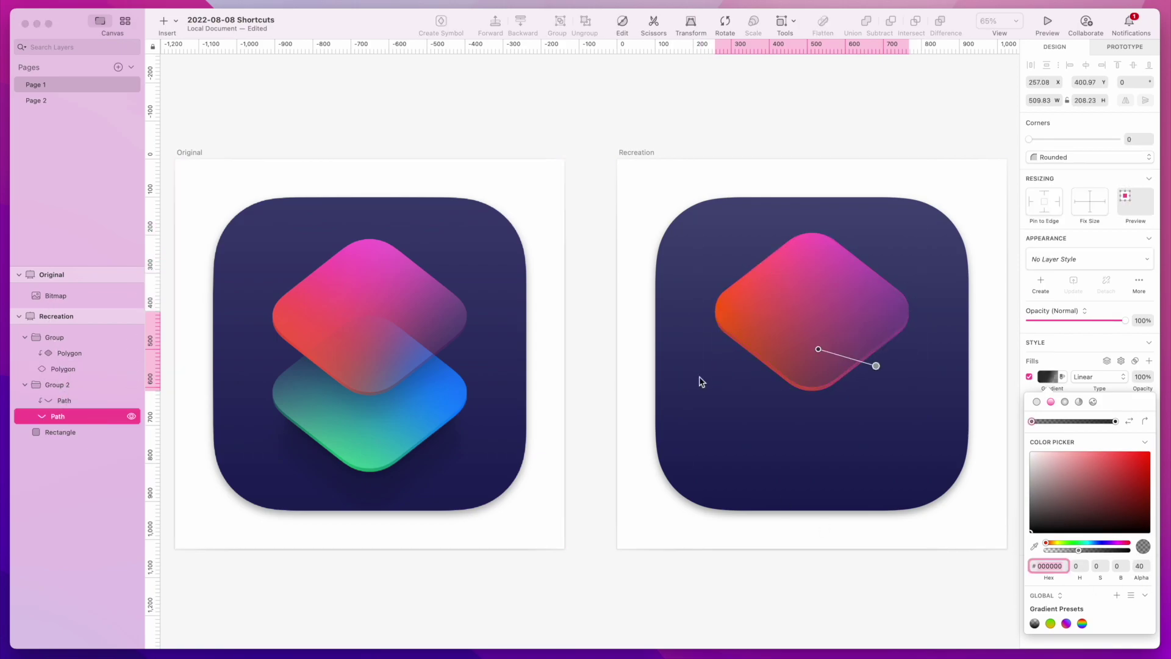
left_click_drag(821, 354, 772, 273)
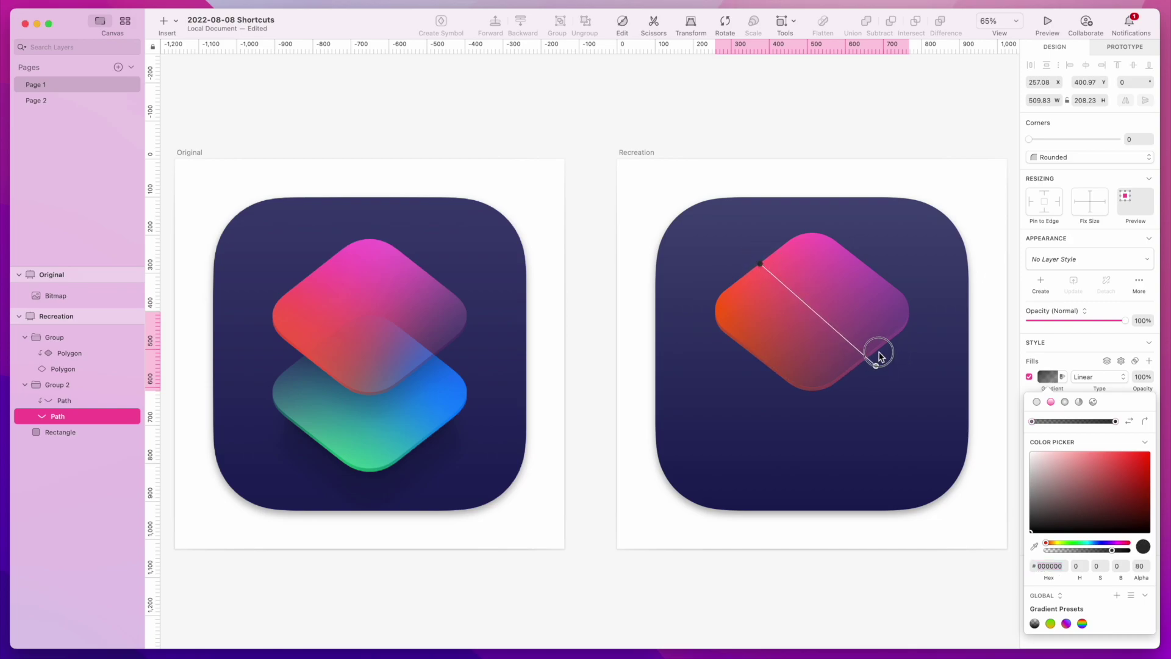
left_click_drag(877, 367, 873, 355)
left_click(1140, 567)
type("30")
key("Return")
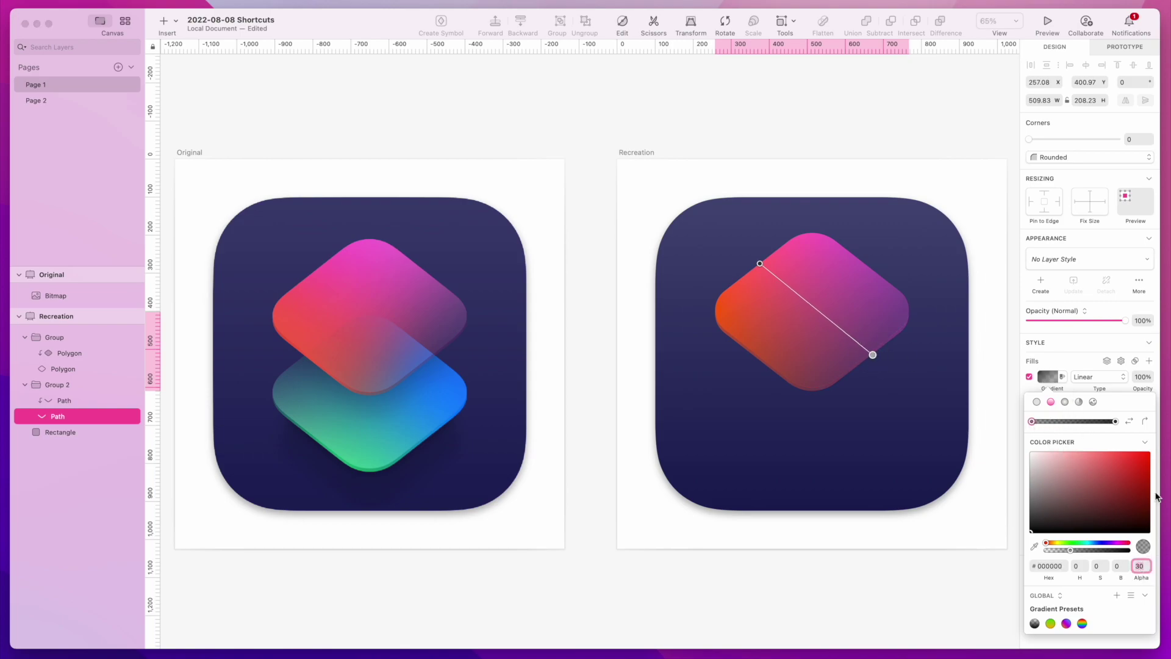
left_click(1116, 422)
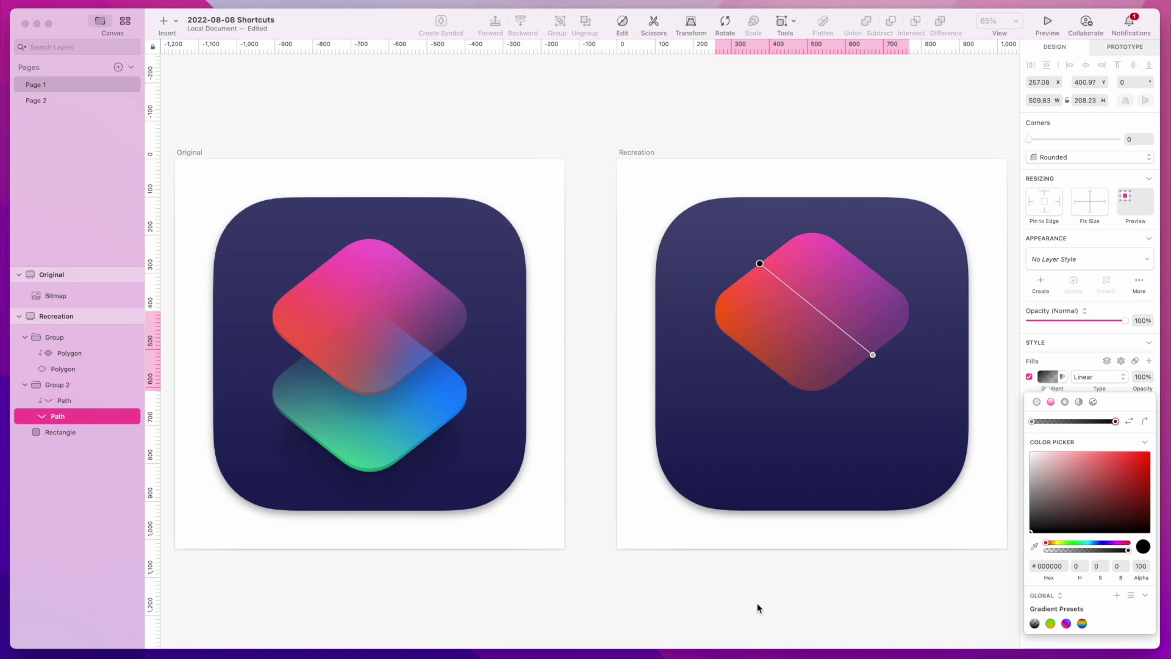
key("Escape")
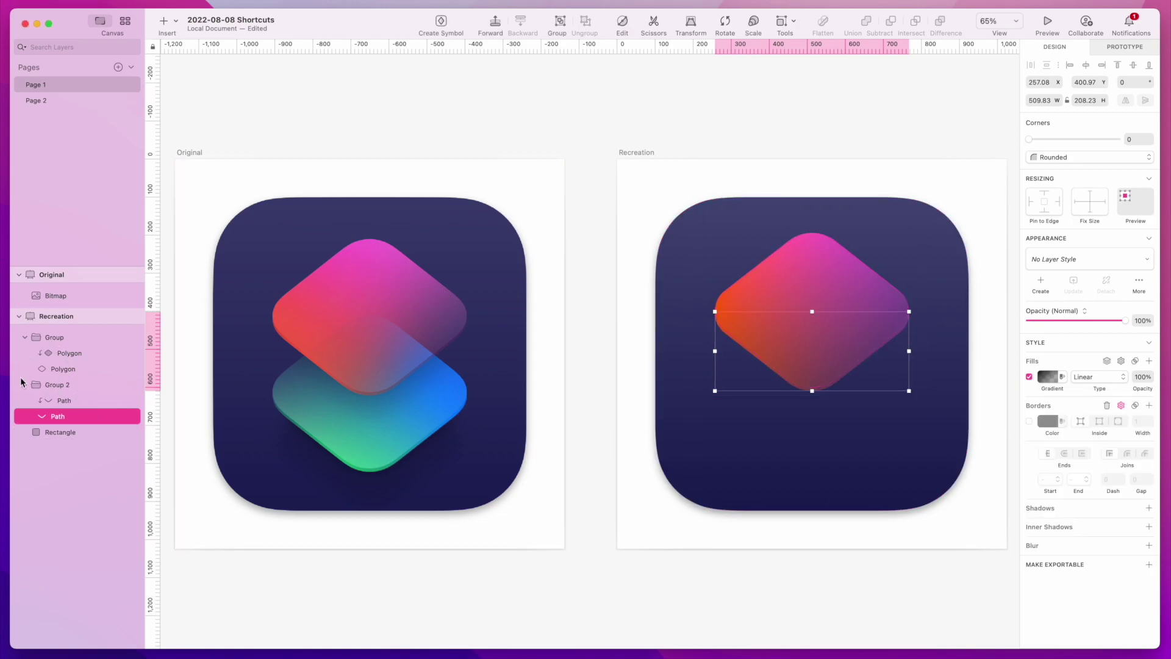
Collapse Group and Group 2 and duplicate both with Cmd+D
left_click_drag(30, 385, 46, 341)
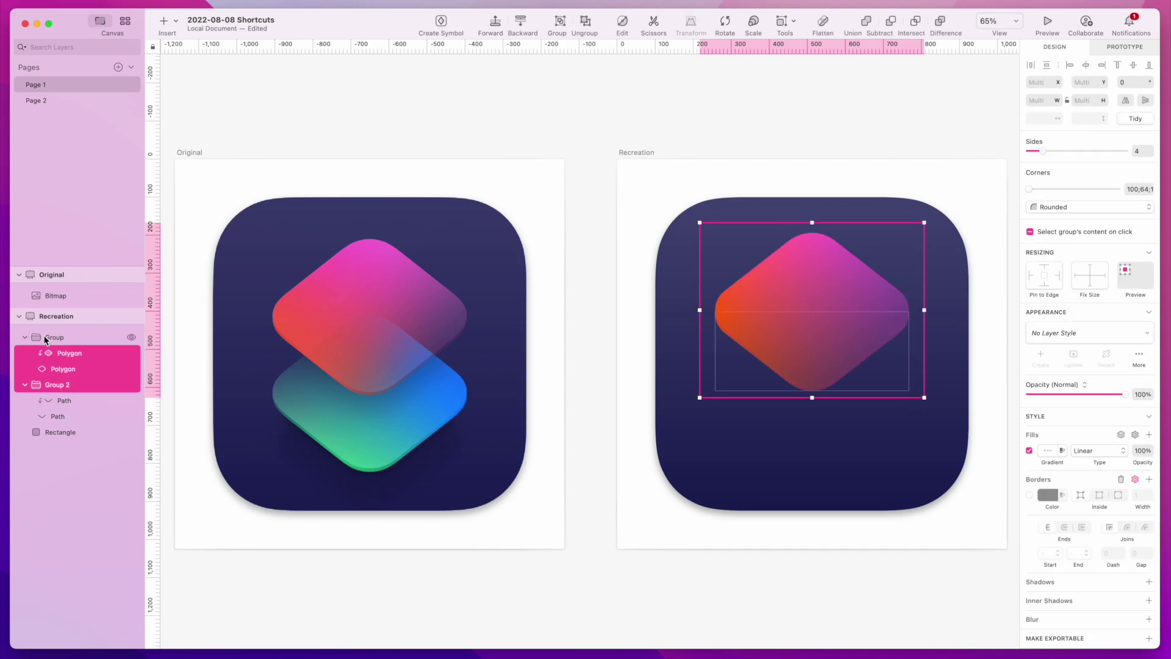
left_click(45, 339)
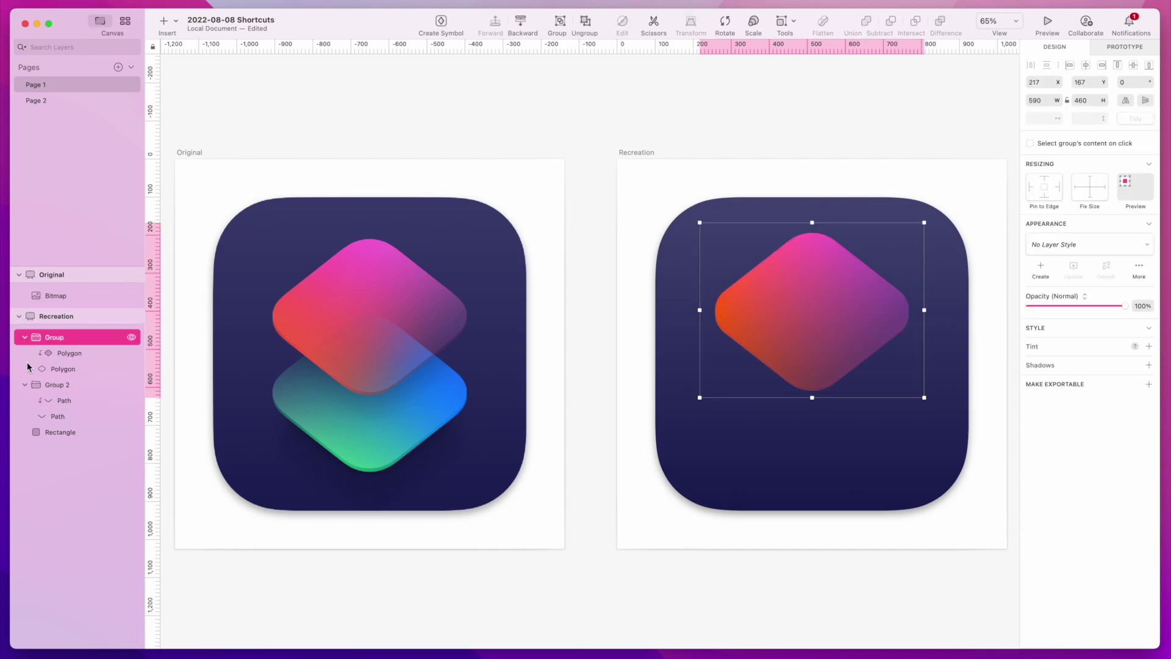
left_click(25, 386)
left_click(25, 337)
left_click(49, 354, "shift")
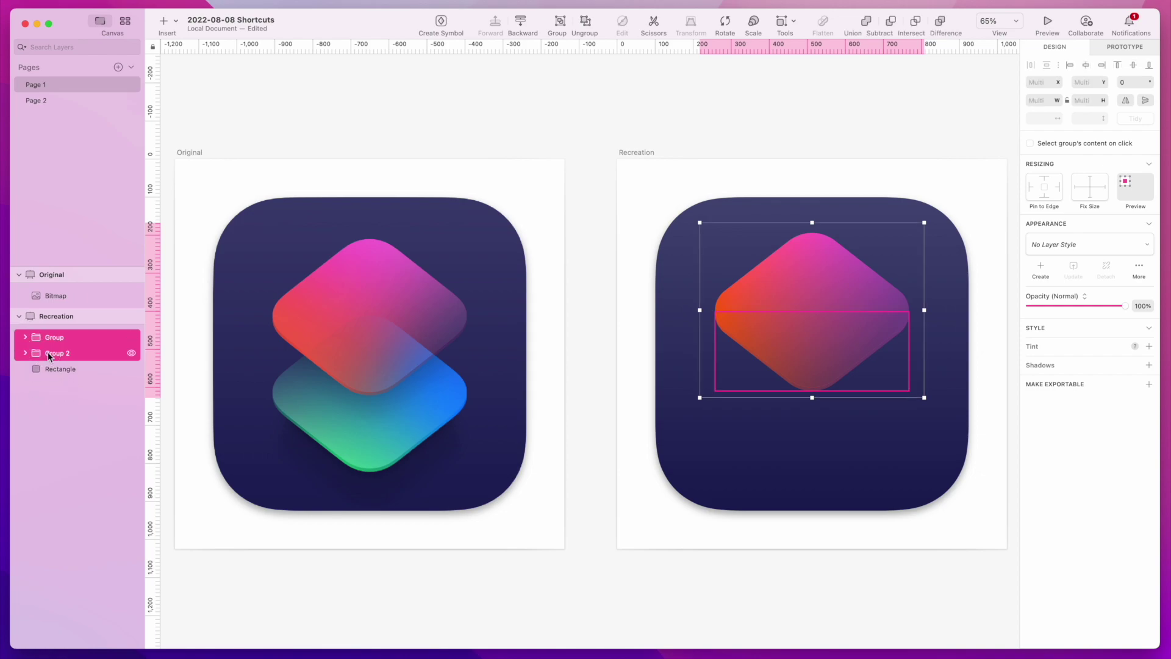
key("super+d")
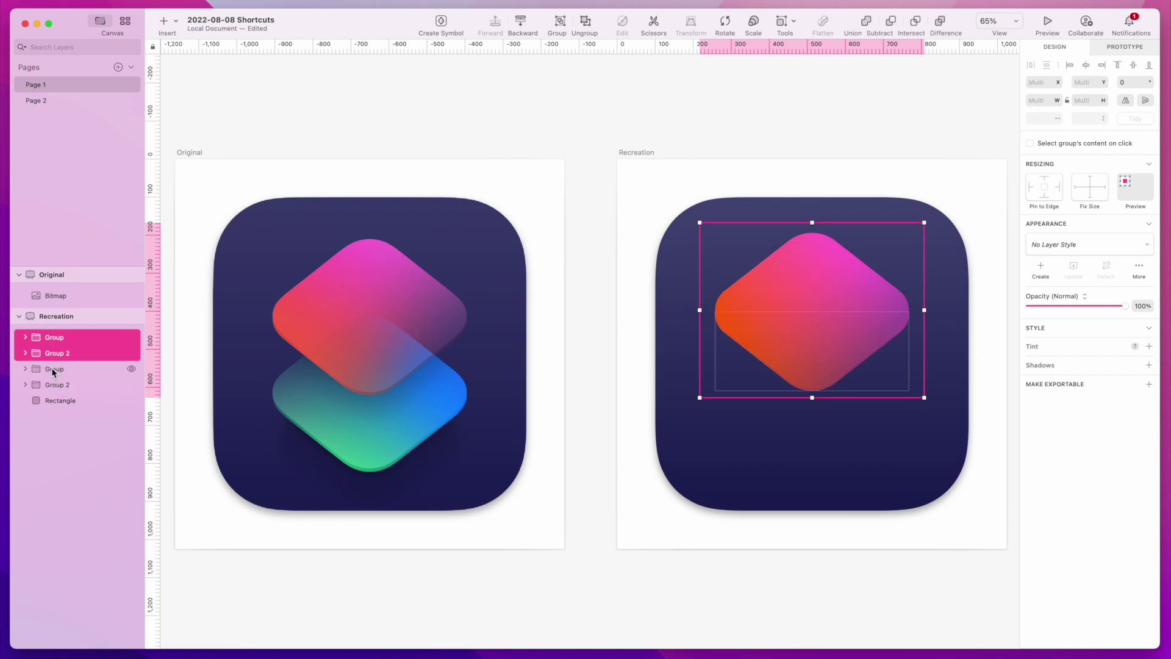
Move the duplicated diamond pair down on the icon
left_click(52, 368)
left_click(54, 384, "shift")
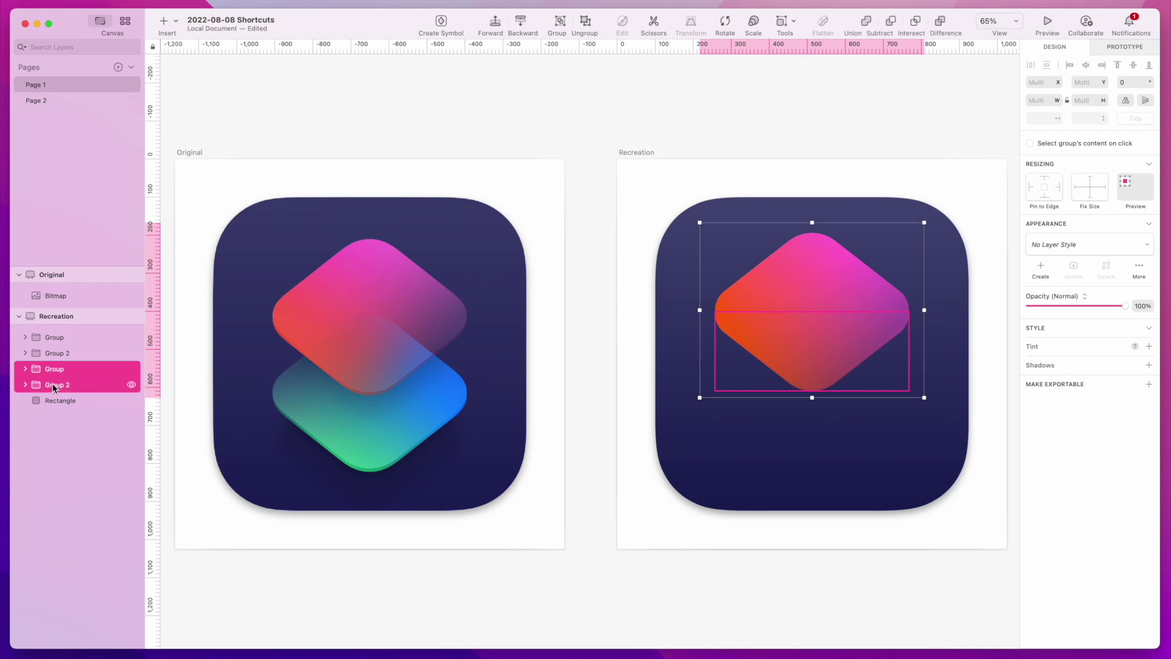
key("shift+Down")
key("shift+Down")
key("shift+Down")
key("shift+Down")
key("shift+Down")
key("shift+Down")
key("shift+Down")
key("shift+Down")
key("shift+Down")
key("shift+Down")
key("shift+Down")
key("shift+Down")
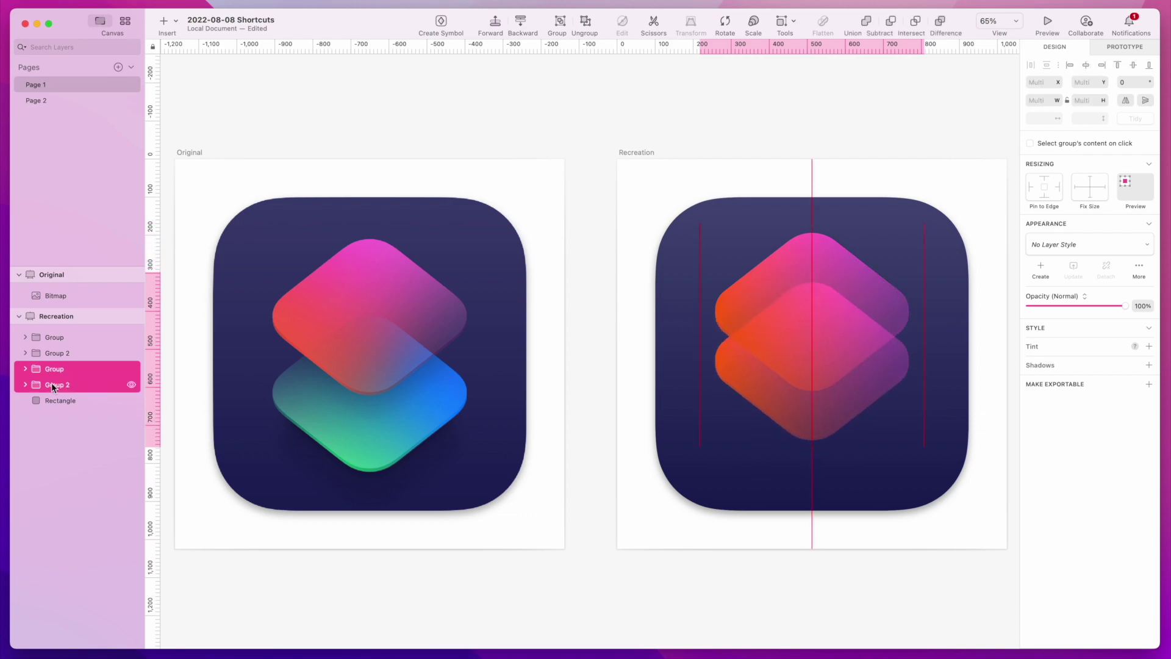
key("shift+Down")
key("shift+Down")
key("shift+Down")
key("shift+Down")
key("shift+Down")
key("shift+Down")
key("shift+Down")
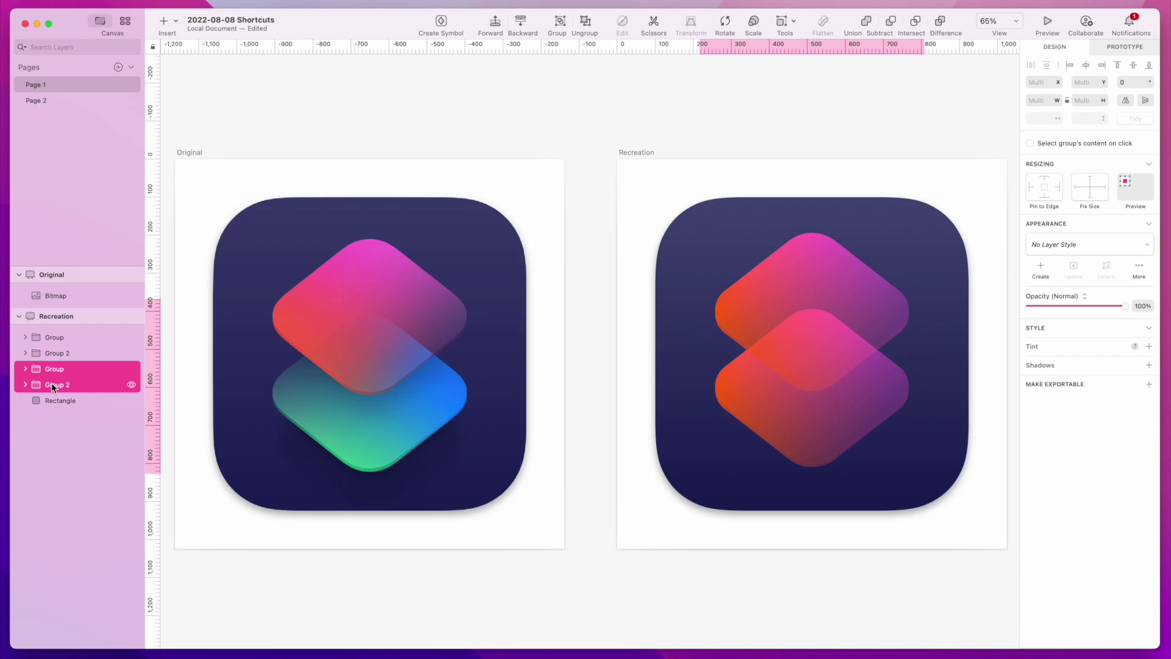
key("shift+Down")
key("shift+Up")
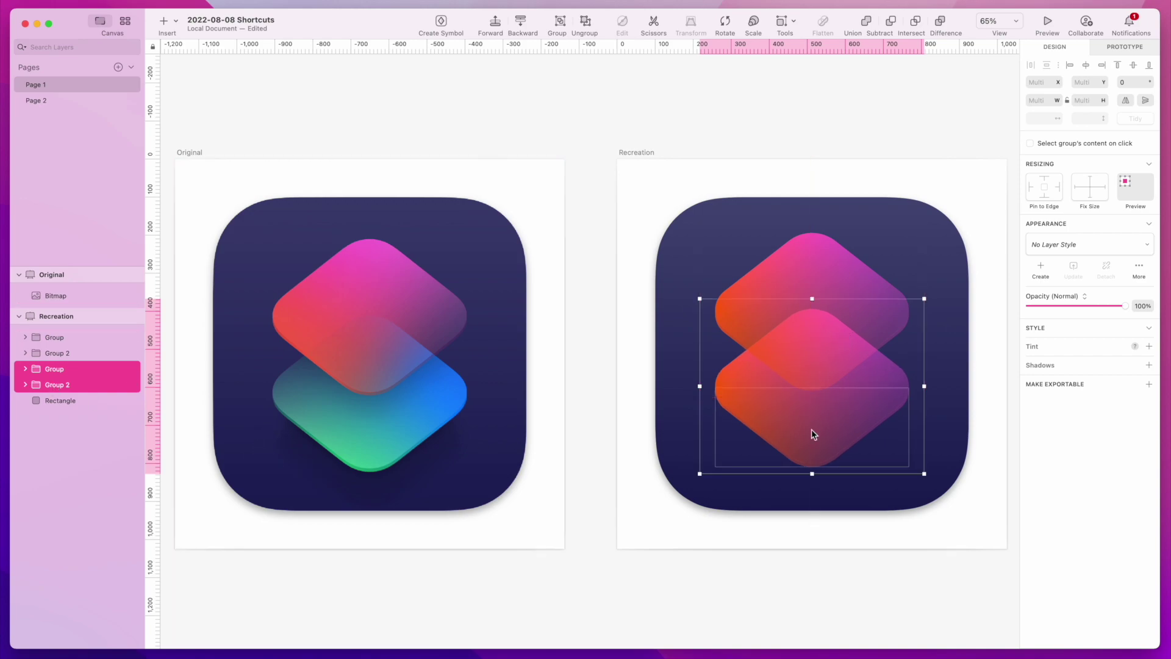
left_click_drag(813, 435, 813, 357)
Try shifting the original diamond pair, then undo the move
left_click(38, 354)
left_click(52, 340, "shift")
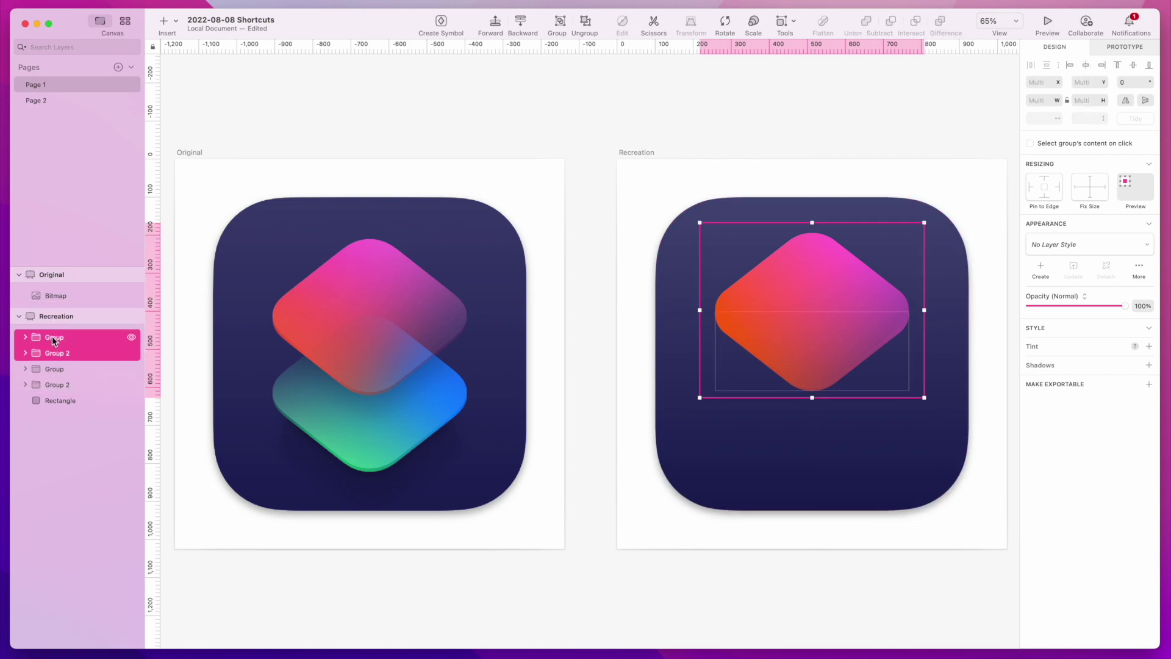
key("shift+Down")
key("shift+Down")
key("shift+Down")
key("shift+Down")
key("shift+Down")
key("shift+Down")
key("shift+Down")
key("shift+Down")
key("shift+Down")
key("shift+Down")
key("shift+Down")
key("shift+Down")
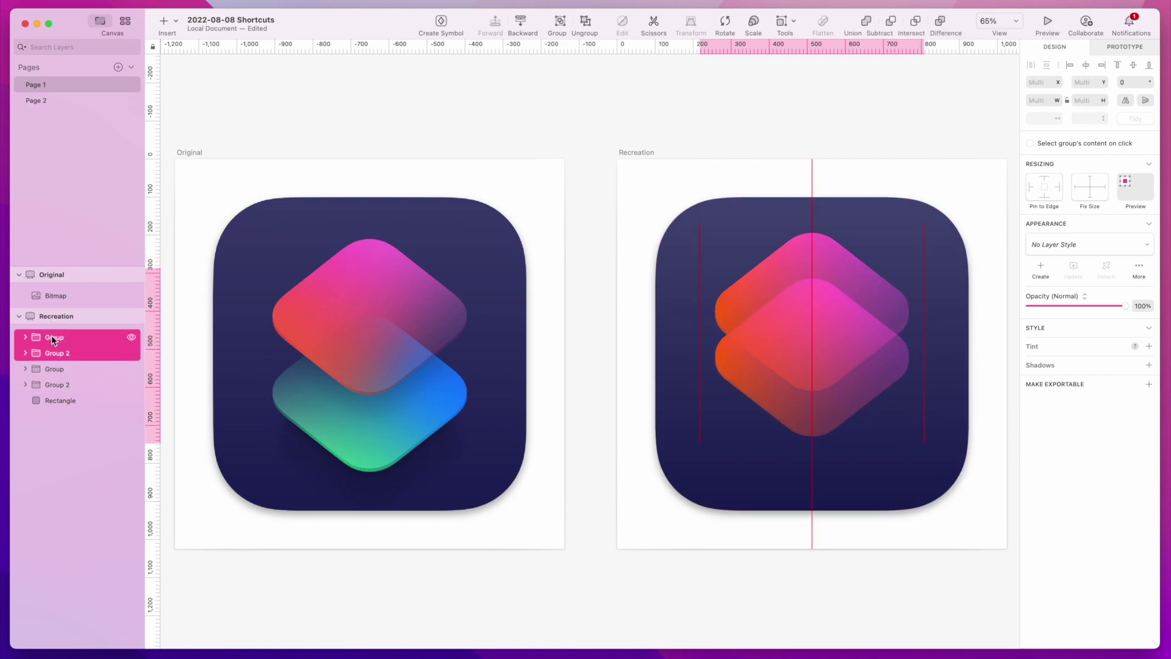
key("shift+Down")
key("shift+Down")
key("shift+Down")
key("shift+Down")
key("shift+Down")
key("shift+Down")
key("shift+Down")
key("shift+Down")
key("shift+Down")
key("shift+Down")
key("shift+Down")
key("shift+Down")
key("shift+Up")
key("shift+Up")
key("shift+Up")
key("shift+Up")
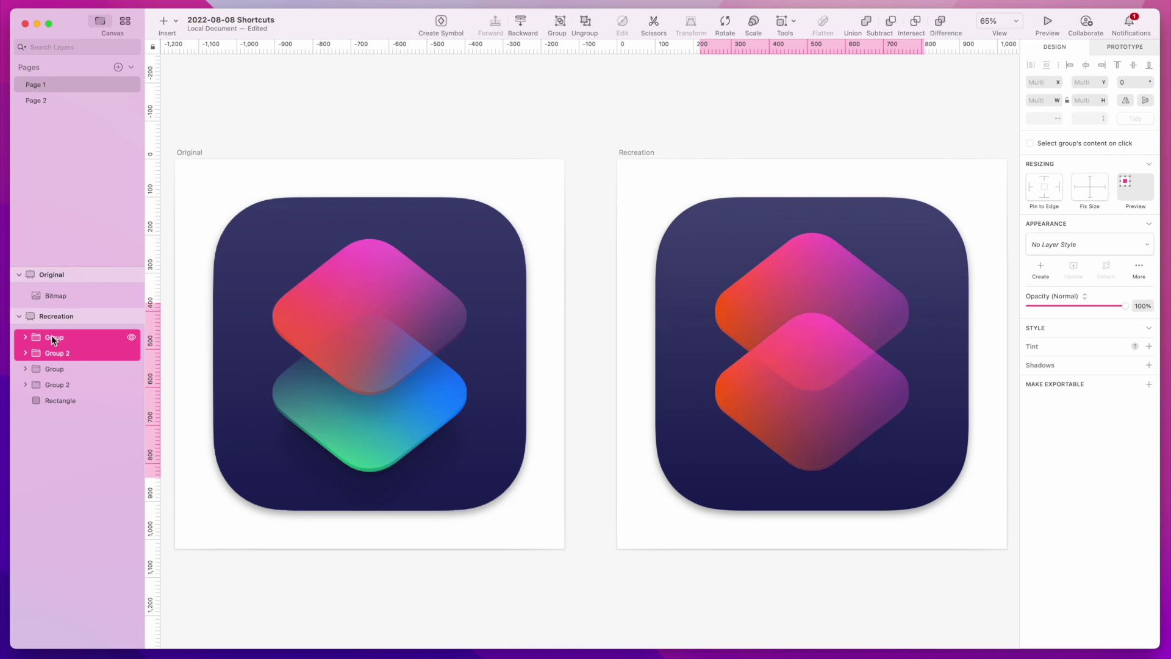
key("shift+Up")
key("shift+Up")
key("shift+Up")
key("shift+Up")
key("shift+Up")
key("shift+Up")
key("shift+Up")
left_click_drag(802, 384, 796, 398)
key("ctrl+z")
key("ctrl+z")
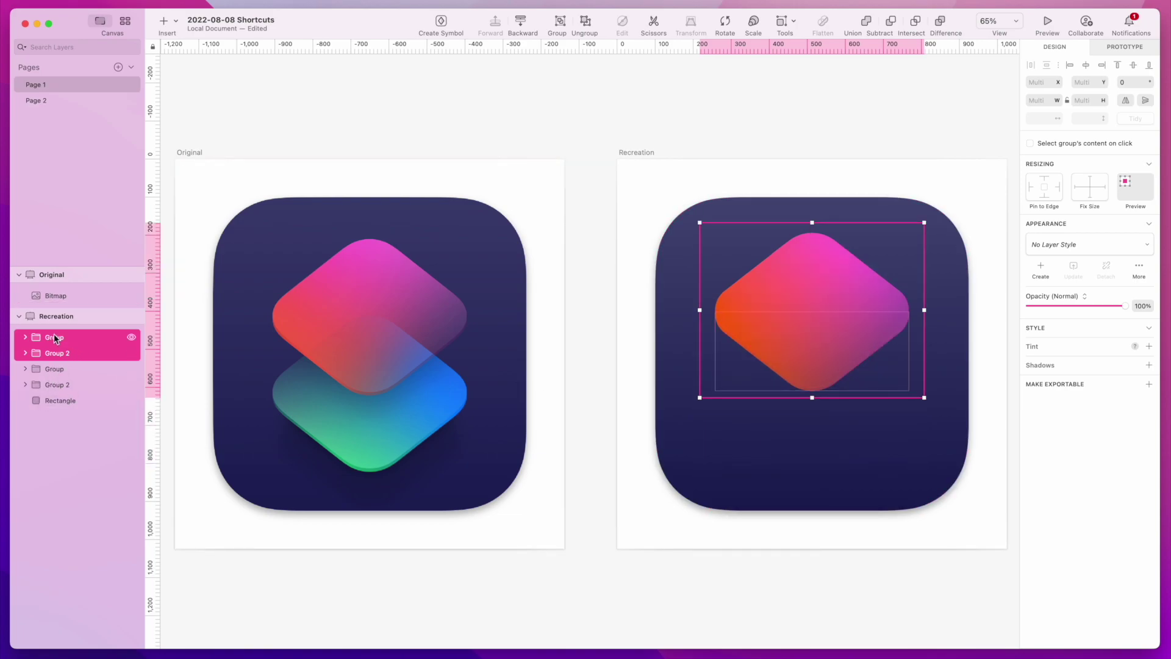
Nudge the duplicated pair two more steps down below the top diamond
left_click(60, 368)
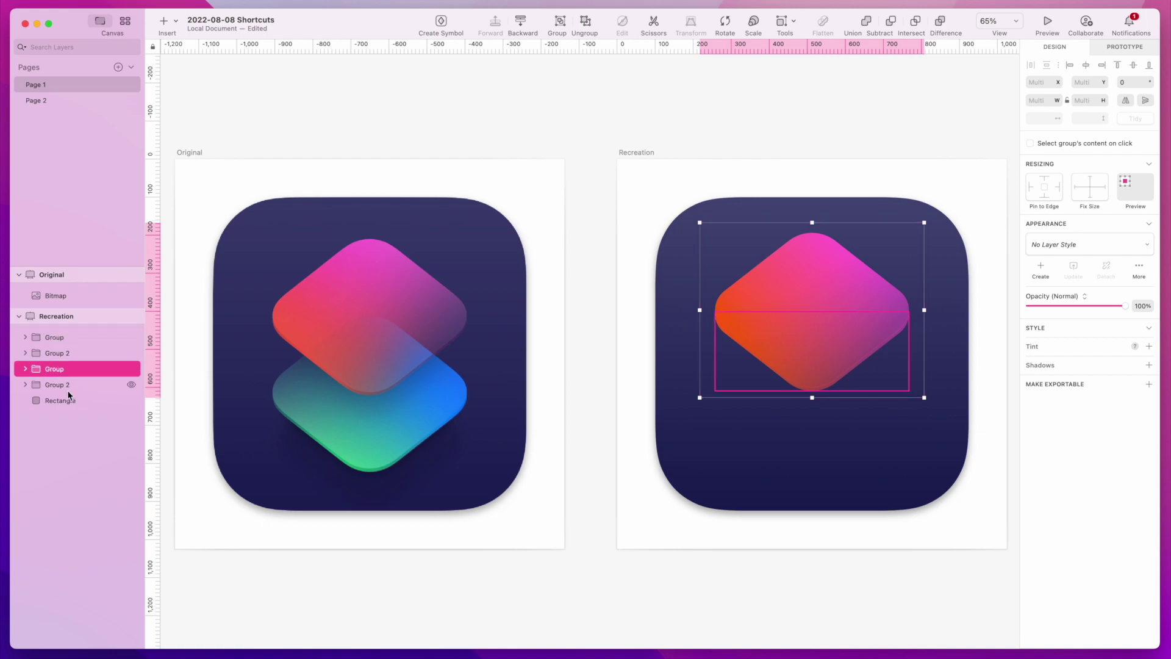
left_click(58, 385, "shift")
key("shift+Down")
key("shift+Down")
key("shift+Down")
key("shift+Down")
key("shift+Down")
key("shift+Down")
key("shift+Down")
key("shift+Down")
key("shift+Down")
key("shift+Down")
key("shift+Down")
key("shift+Down")
key("shift+Down")
key("shift+Down")
key("shift+Down")
key("shift+Down")
key("shift+Down")
key("shift+Down")
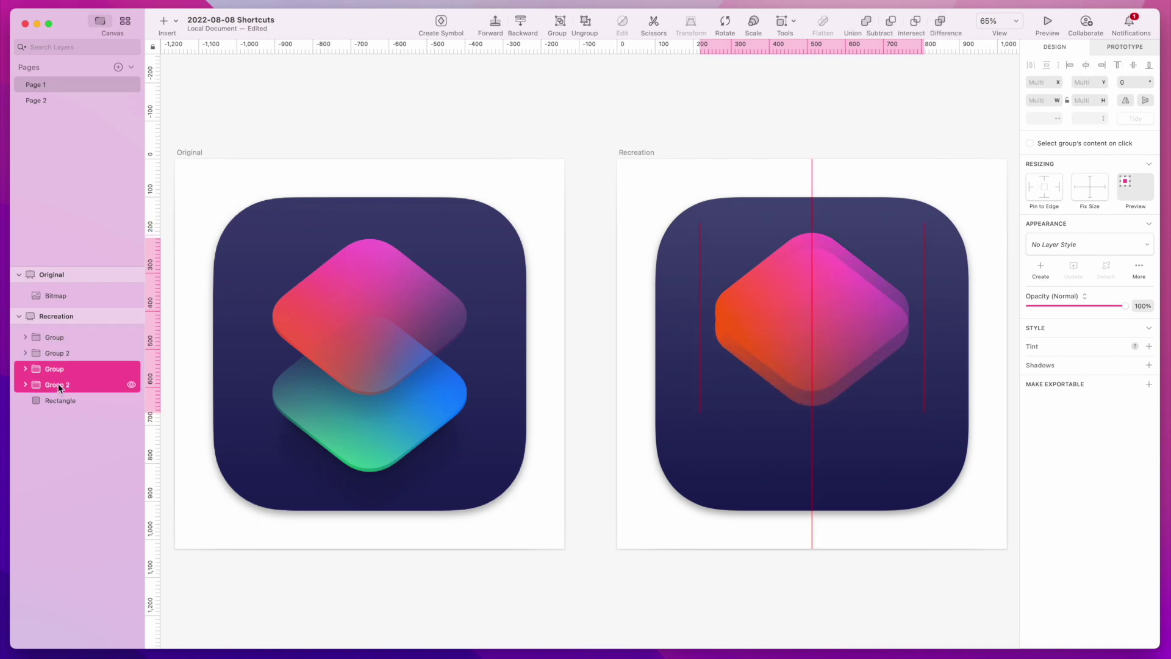
key("shift+Down")
key("shift+Down")
key("shift+Down")
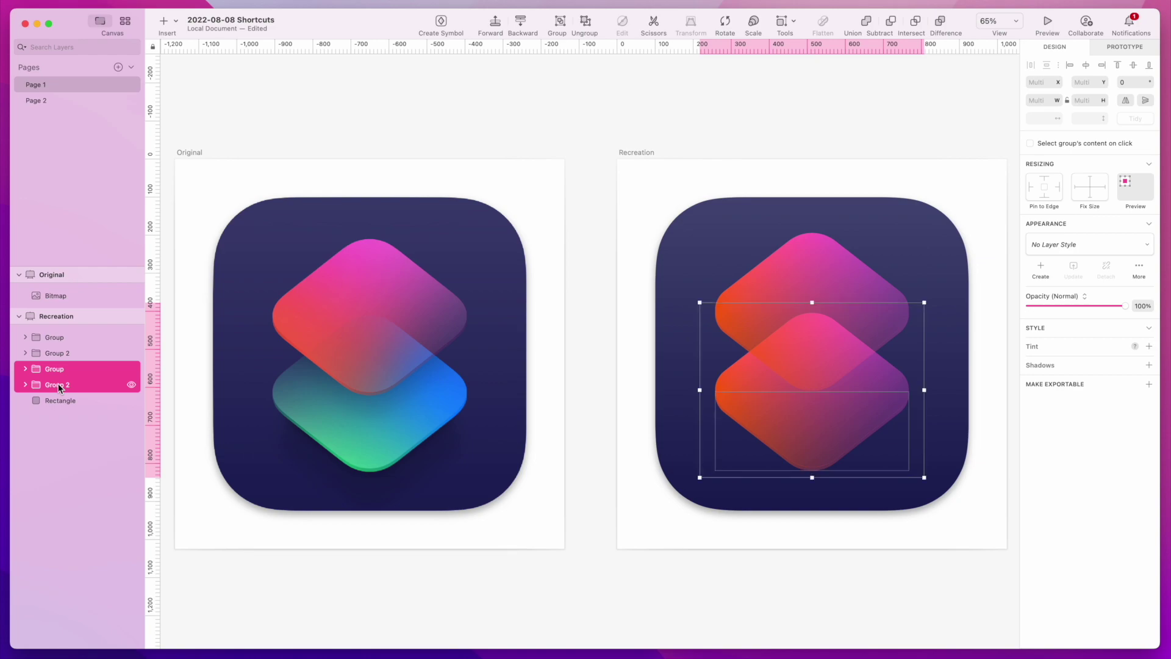
Recolour the lower diamond's gradient to a light sky blue and a pale mint green
left_click(869, 369)
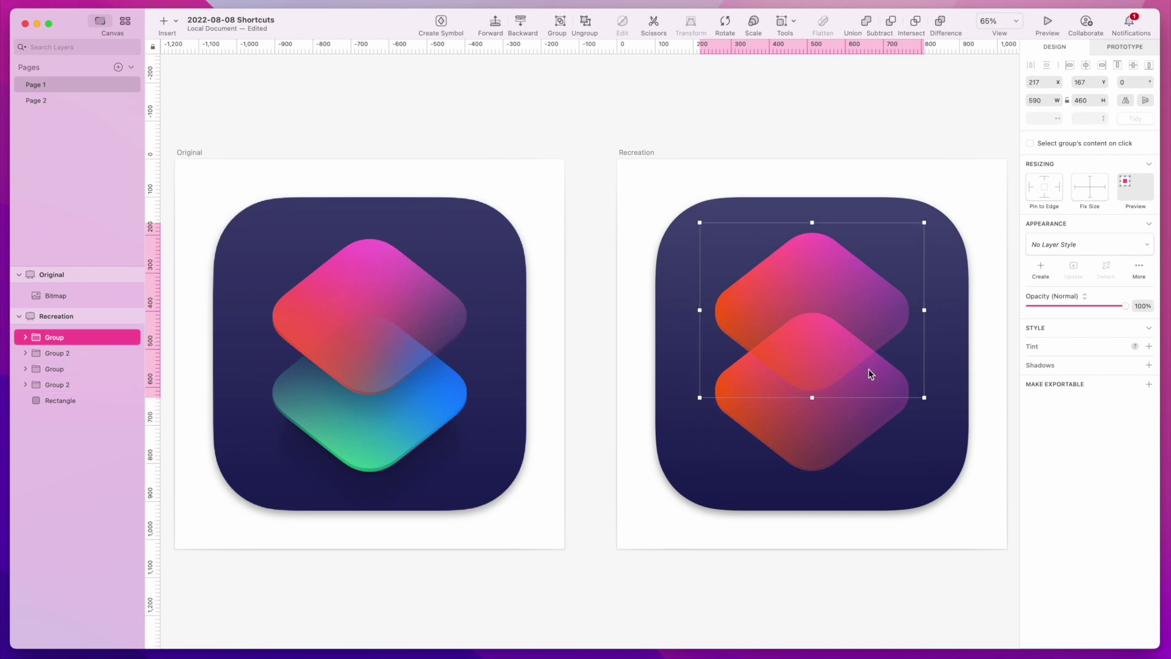
left_click(25, 368)
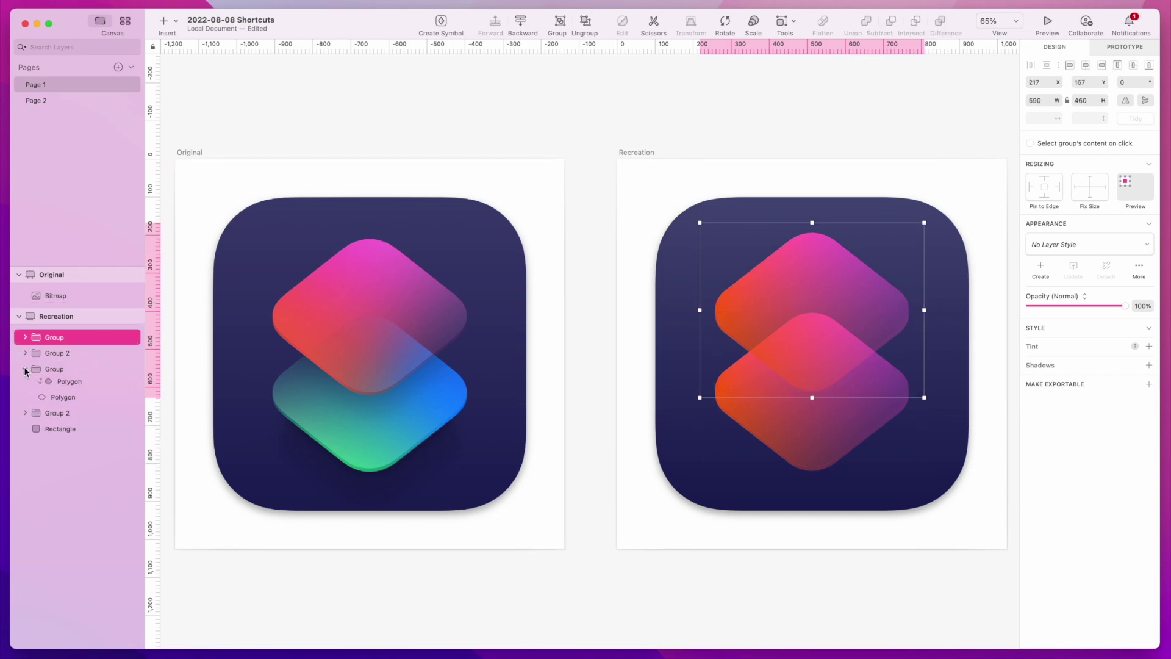
left_click(69, 385)
left_click(1047, 409)
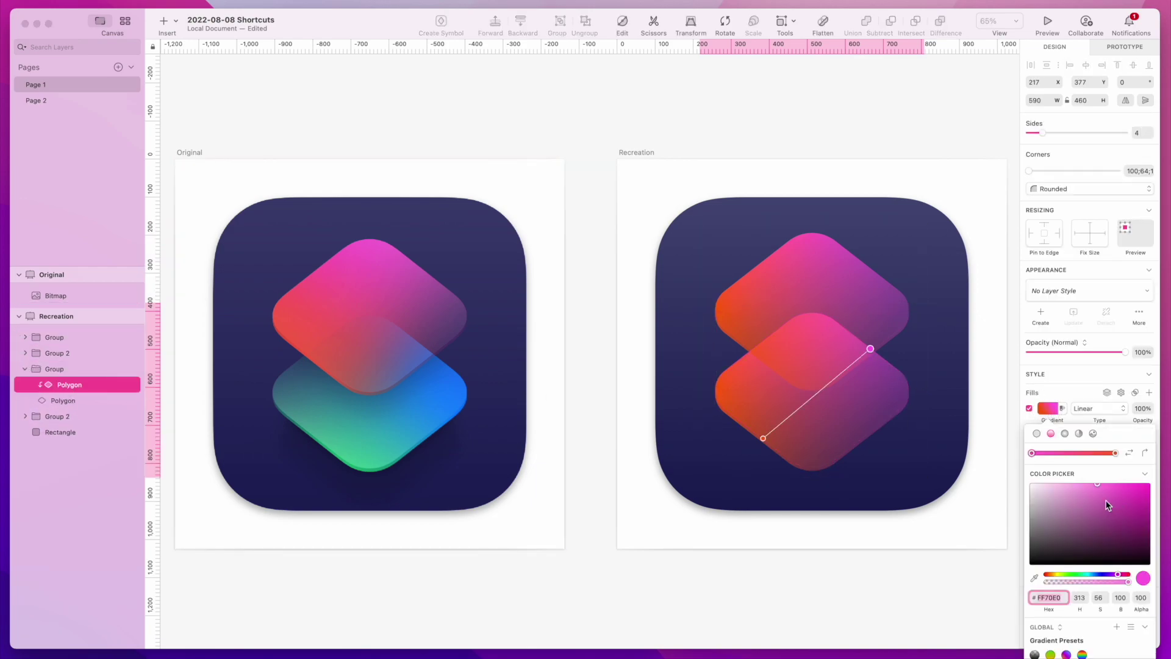
left_click_drag(1113, 578, 1097, 576)
mouse_move(1097, 484)
left_mouse_down()
mouse_move(1113, 509)
mouse_move(1101, 487)
mouse_move(1123, 483)
mouse_move(1112, 482)
left_mouse_up()
left_click_drag(1097, 577, 1096, 578)
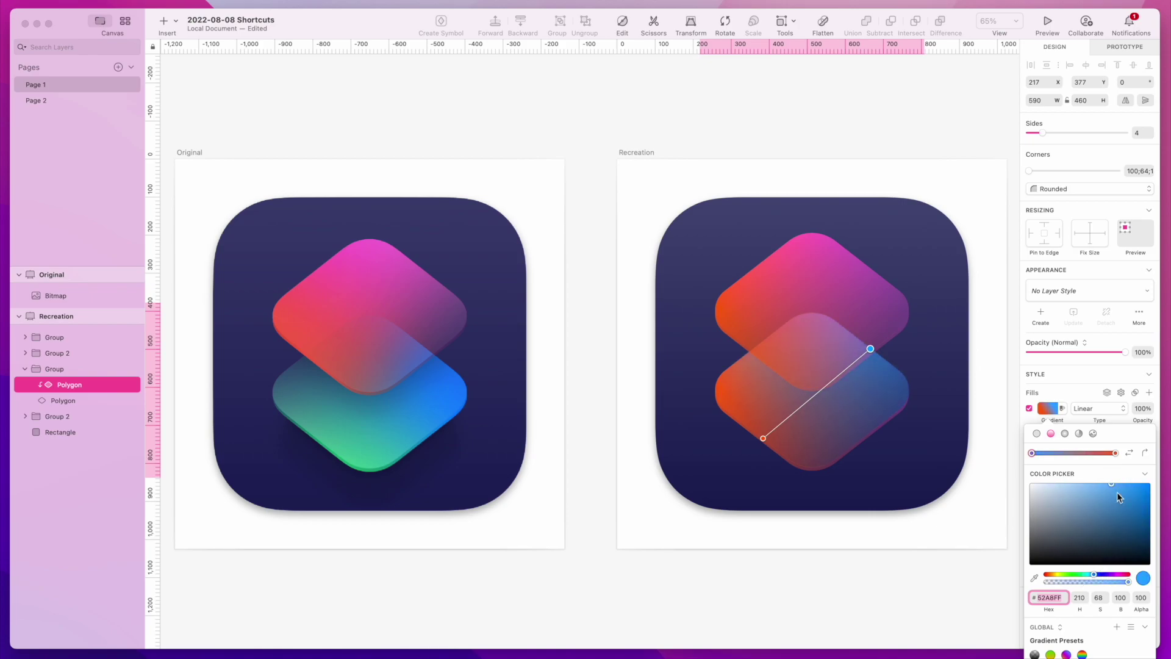
left_click_drag(1117, 486, 1102, 487)
left_click(1115, 453)
left_click_drag(1049, 574, 1081, 576)
mouse_move(1095, 518)
left_mouse_down()
mouse_move(1096, 505)
mouse_move(1060, 491)
mouse_move(1095, 495)
left_mouse_up()
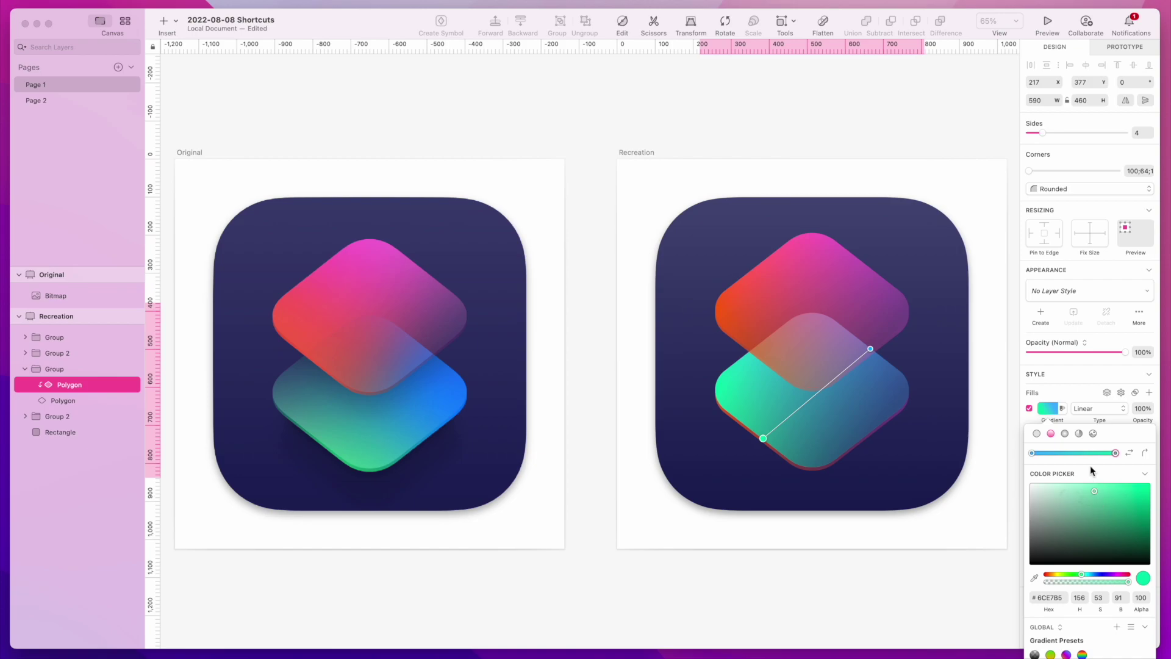
Re-aim the lower diamond's dark shading gradient end toward the lower right
left_click(63, 399)
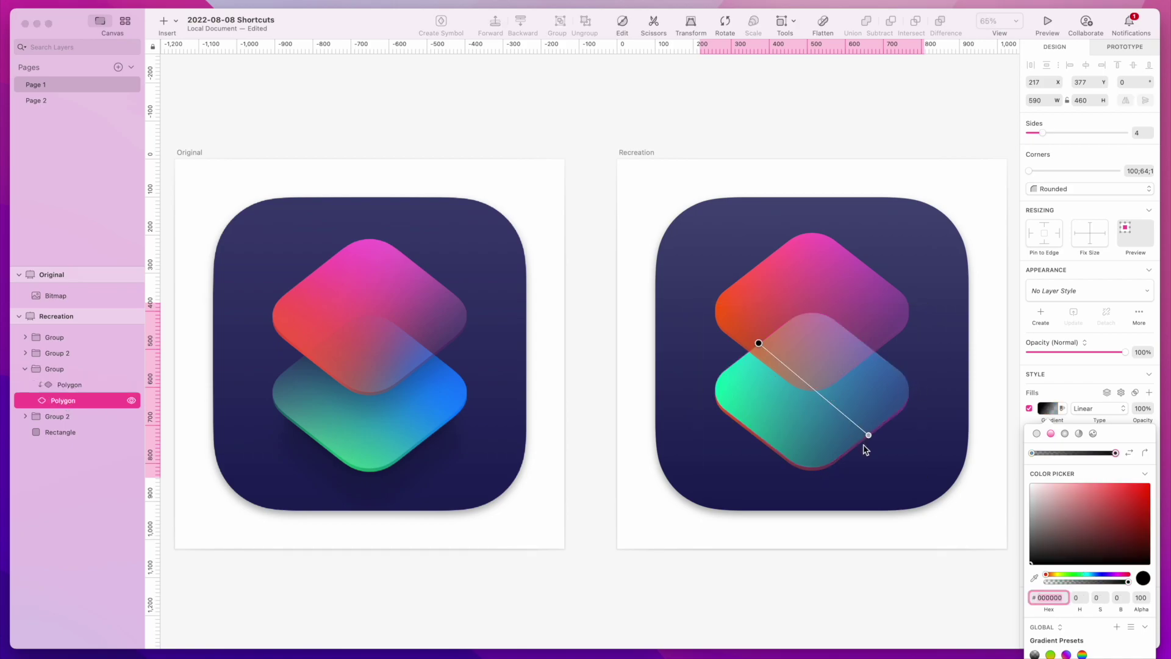
mouse_move(868, 436)
left_mouse_down()
mouse_move(752, 346)
mouse_move(884, 440)
mouse_move(866, 436)
left_mouse_up()
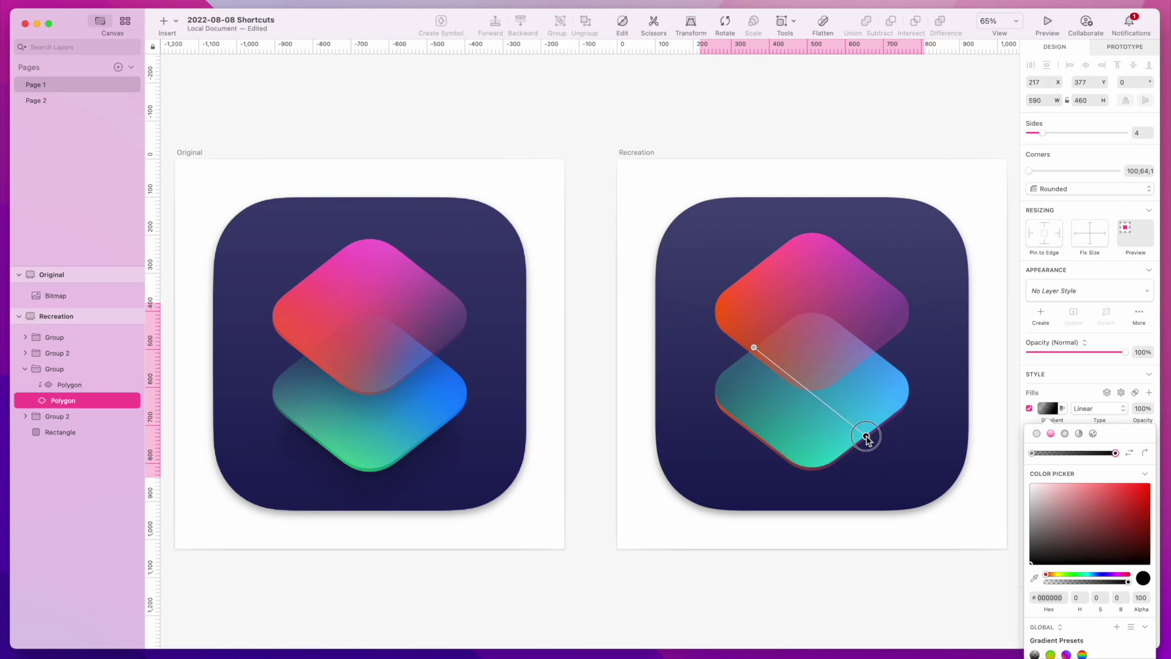
left_click_drag(867, 437, 867, 436)
left_click(1047, 408)
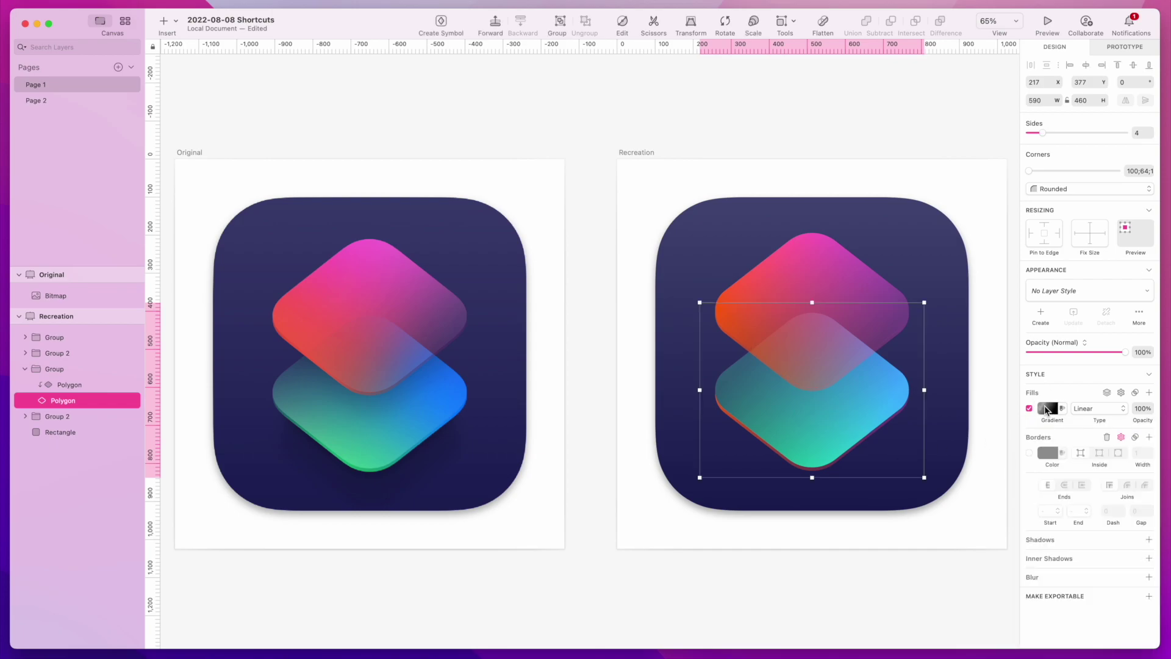
Retune the lower diamond's blue gradient stop to a vivid blue, then close the gradient settings
left_click(812, 372)
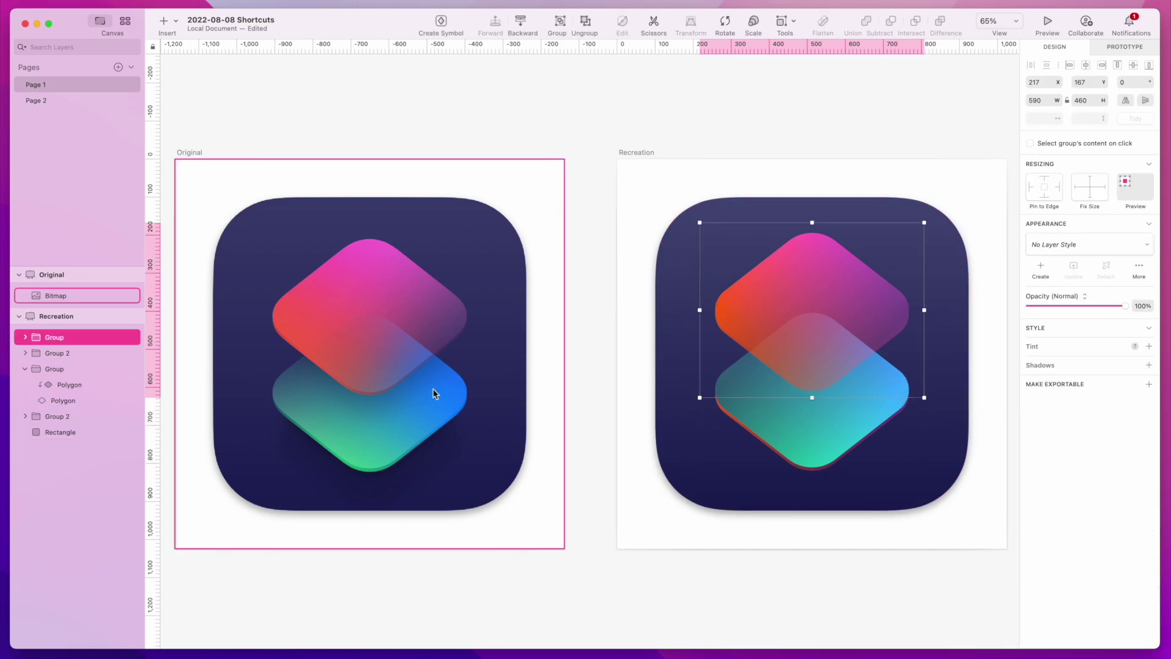
left_click(74, 385)
left_click(1047, 409)
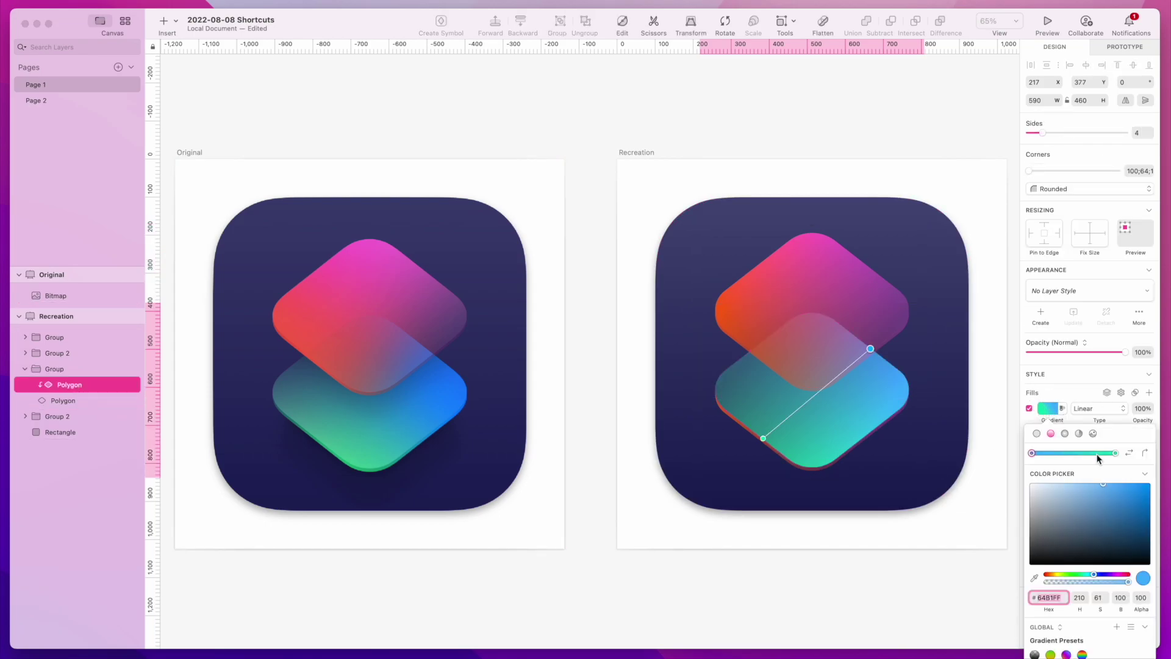
left_click(1031, 454)
left_click_drag(1104, 489, 1140, 489)
left_click_drag(1095, 577, 1096, 575)
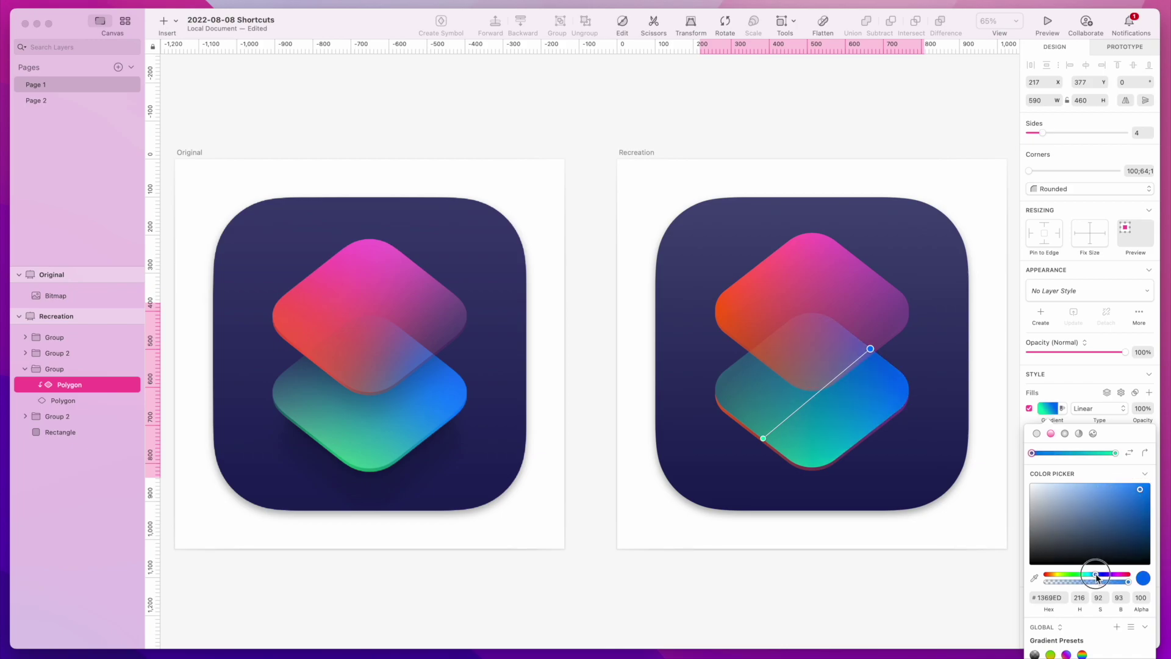
left_click_drag(1148, 489, 1129, 487)
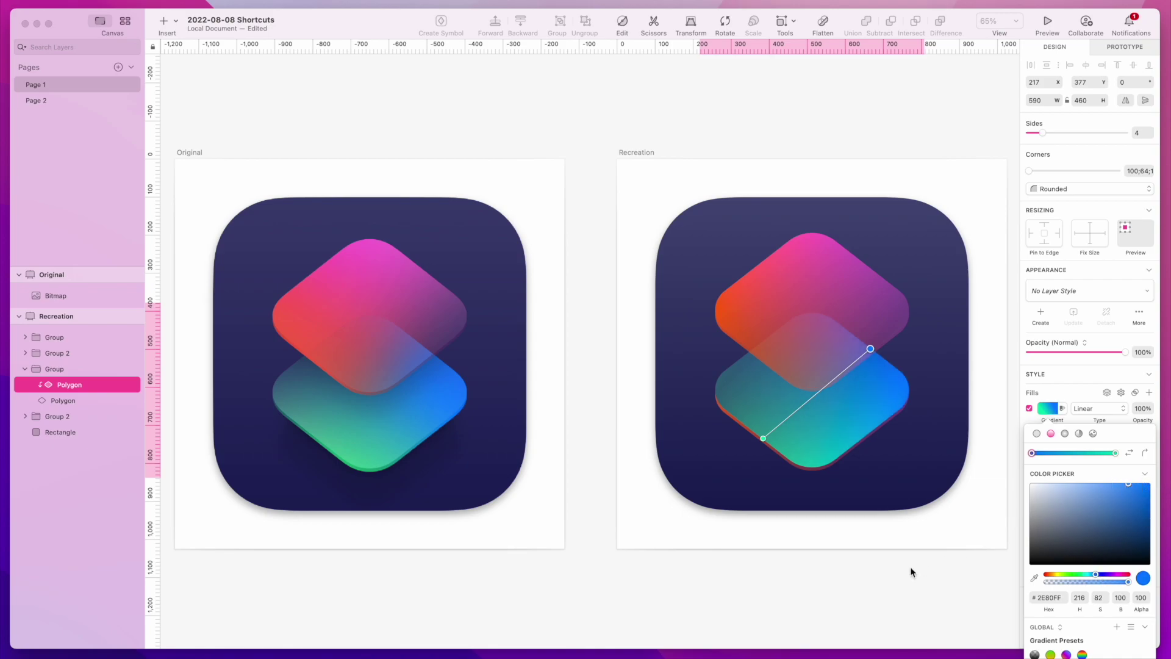
left_click(887, 574)
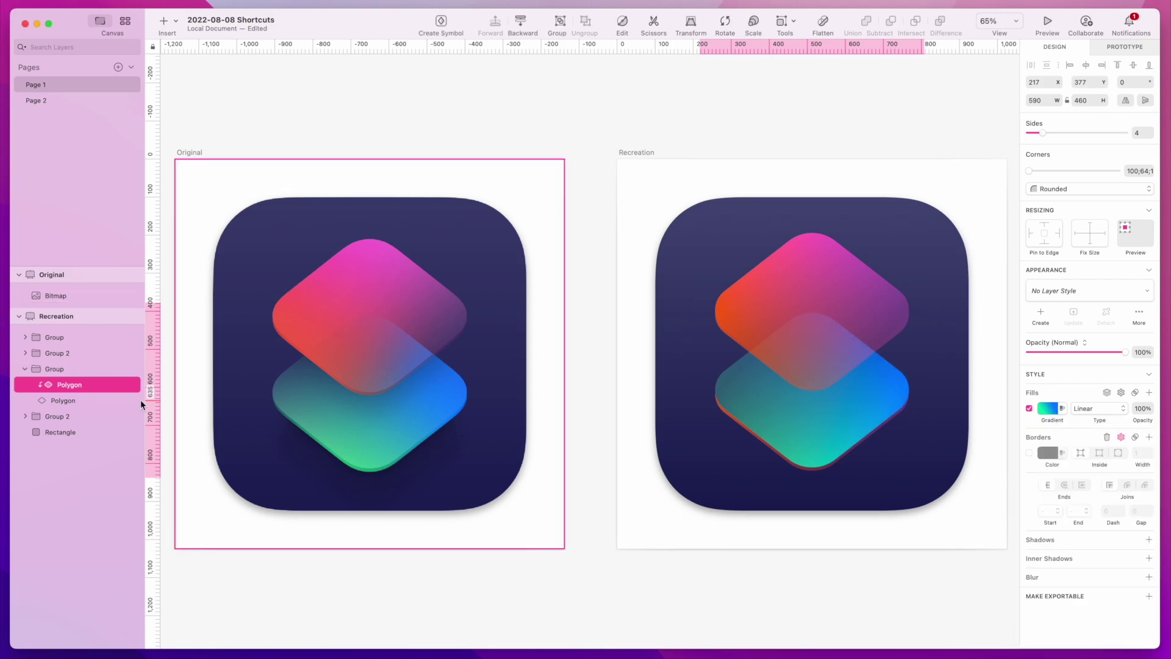
Review the lower diamond's edge paths and shading polygon layers, then clear the selection
left_click(25, 416)
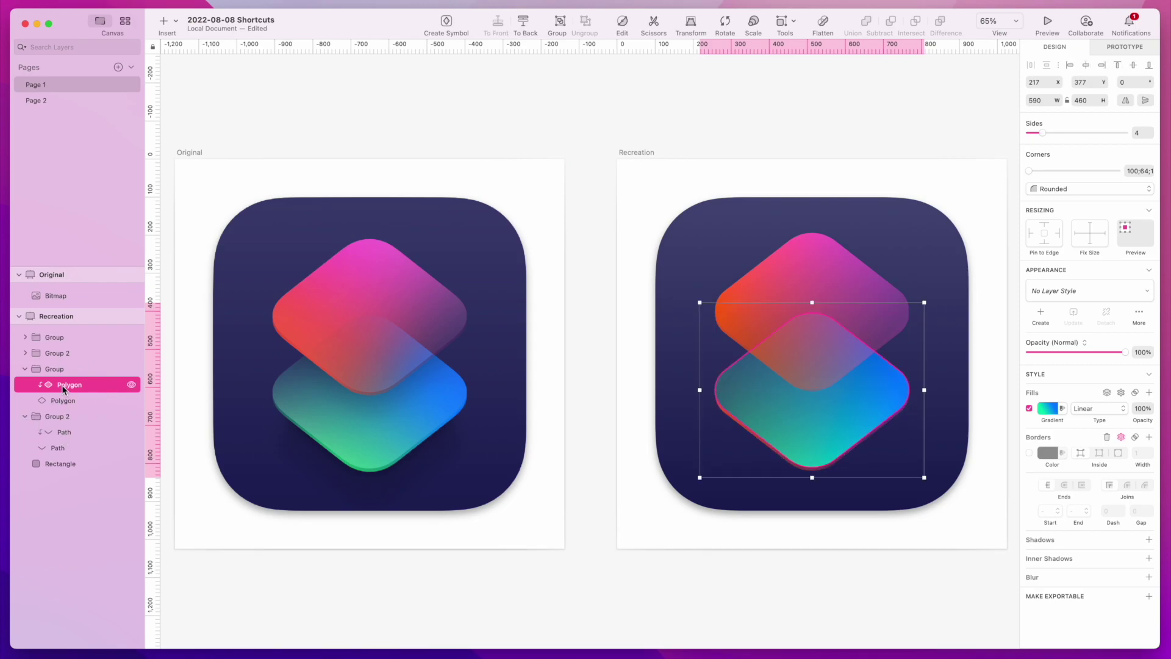
left_click(59, 433)
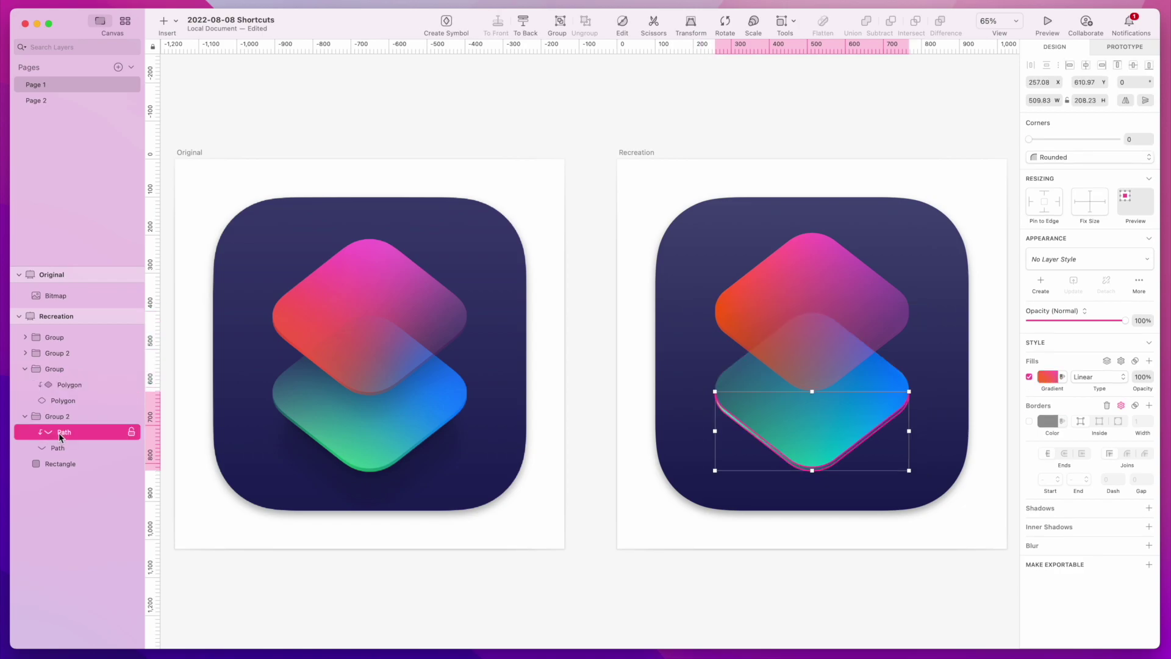
left_click(56, 400)
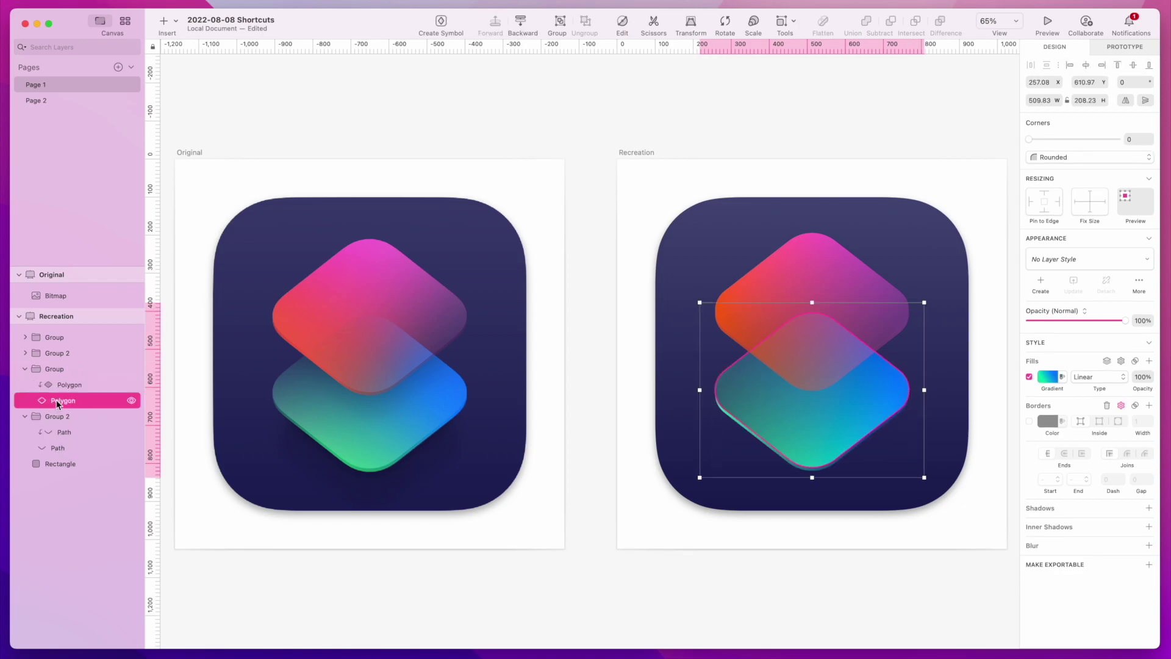
left_click(59, 447)
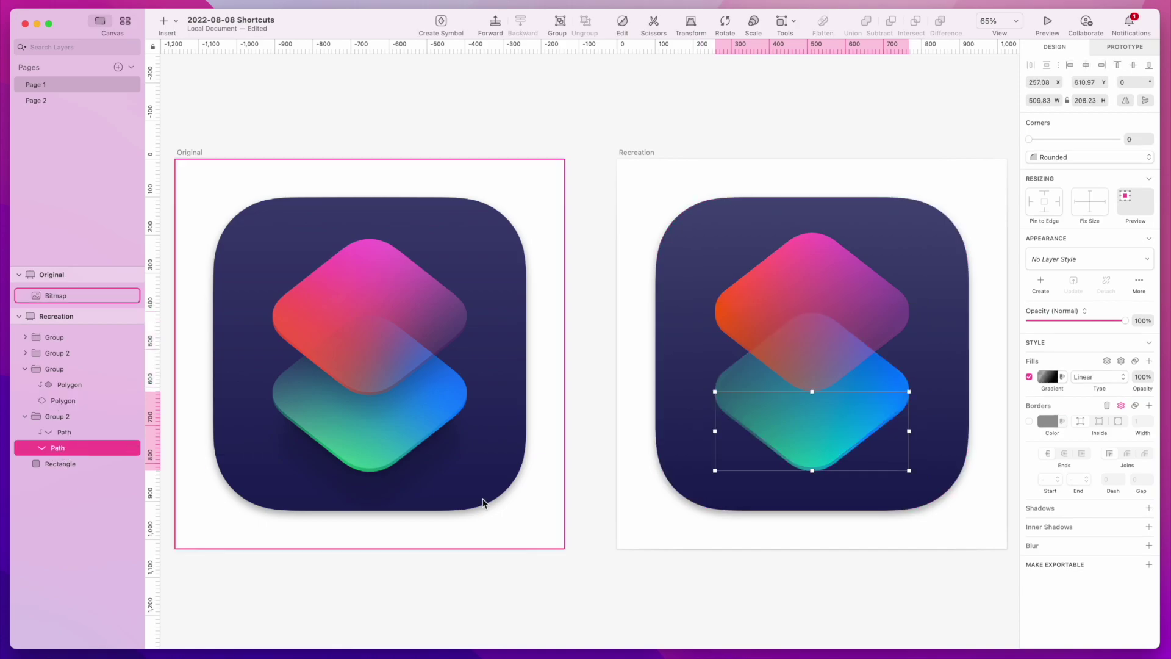
left_click(833, 603)
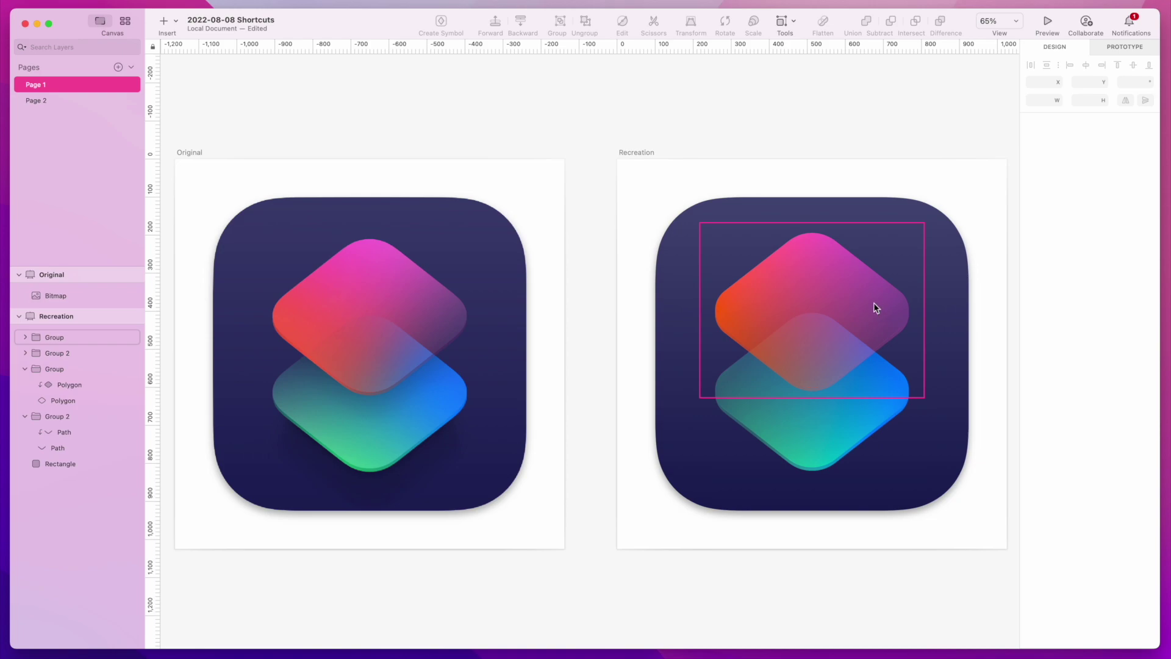
Reposition the top diamond's shading gradient handles and raise its black stop alpha from 30 to 40
left_click(823, 275)
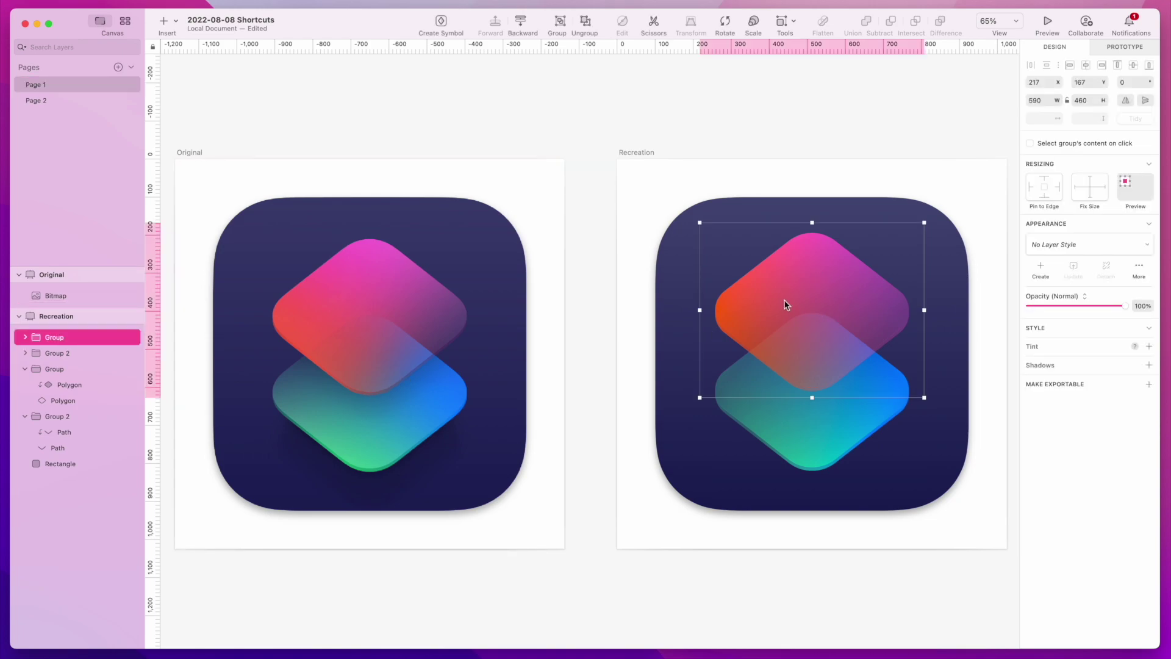
double_click(756, 296)
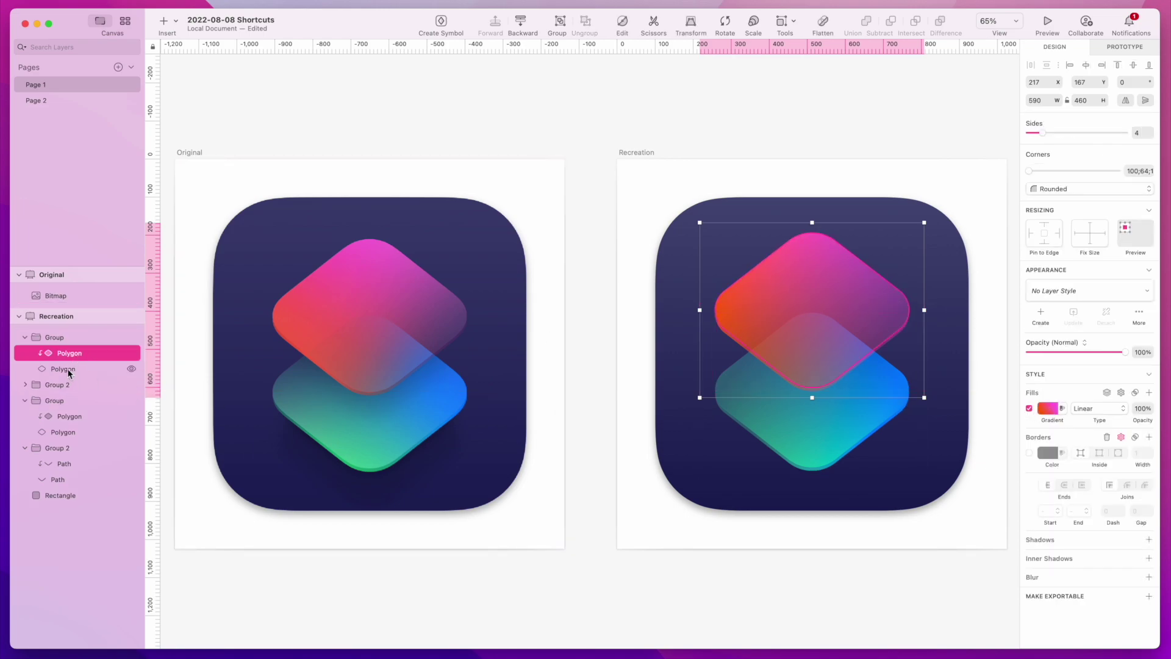
left_click(125, 369)
left_click(1049, 409)
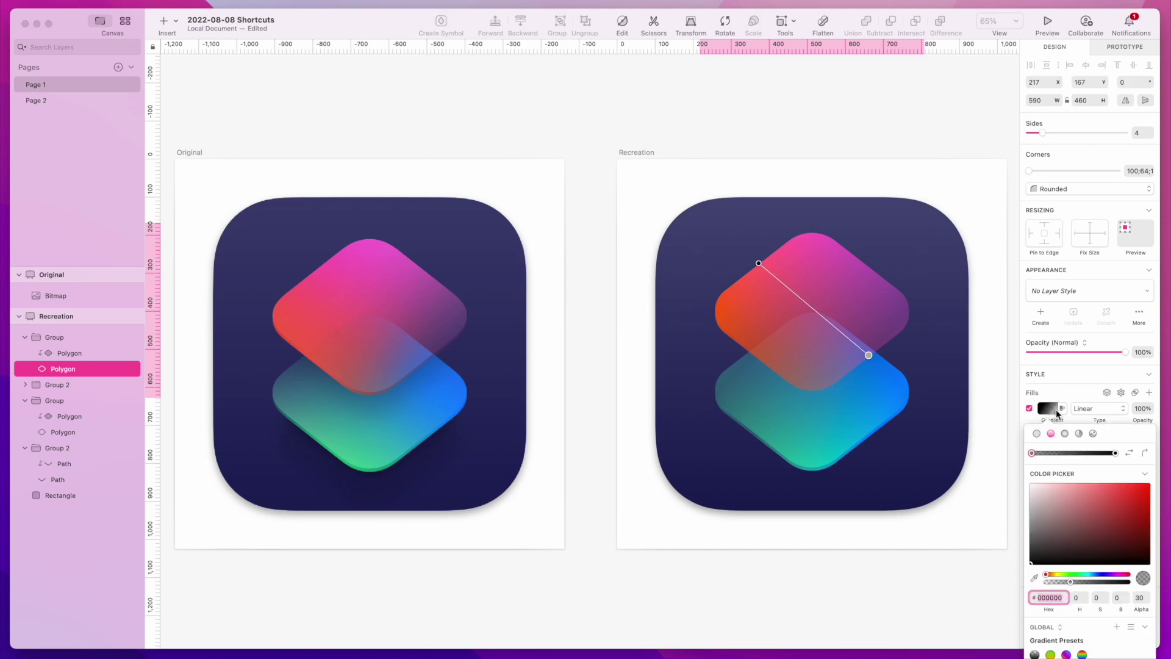
mouse_move(760, 266)
left_mouse_down()
mouse_move(796, 295)
mouse_move(754, 262)
mouse_move(808, 272)
mouse_move(812, 299)
mouse_move(755, 267)
left_mouse_up()
mouse_move(870, 359)
left_mouse_down()
mouse_move(819, 330)
mouse_move(870, 355)
left_mouse_up()
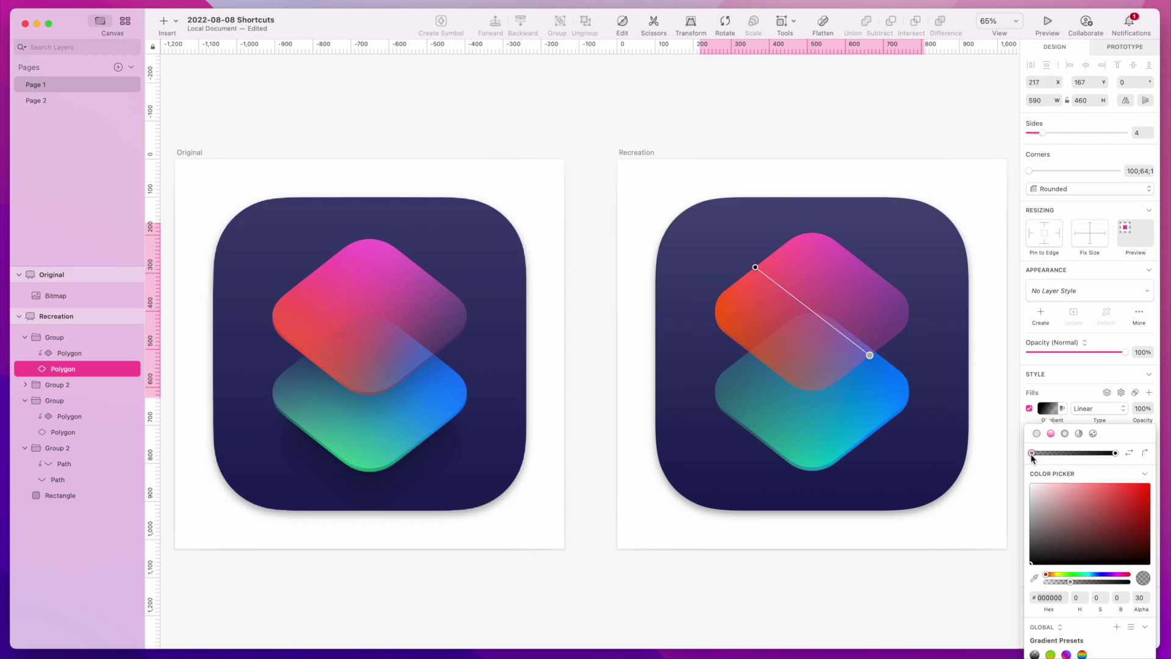
left_click_drag(1138, 609, 1148, 612)
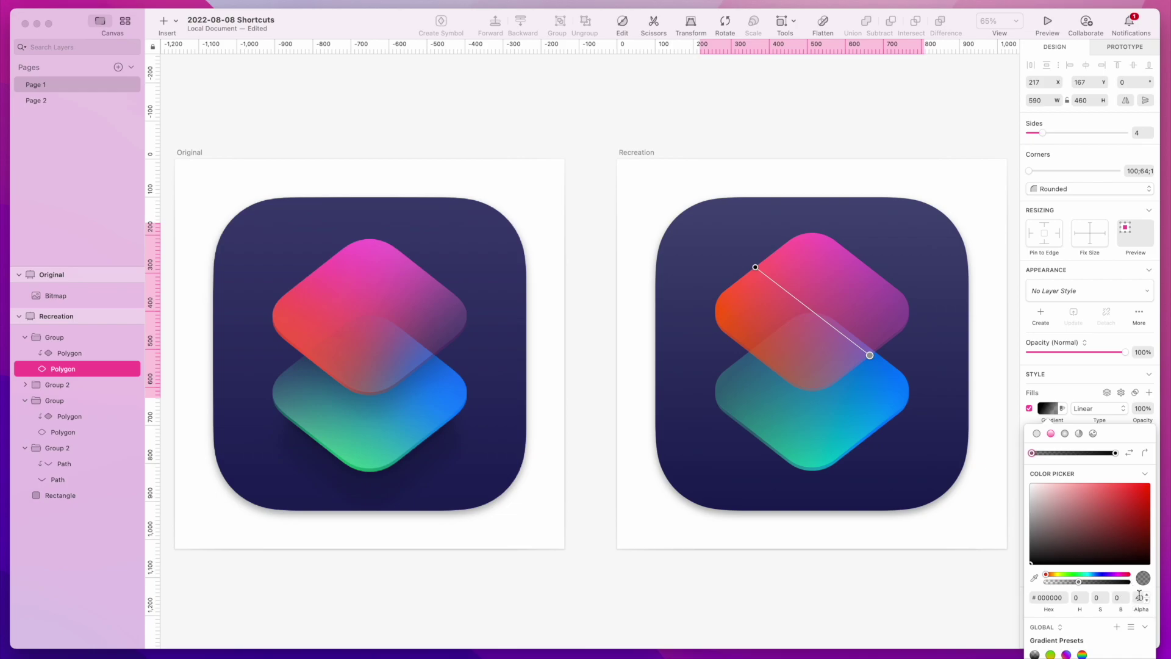
left_click(1138, 598)
Browse the top diamond's shading polygon and edge path layers in the Layers list
left_click(64, 369)
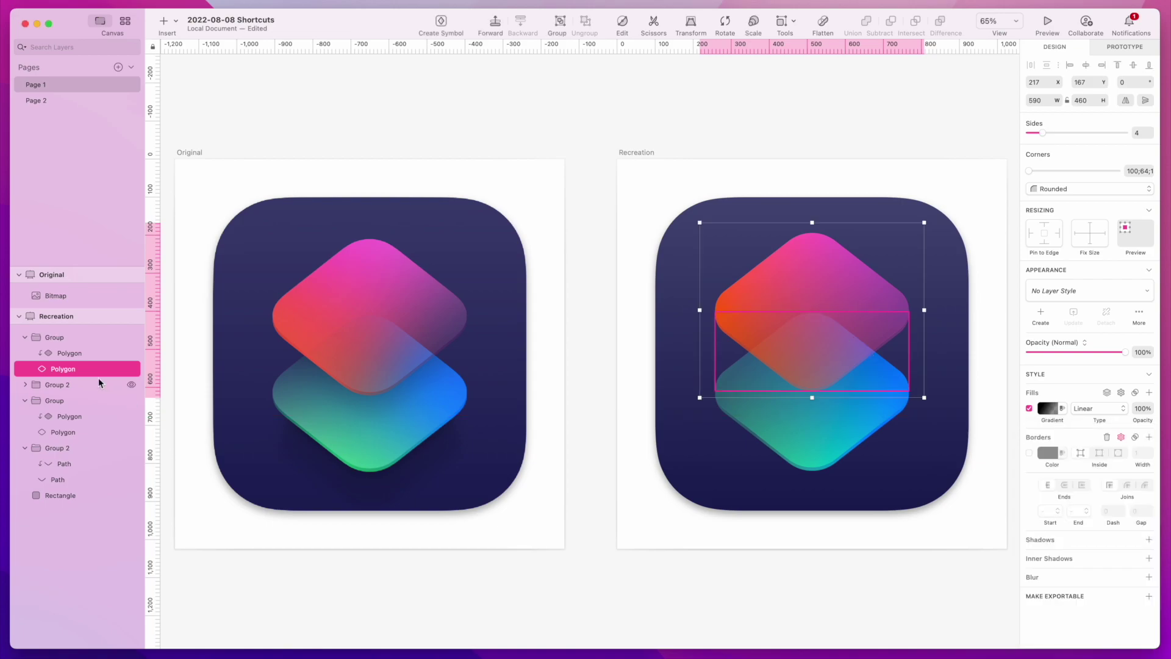
double_click(62, 370)
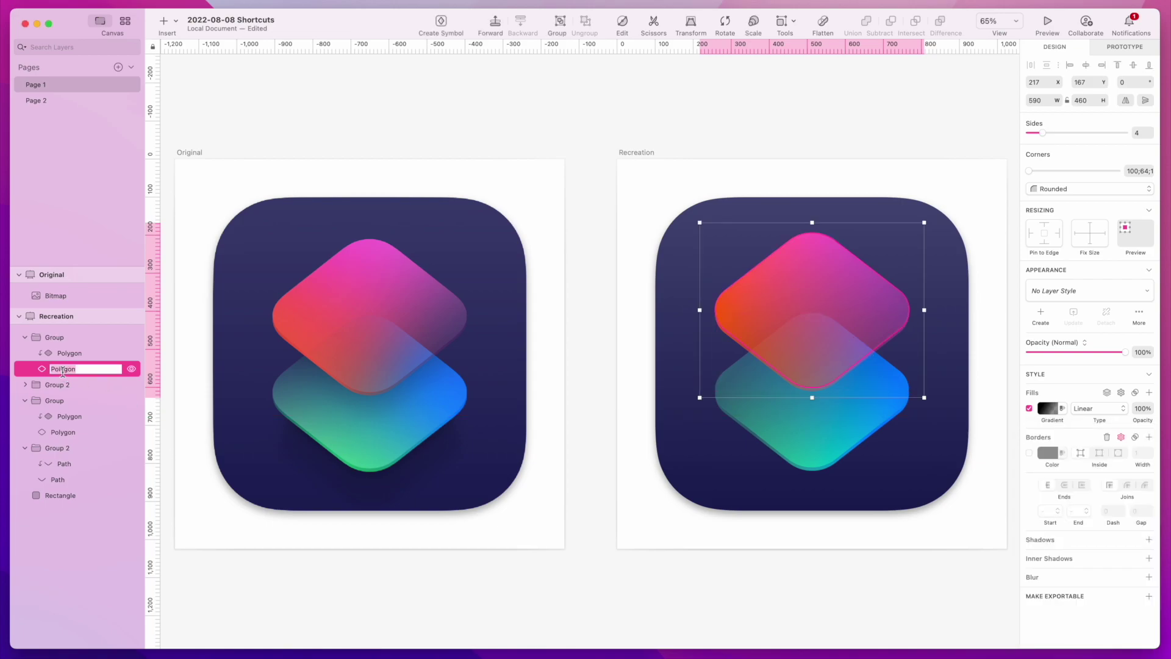
left_click(25, 336)
left_click(56, 365)
left_click(25, 337)
left_click(61, 368)
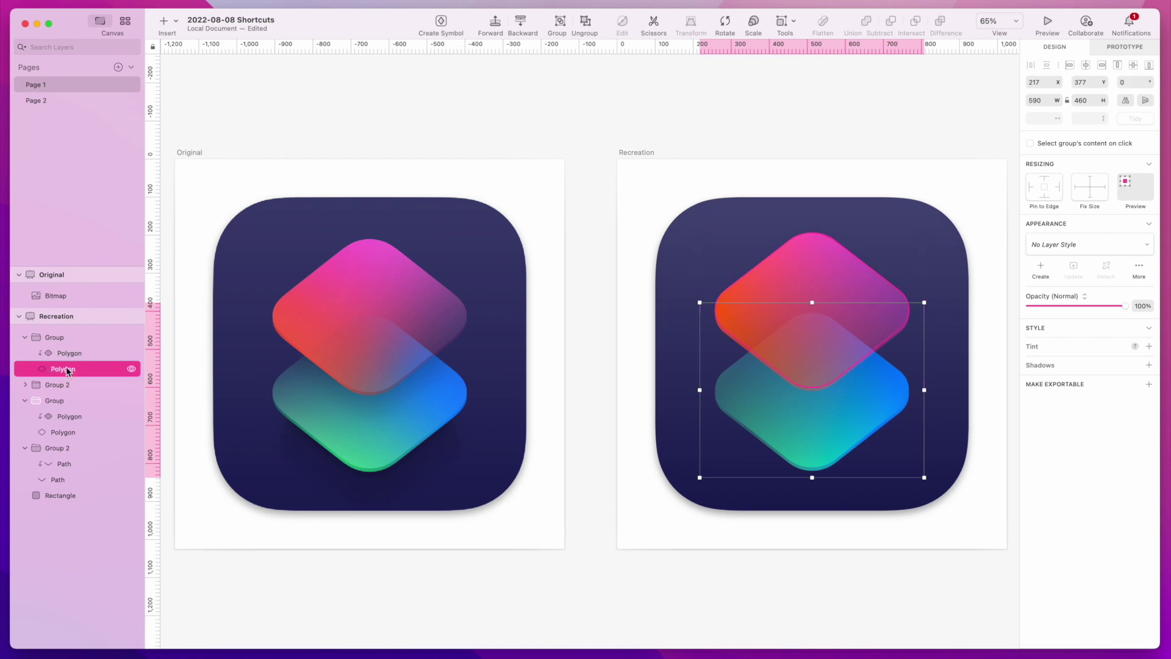
left_click(25, 384)
left_click(59, 417)
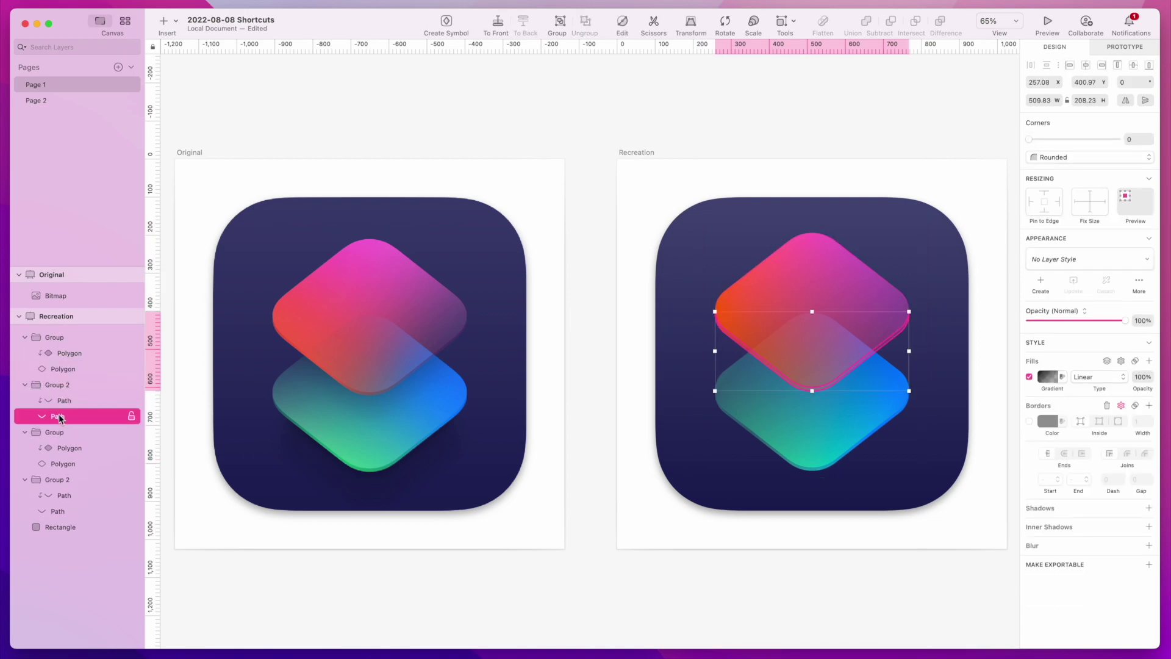
Raise the lower diamond's shading gradient stop alpha from 30 to 39
left_click(62, 464)
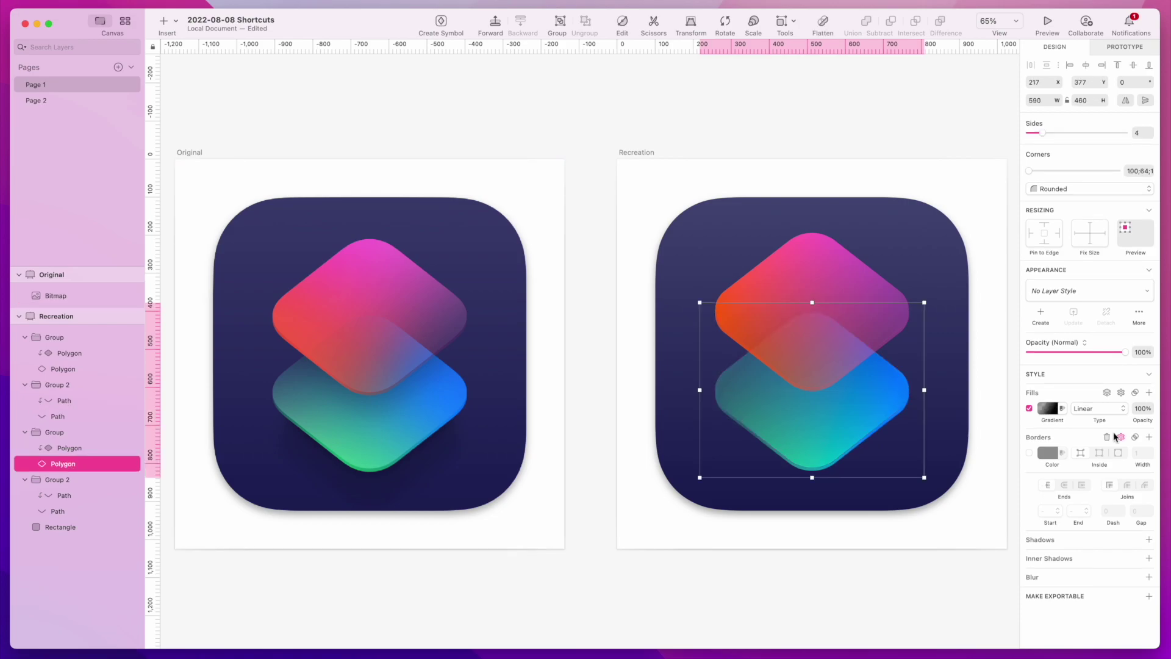
left_click(1047, 408)
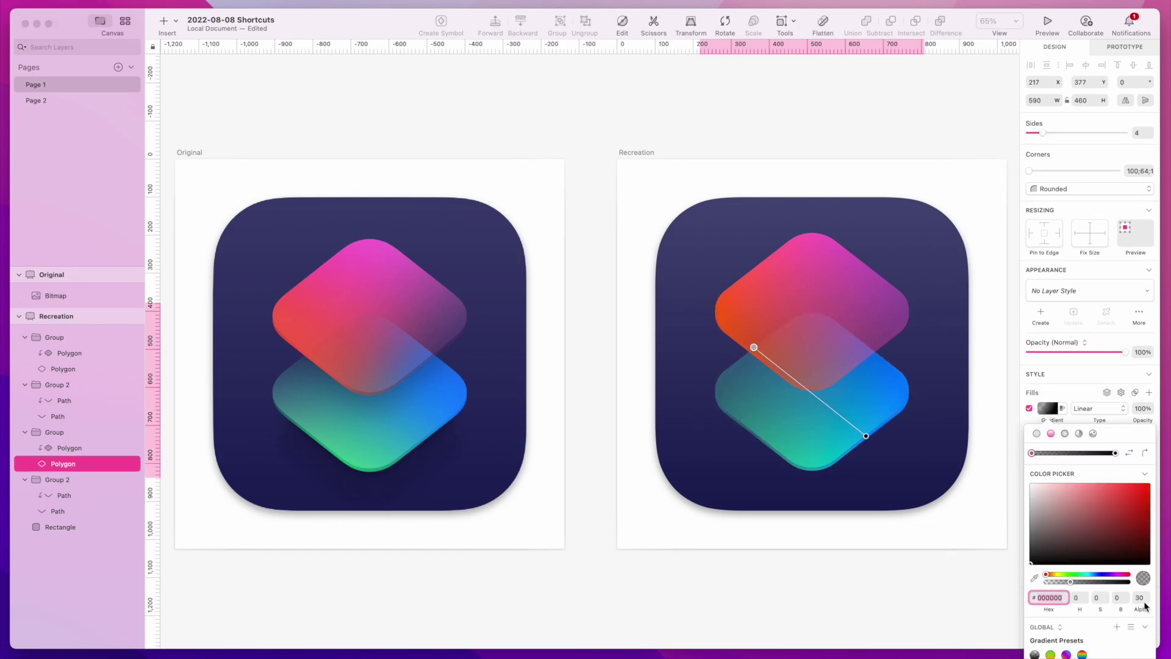
left_click_drag(1145, 605, 1145, 600)
left_click(918, 600)
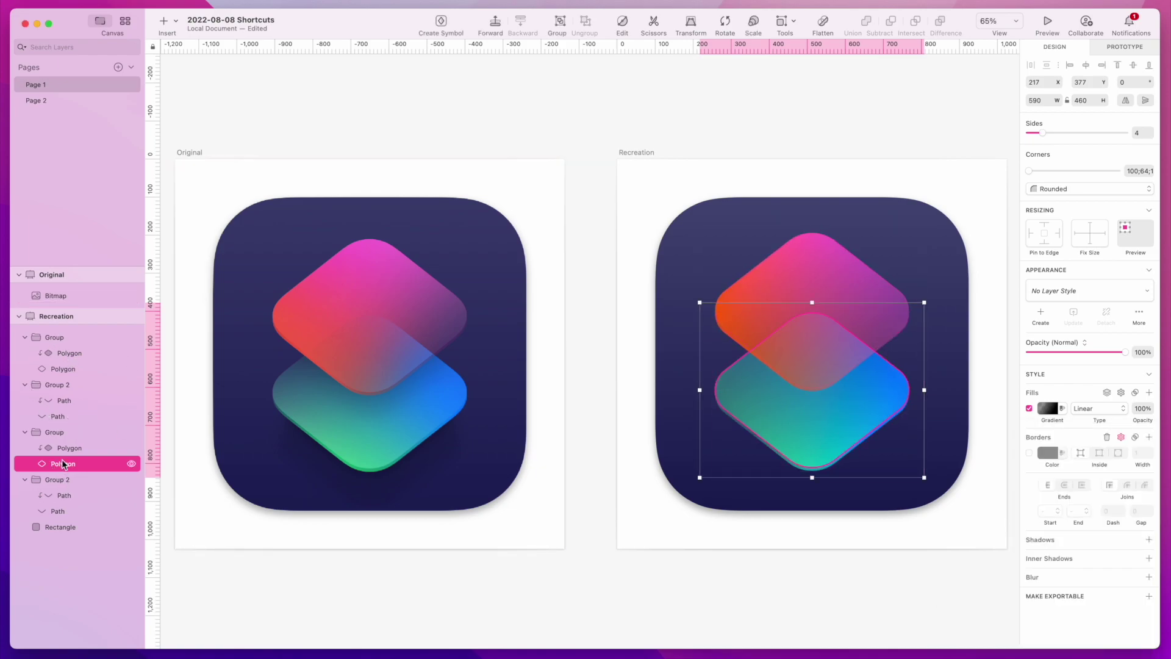
left_click(66, 514)
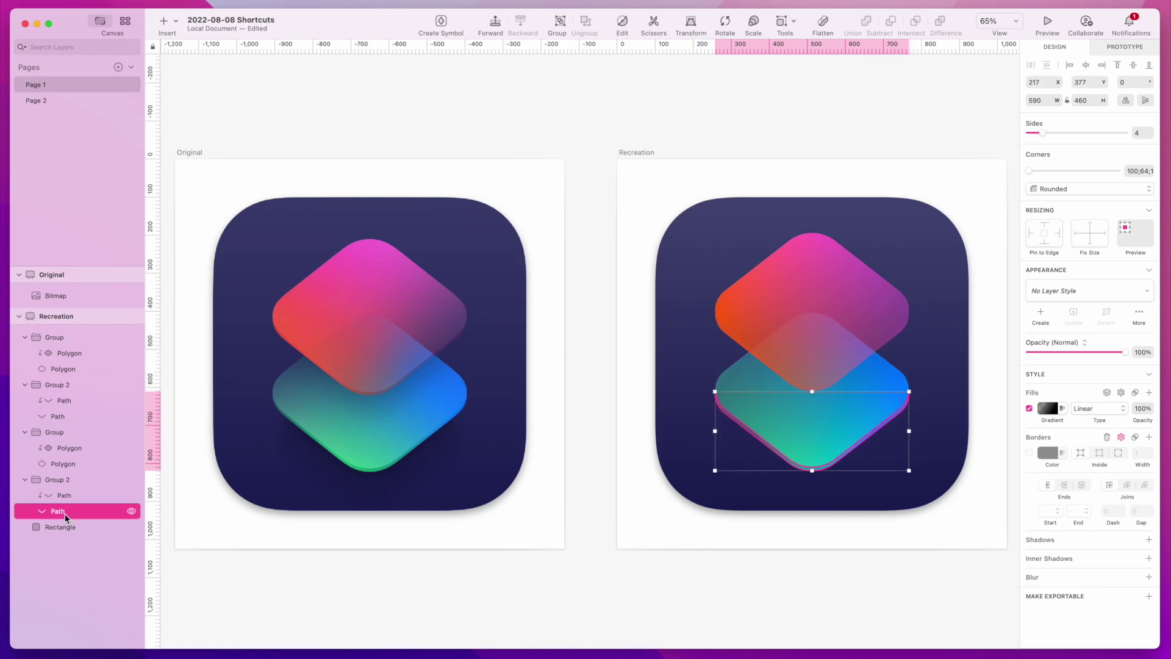
left_click(810, 592)
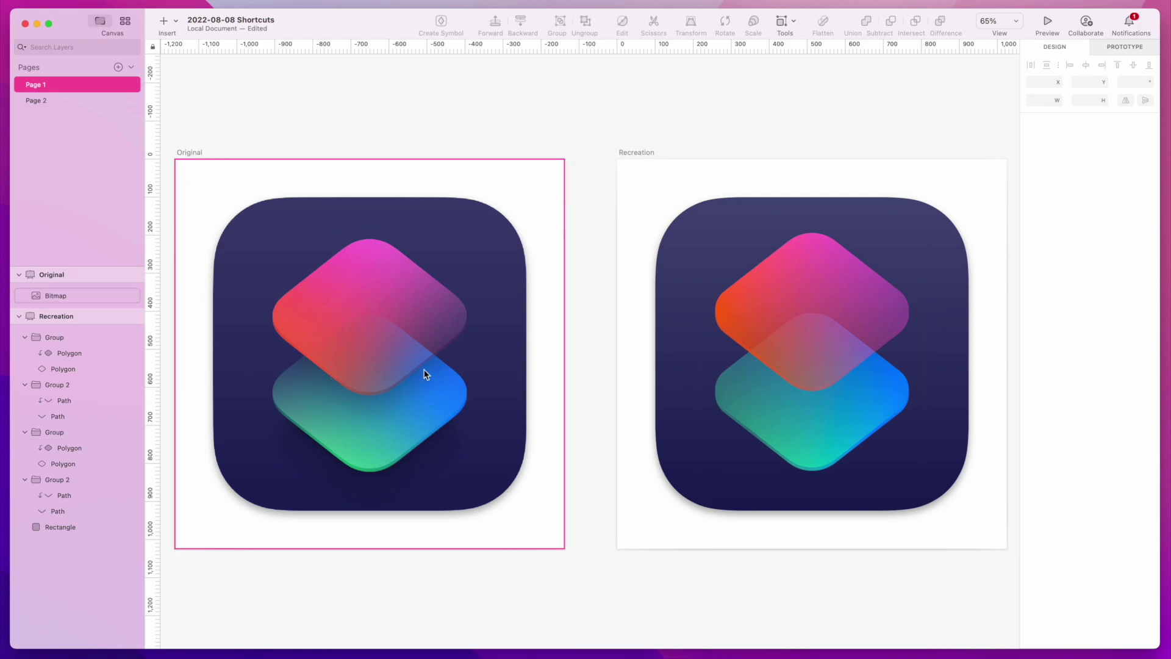
Group the top and lower diamond groups together into Group 3
left_click(853, 297)
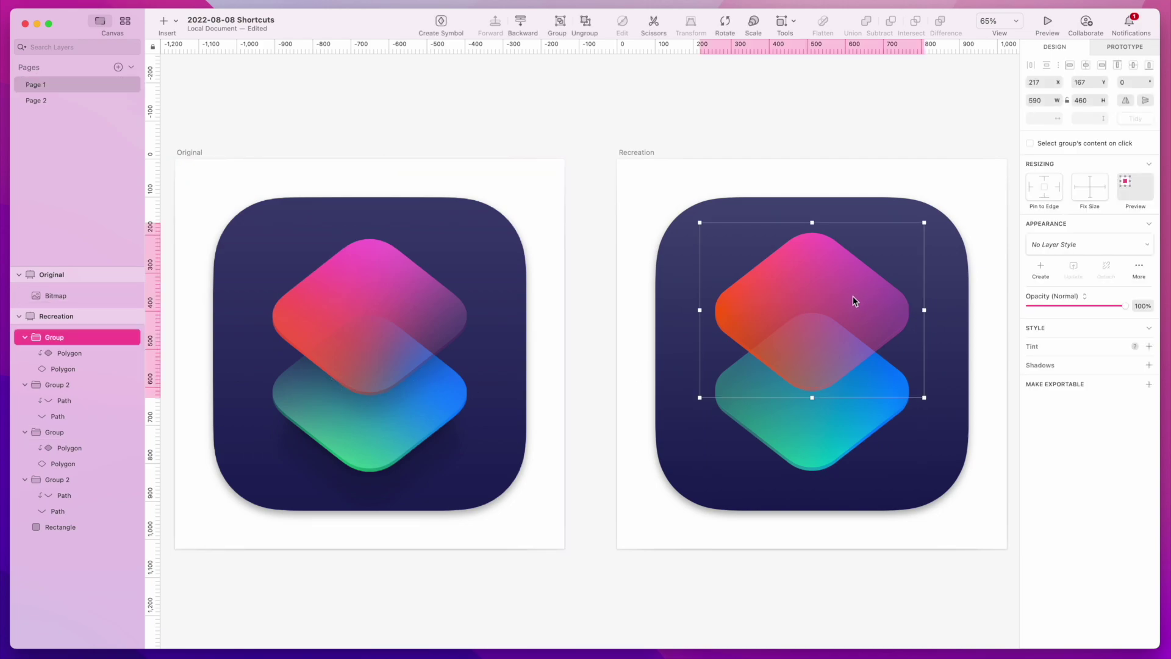
left_click(25, 384)
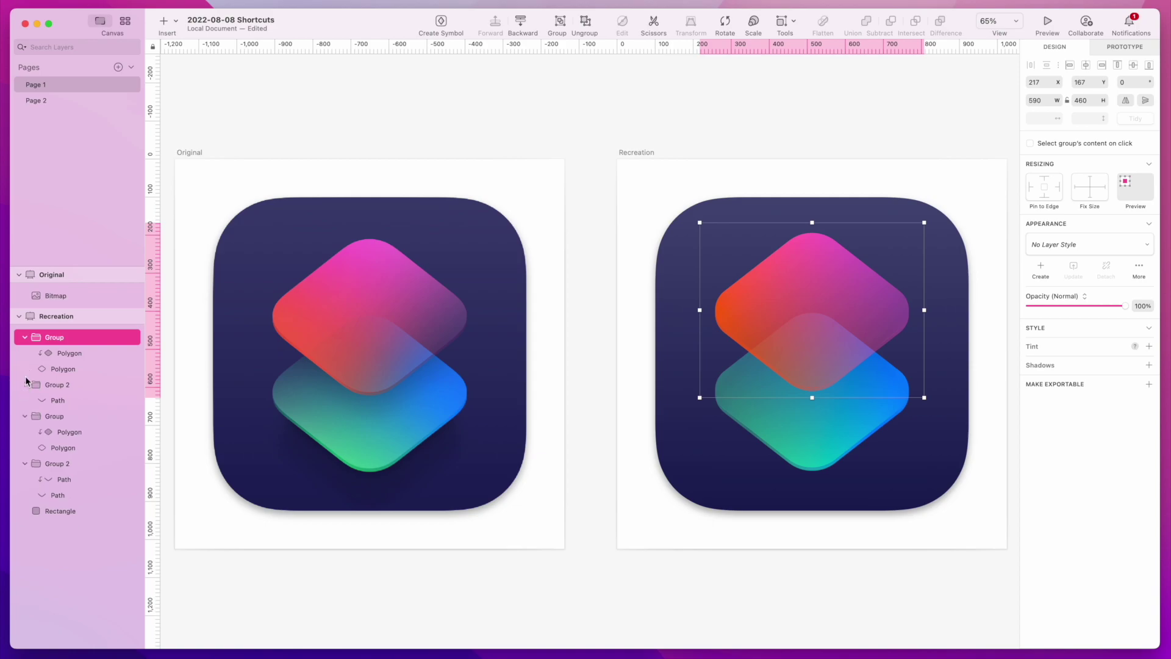
left_click(25, 339)
left_click(54, 354, "shift")
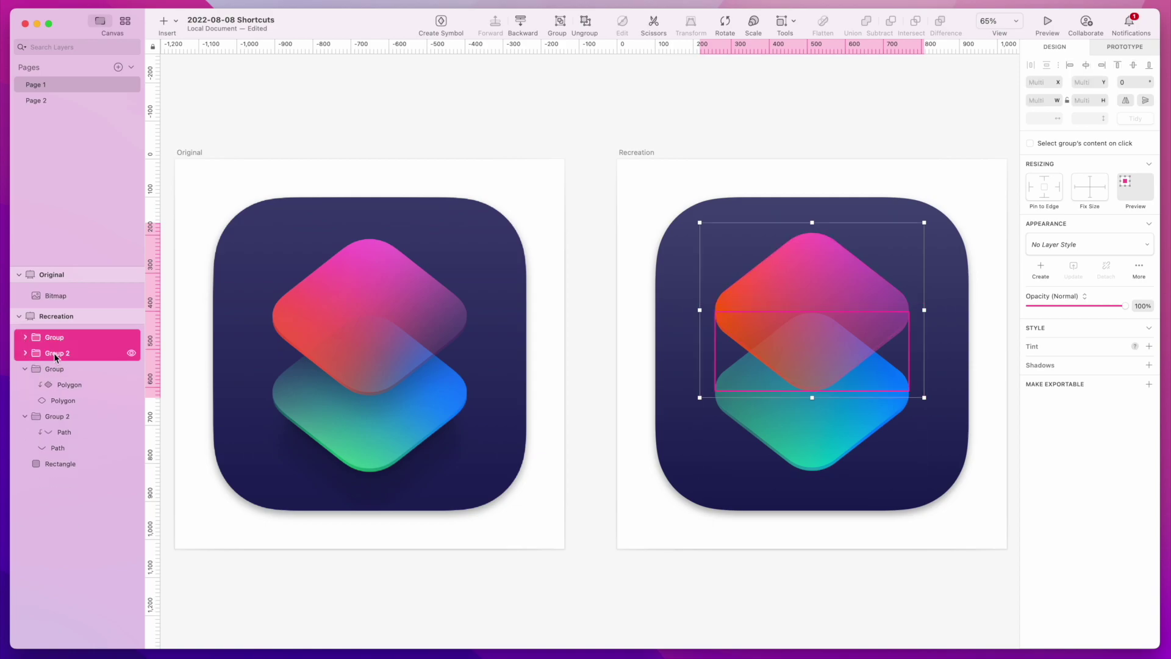
key("super+g")
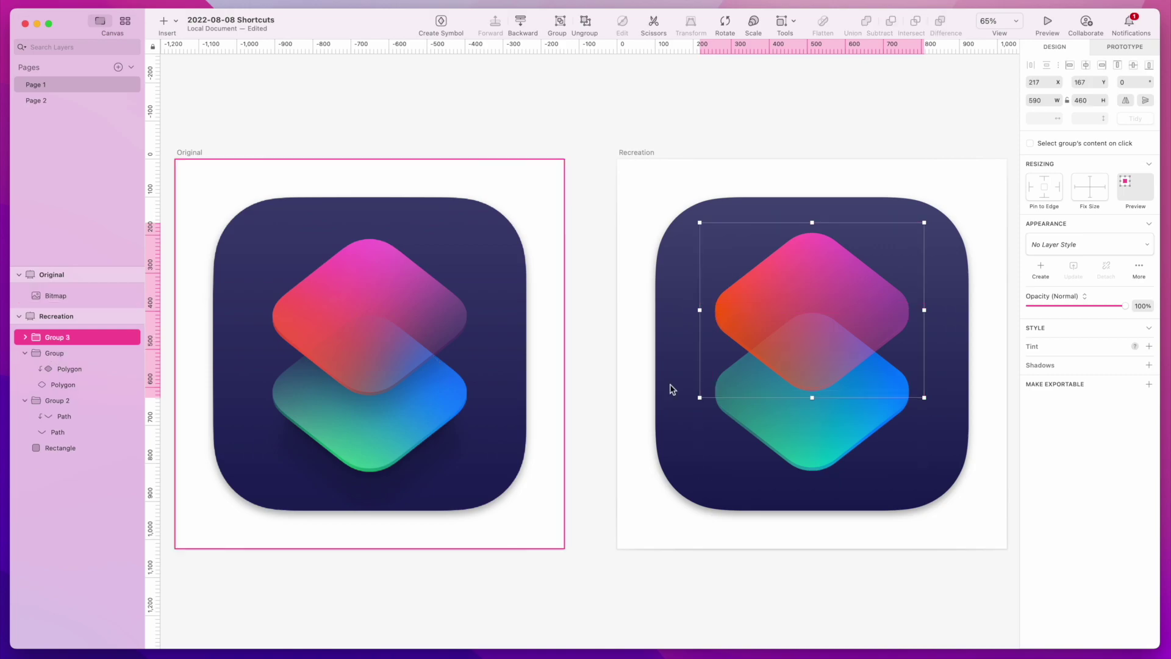
Give Group 3 a soft drop shadow with blur 100
left_click(1148, 365)
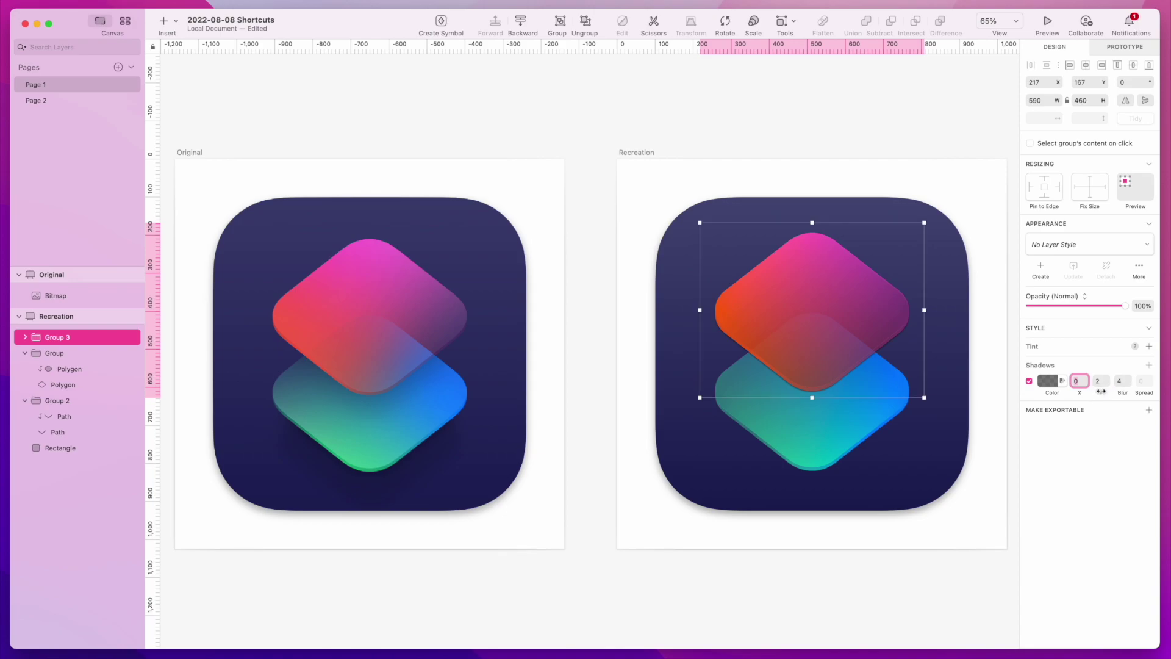
left_click_drag(1123, 392, 1169, 392)
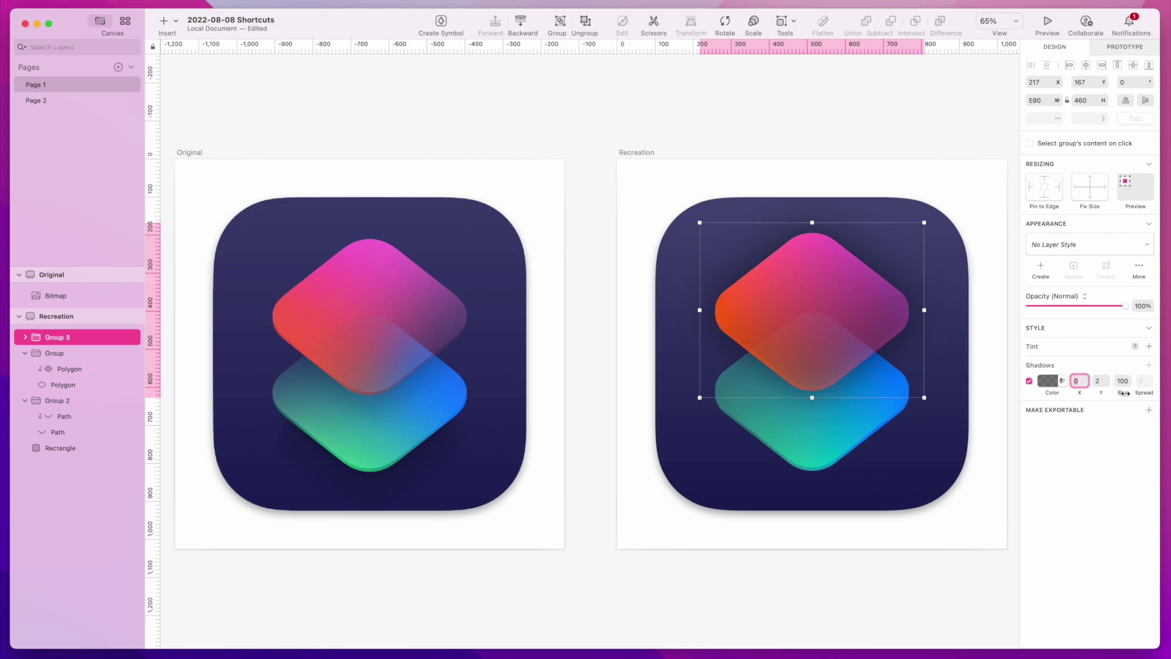
left_click_drag(1126, 394, 1122, 395)
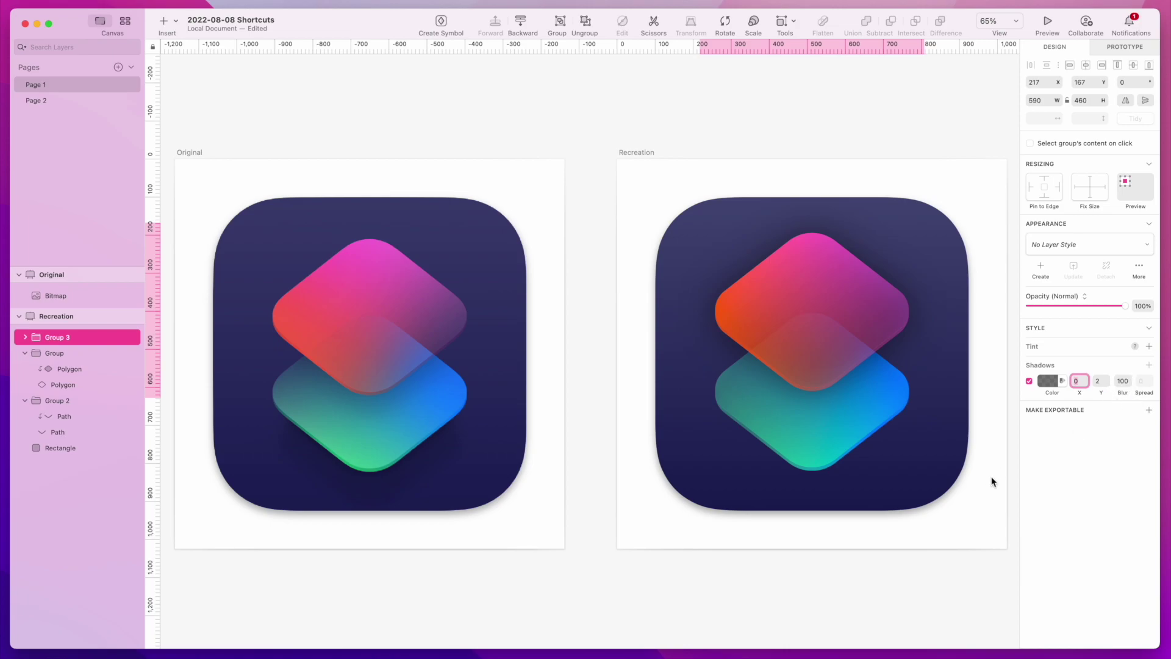
left_click(784, 563)
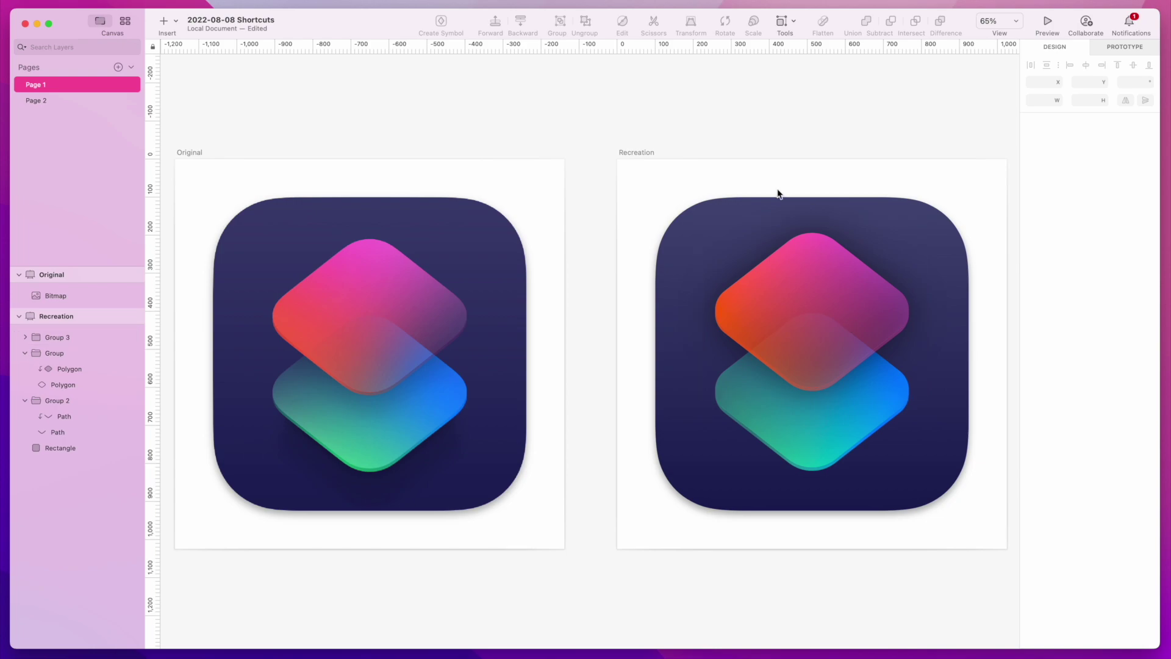
Change the background rectangle's first gradient colour from #4B4E78 to #535683
left_click(782, 211)
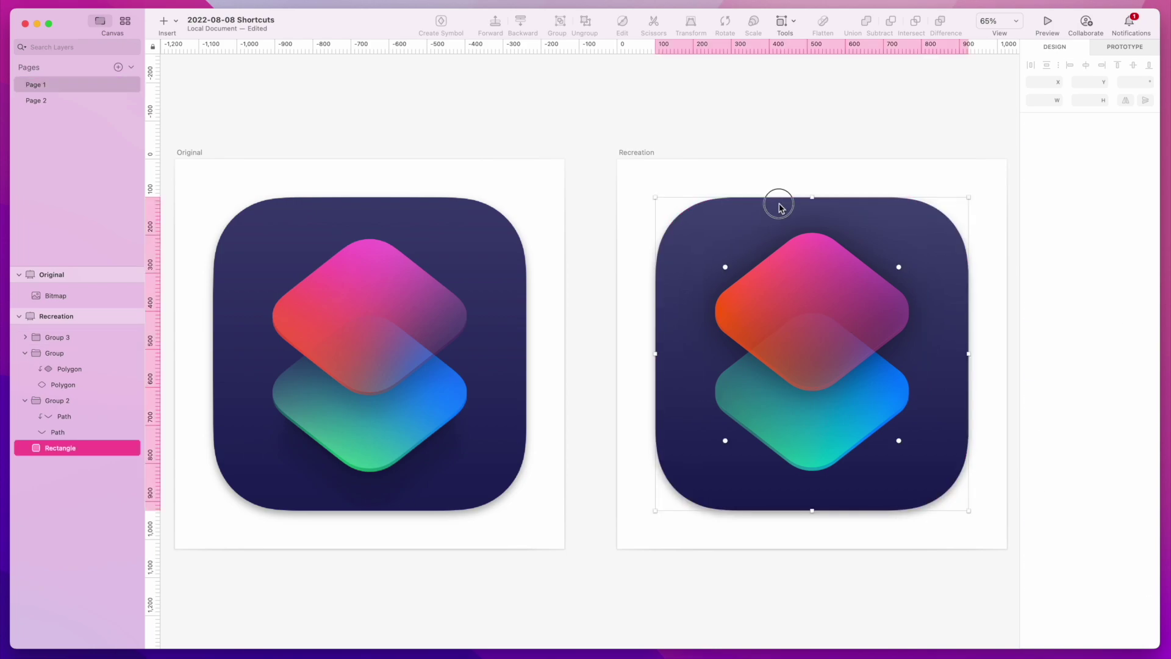
left_click(1049, 250)
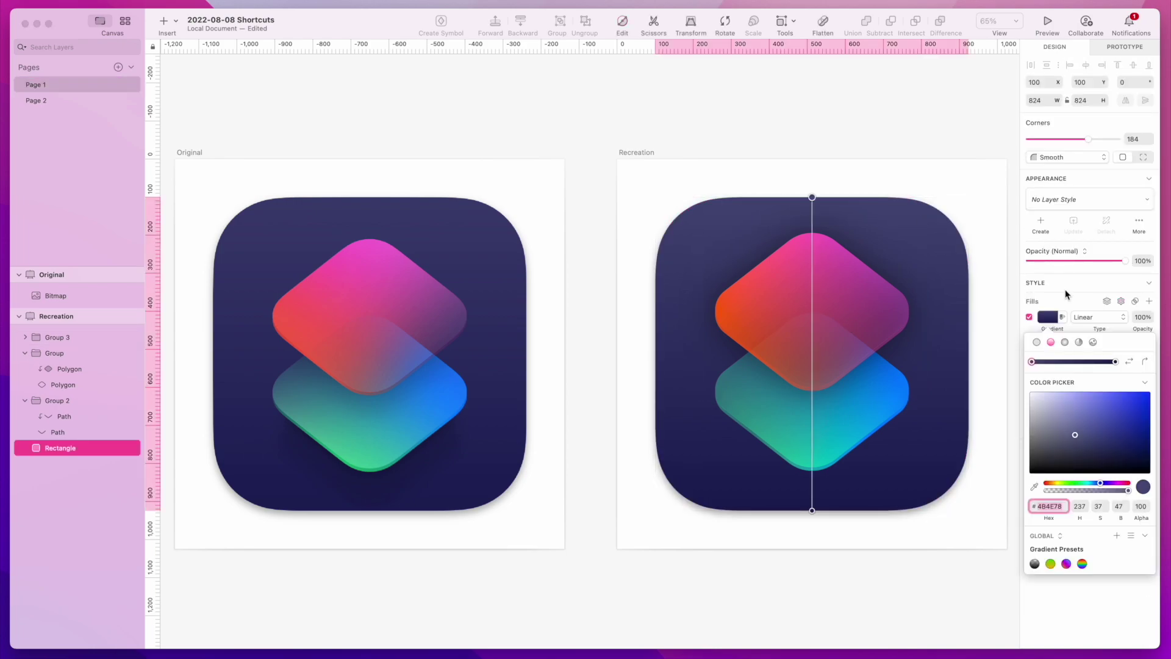
left_click(1032, 361)
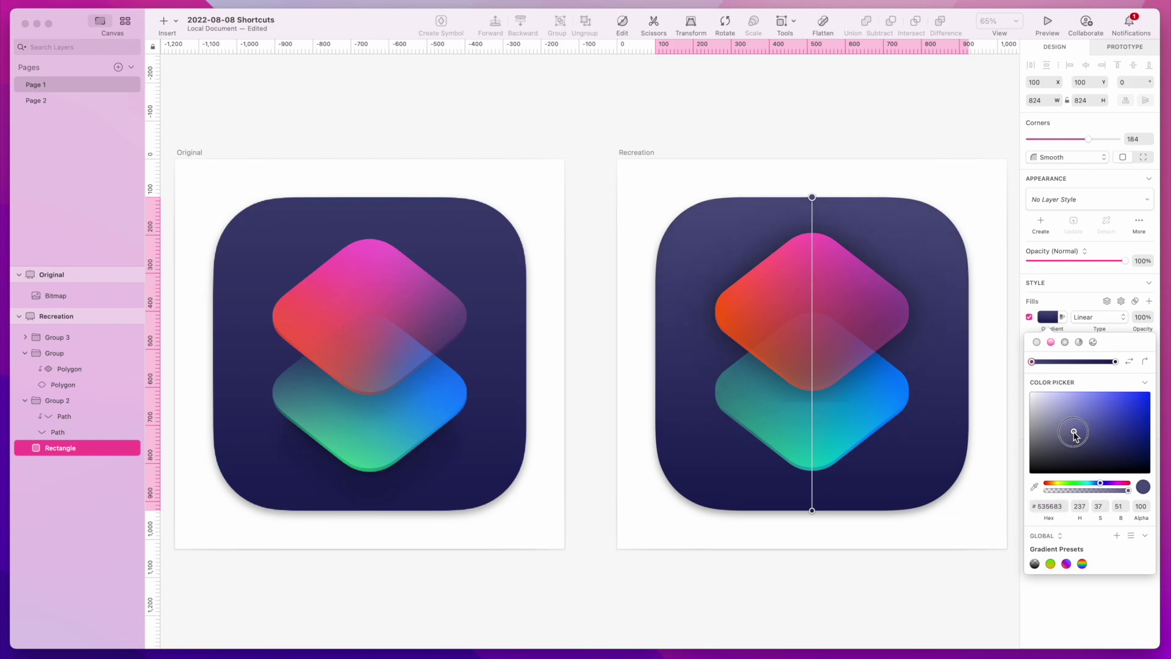
left_click(926, 149)
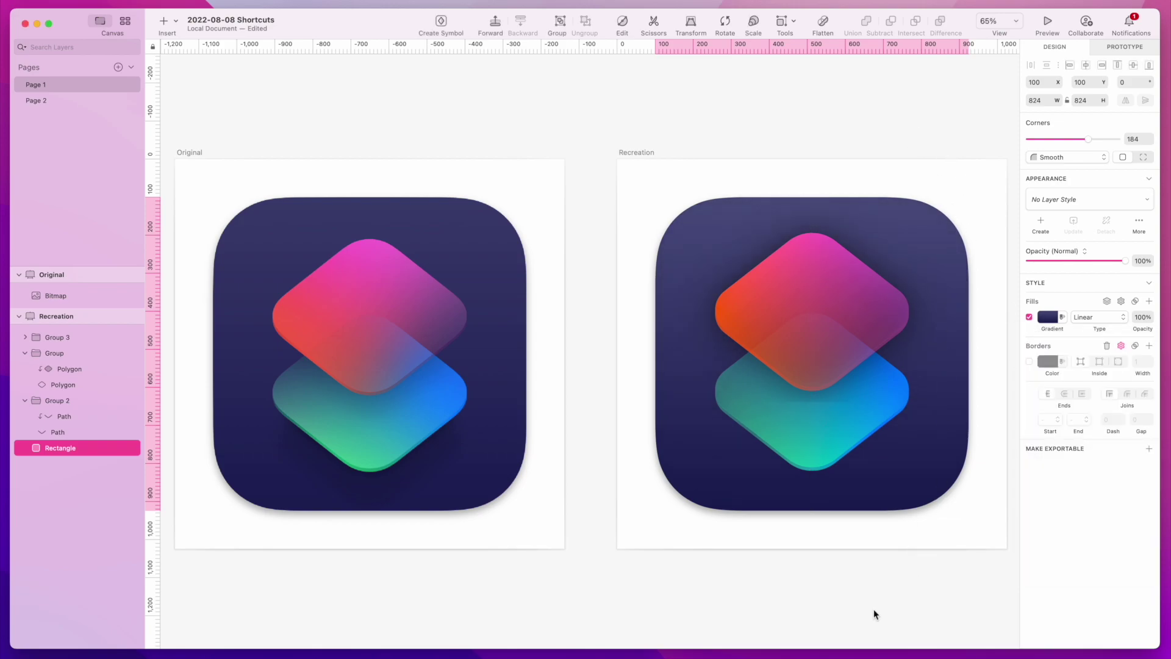